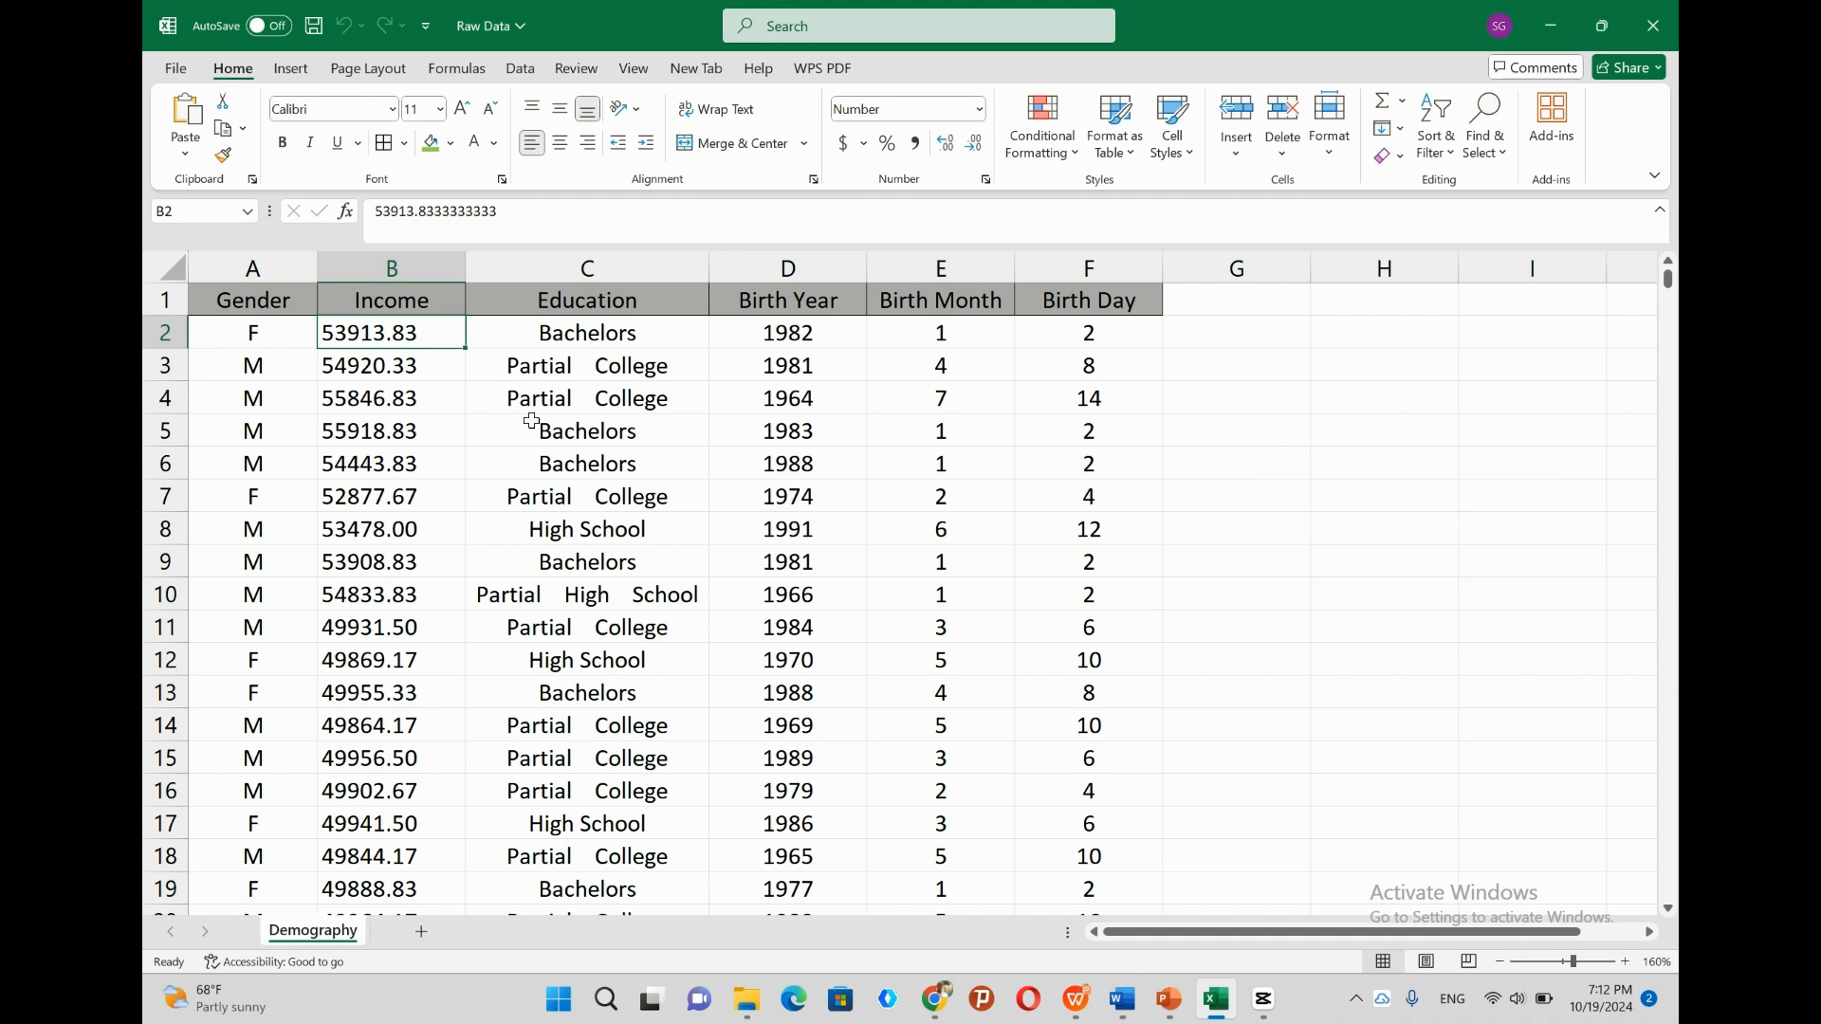
Examine the Demography sheet's records and its Gender, Income, Education, Birth Year, Birth Month and Birth Day columns.
left_click(422, 432)
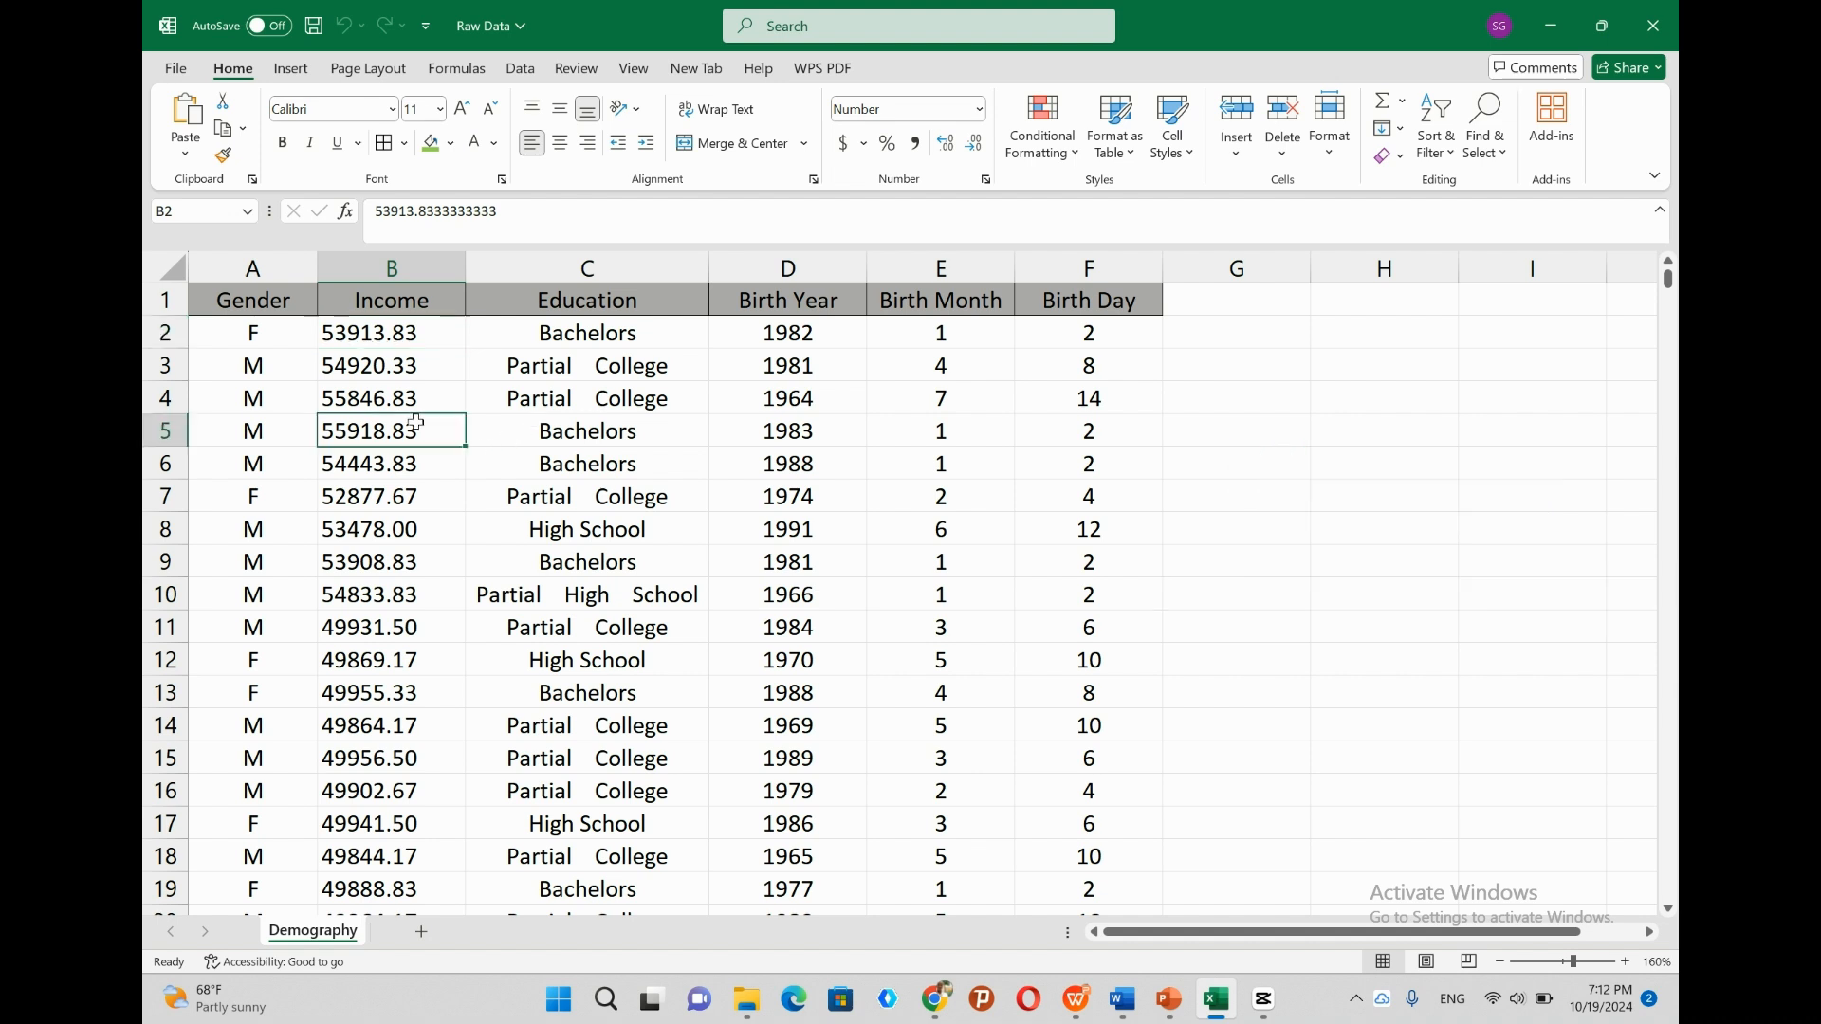
left_click(396, 373)
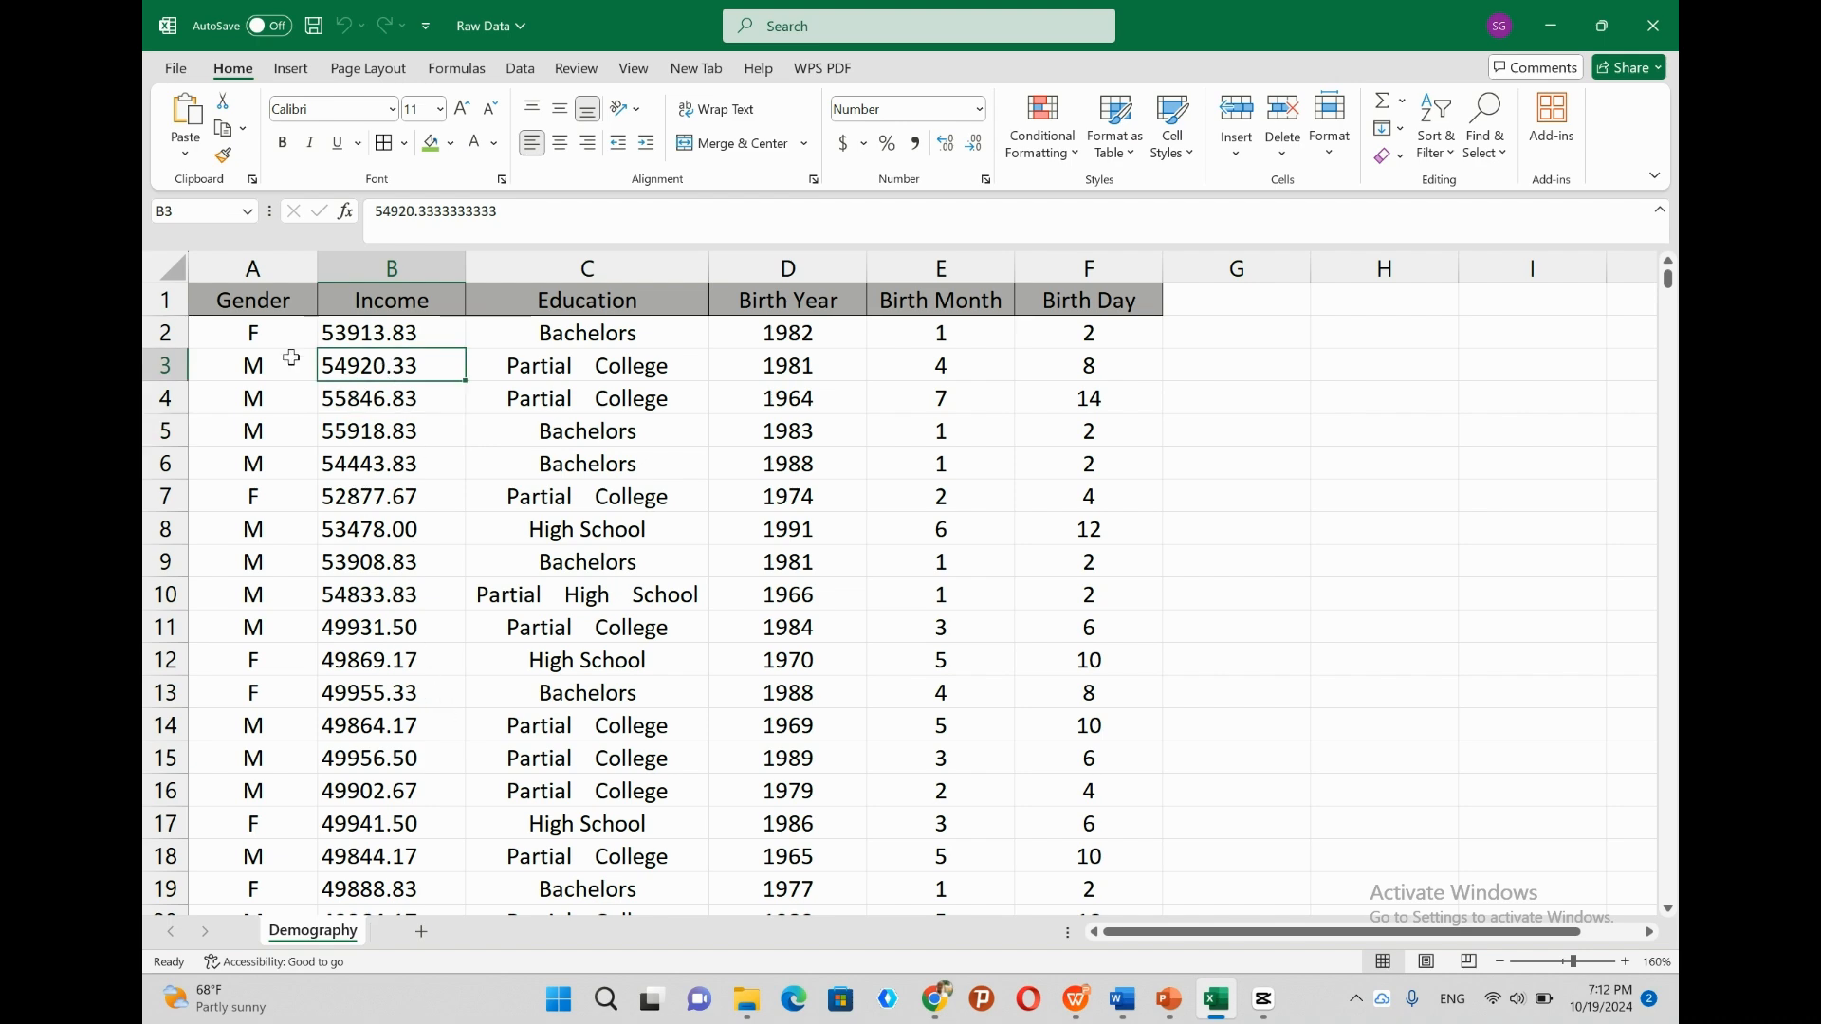
left_click_drag(242, 333, 1056, 816)
left_click(946, 729)
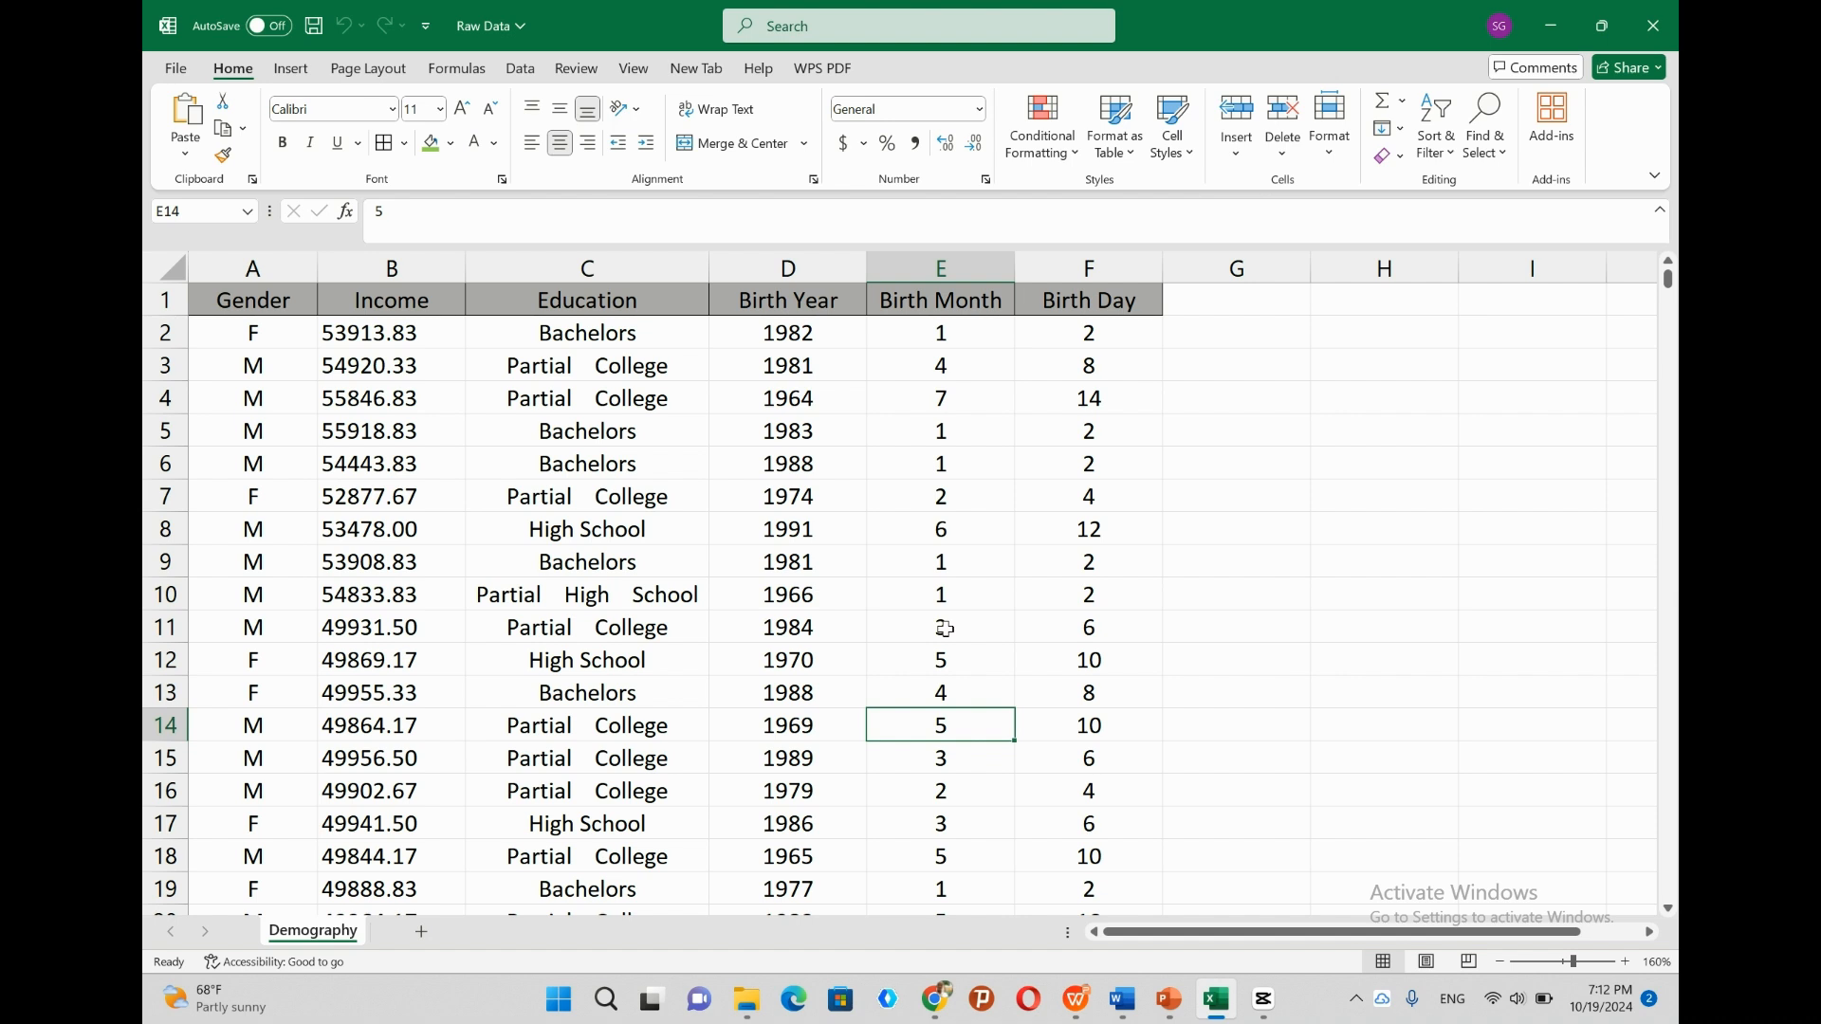
key("XF86MonBrightnessDown")
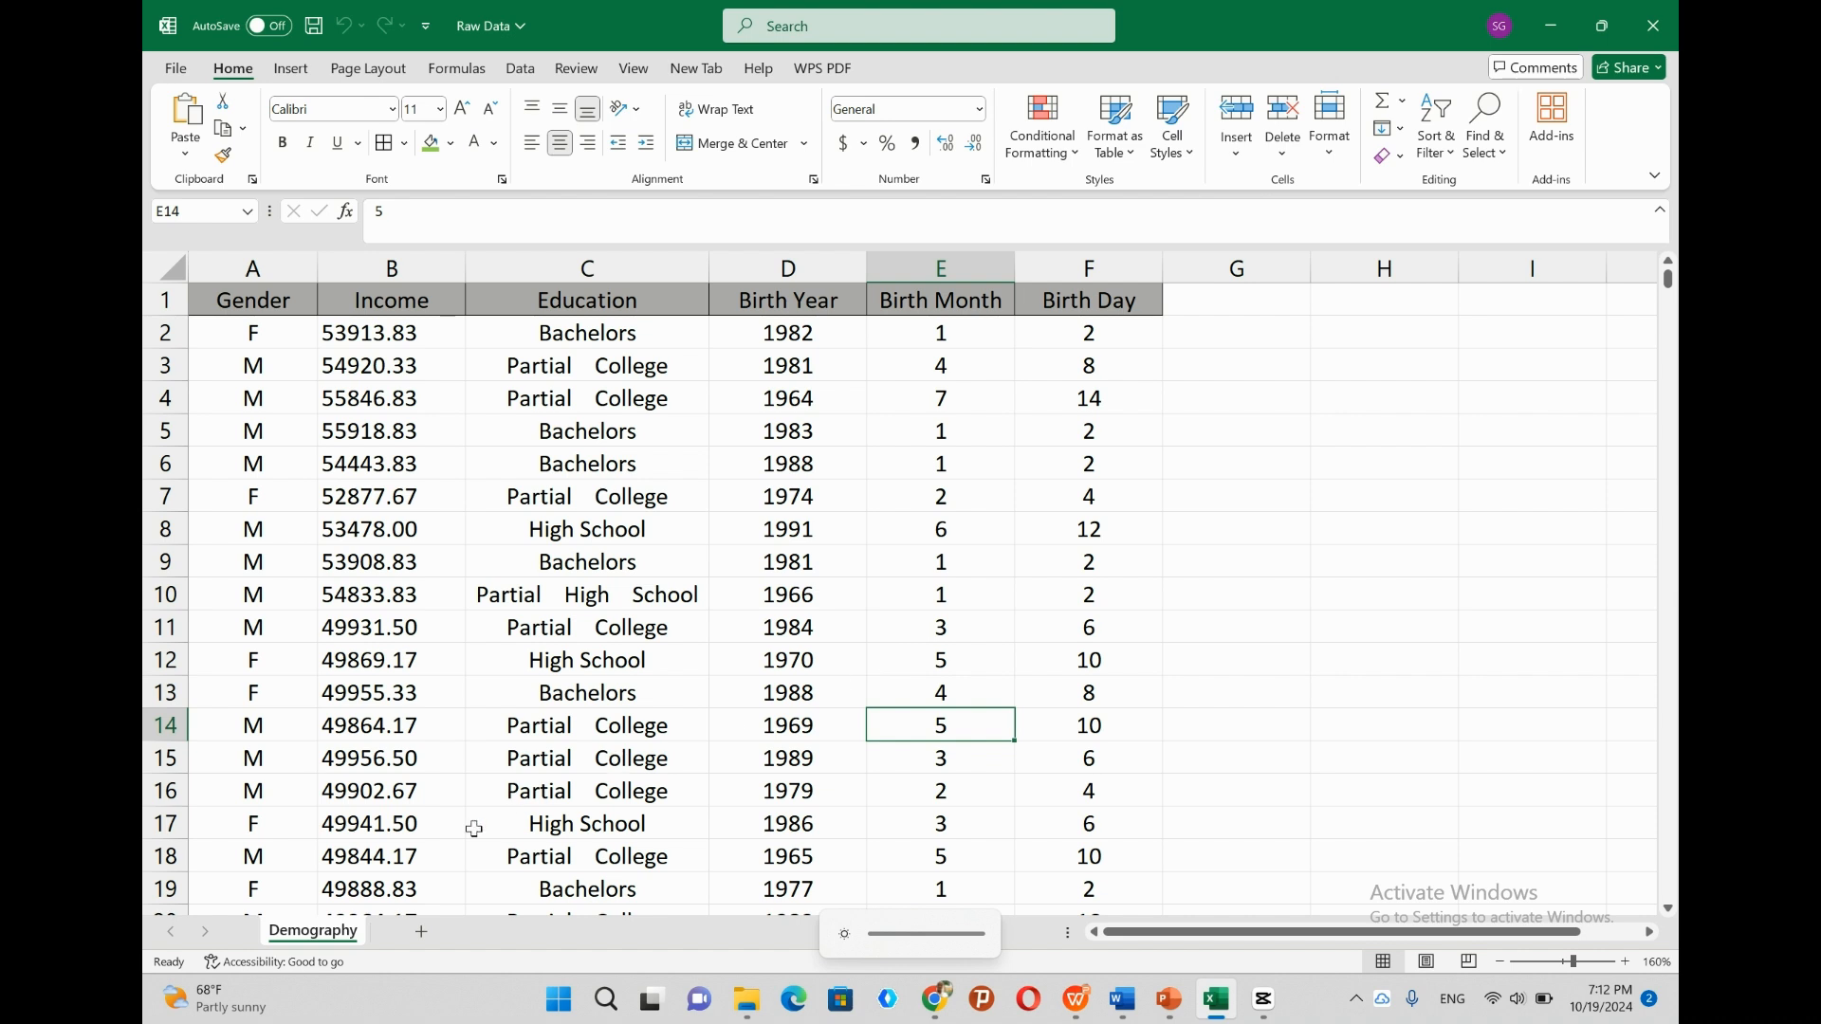
left_click(402, 652)
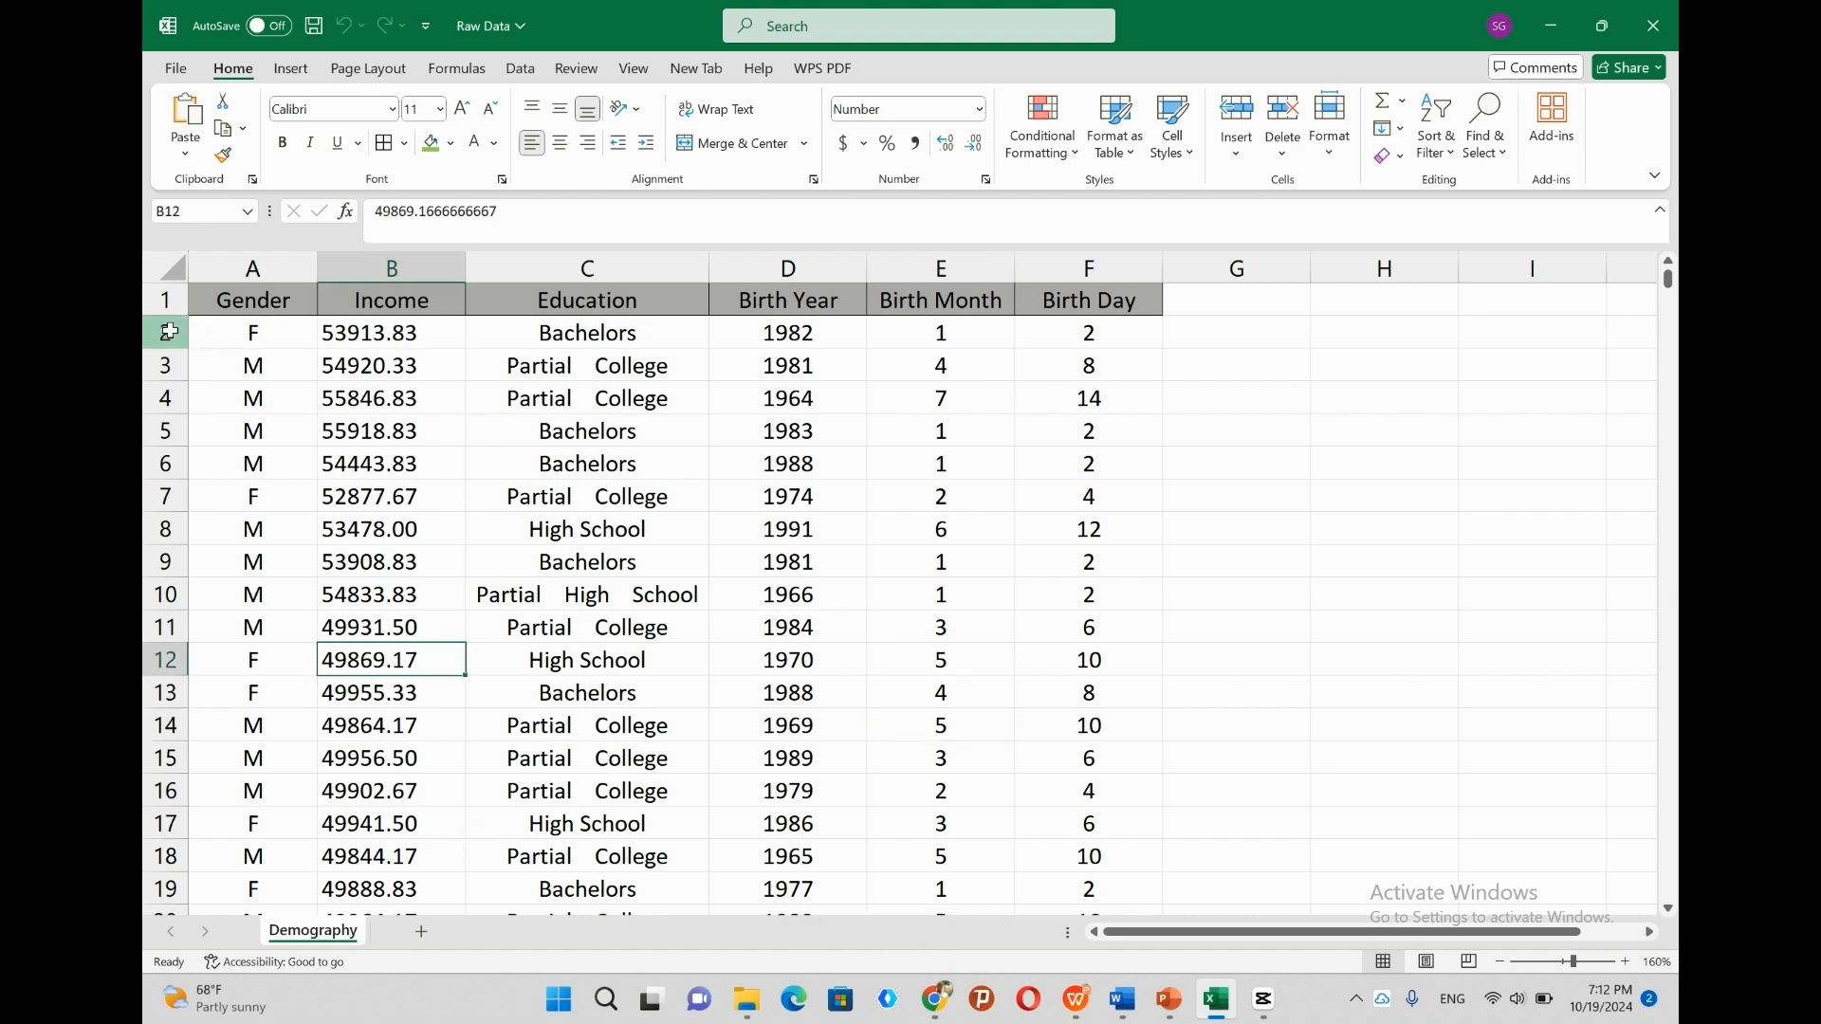
left_click_drag(169, 332, 181, 507)
left_click(242, 561)
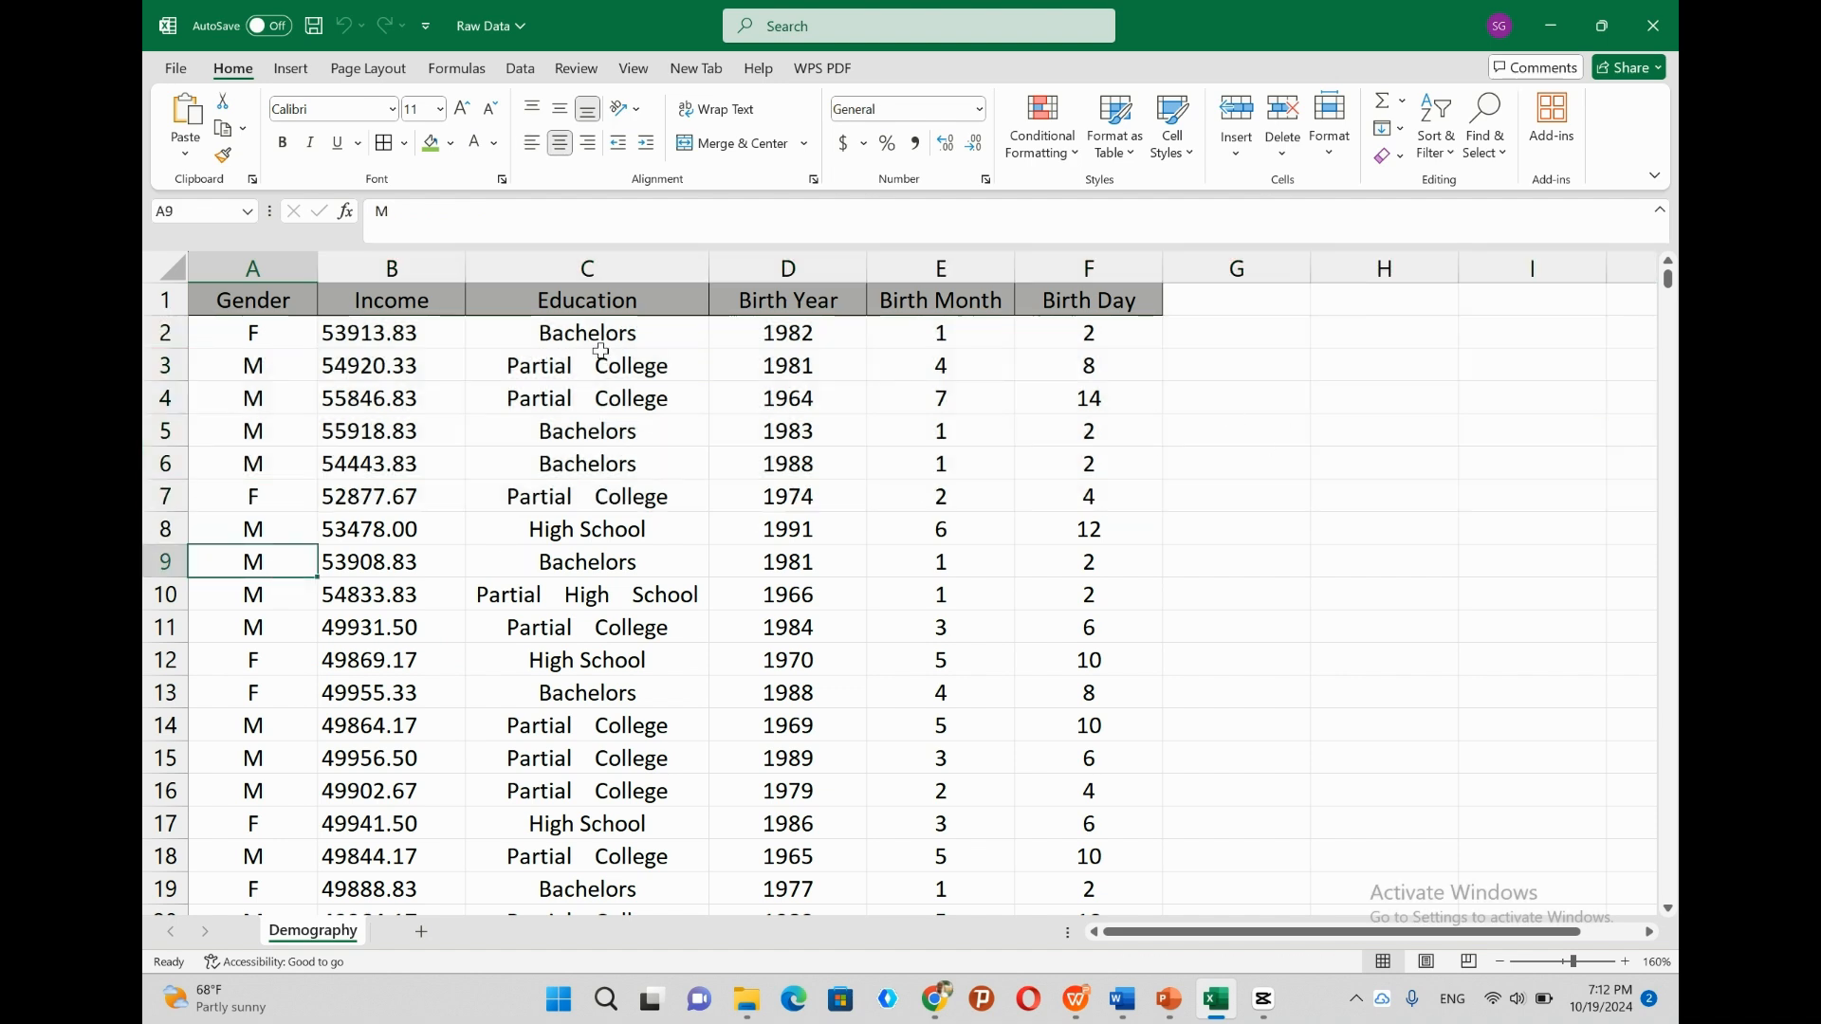
left_click(254, 294)
left_click(359, 296)
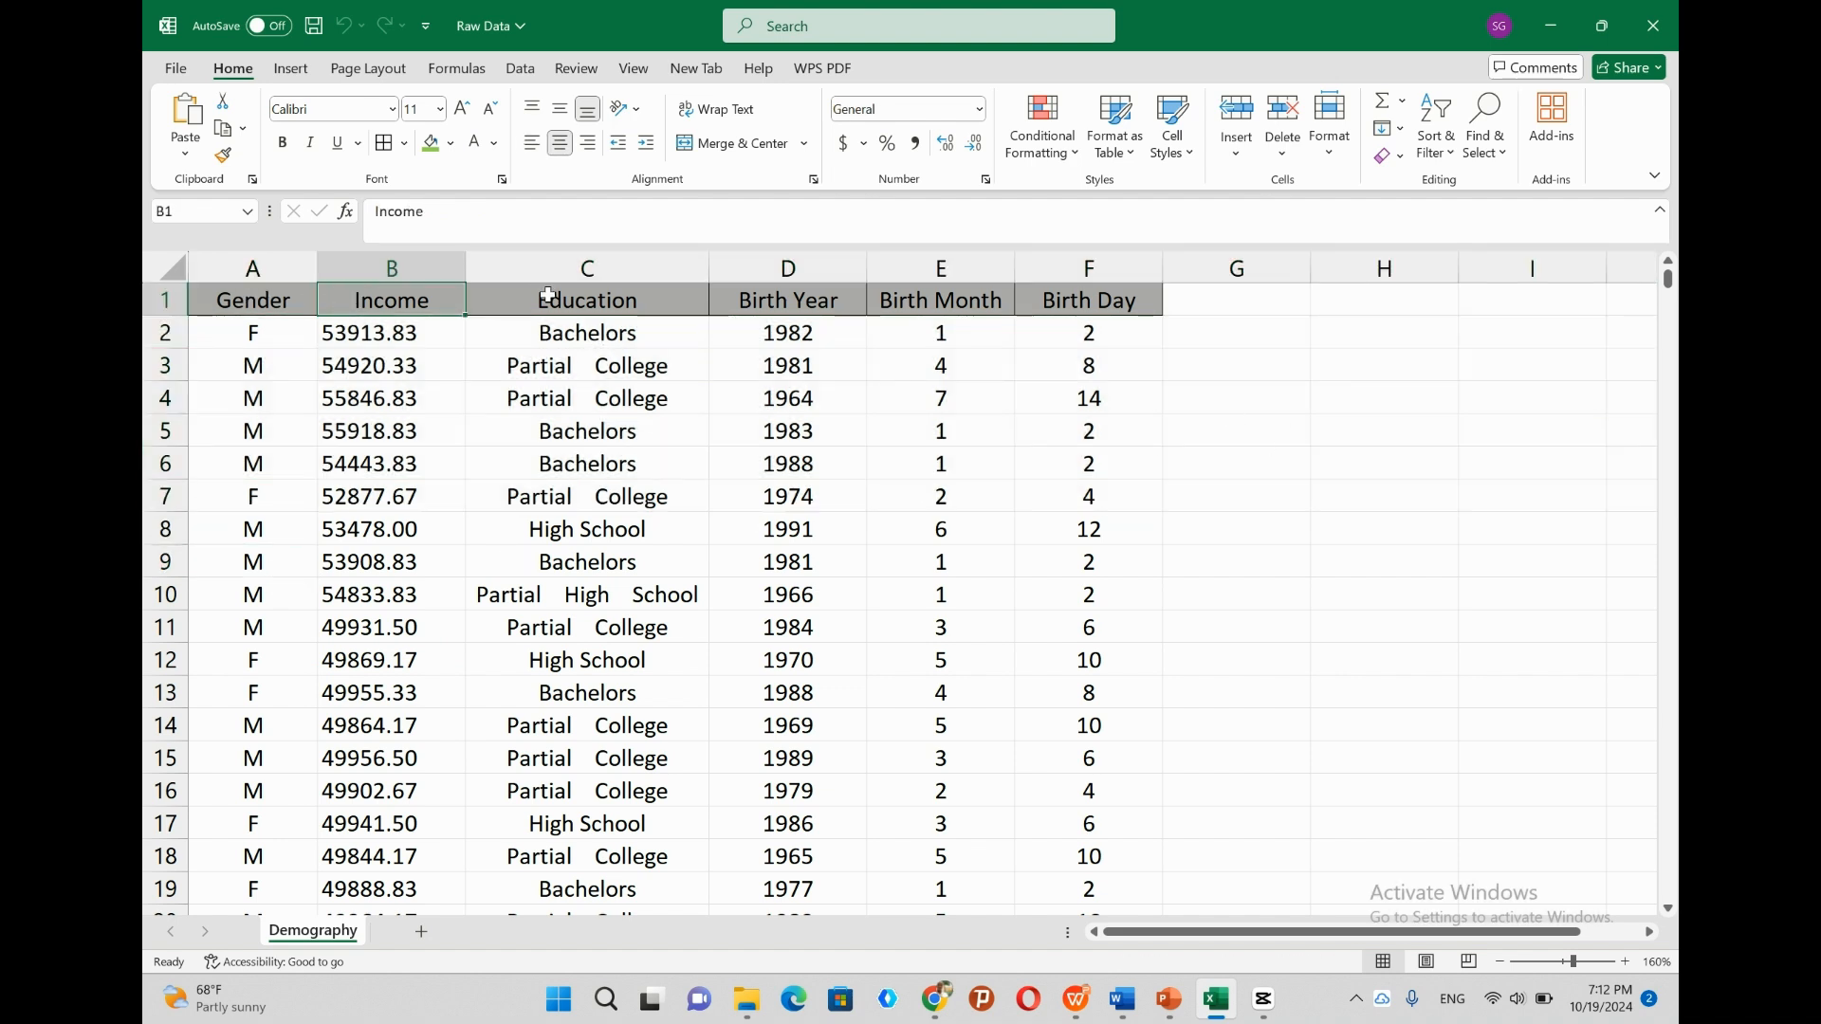
left_click(557, 294)
left_click_drag(751, 296, 1081, 300)
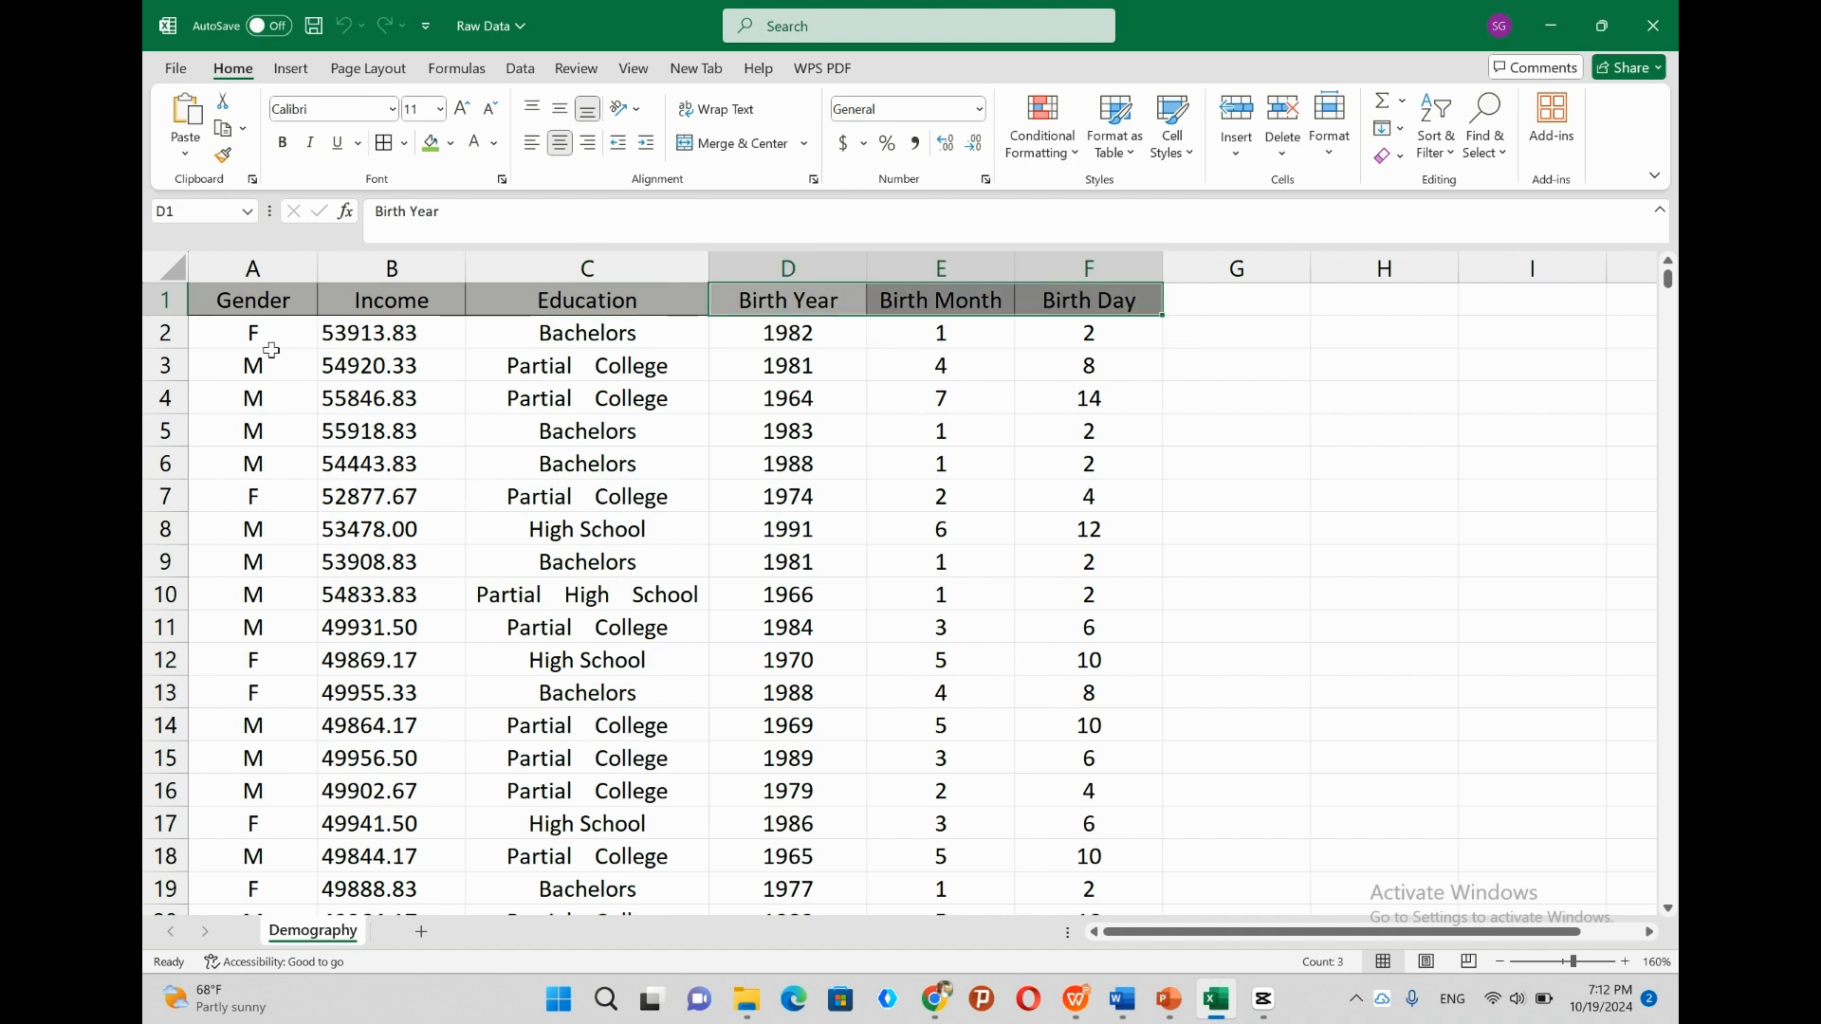
left_click(352, 687)
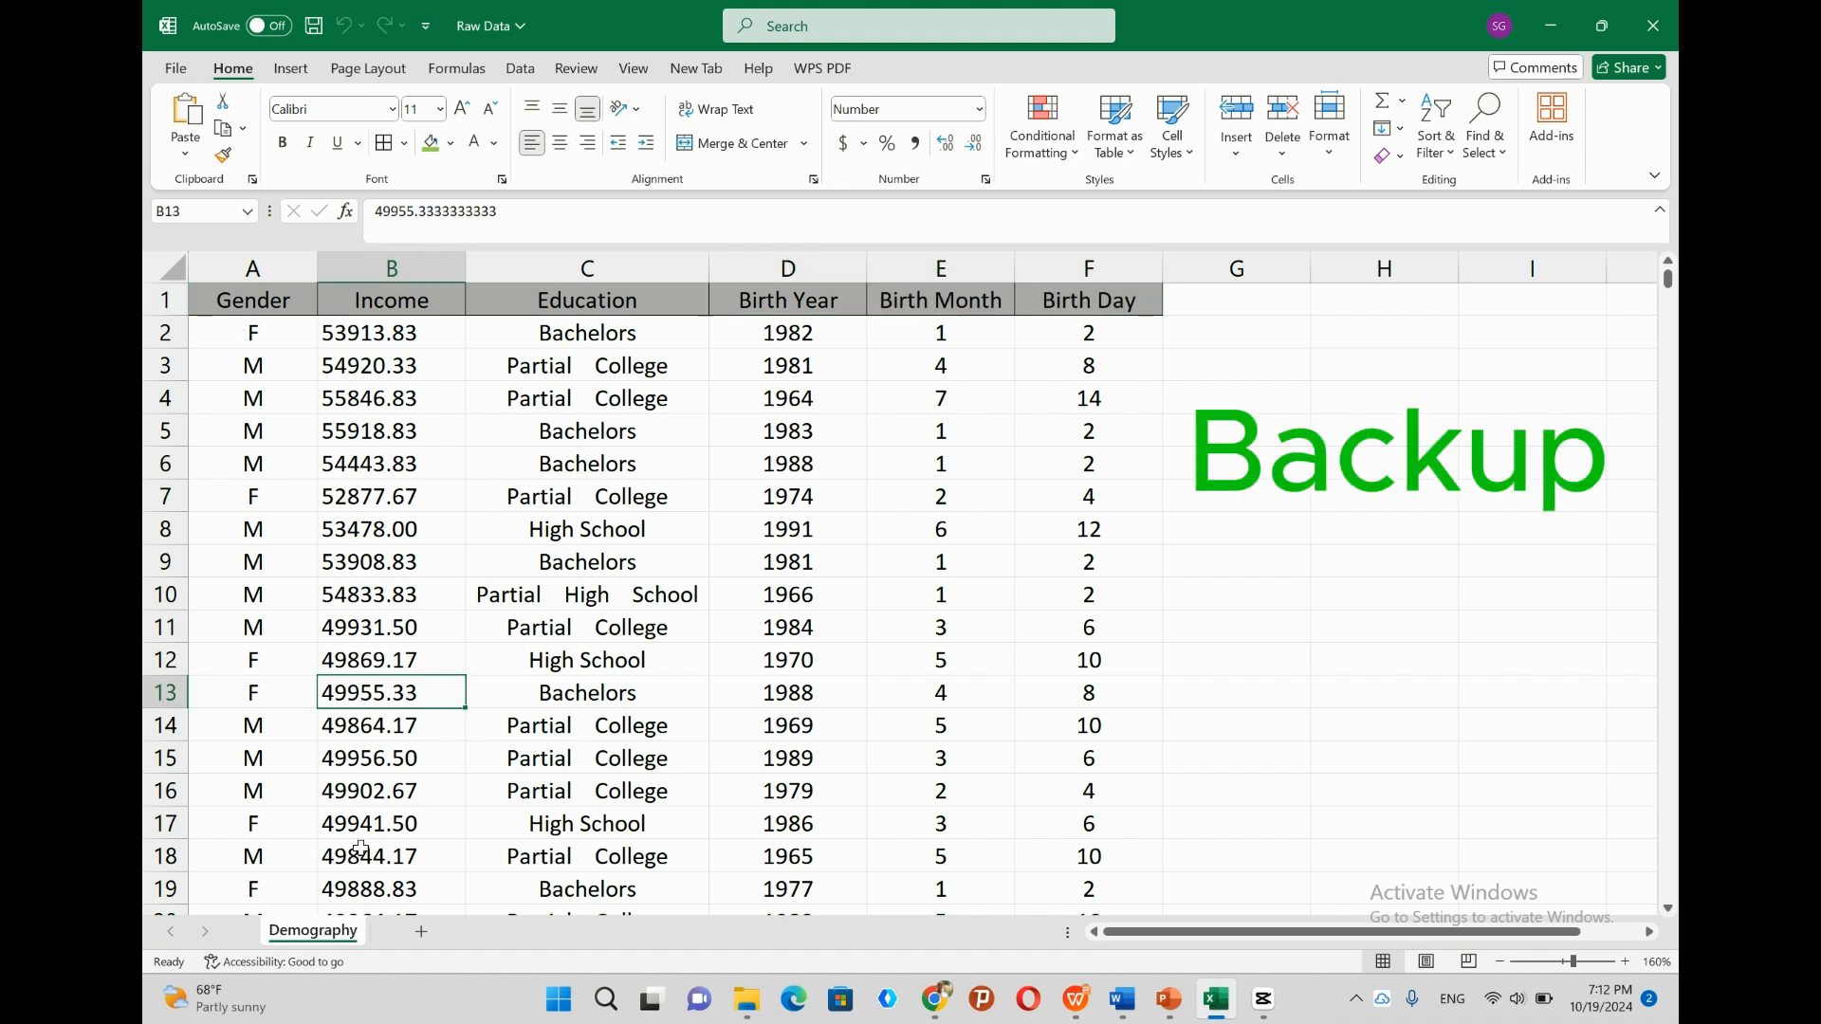
left_click(399, 792)
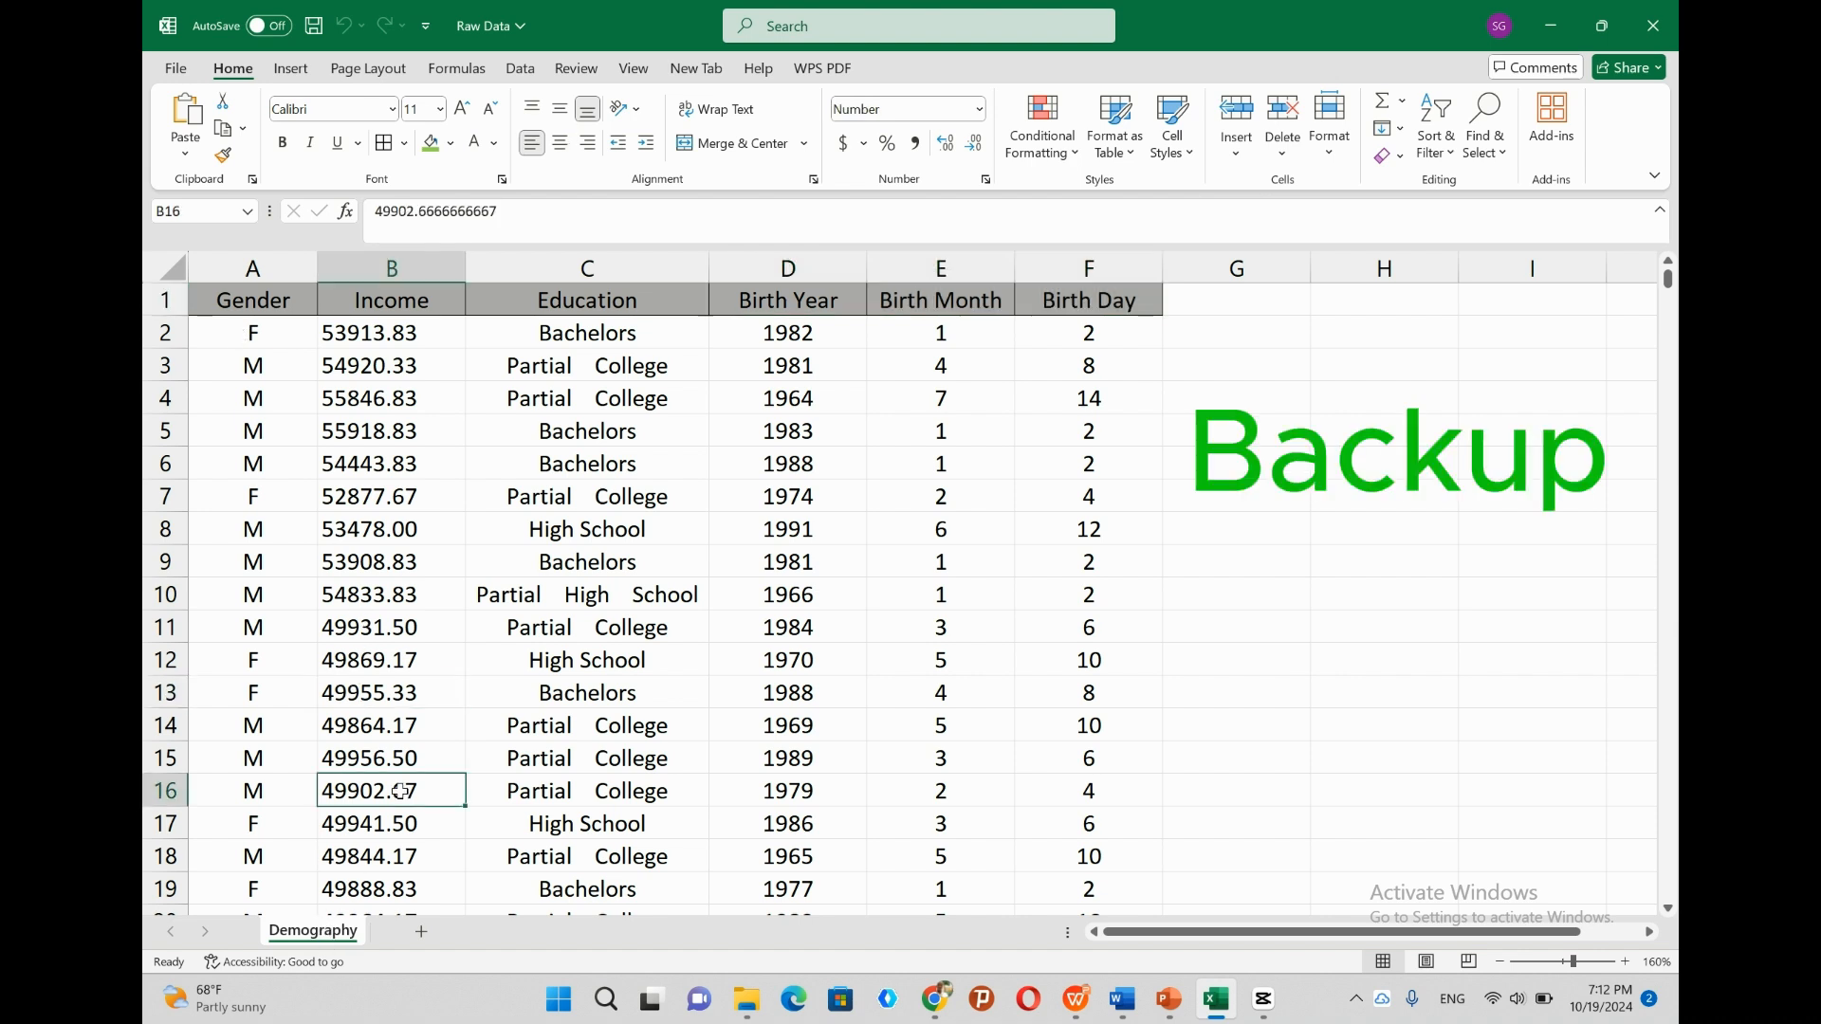
right_click(306, 939)
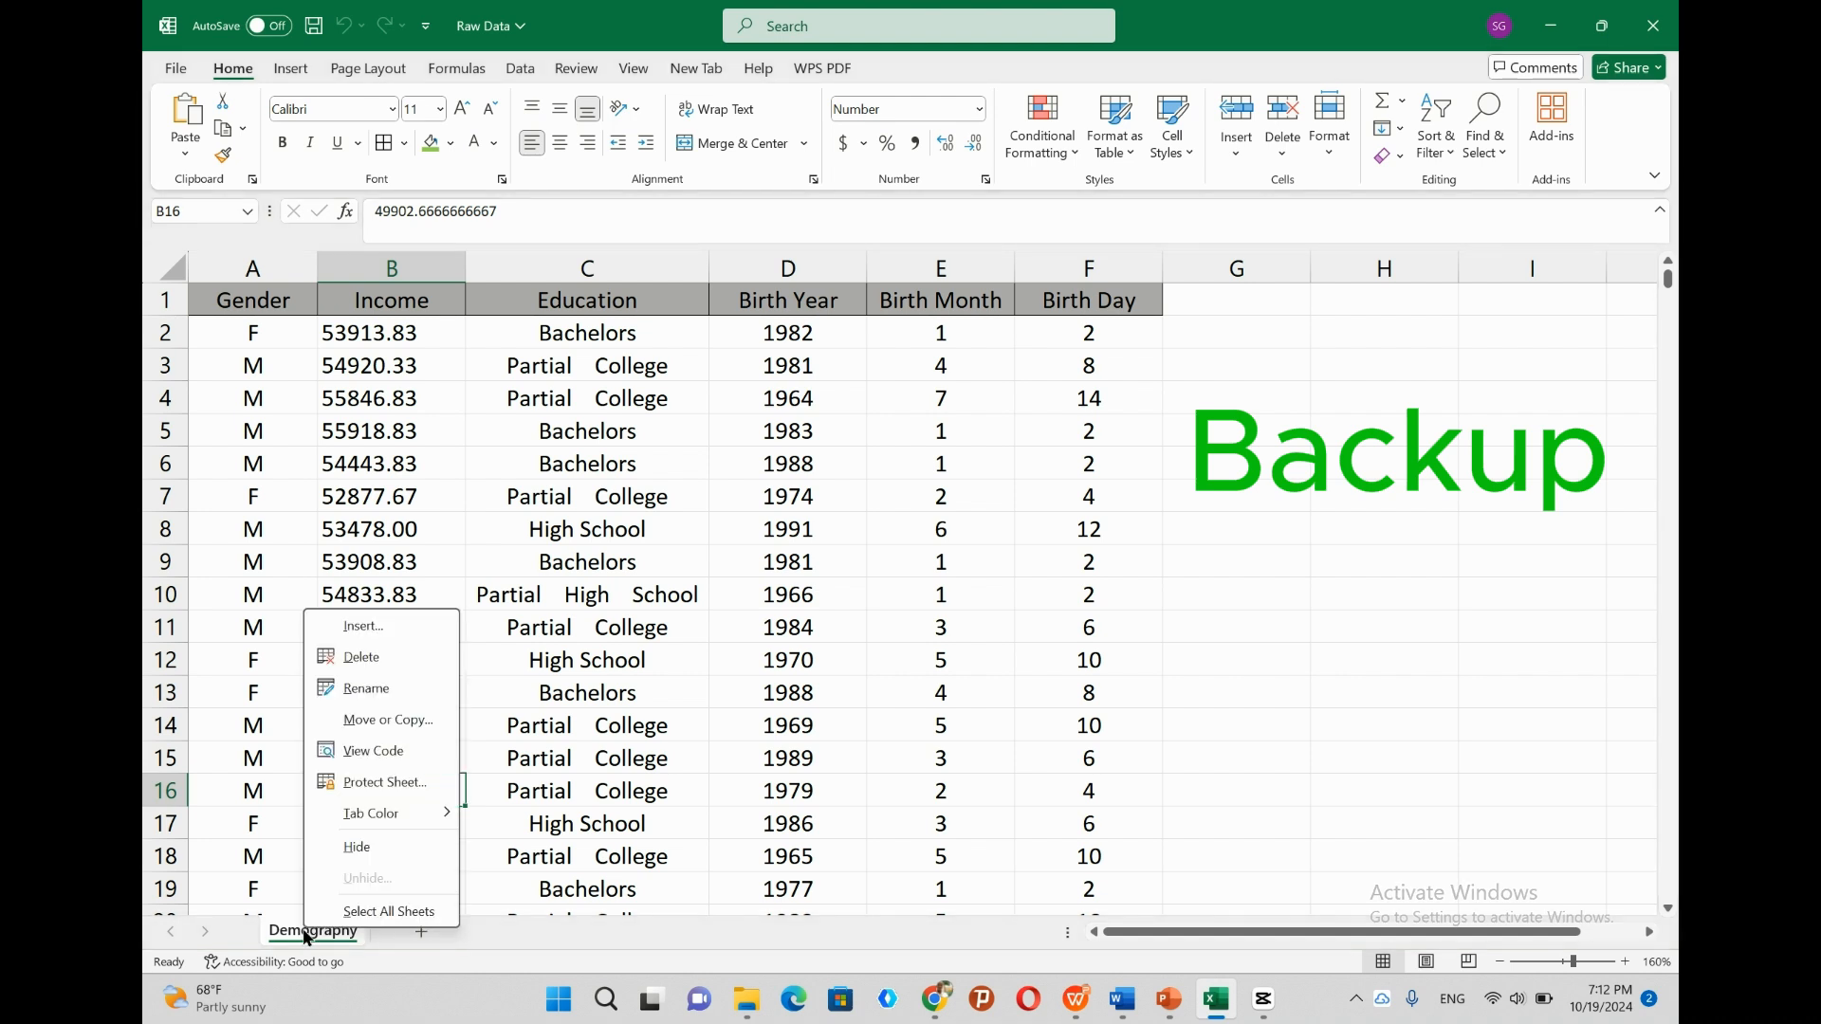
left_click(272, 770)
left_click(351, 664)
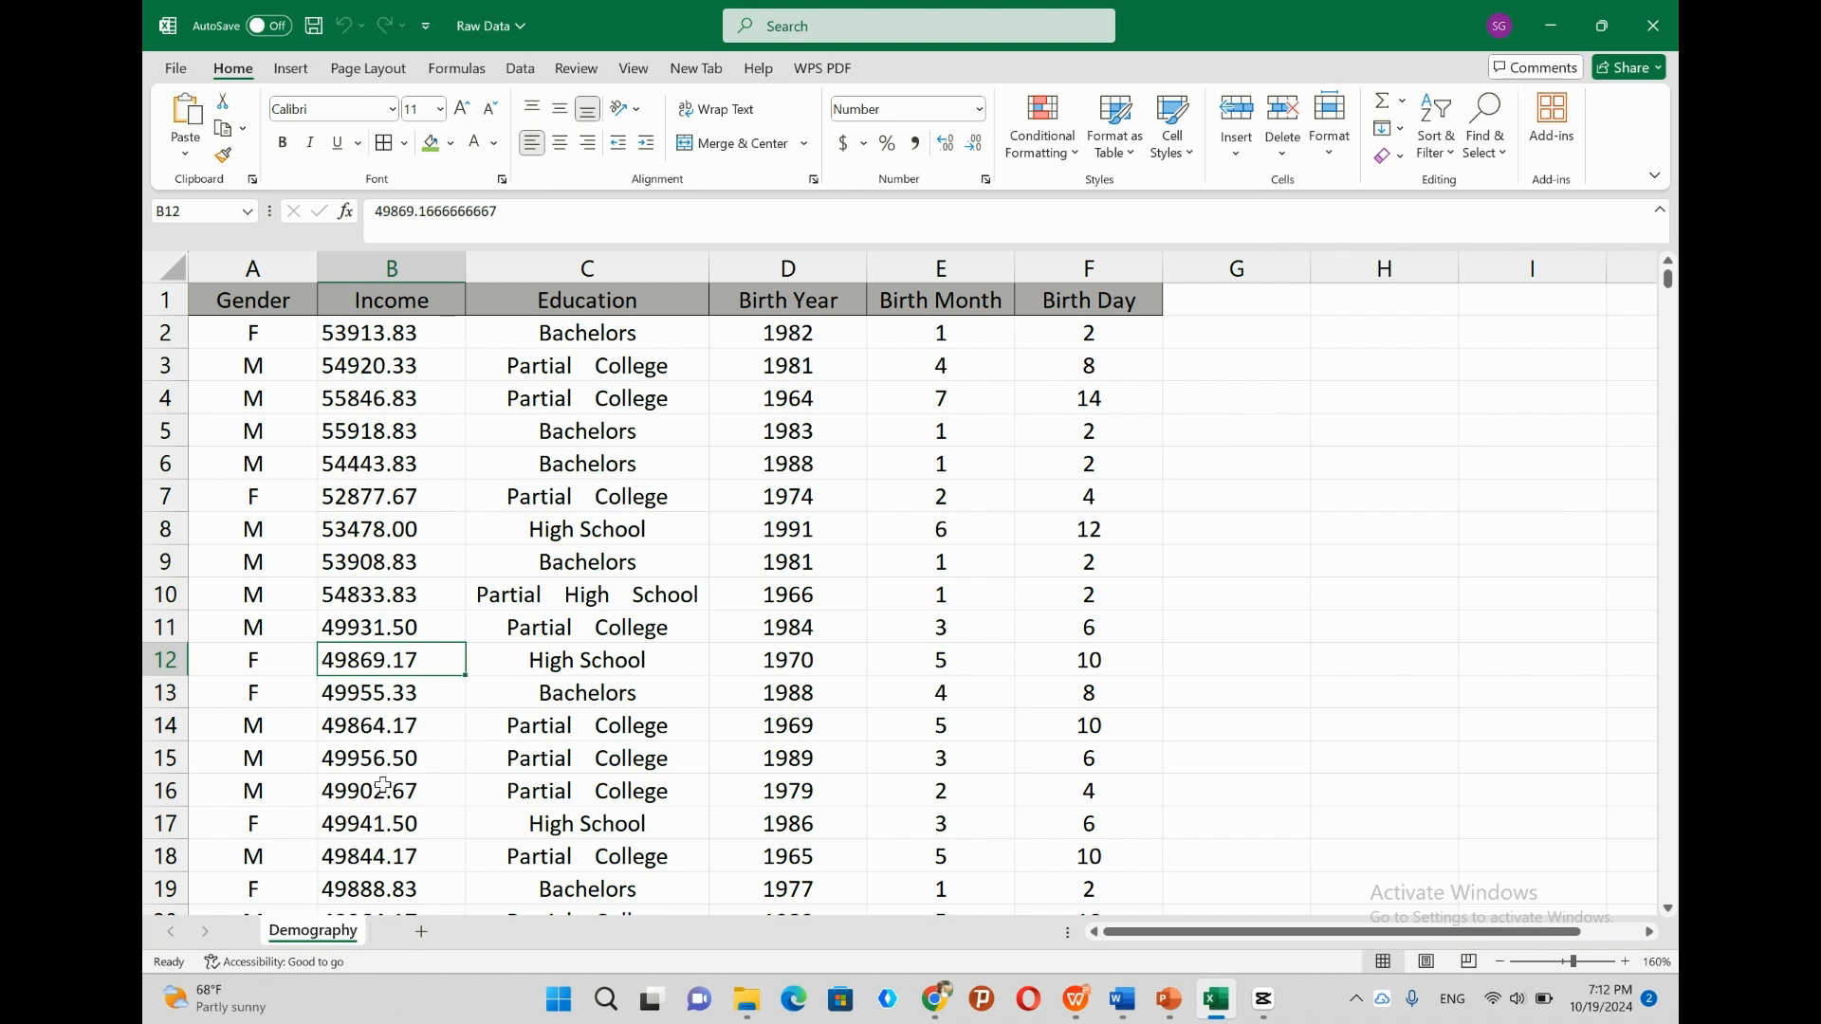
left_click(329, 780)
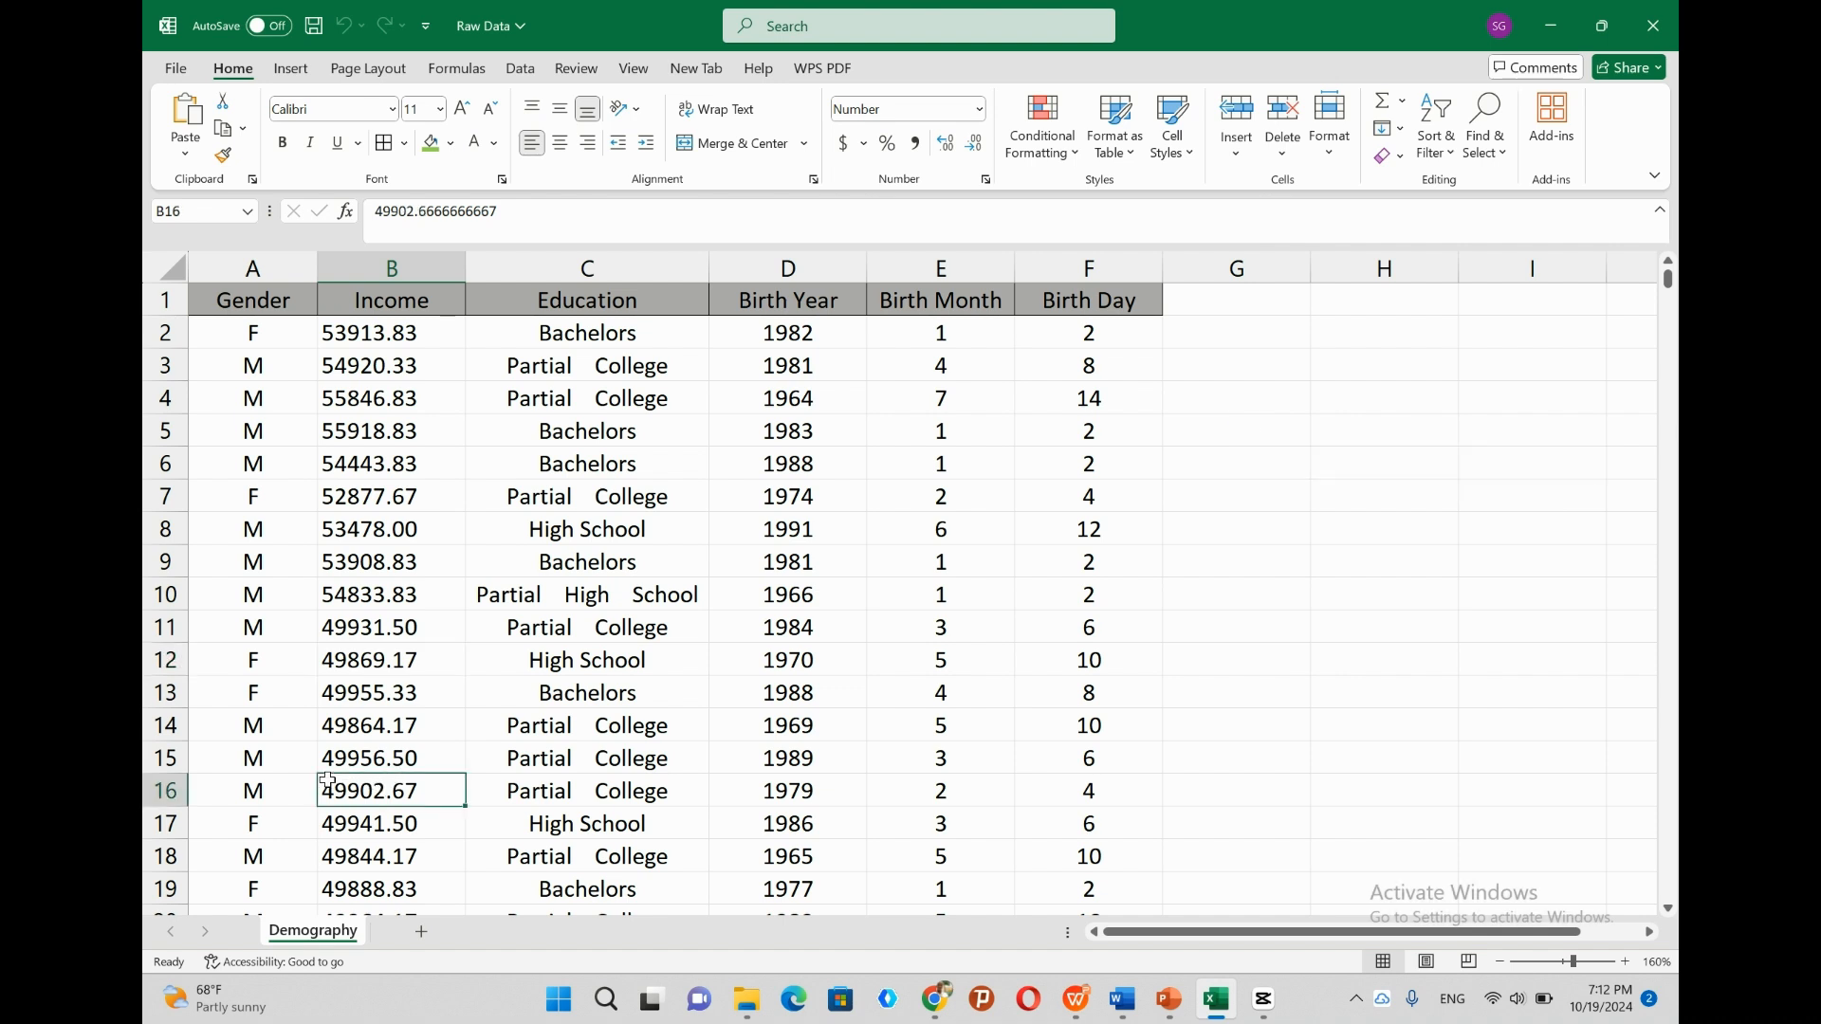
left_click(289, 810)
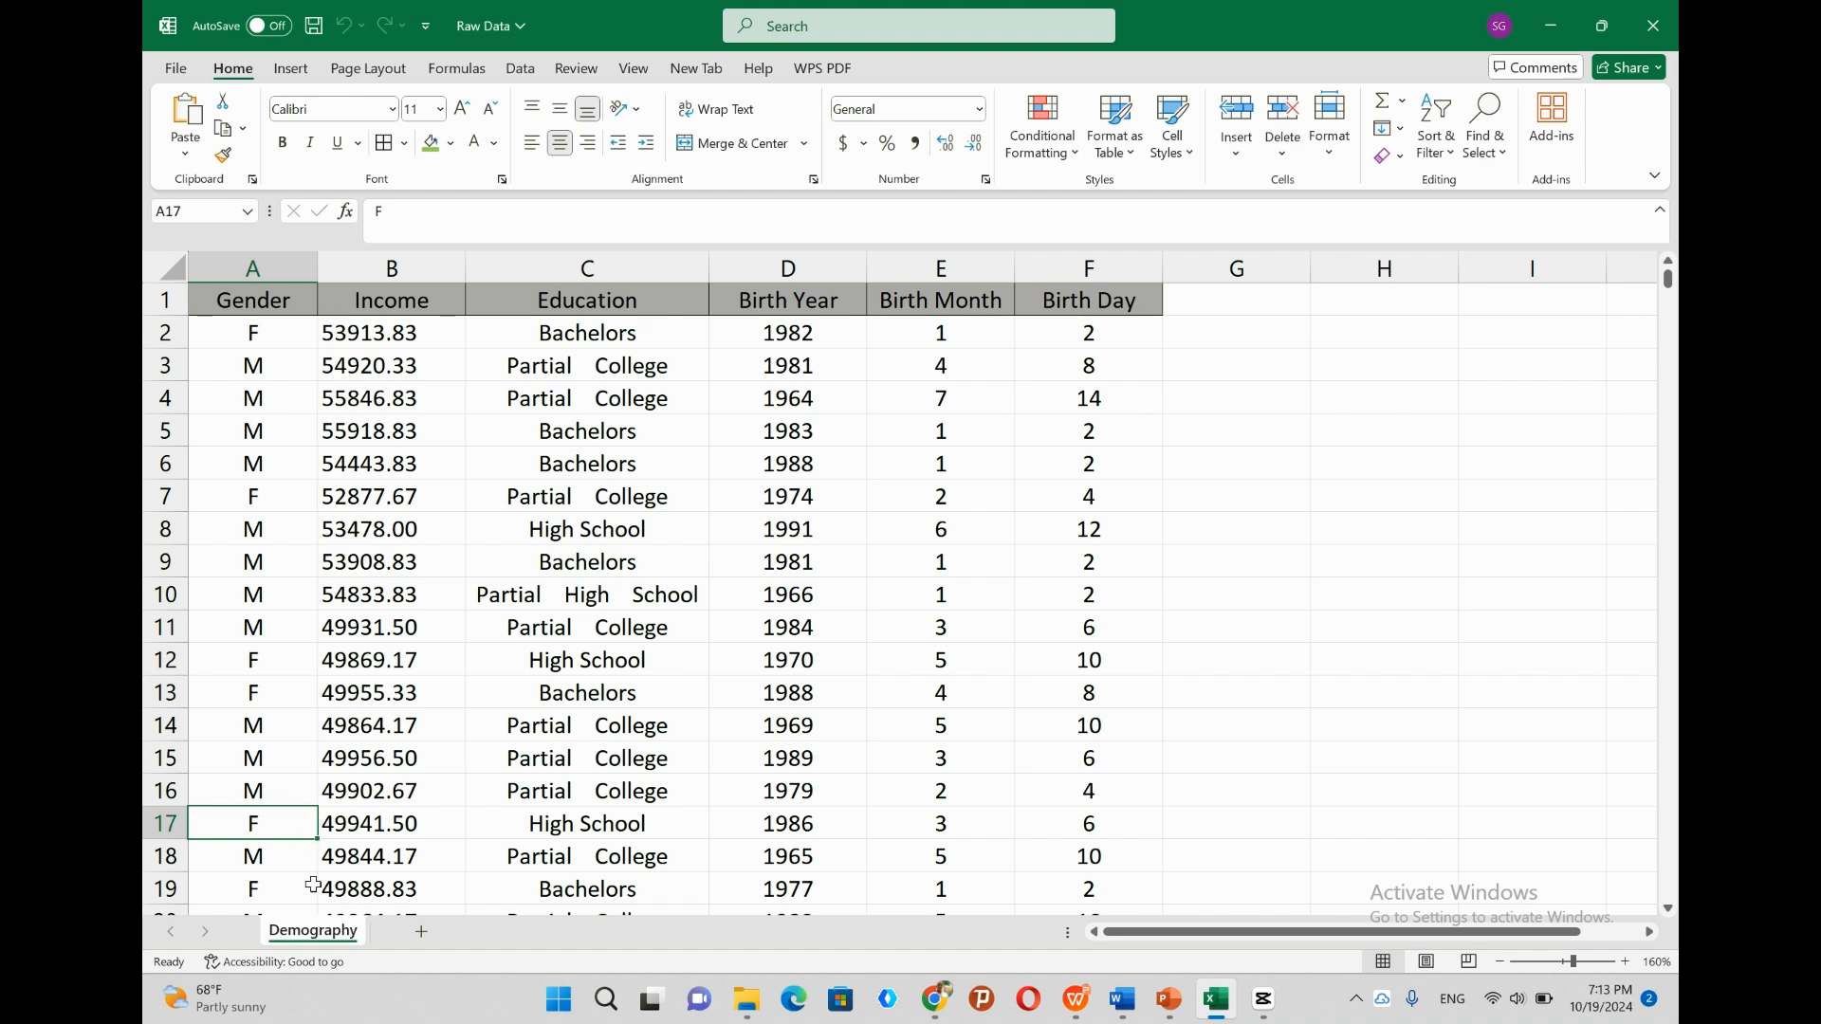
Create a copy of the Demography sheet in the same workbook, placed before the original.
right_click(317, 936)
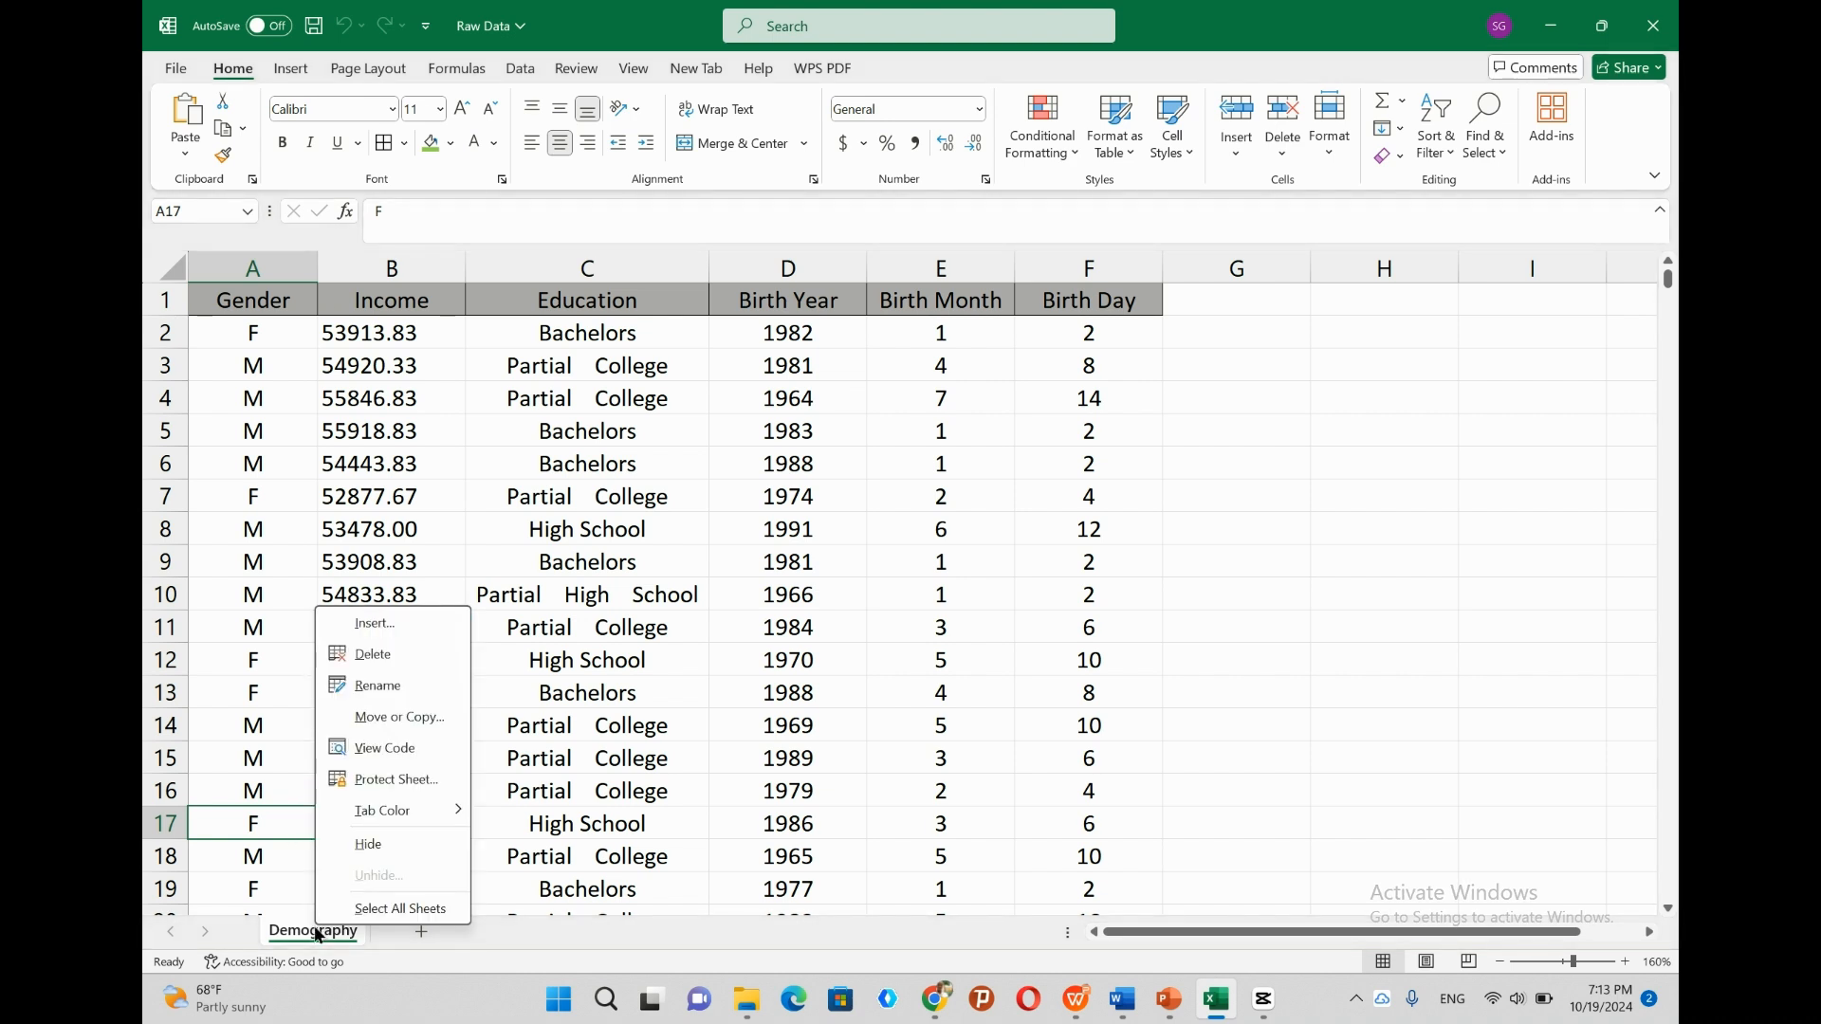
left_click(383, 713)
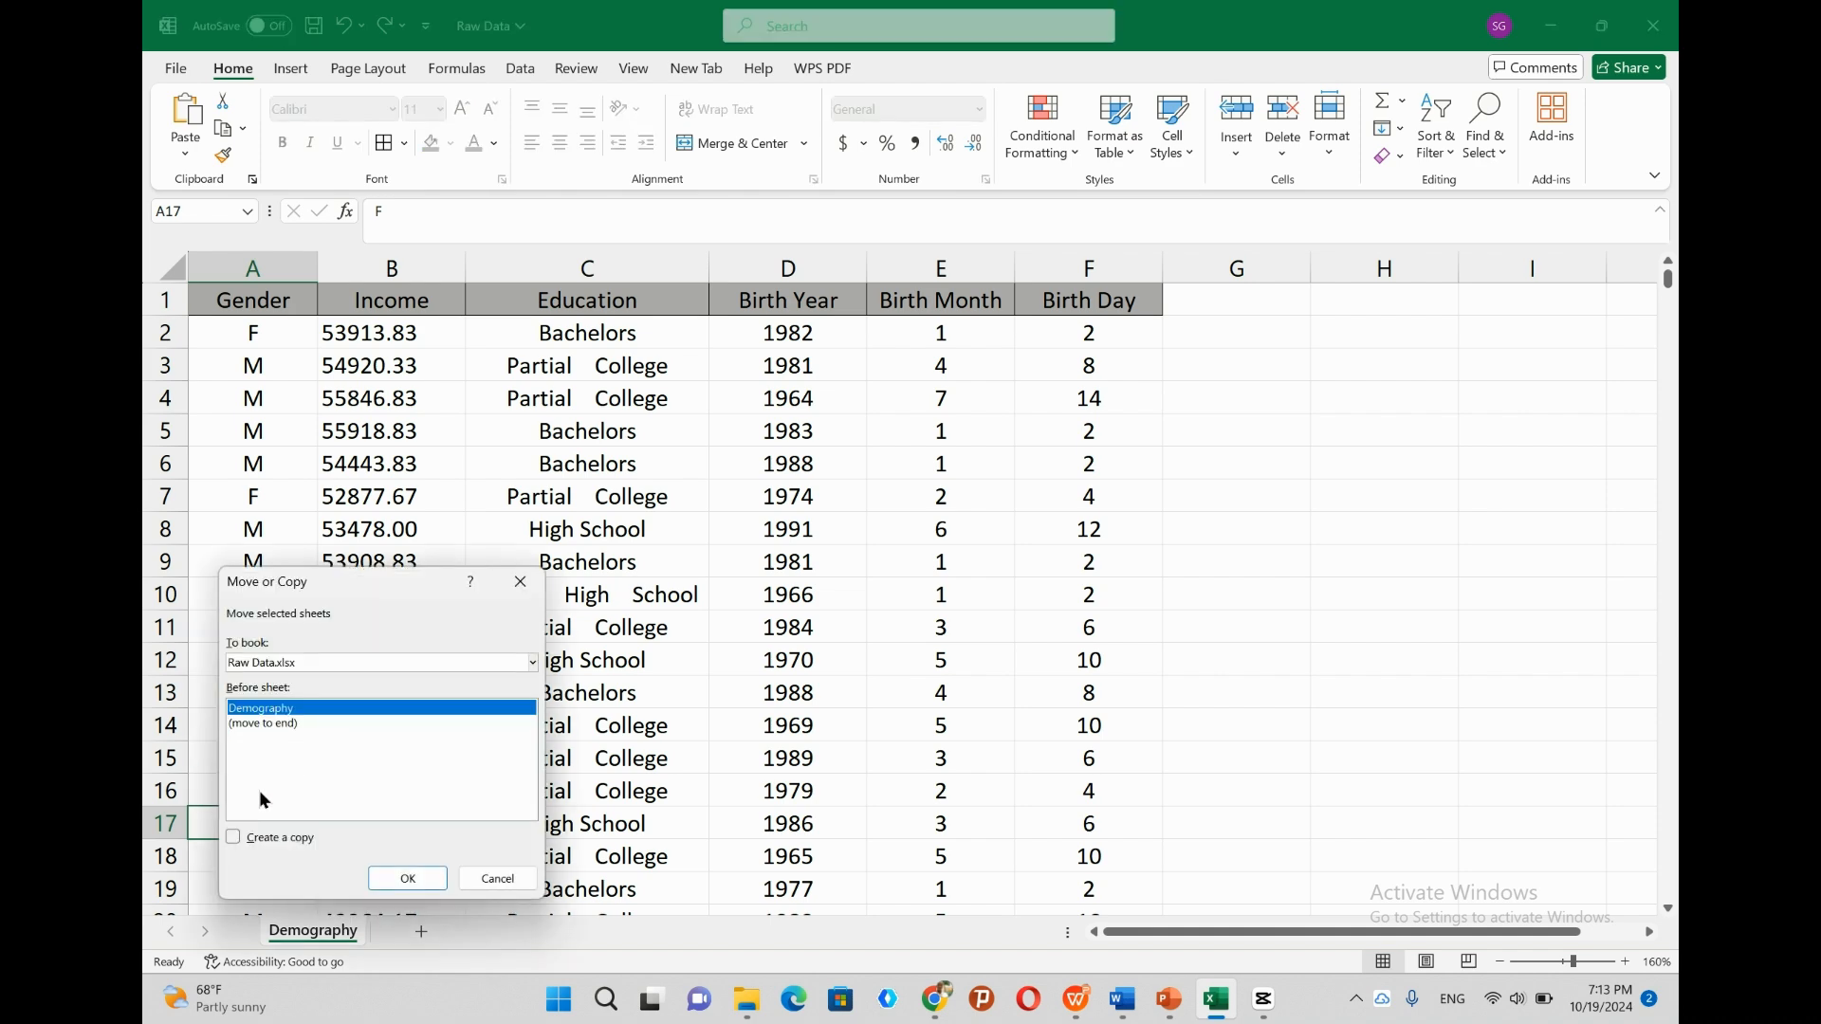
left_click(234, 838)
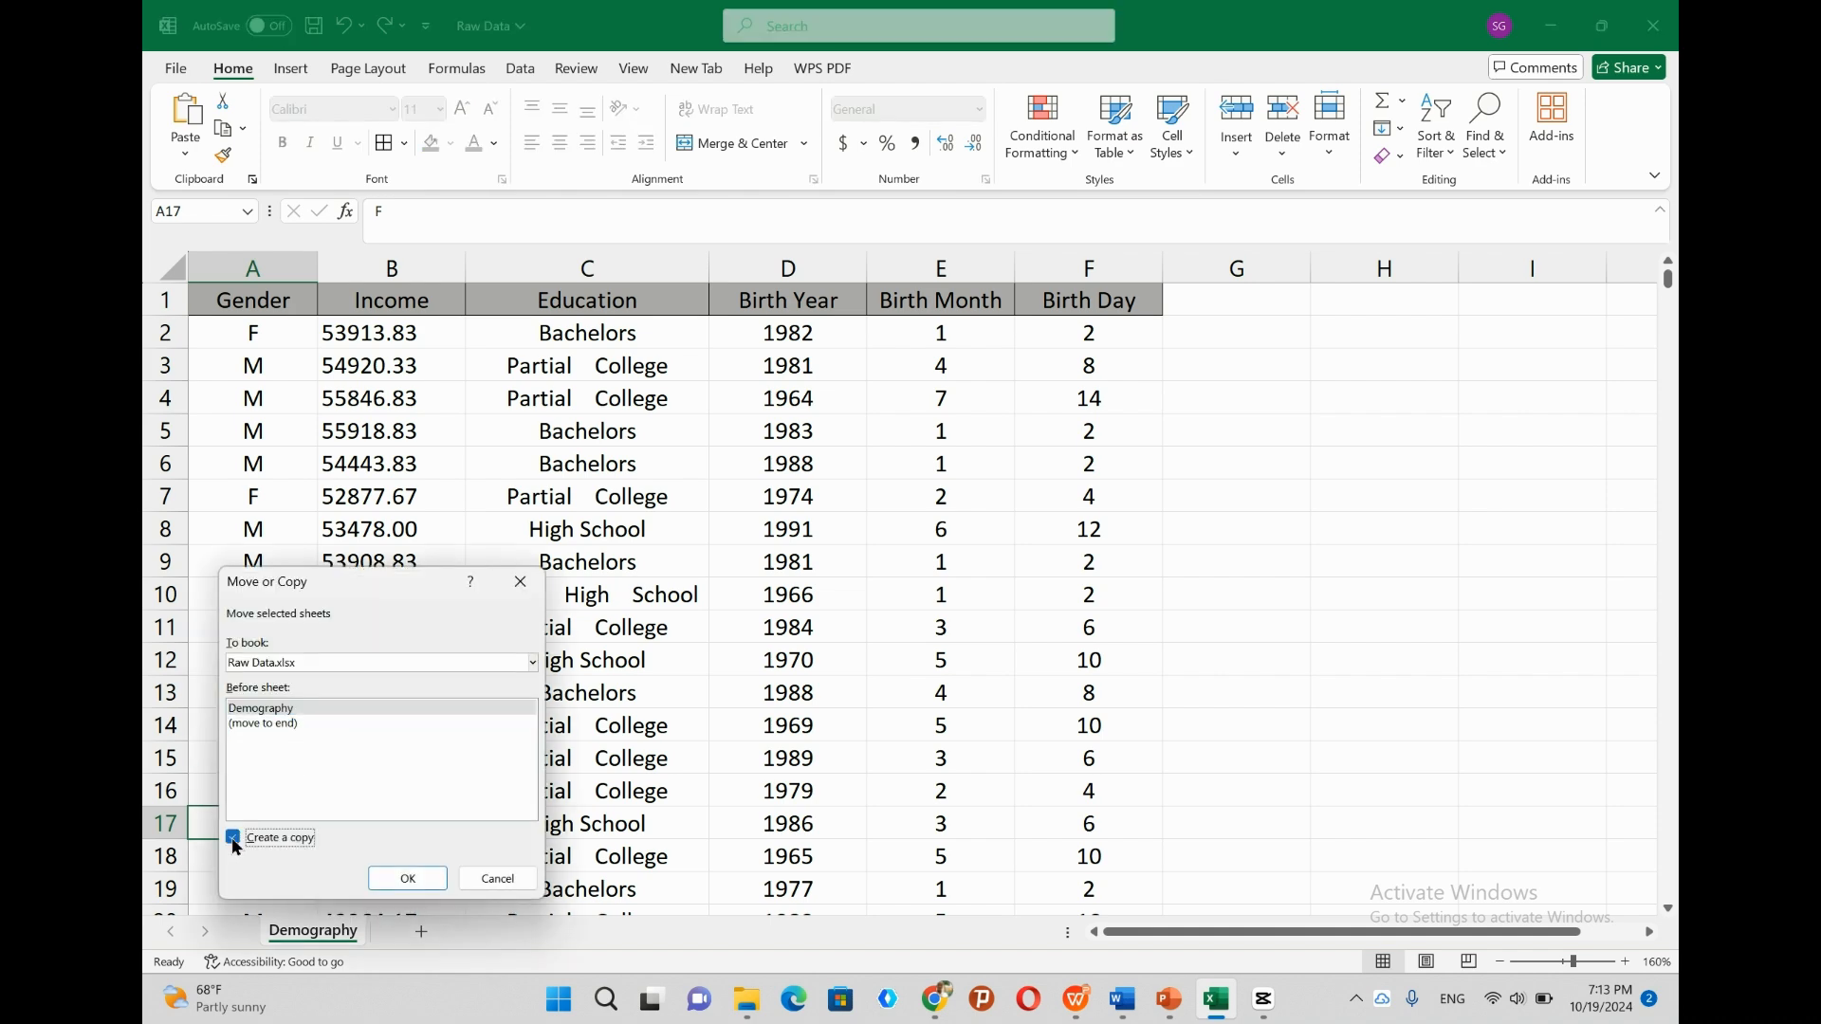
left_click(392, 874)
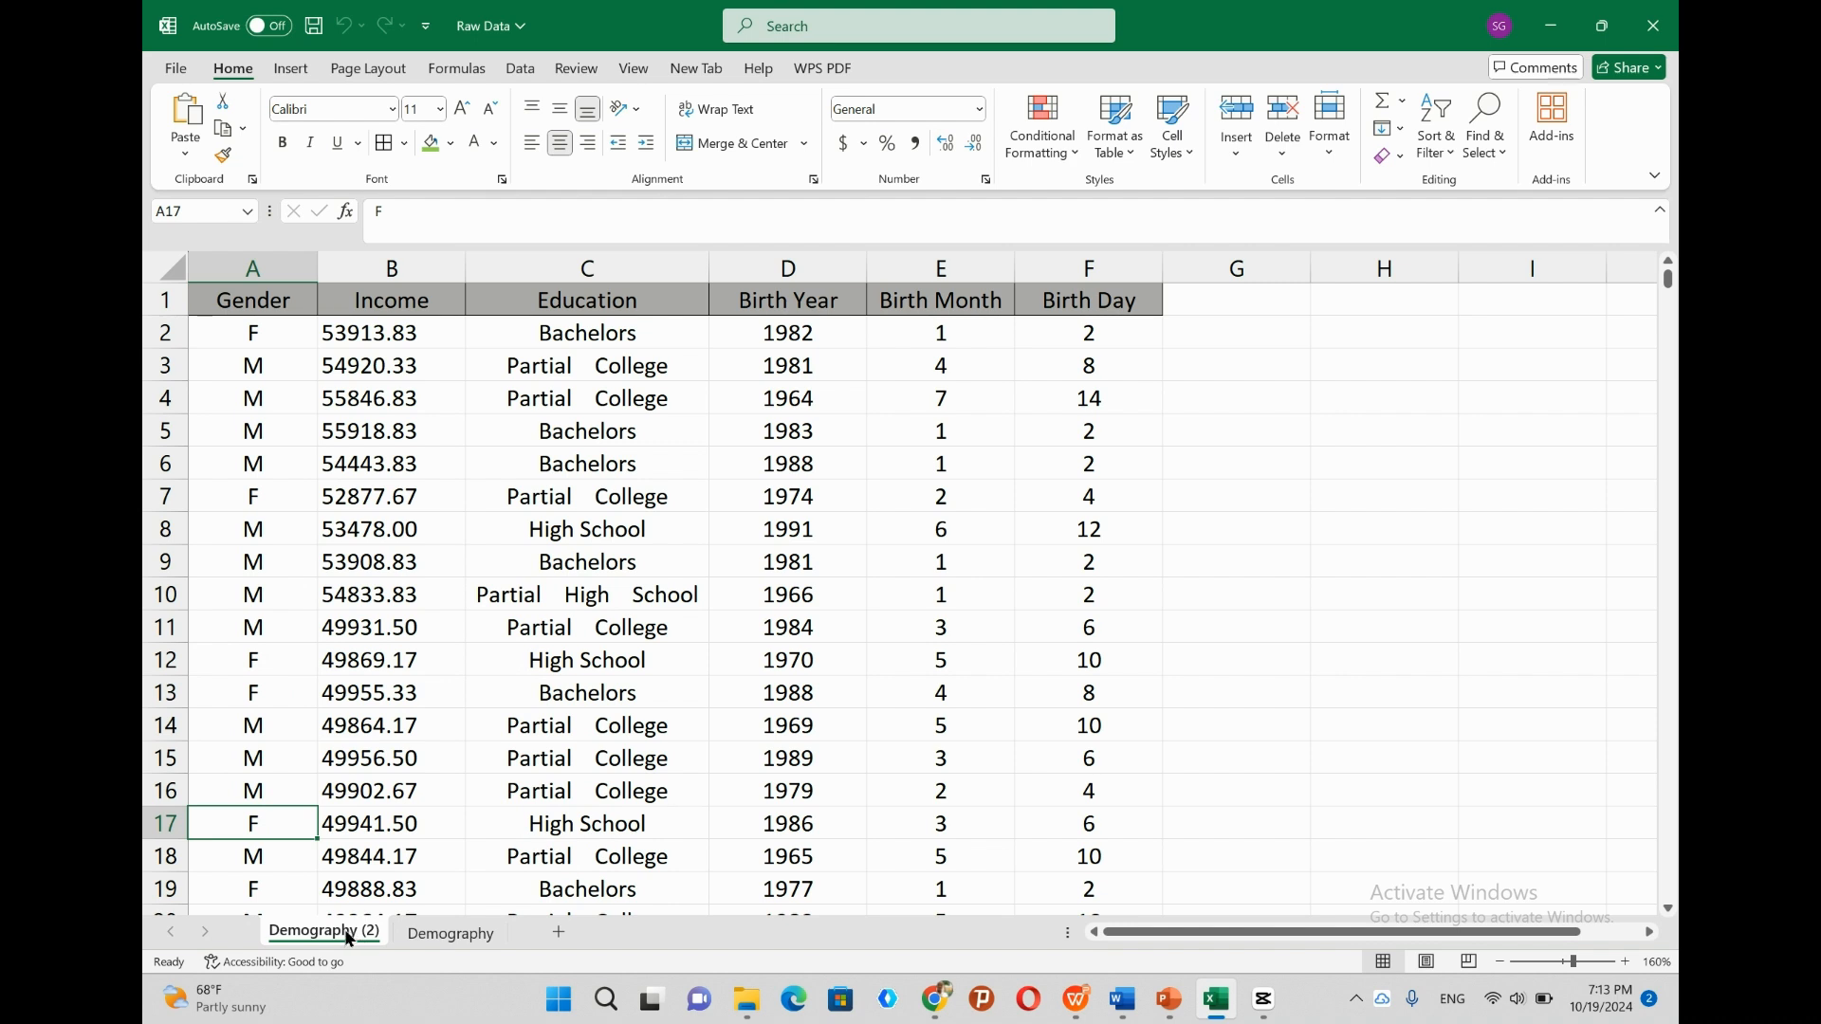
Rename the copied sheet Demography (2) as Backup.
left_click(417, 935)
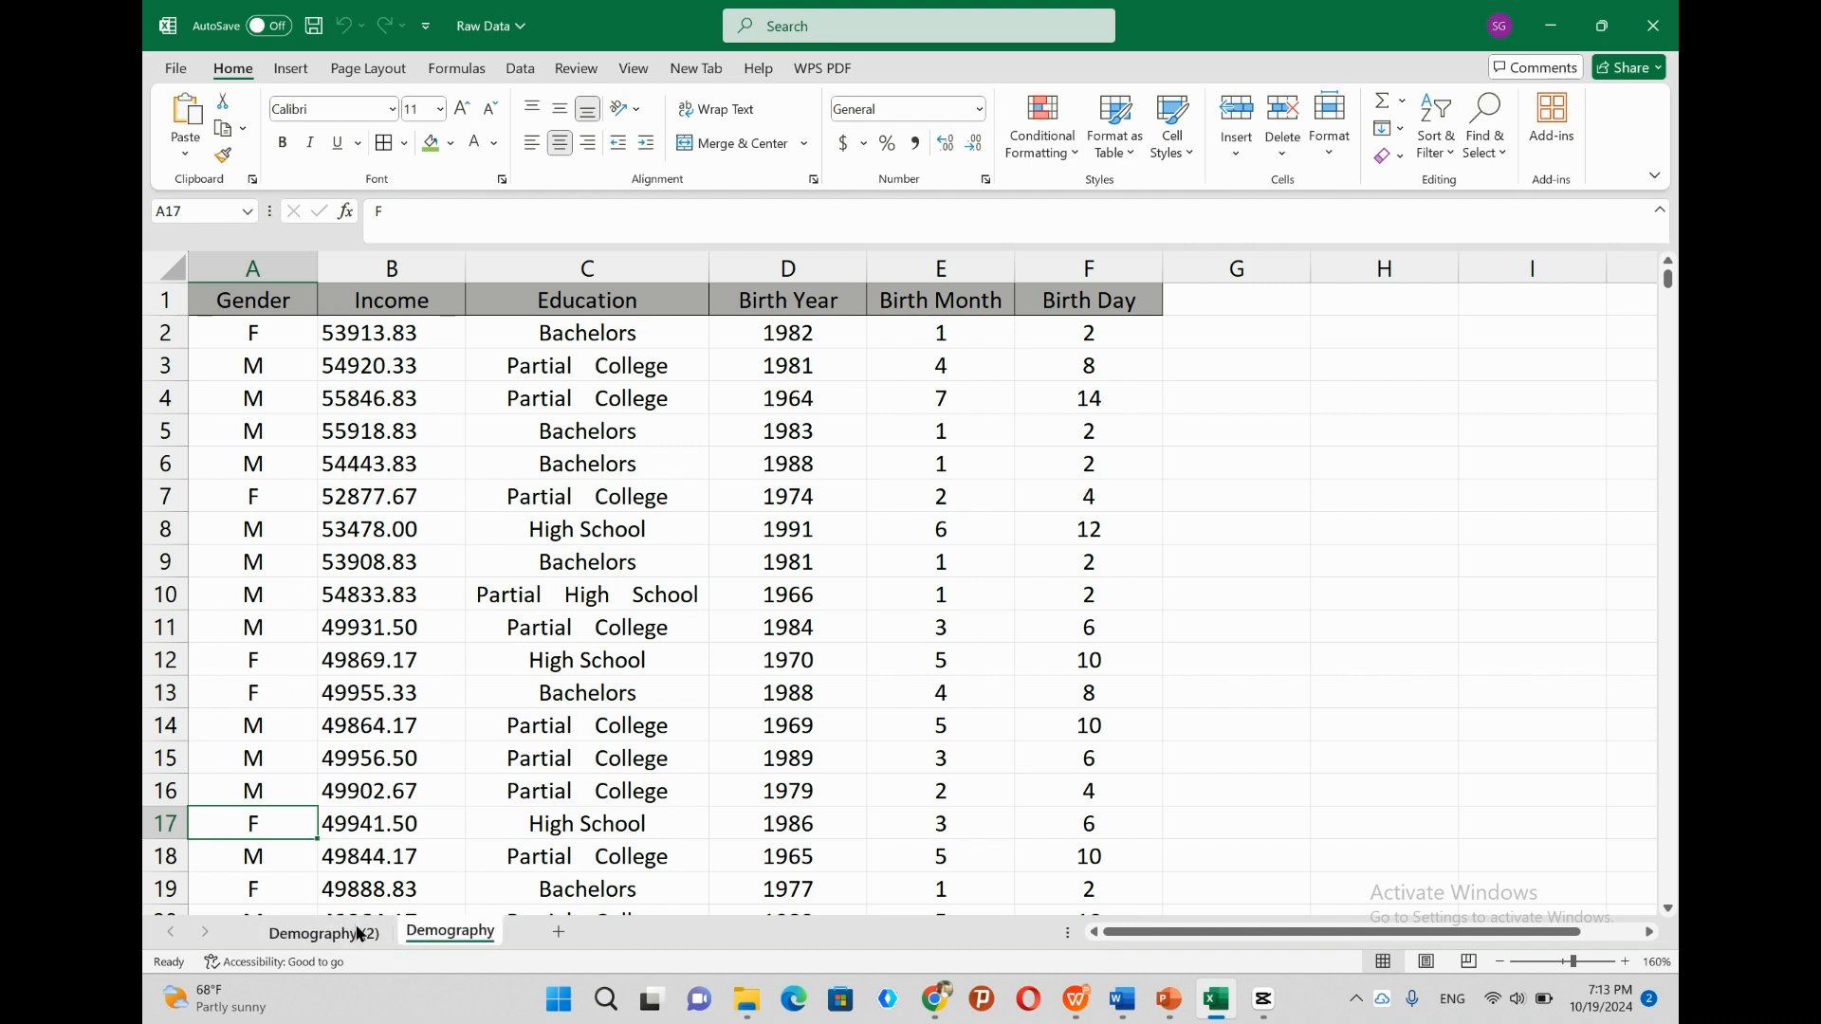
left_click(349, 928)
right_click(349, 931)
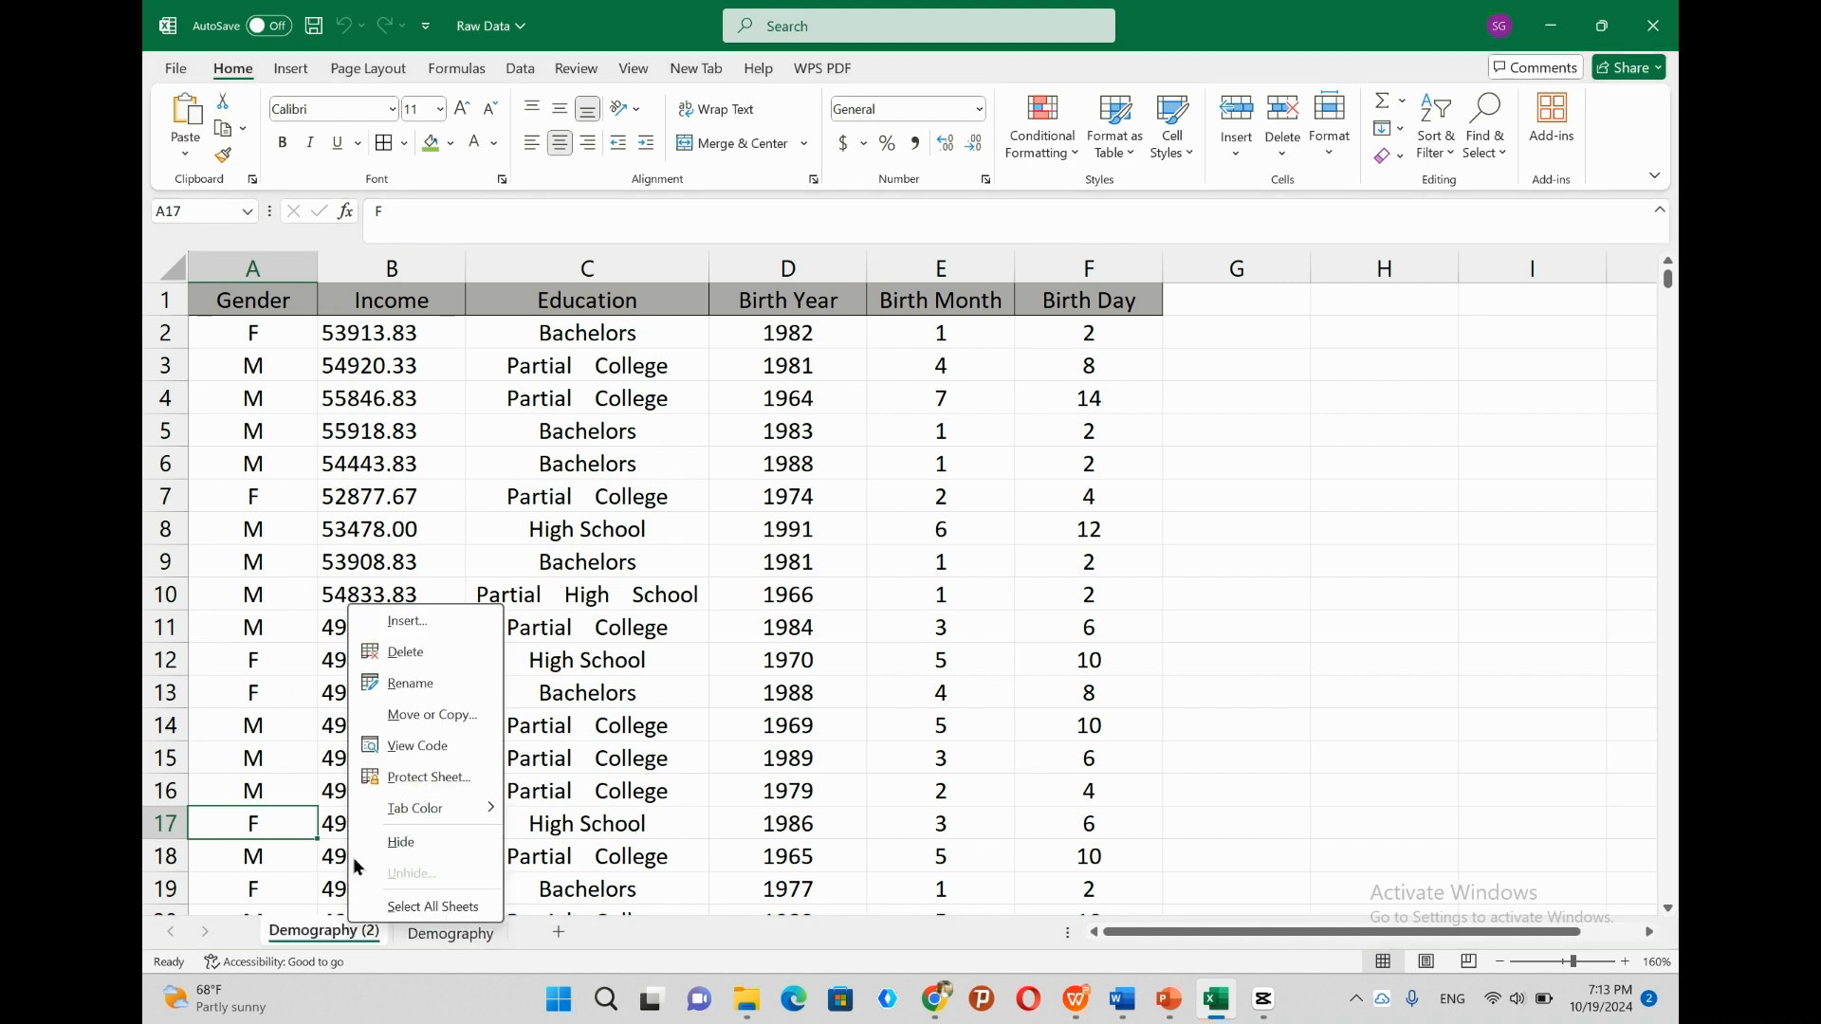
left_click(403, 685)
type("B")
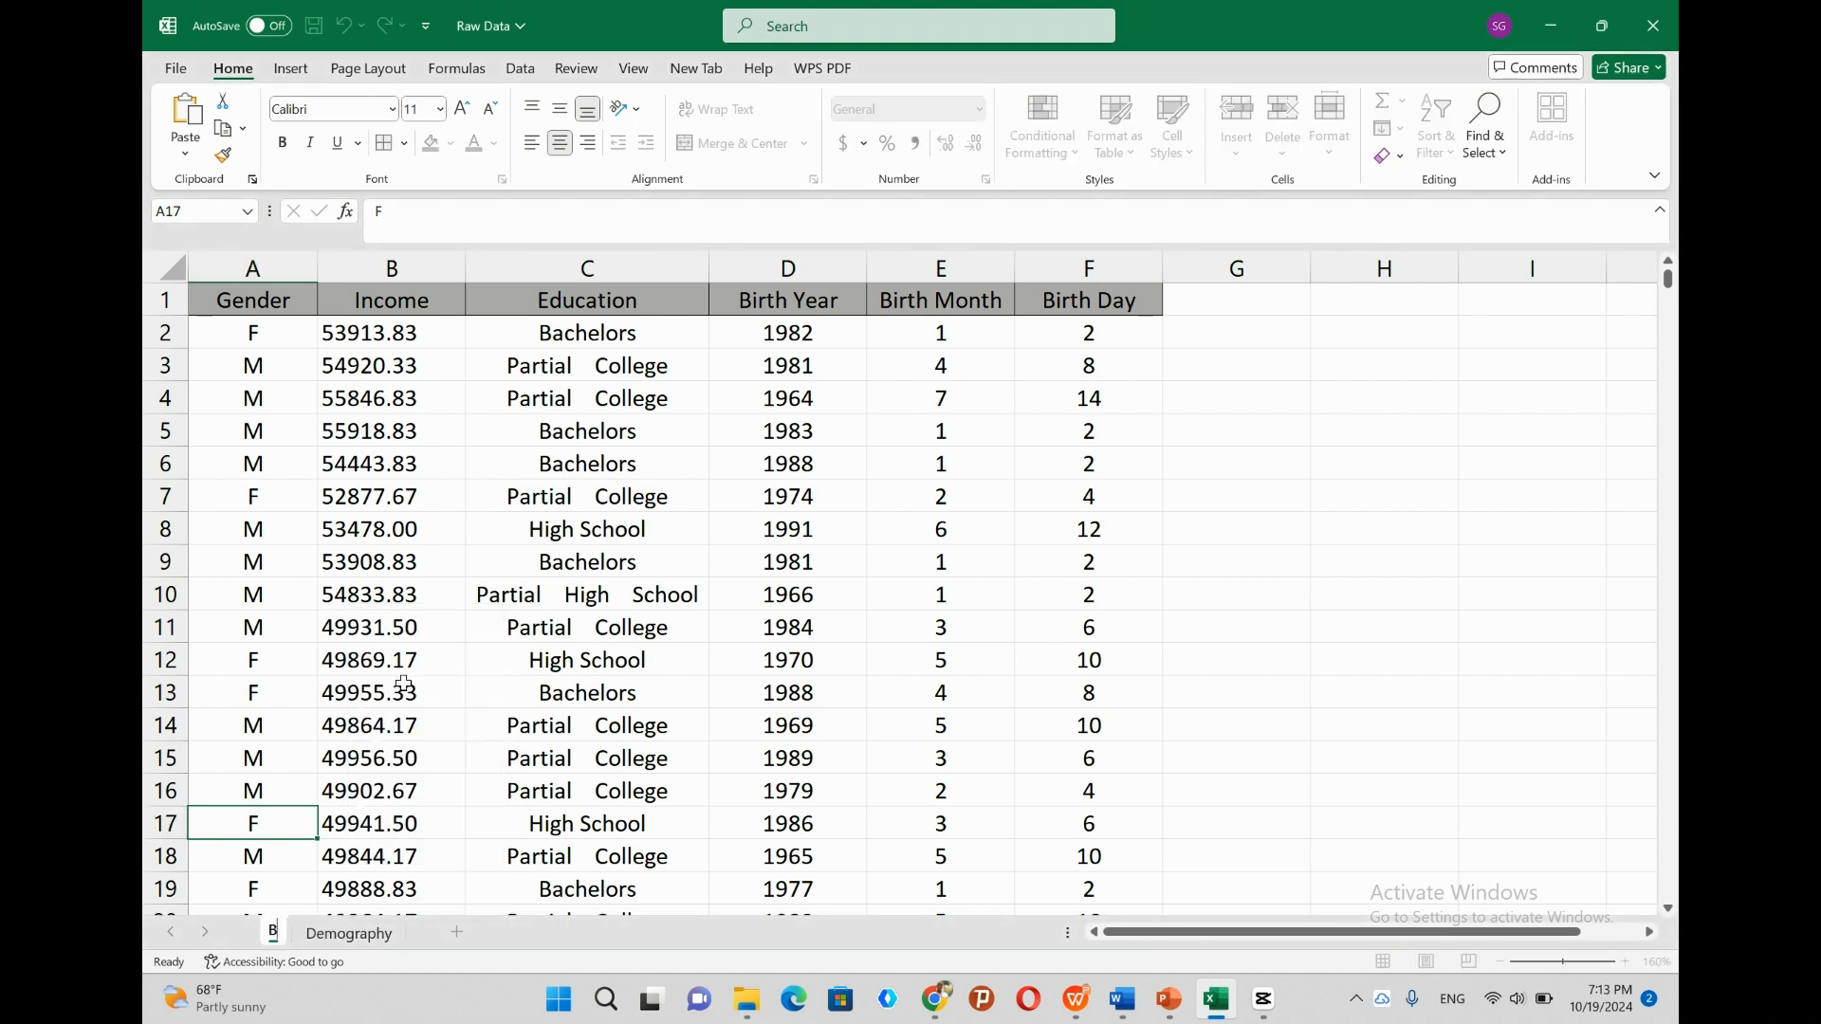
type("ackup")
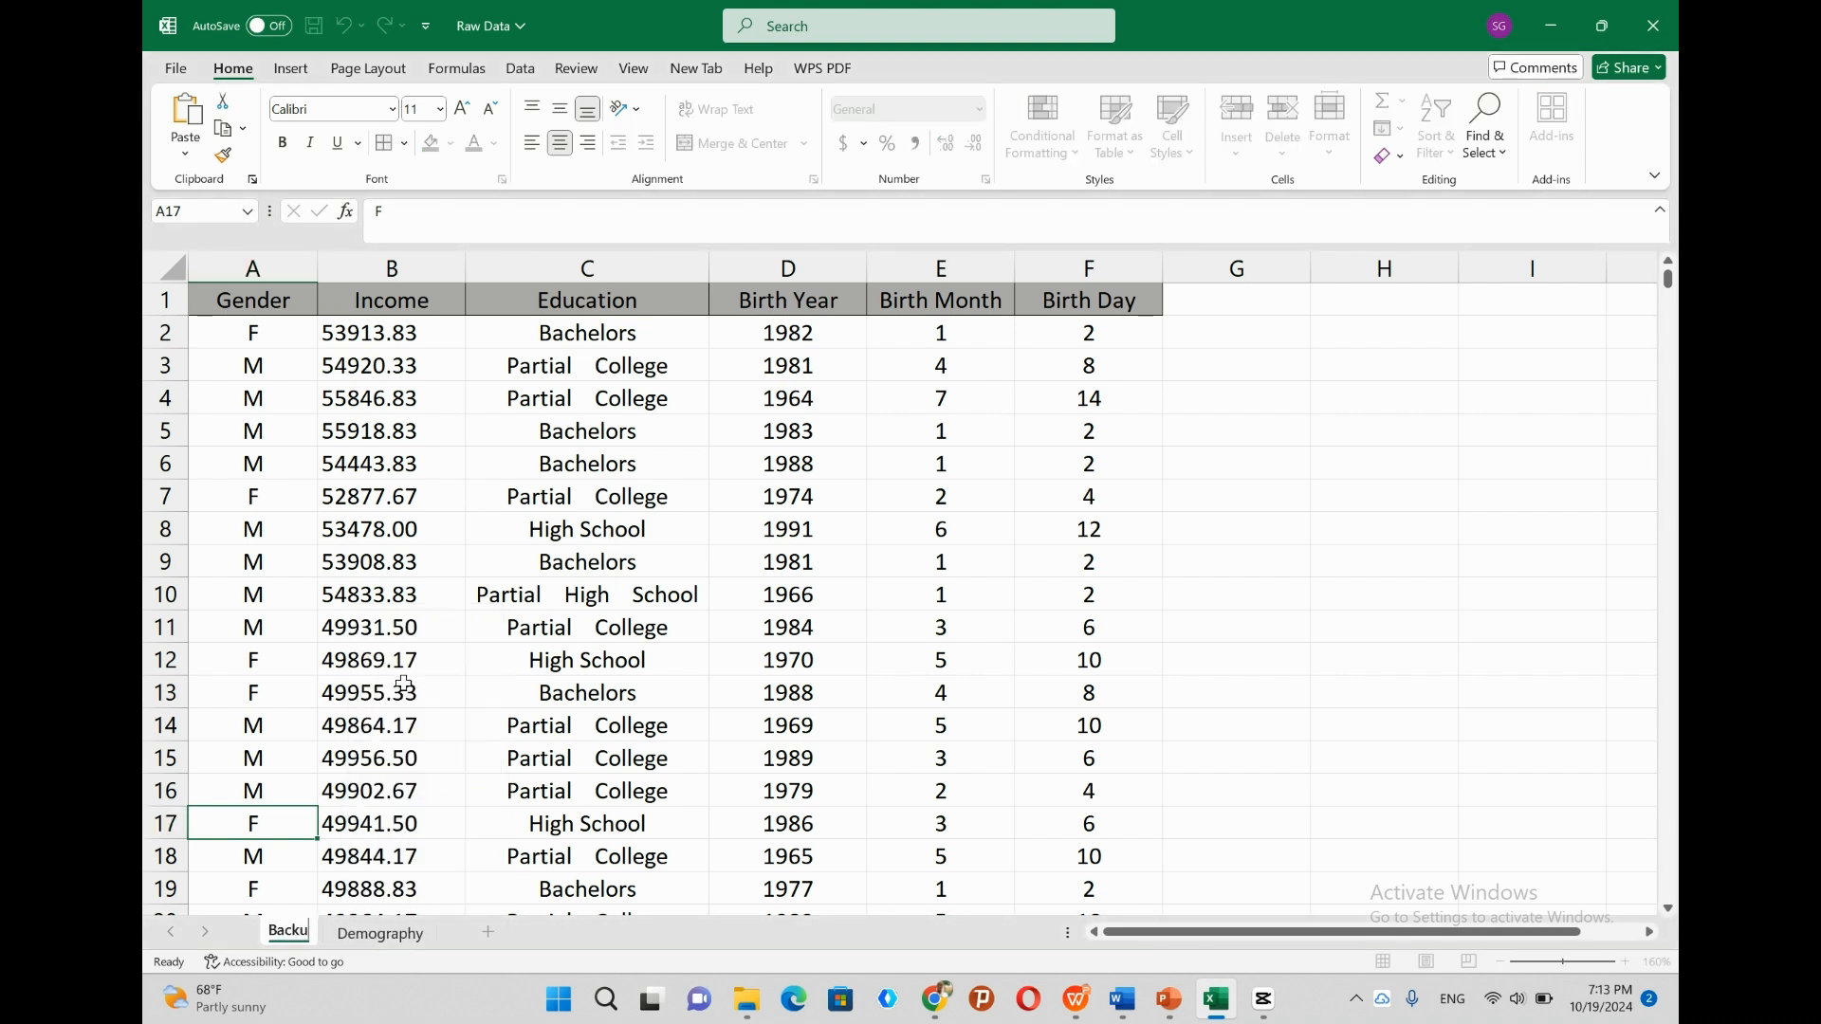
left_click(409, 642)
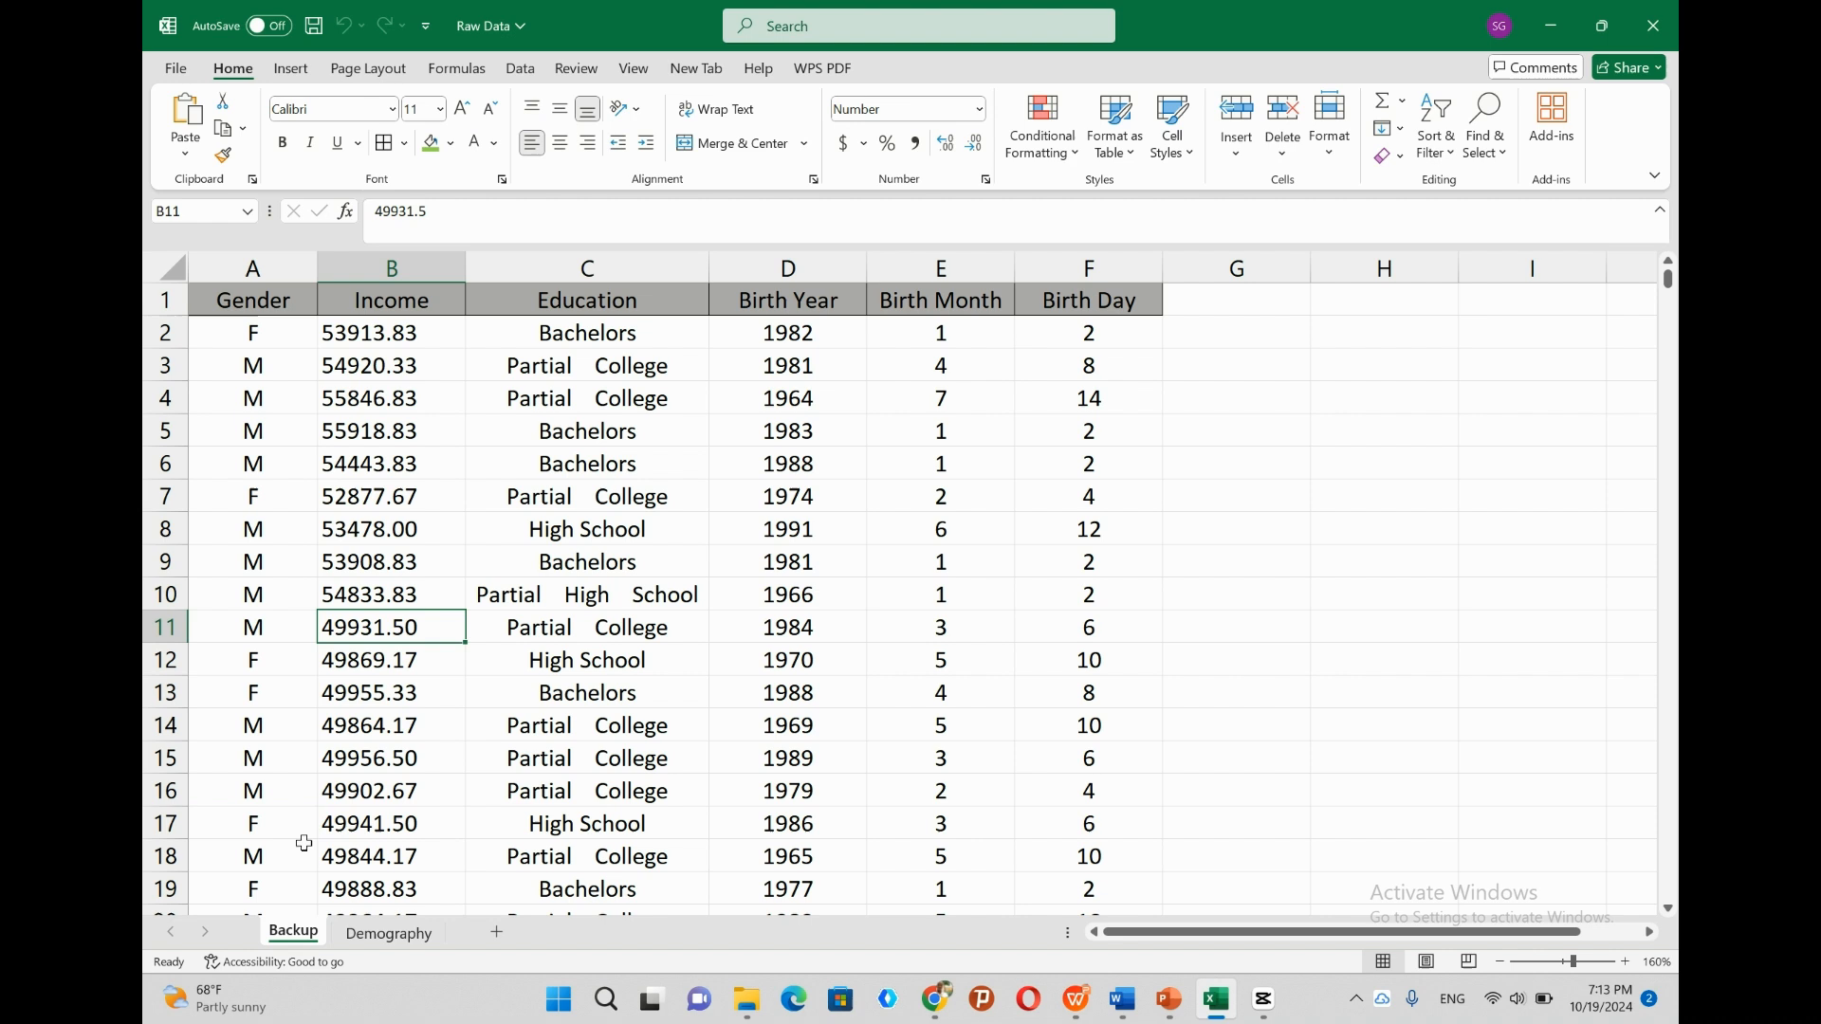
Make another copy of the Demography sheet after the original and compare it with the Backup sheet.
left_click(351, 933)
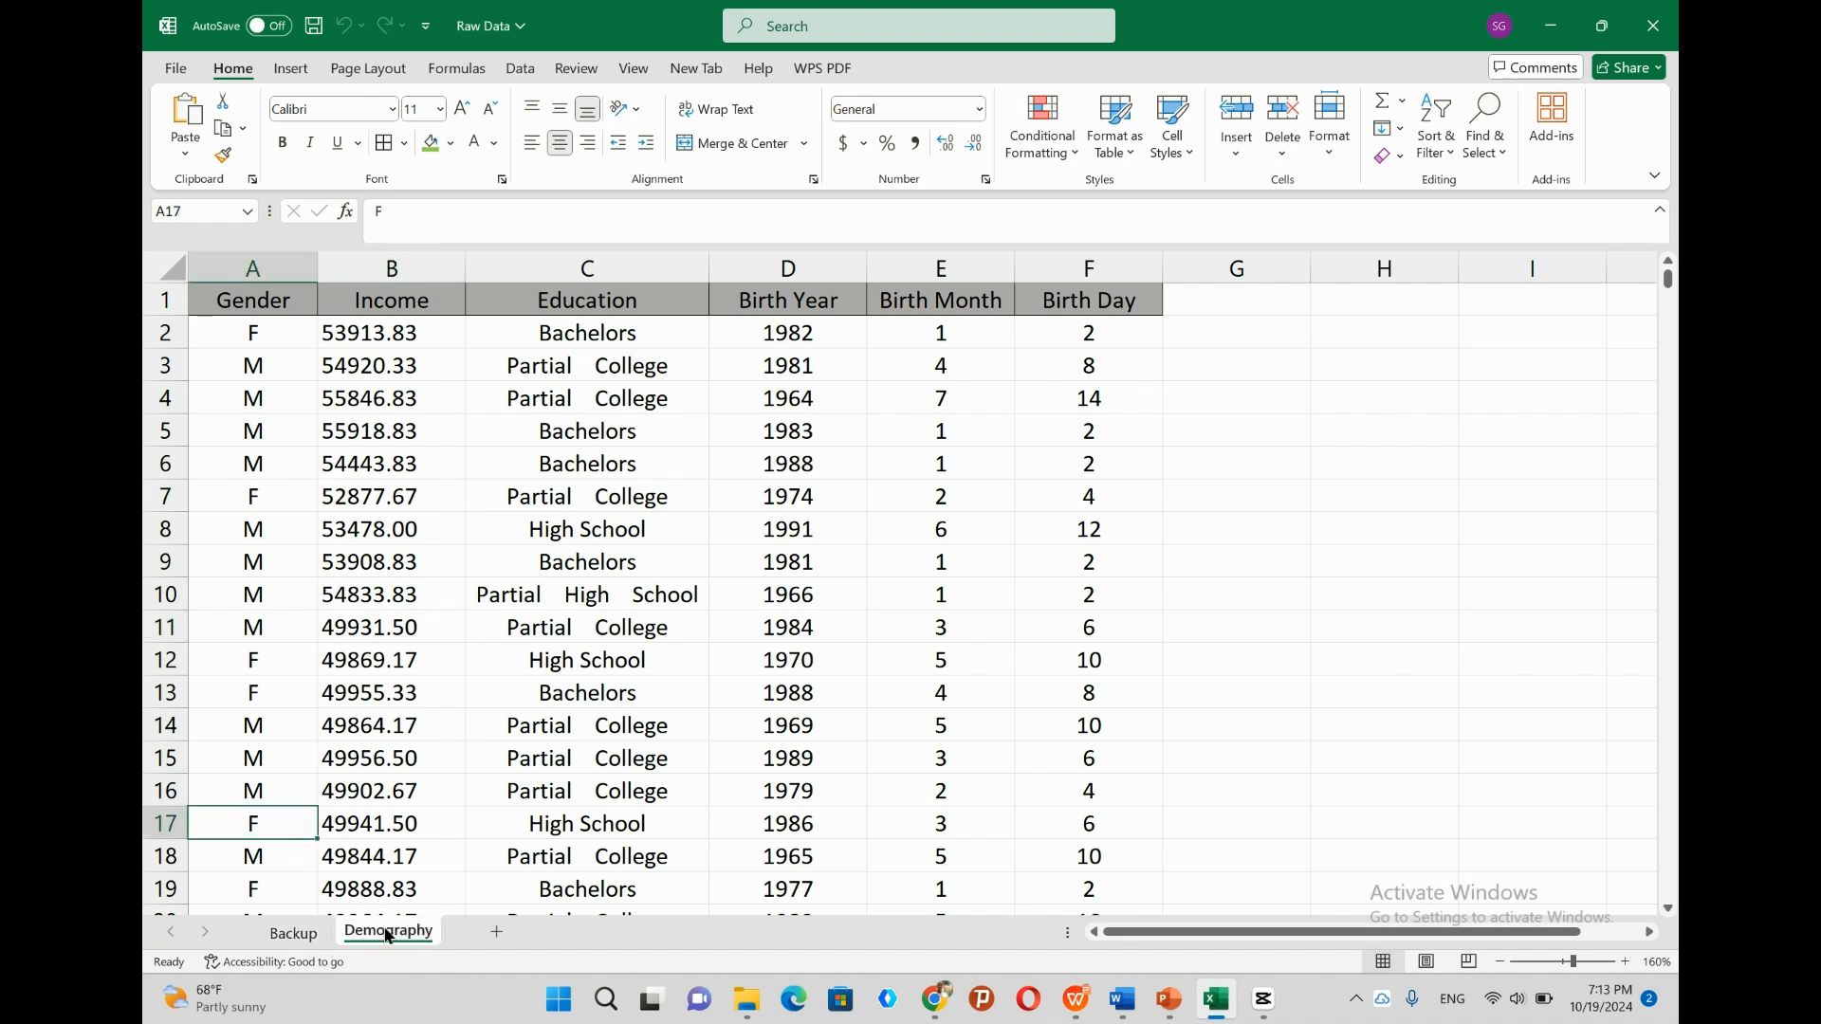
left_click_drag(388, 936, 469, 932)
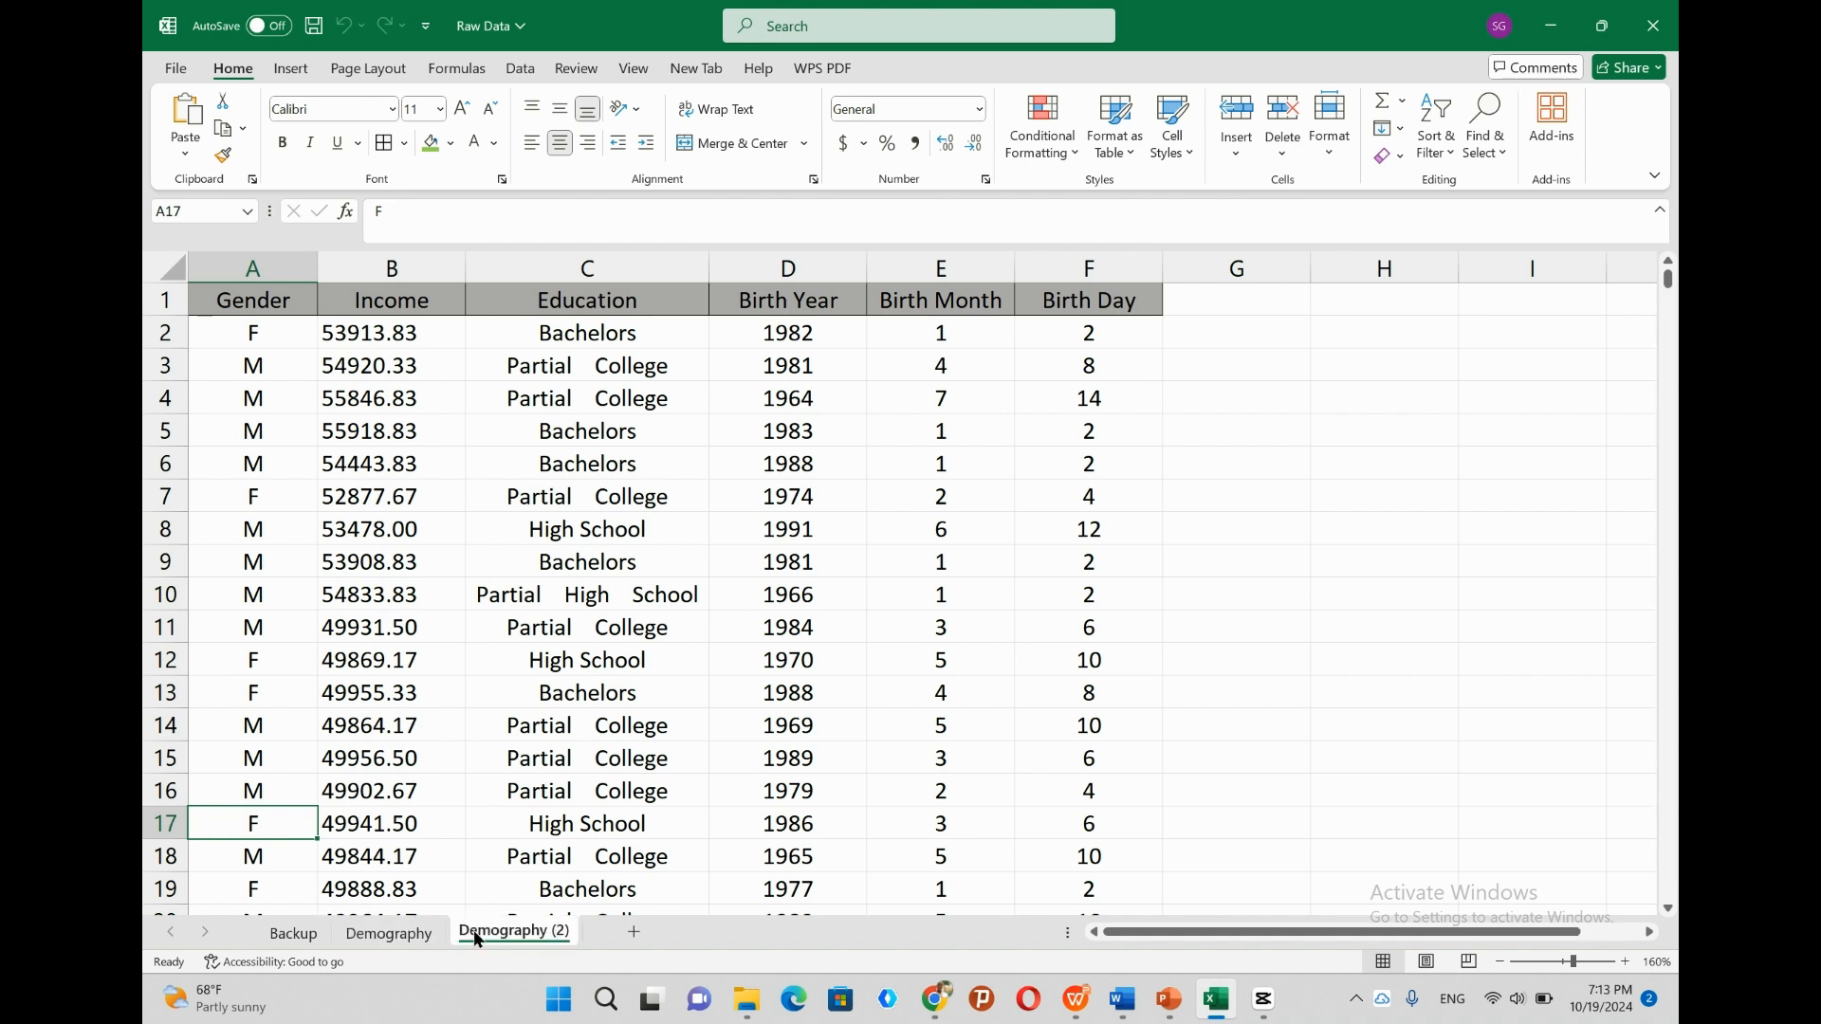
left_click(292, 933)
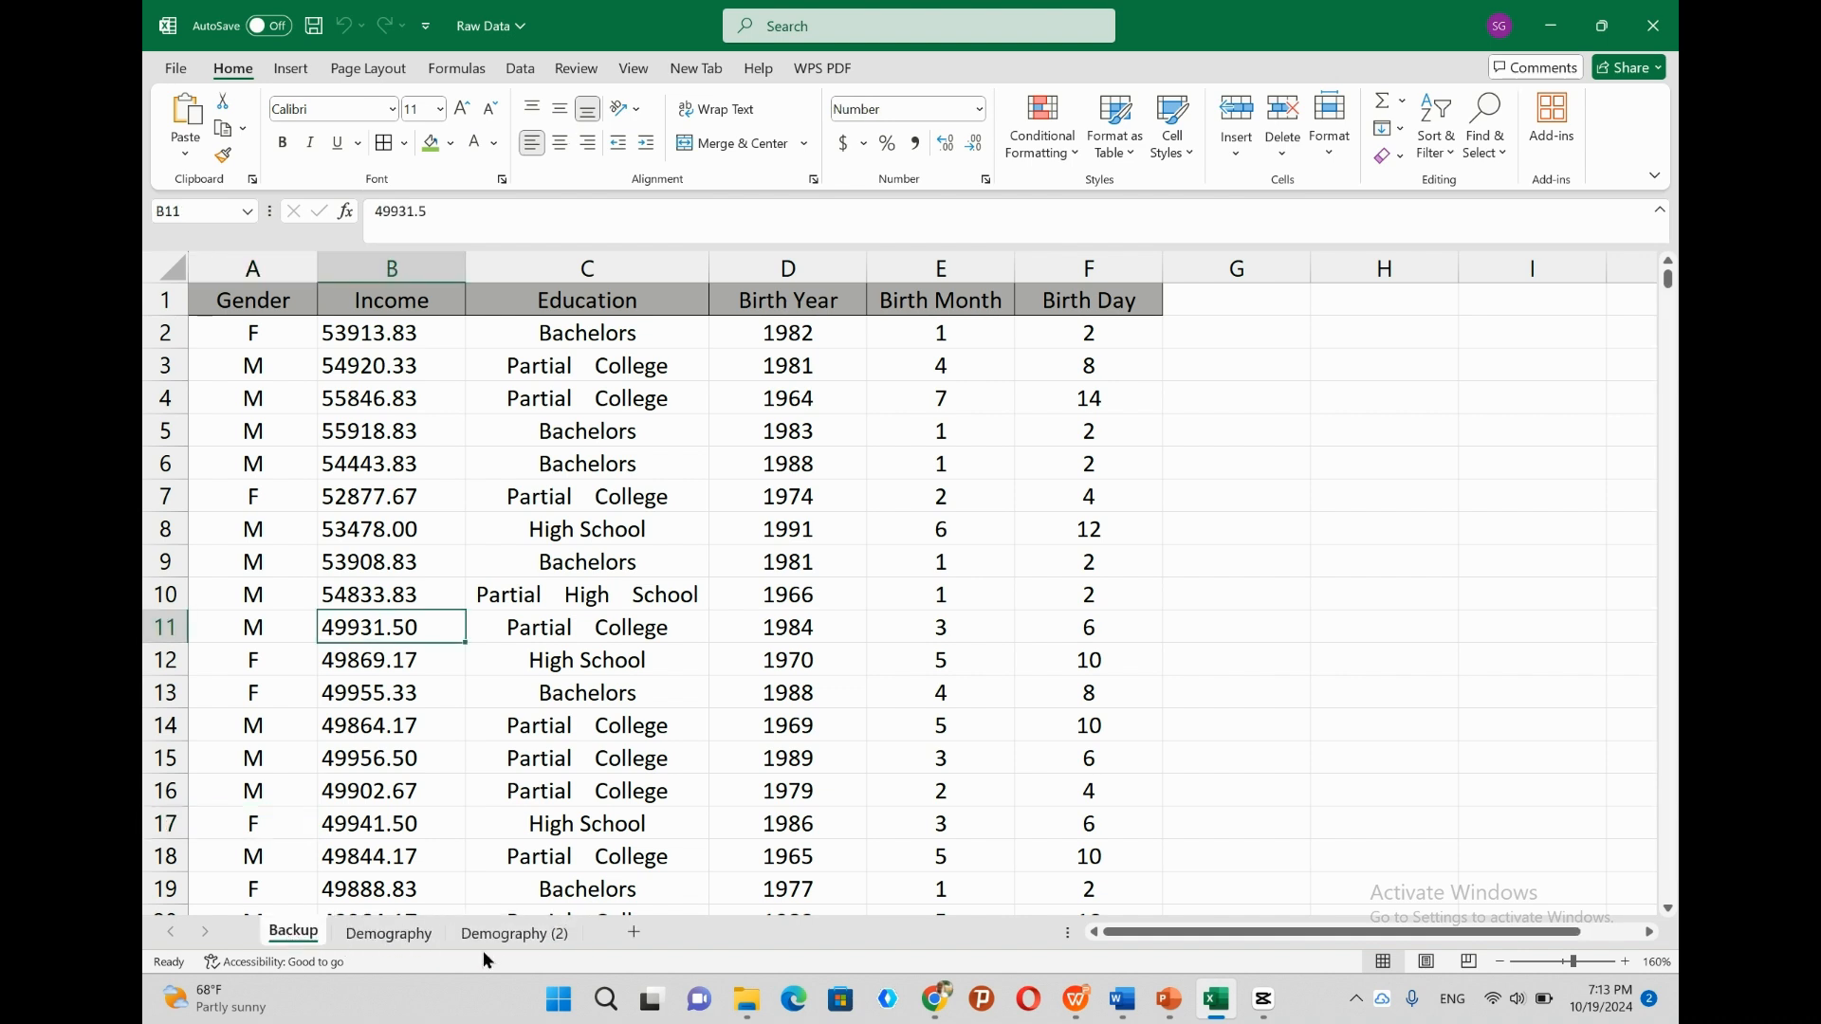
left_click(485, 934)
left_click(292, 933)
left_click(487, 933)
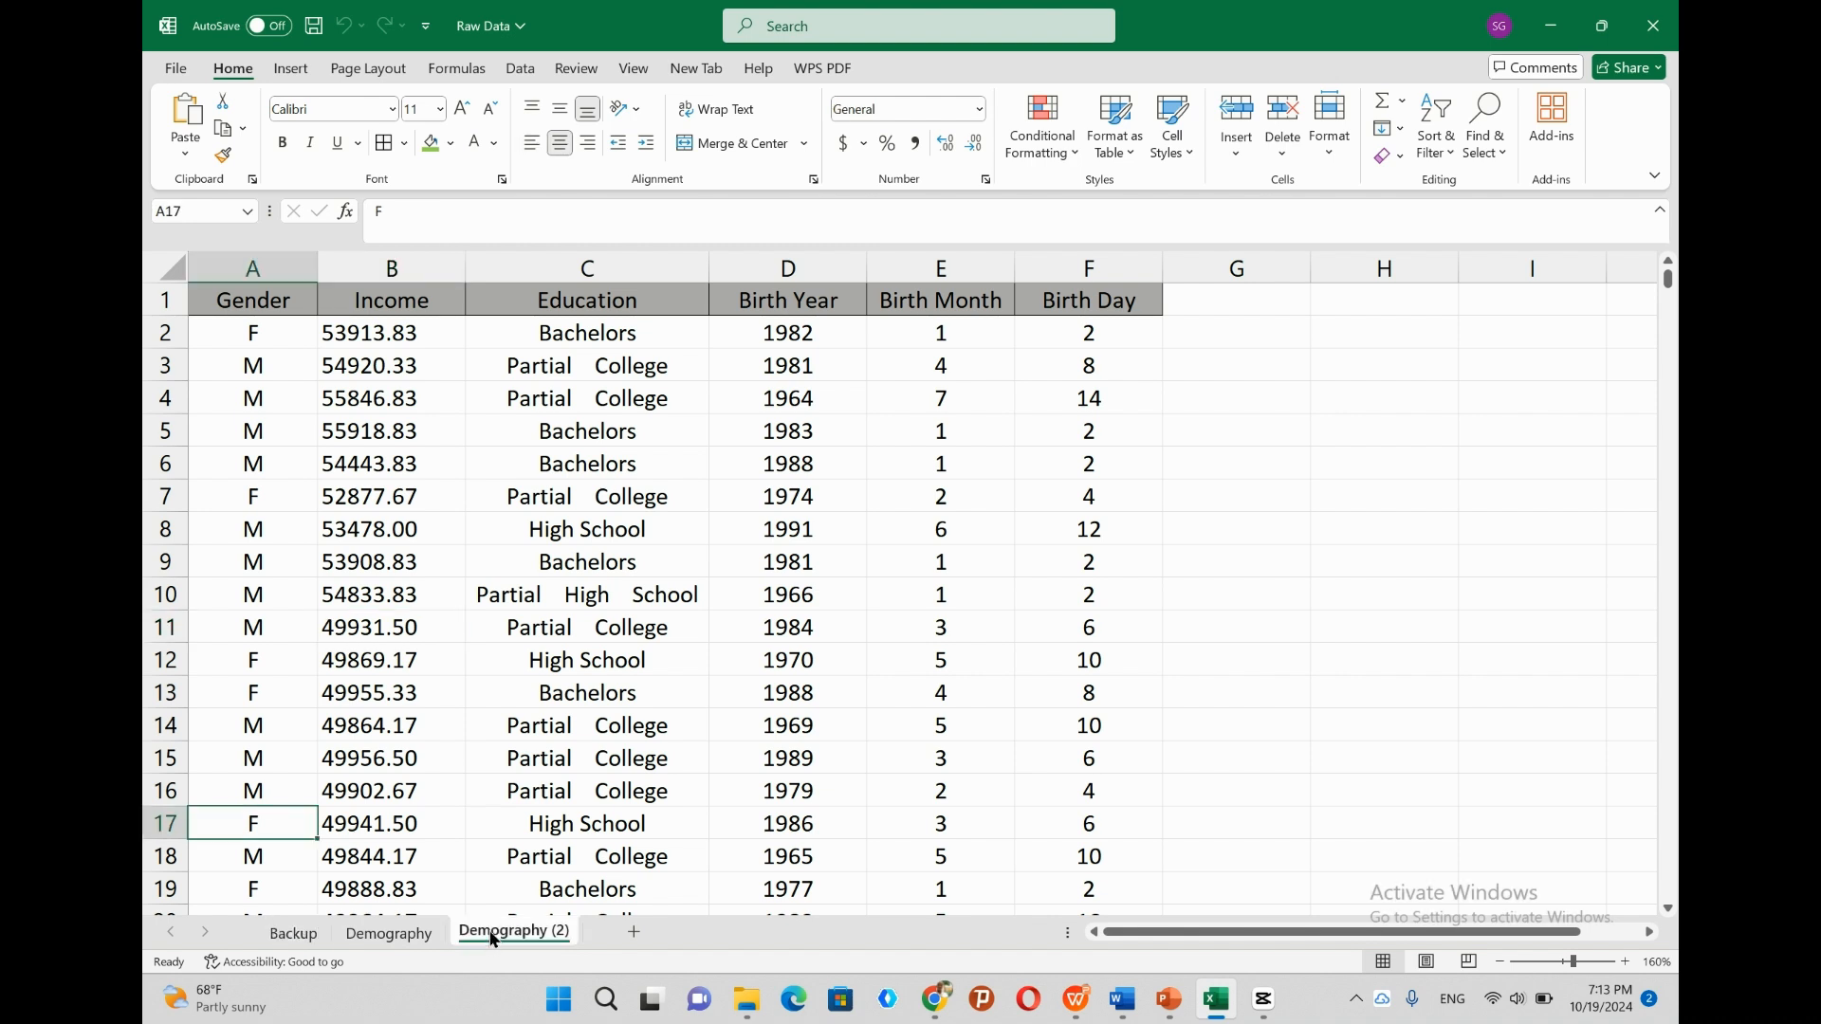
Delete the extra sheet Demography (2) permanently.
right_click(492, 939)
left_click(548, 658)
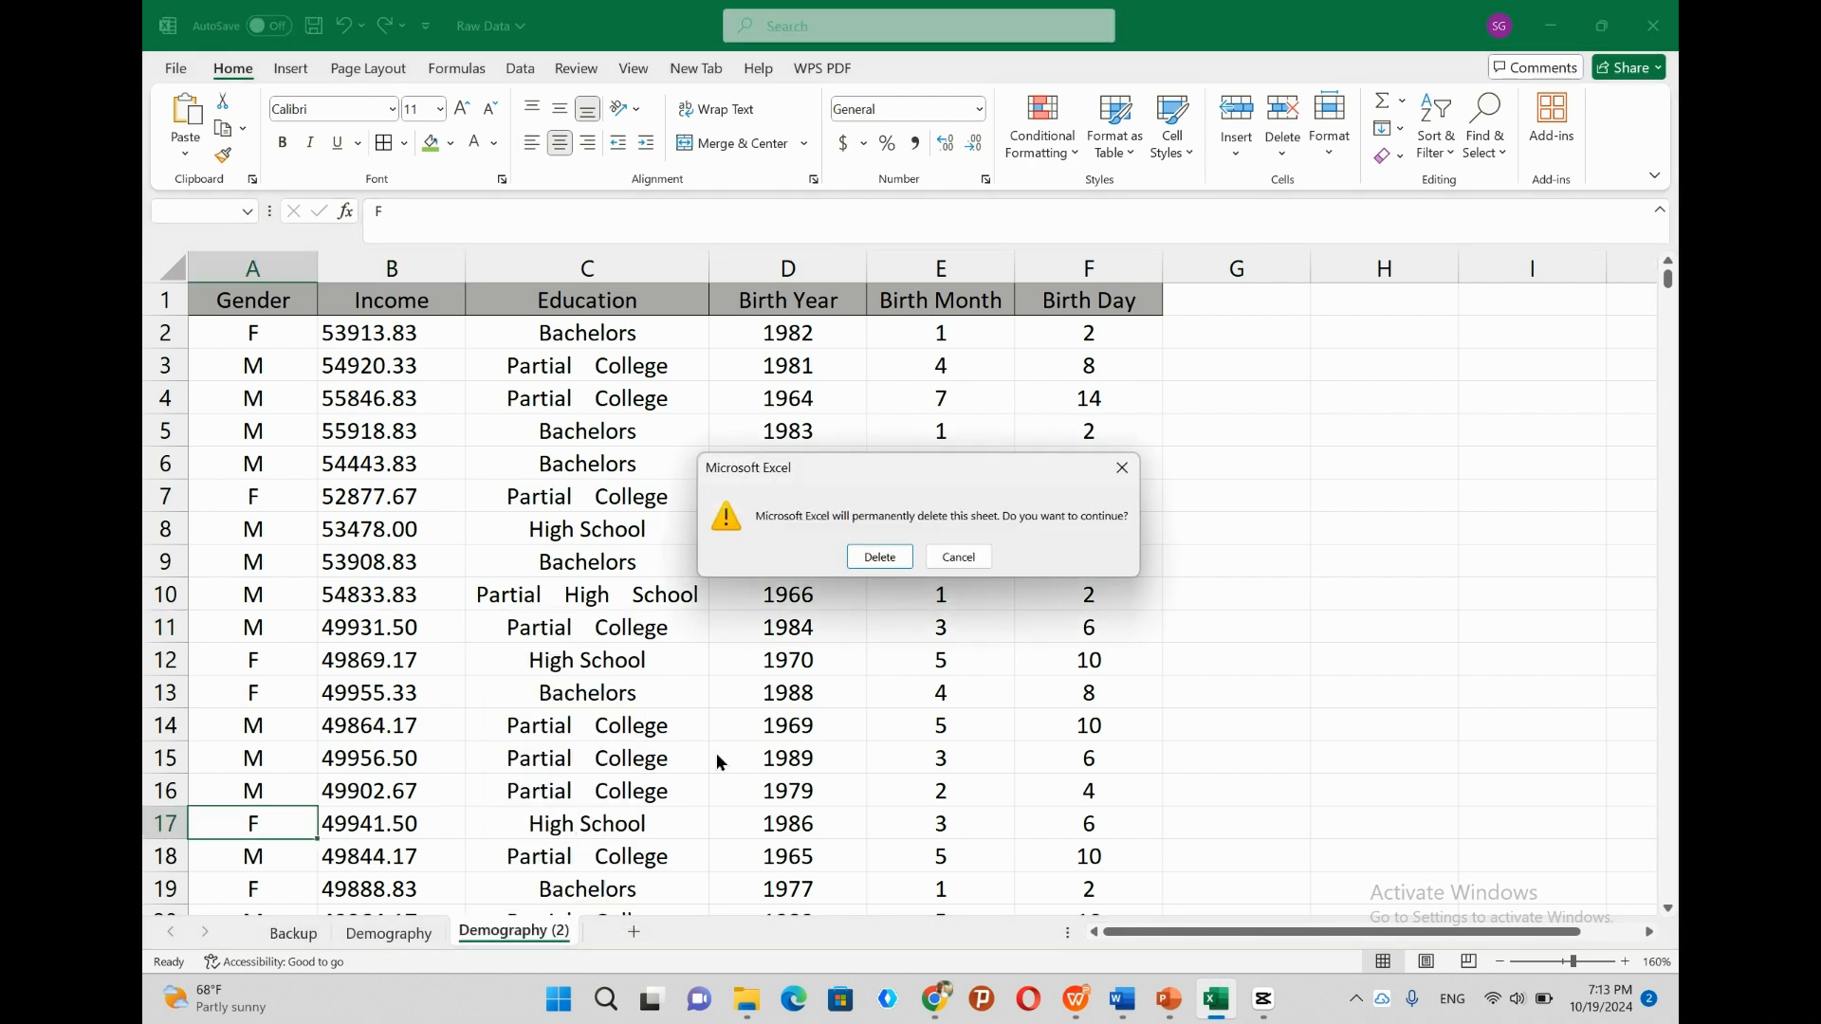
left_click(869, 559)
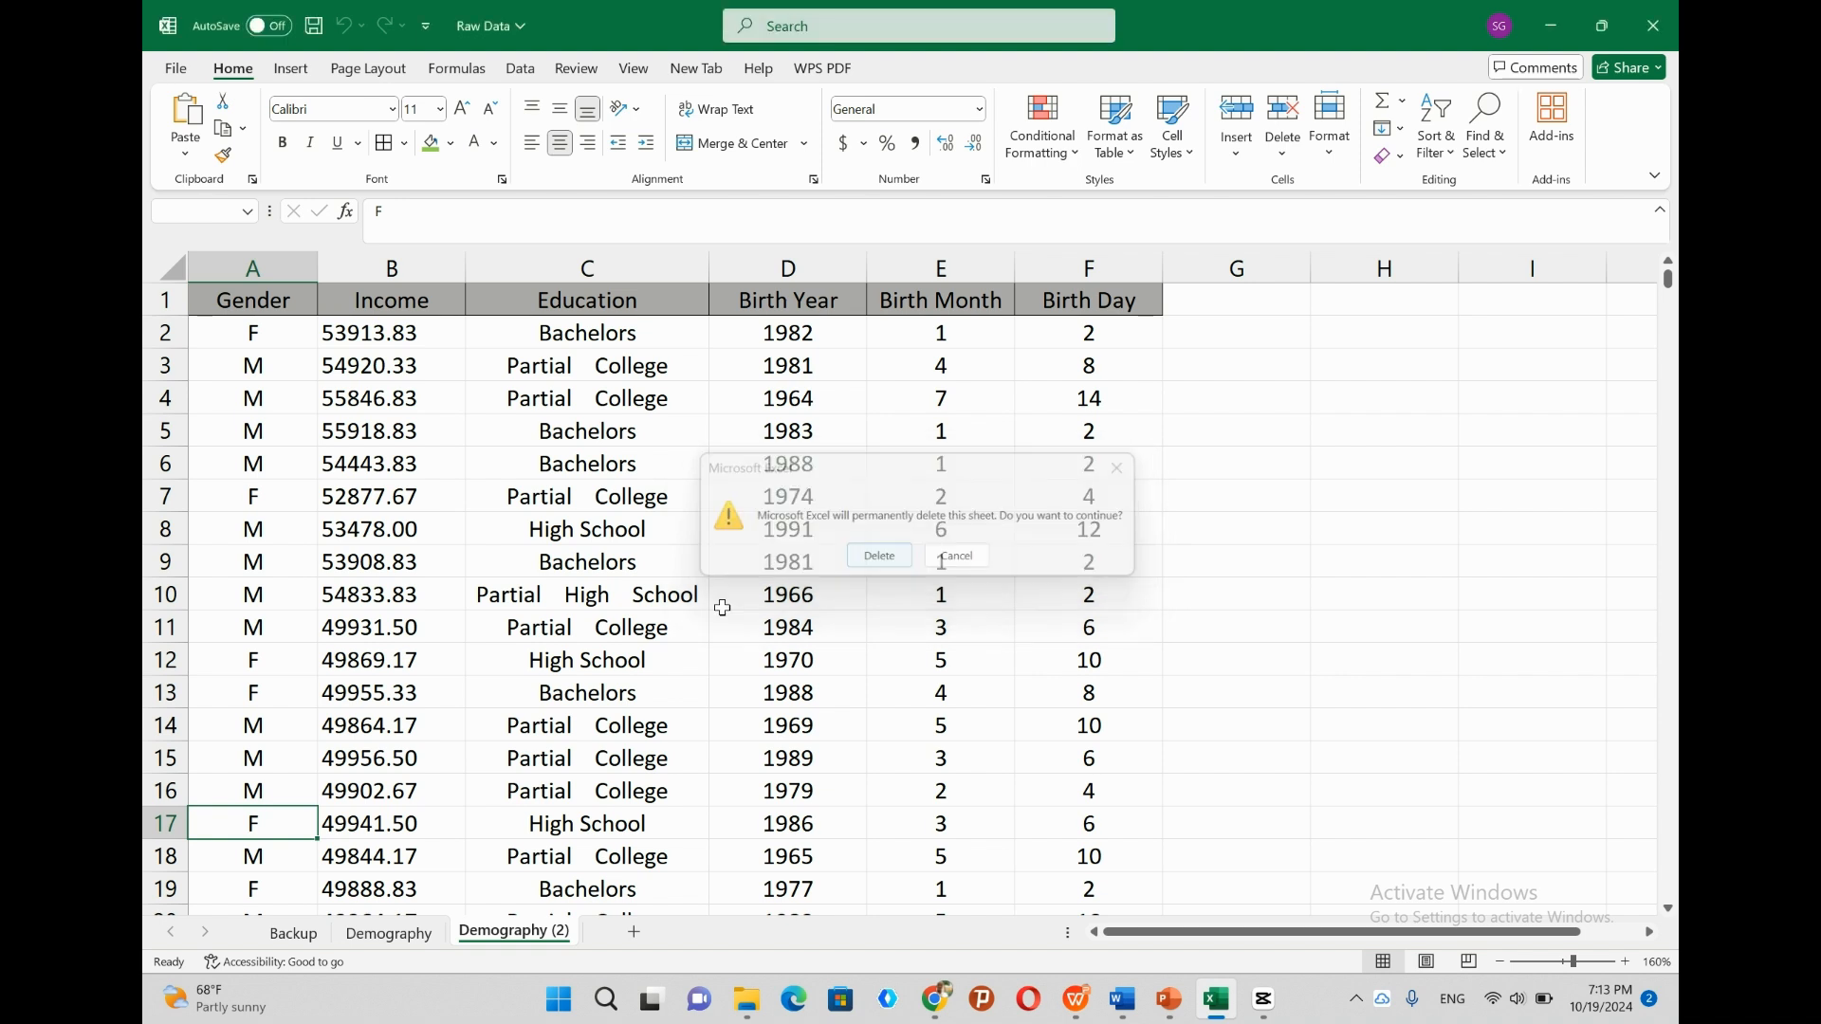
Convert the data range A1:F1007 on the Demography sheet into a table with headers.
left_click(284, 934)
left_click(363, 936)
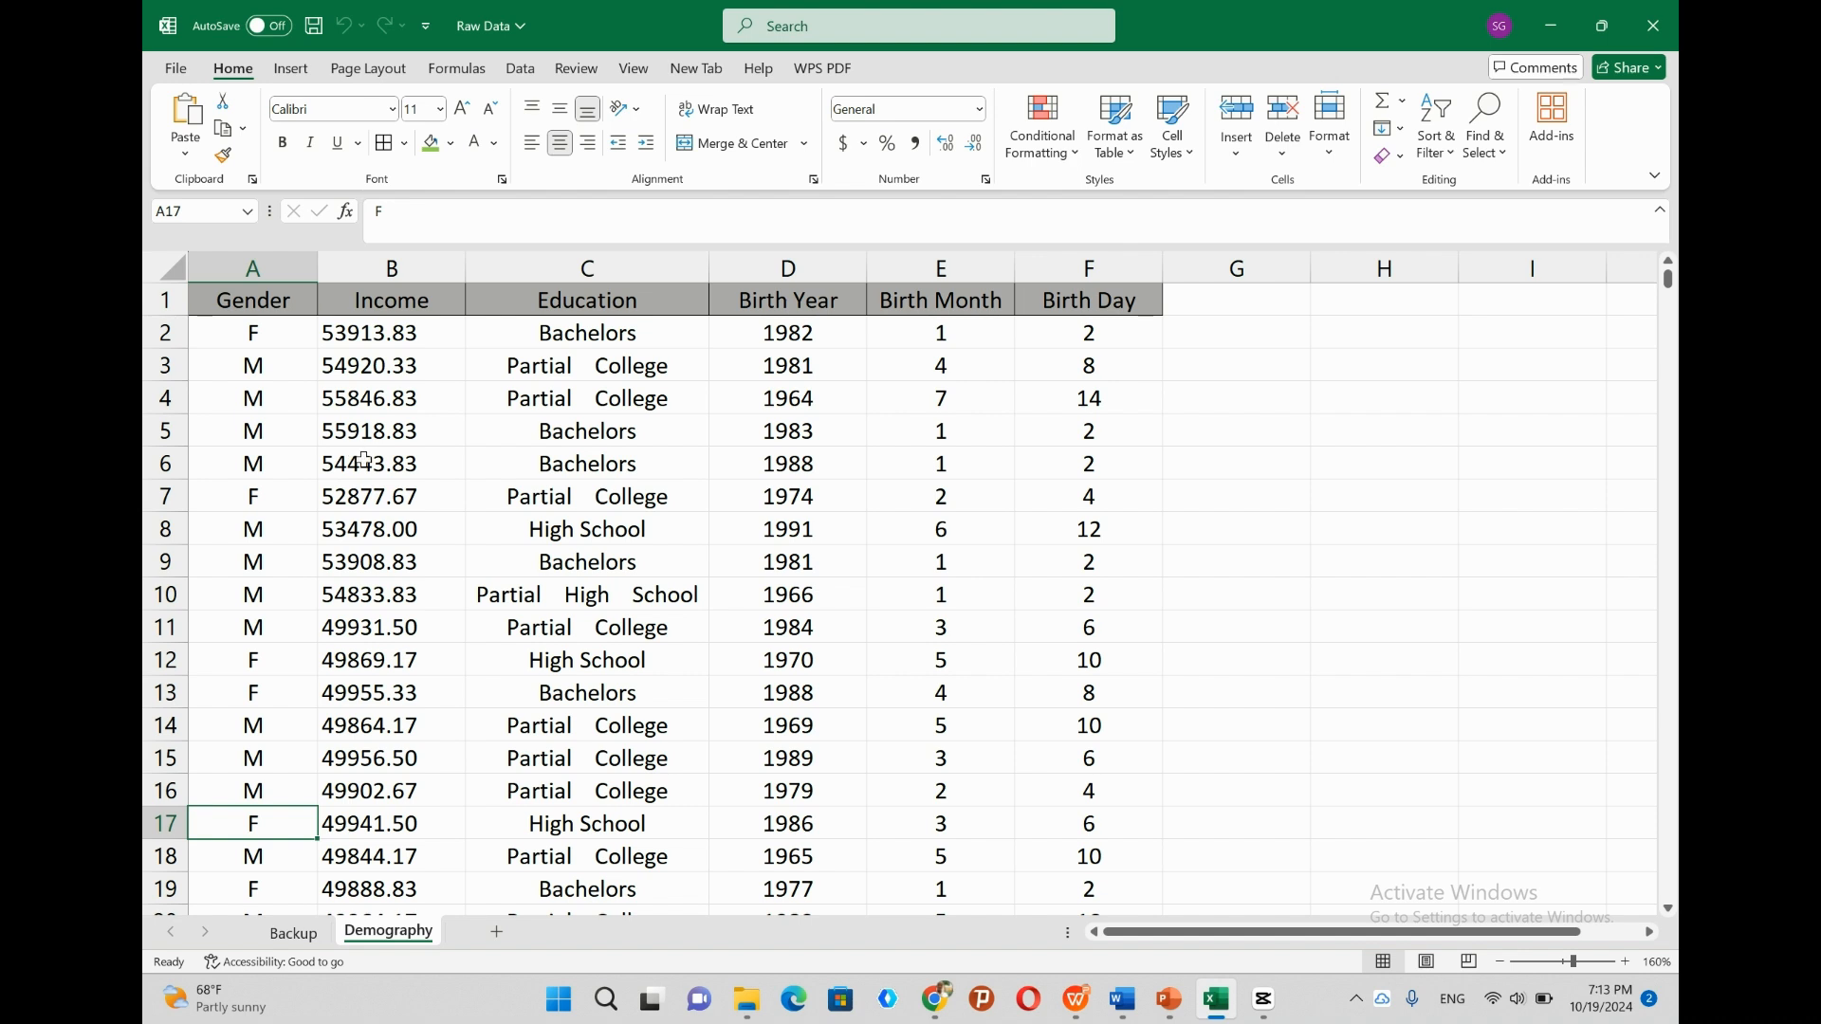
left_click(411, 333)
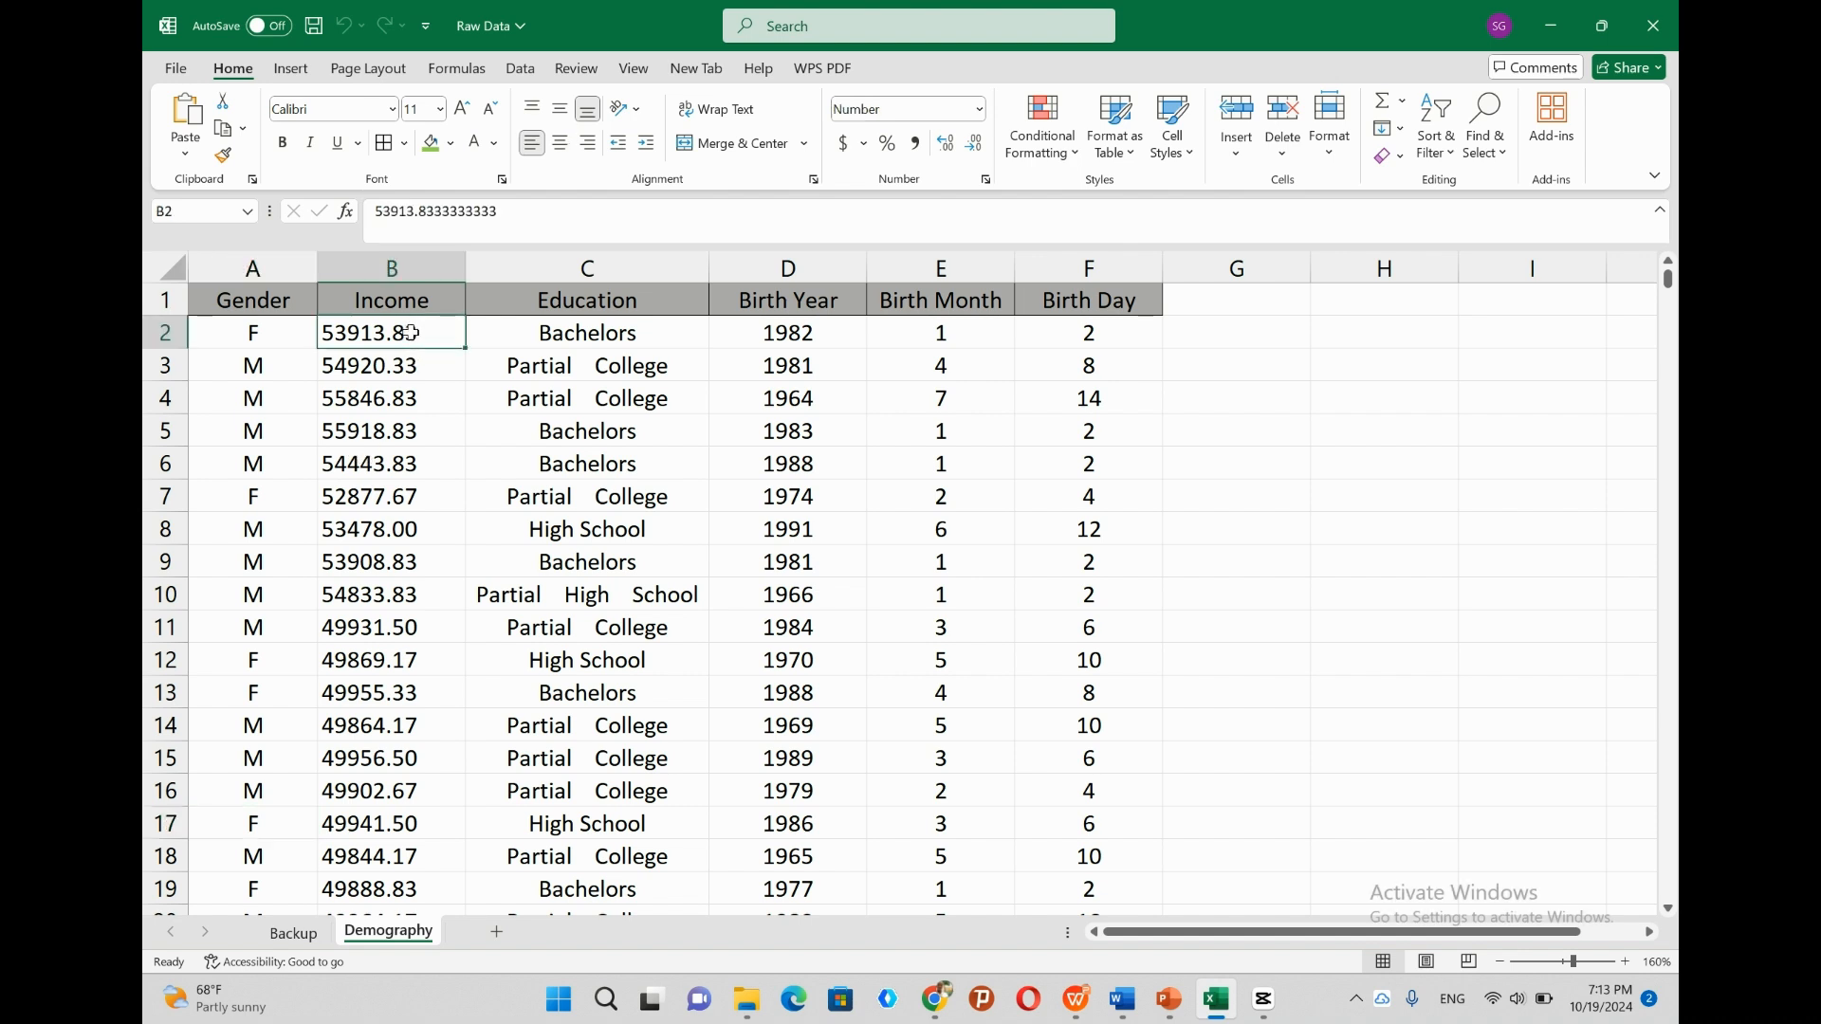
left_click(391, 363)
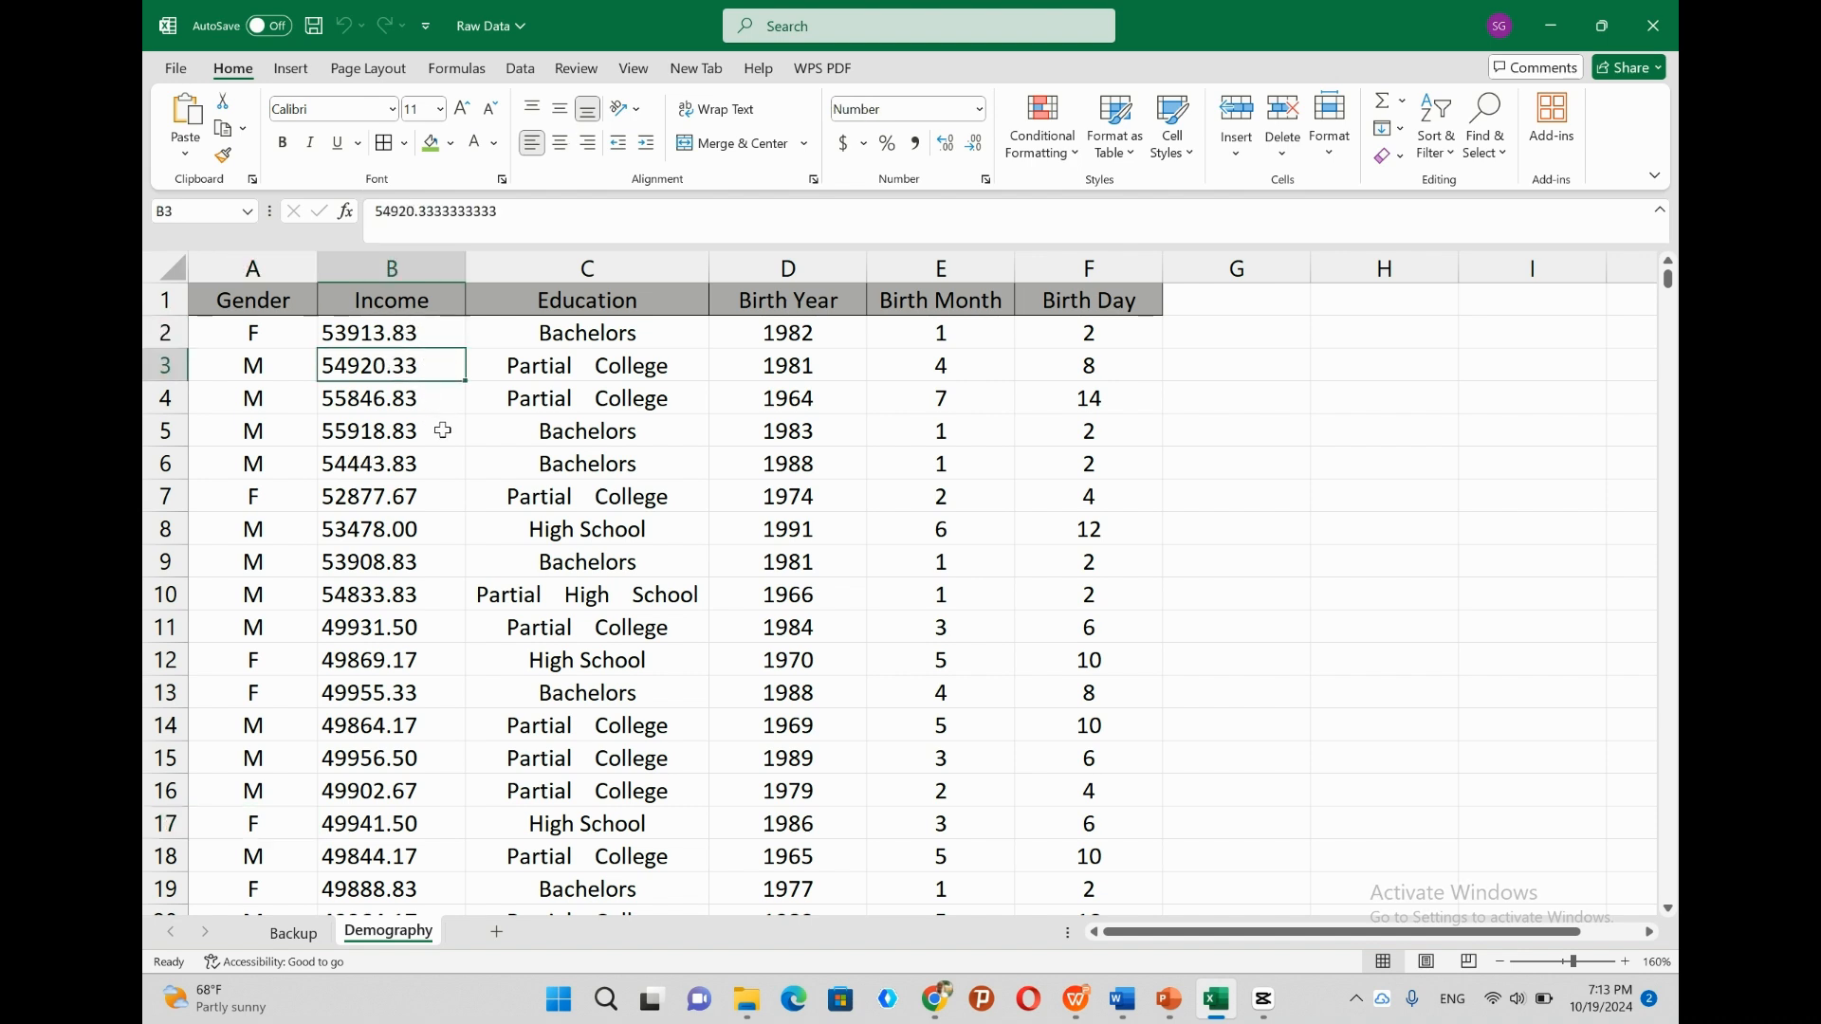
left_click(374, 406)
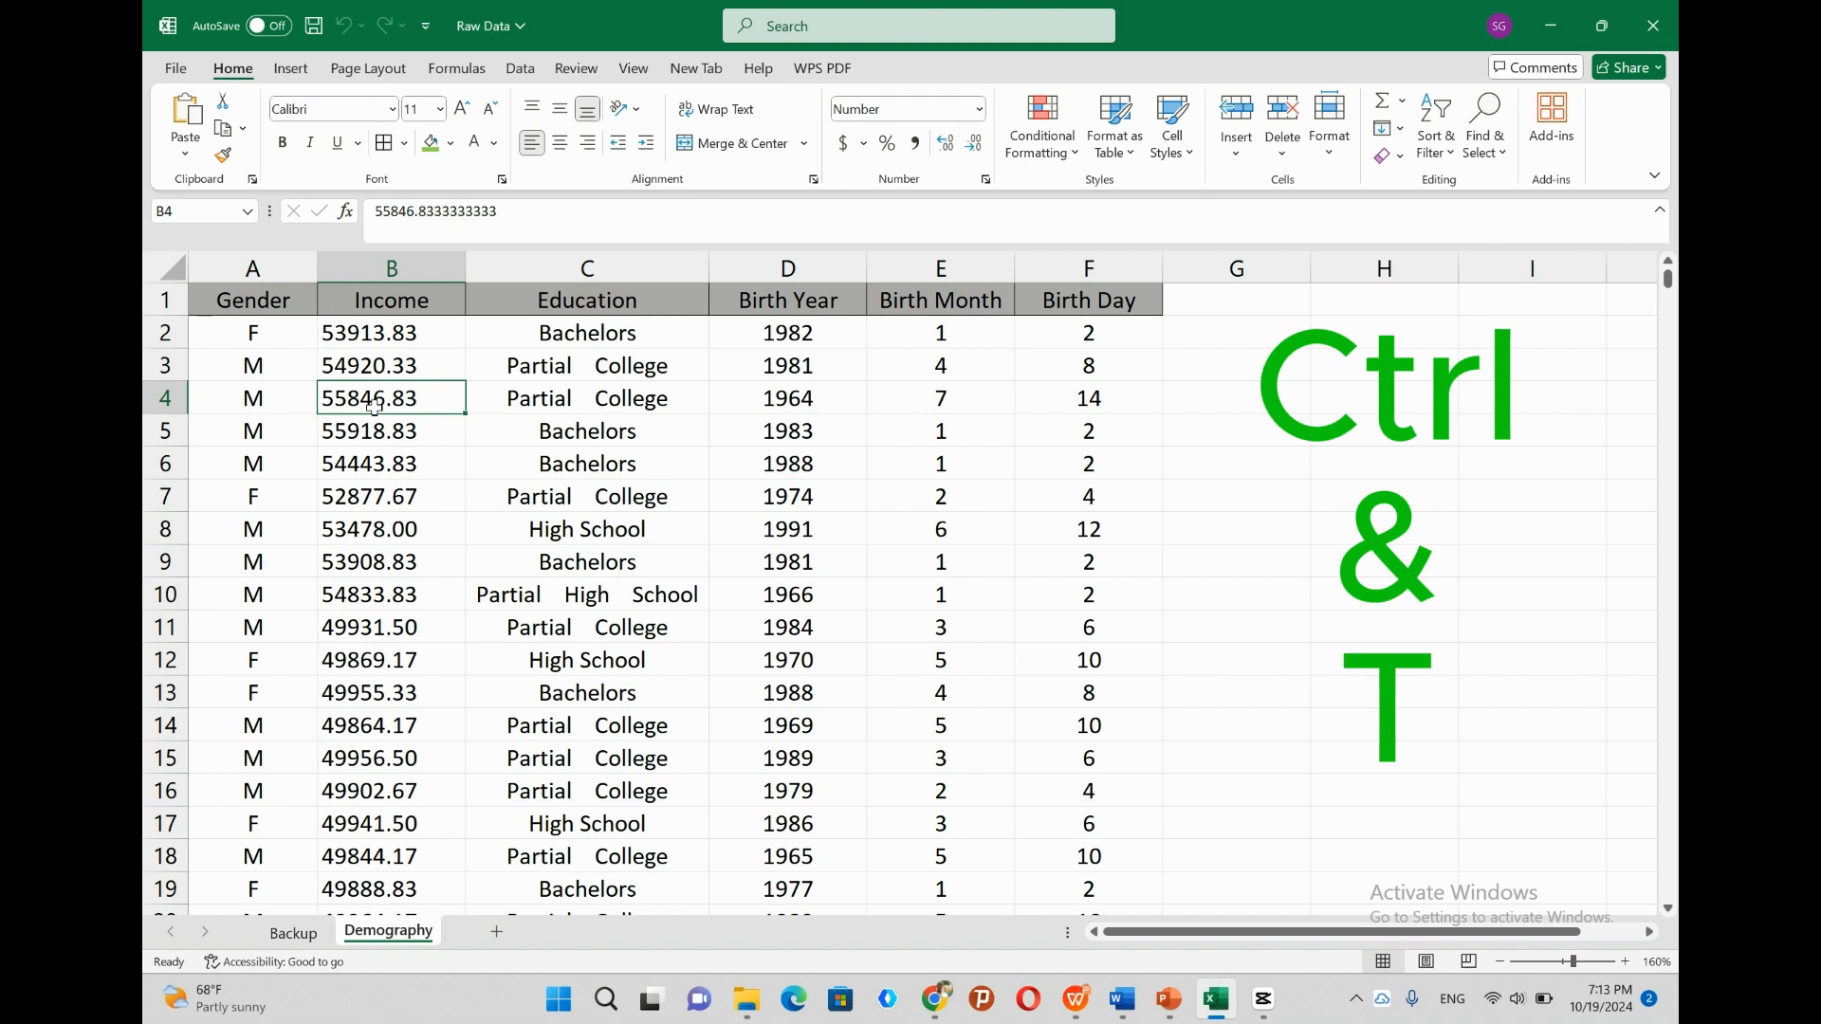
key("ctrl+t")
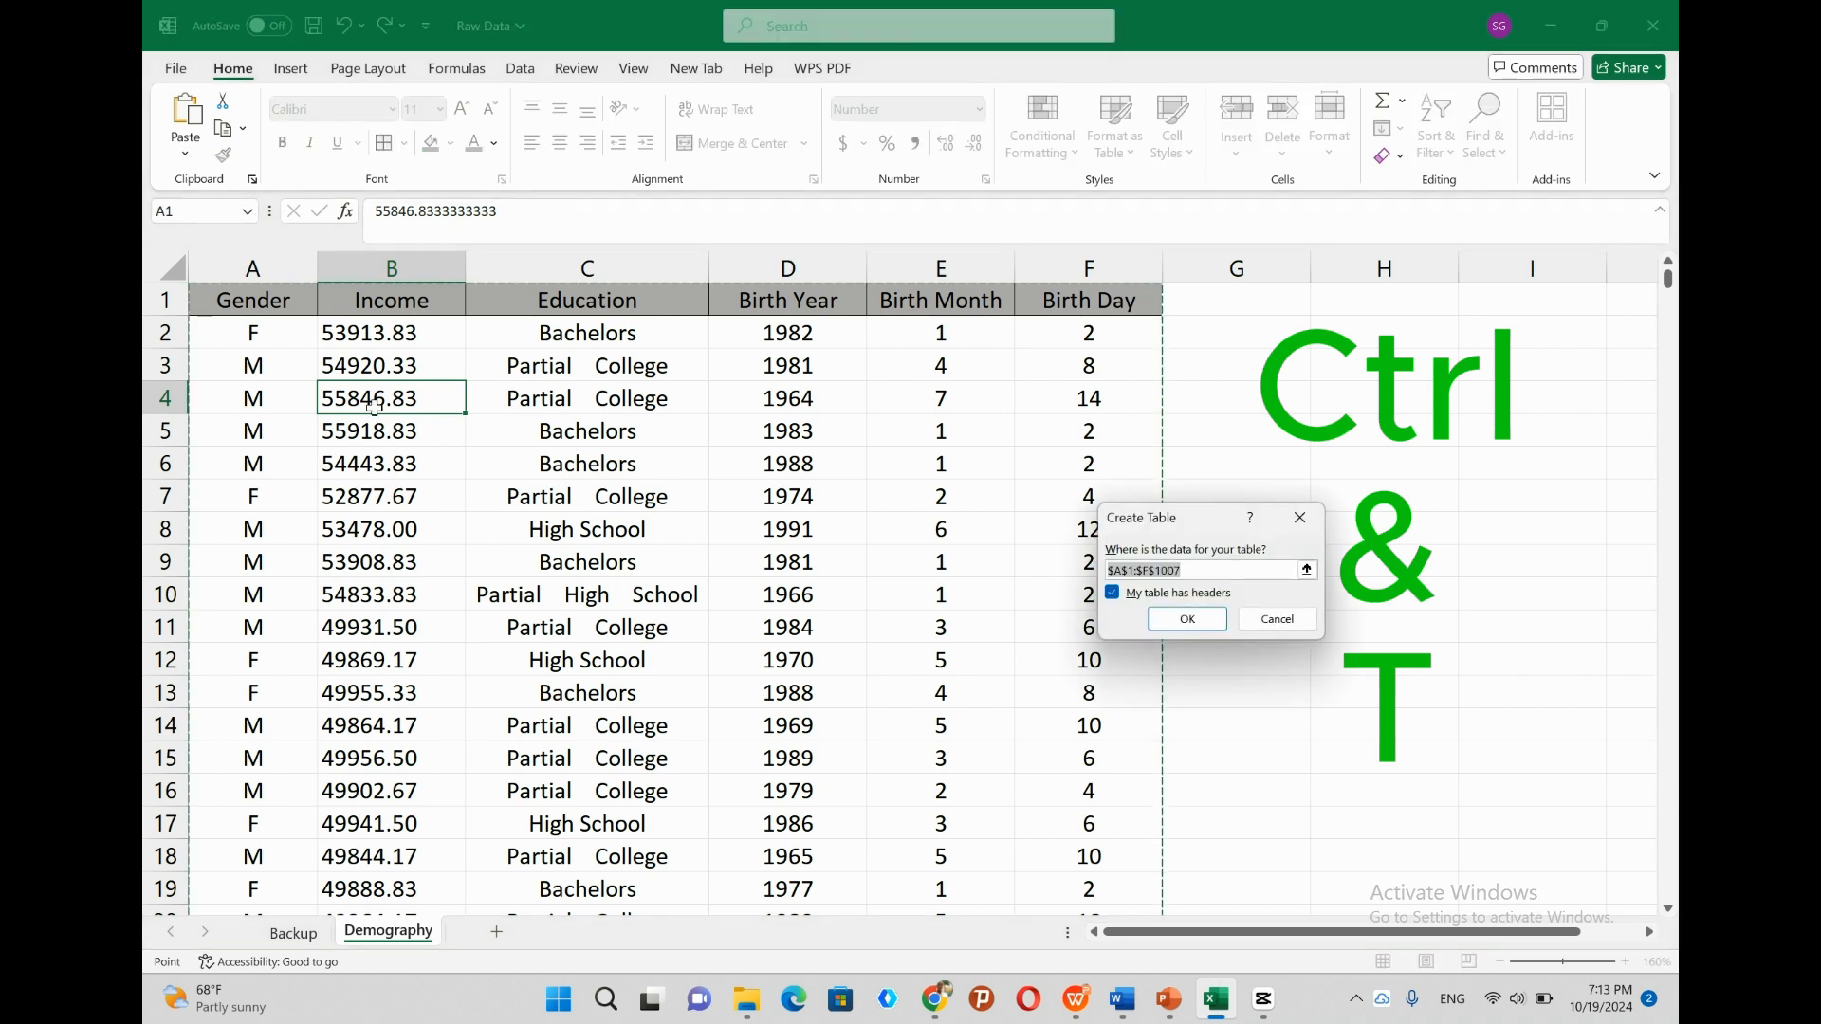
left_click(1189, 619)
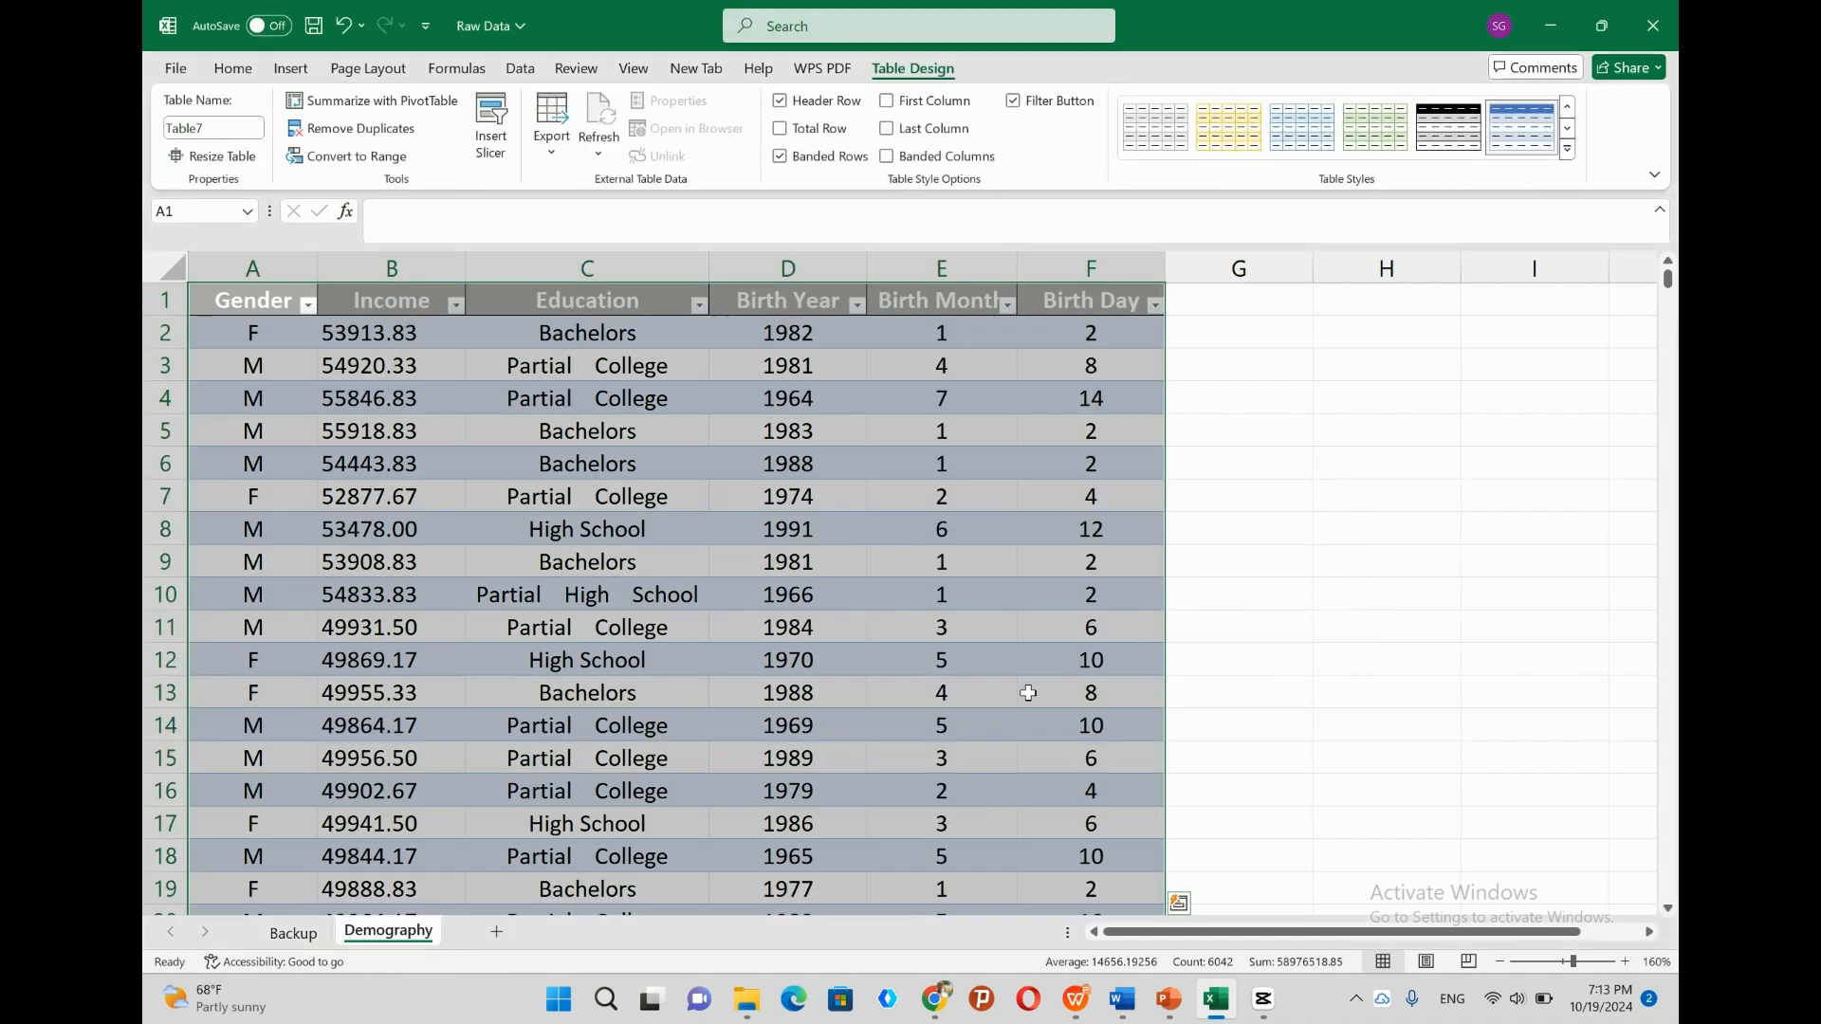
Examine the new Demography table's Gender, Income and Education entries and check how far its rows extend.
left_click(617, 590)
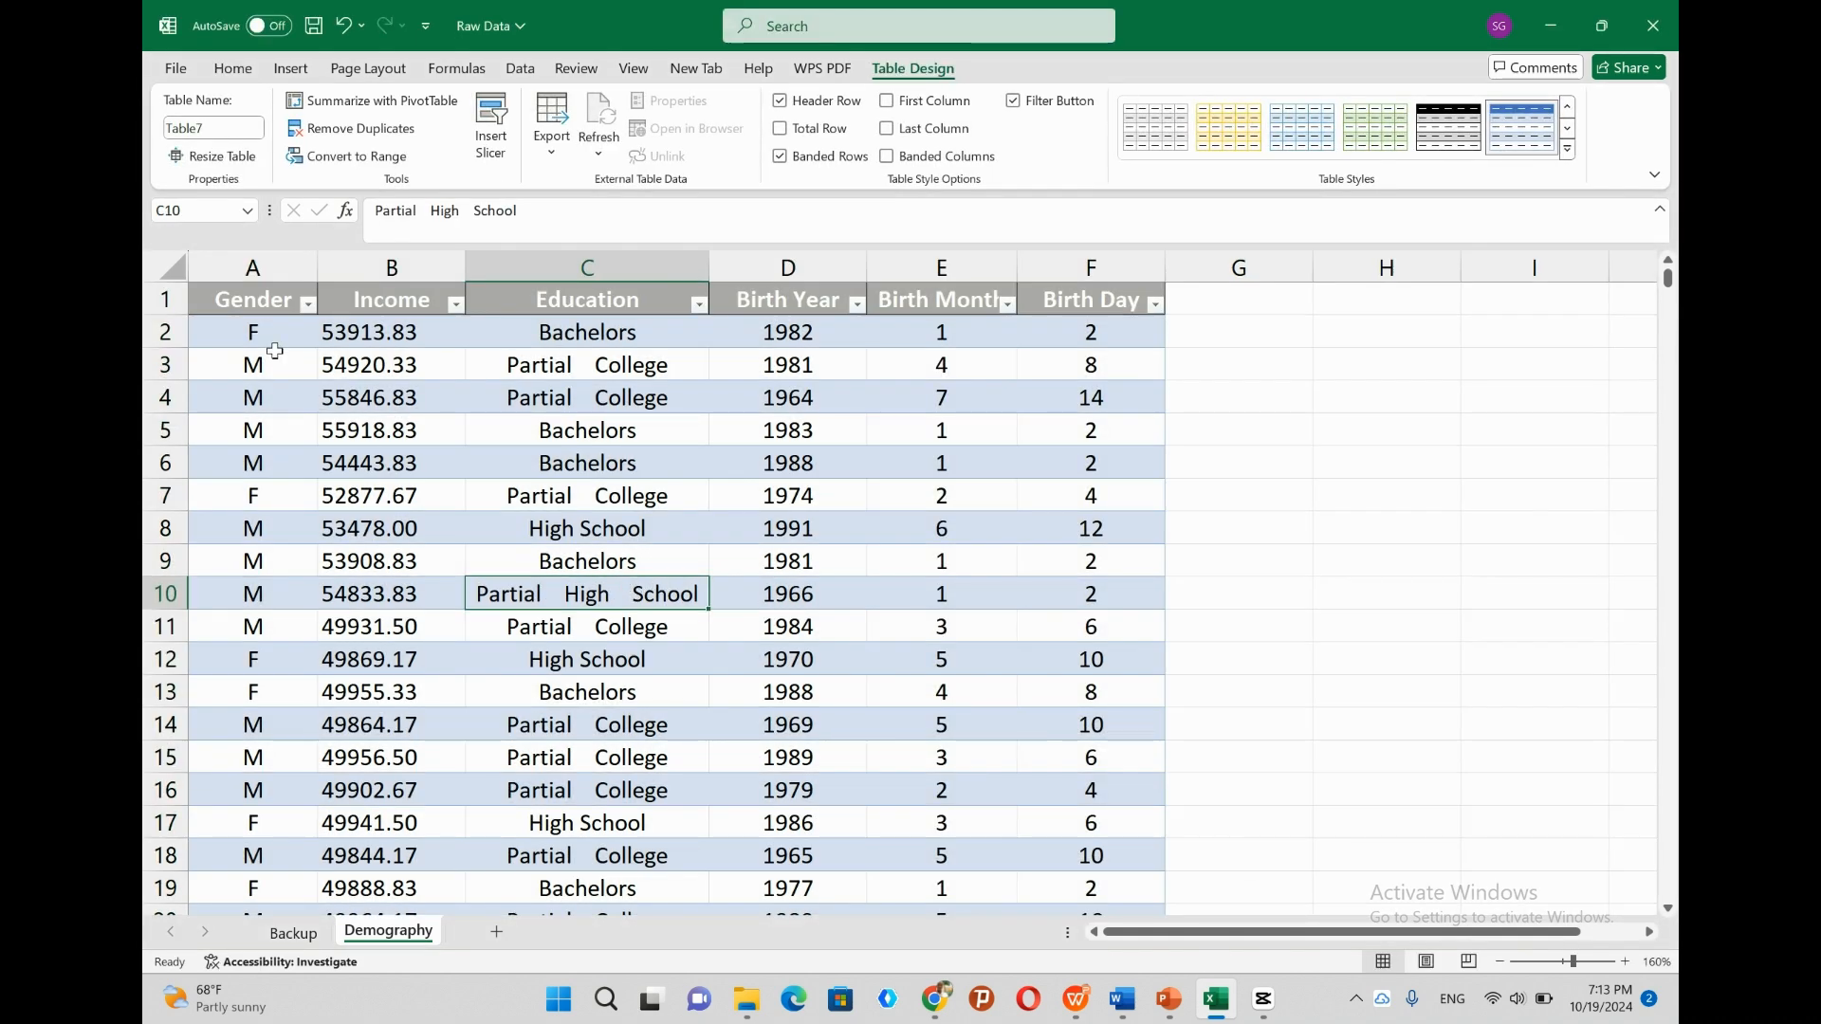
scroll(274, 351, "down", 20)
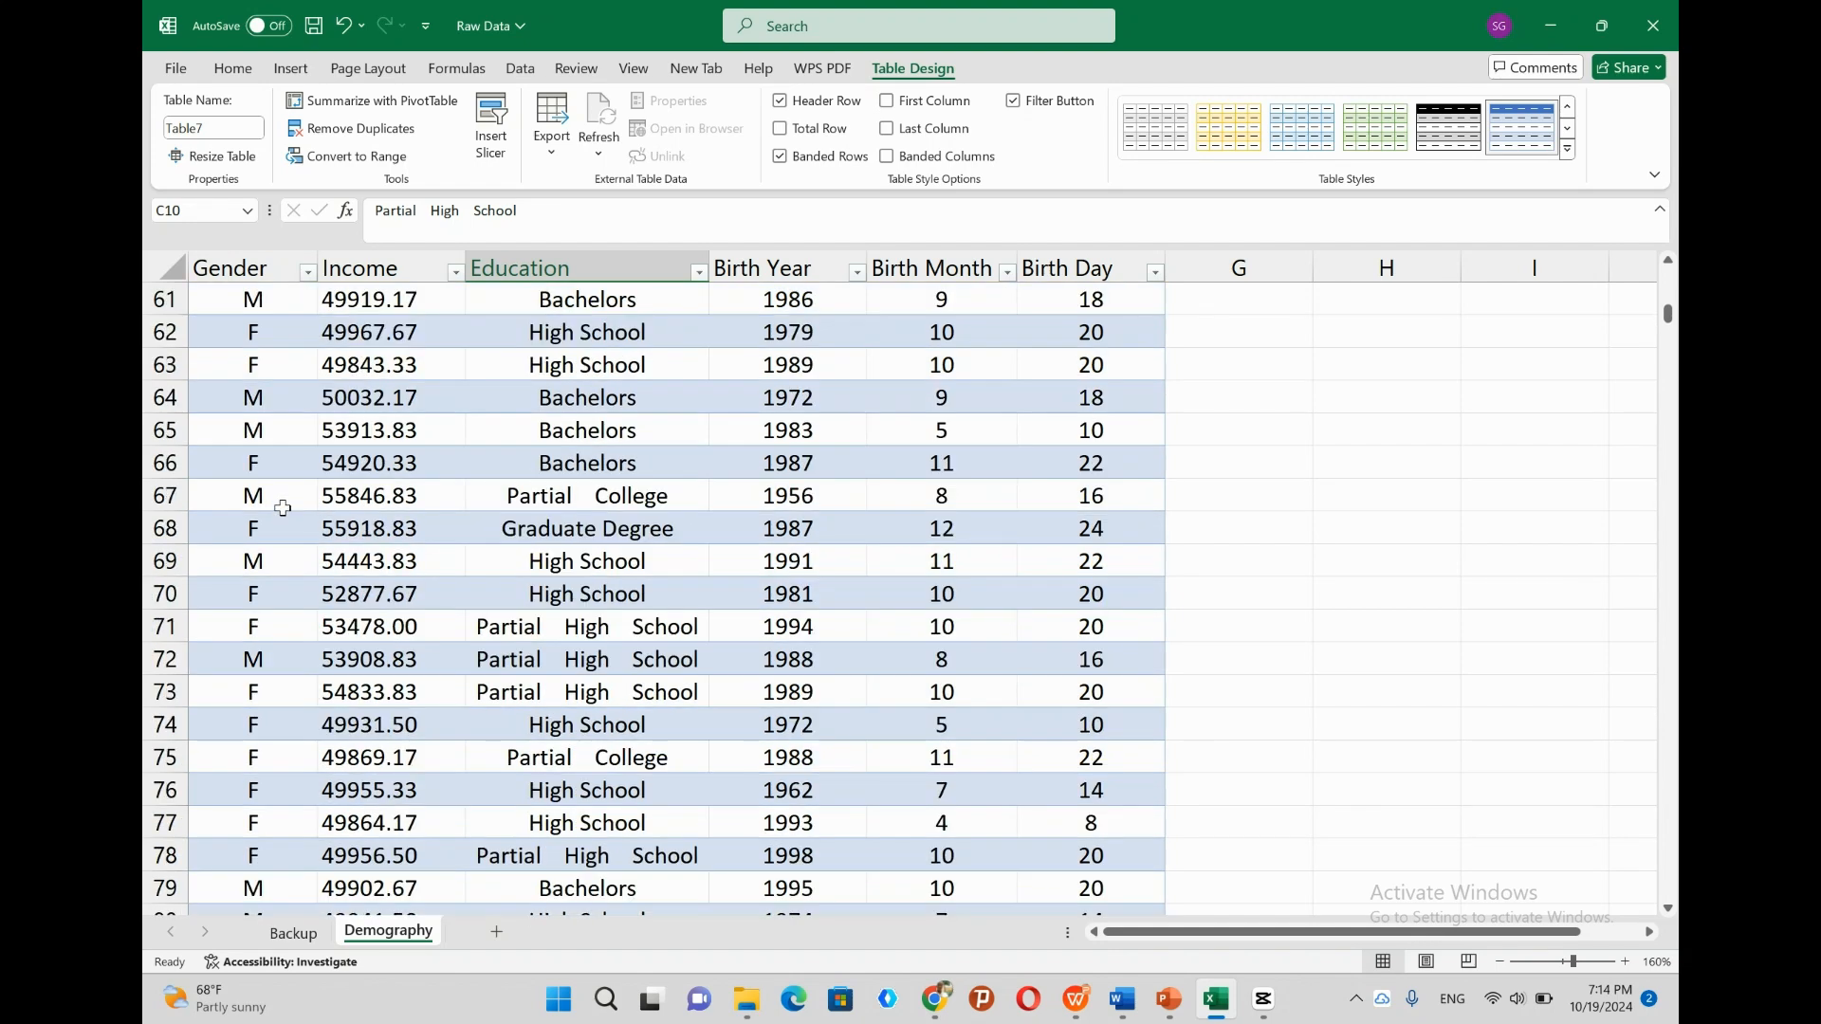
scroll(282, 509, "up", 20)
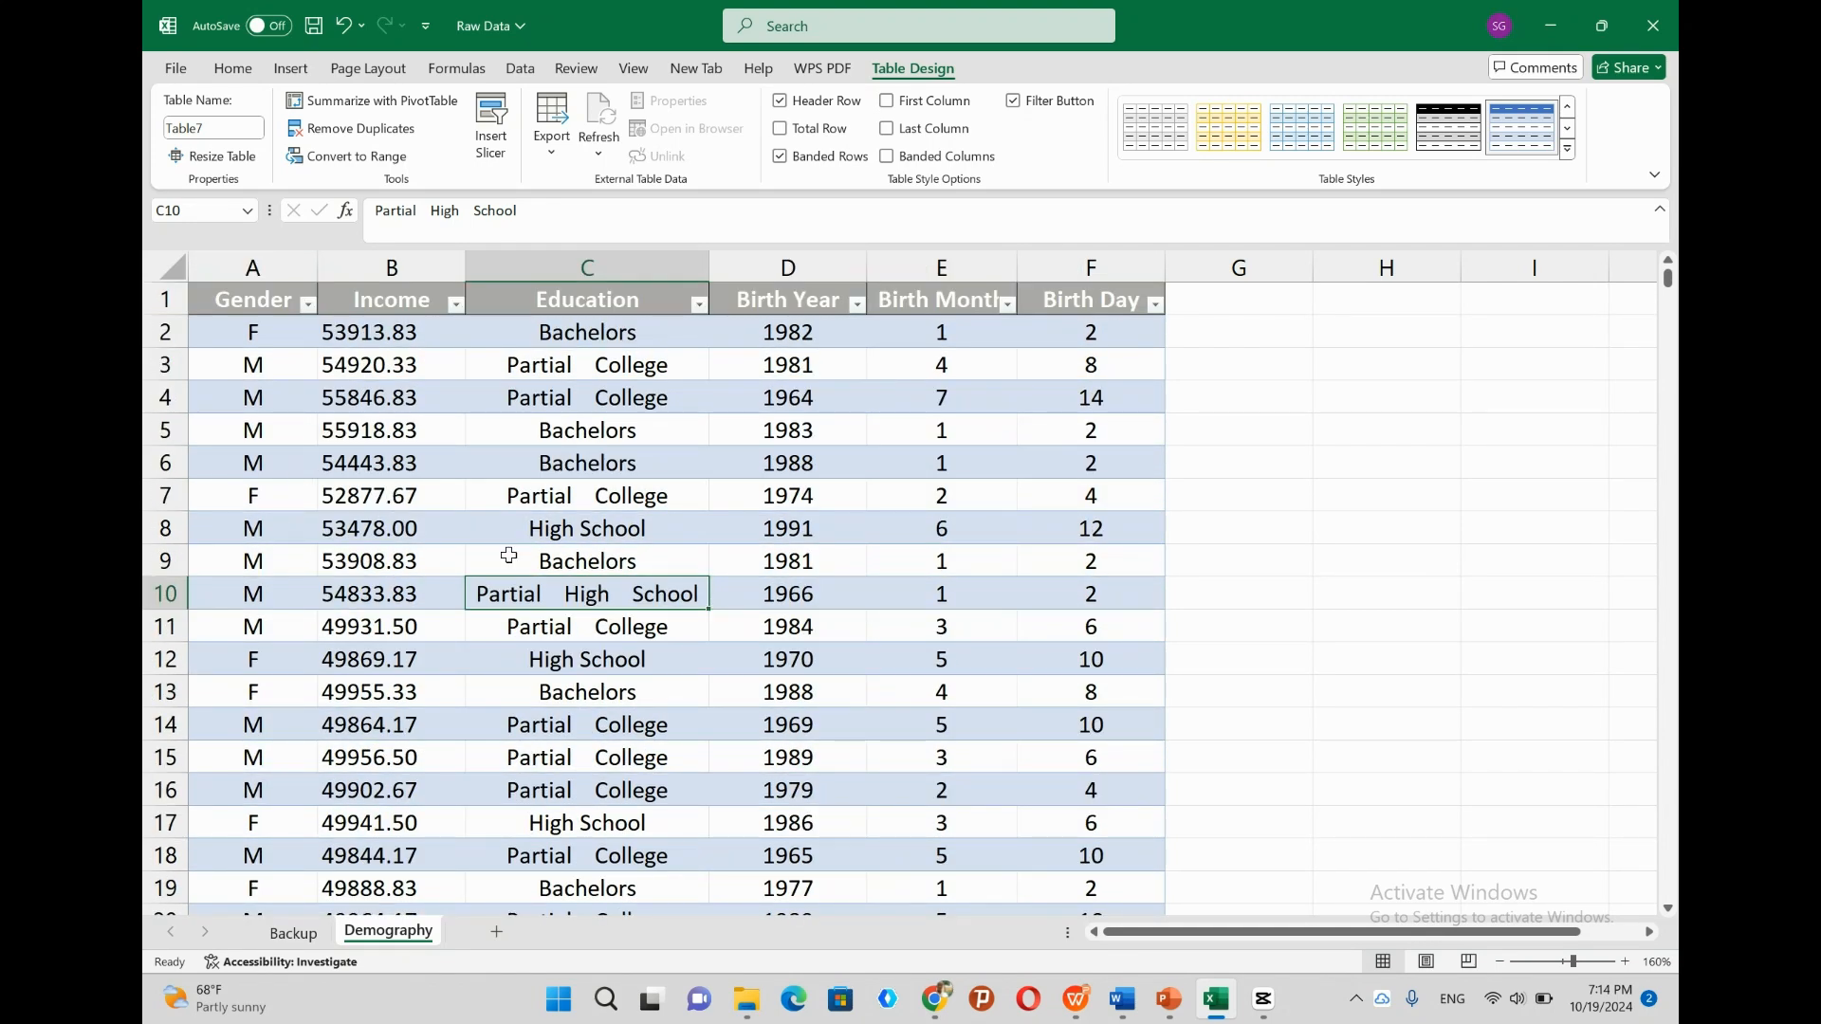
left_click(285, 340)
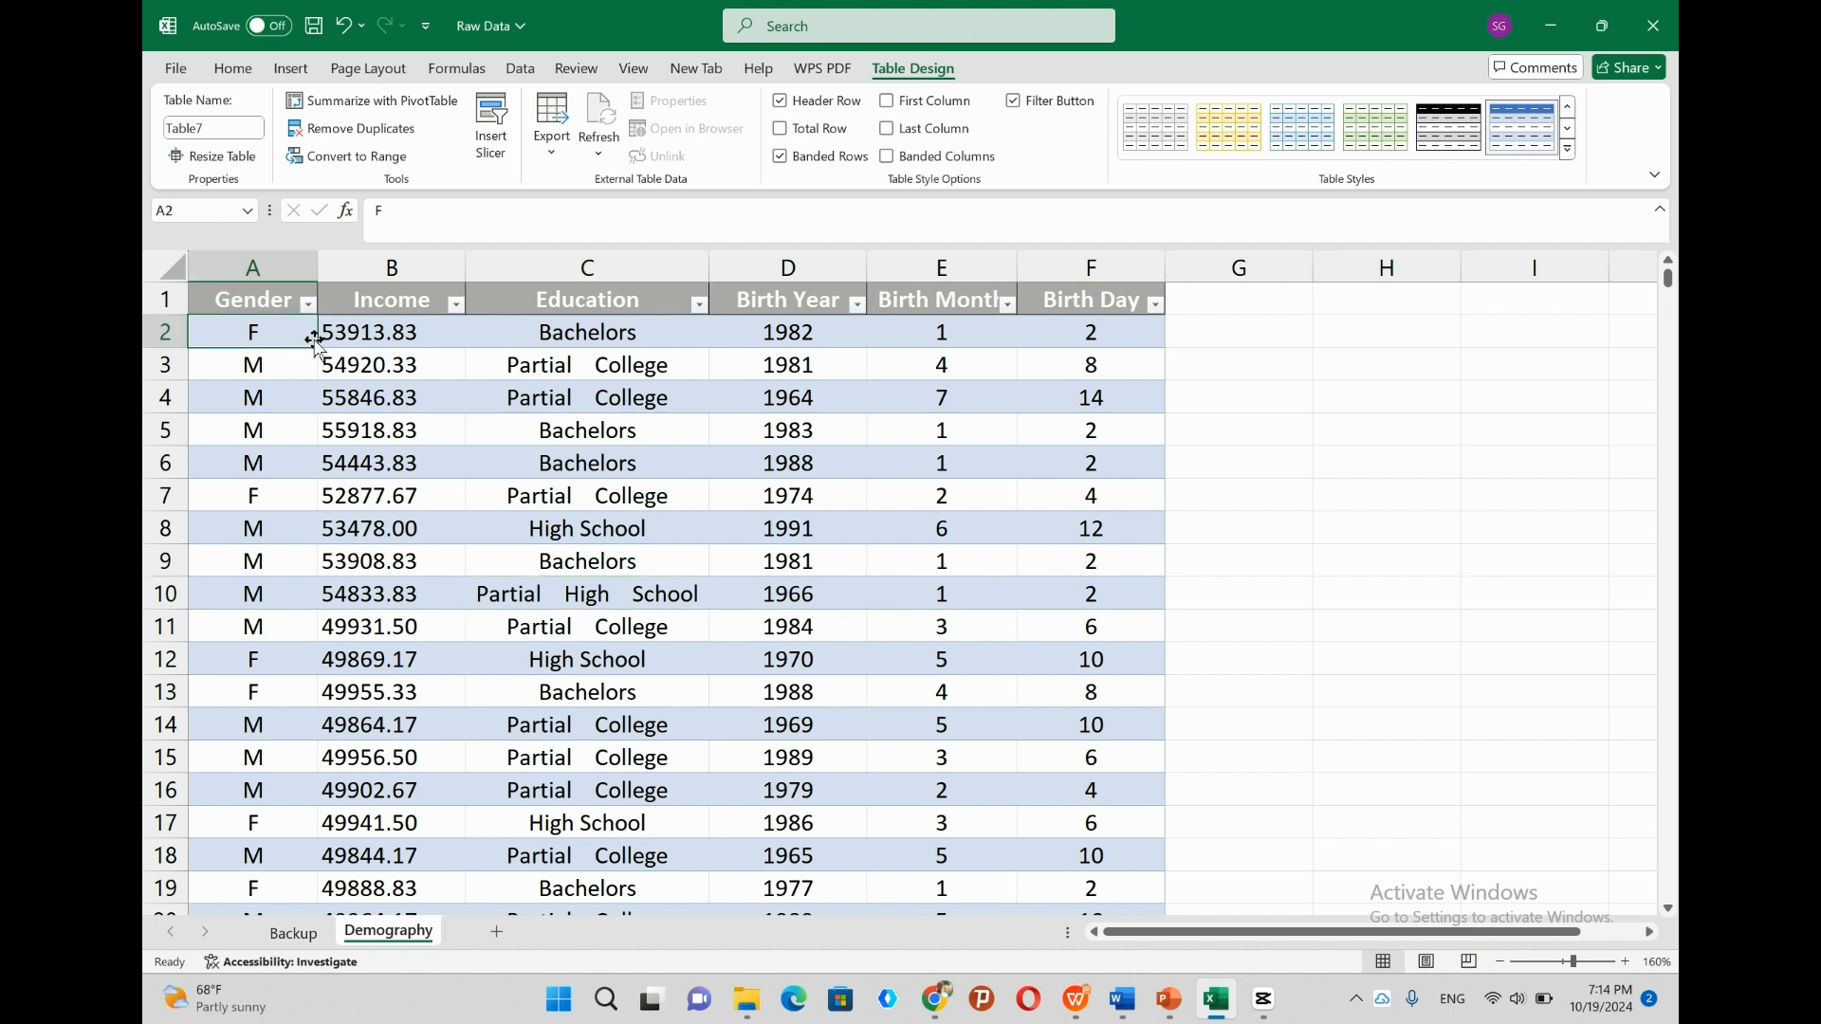
left_click(347, 329)
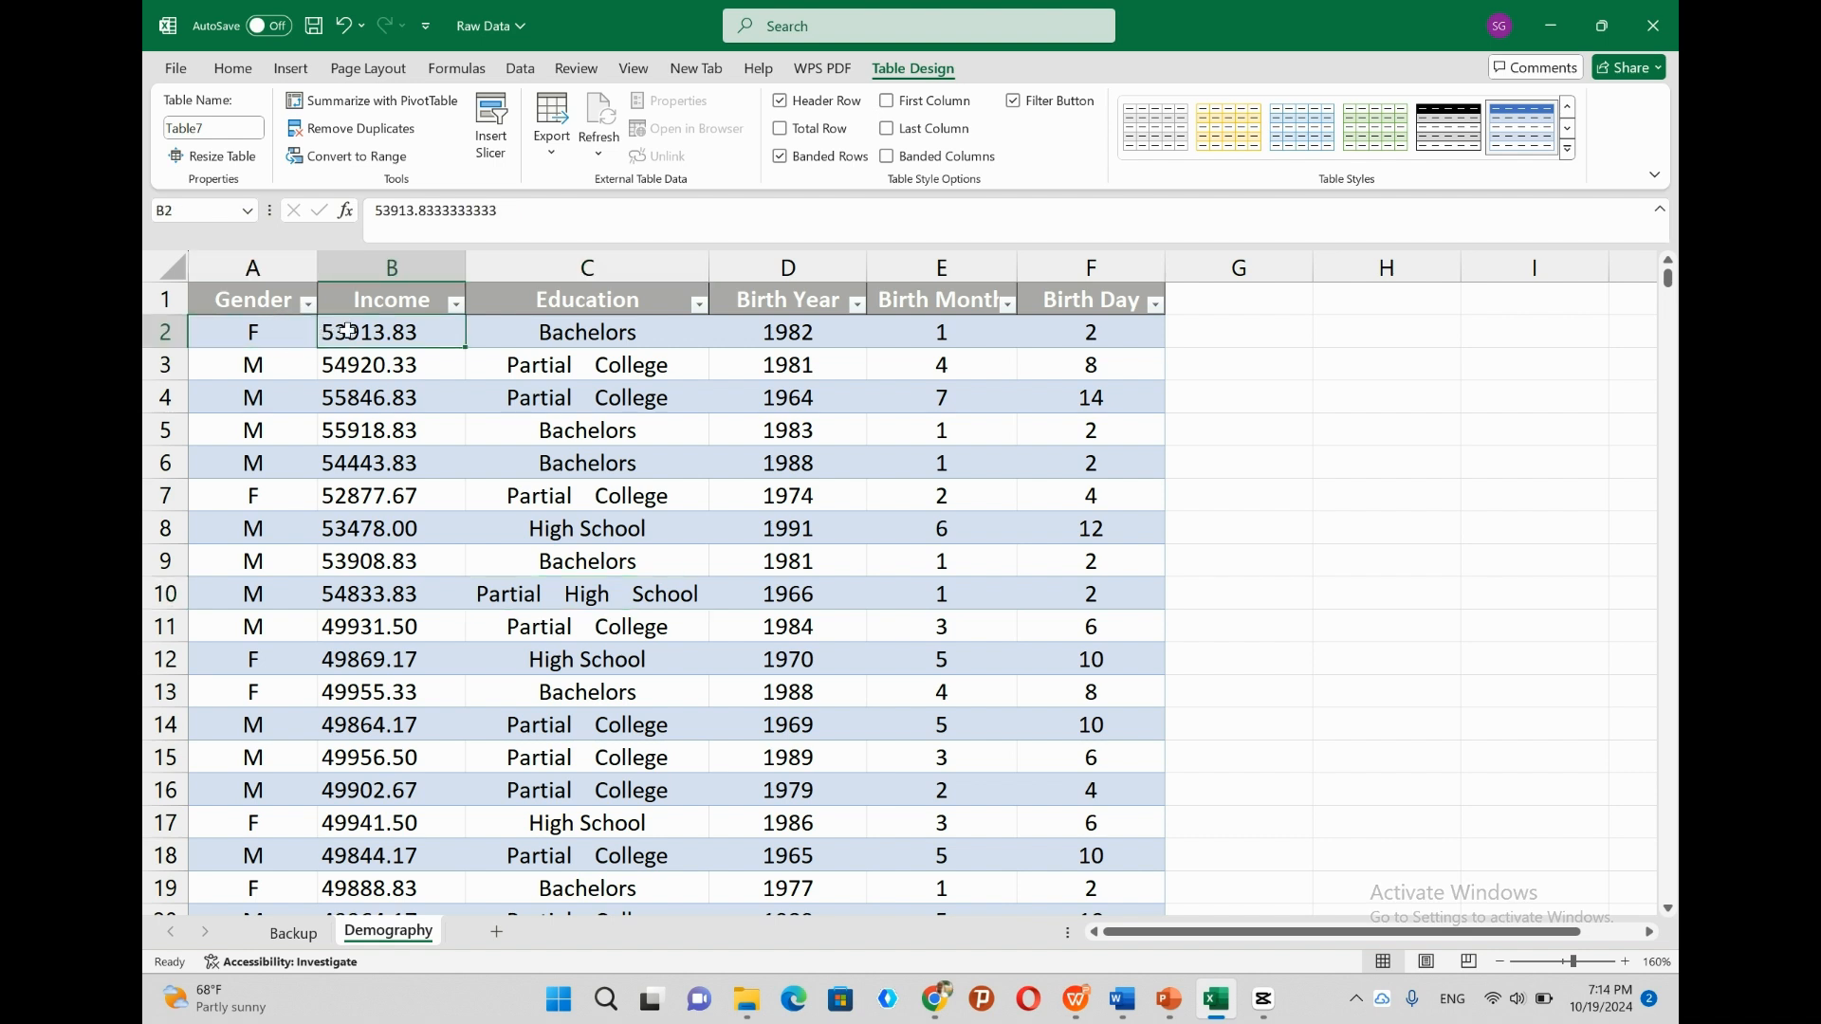
left_click(487, 329)
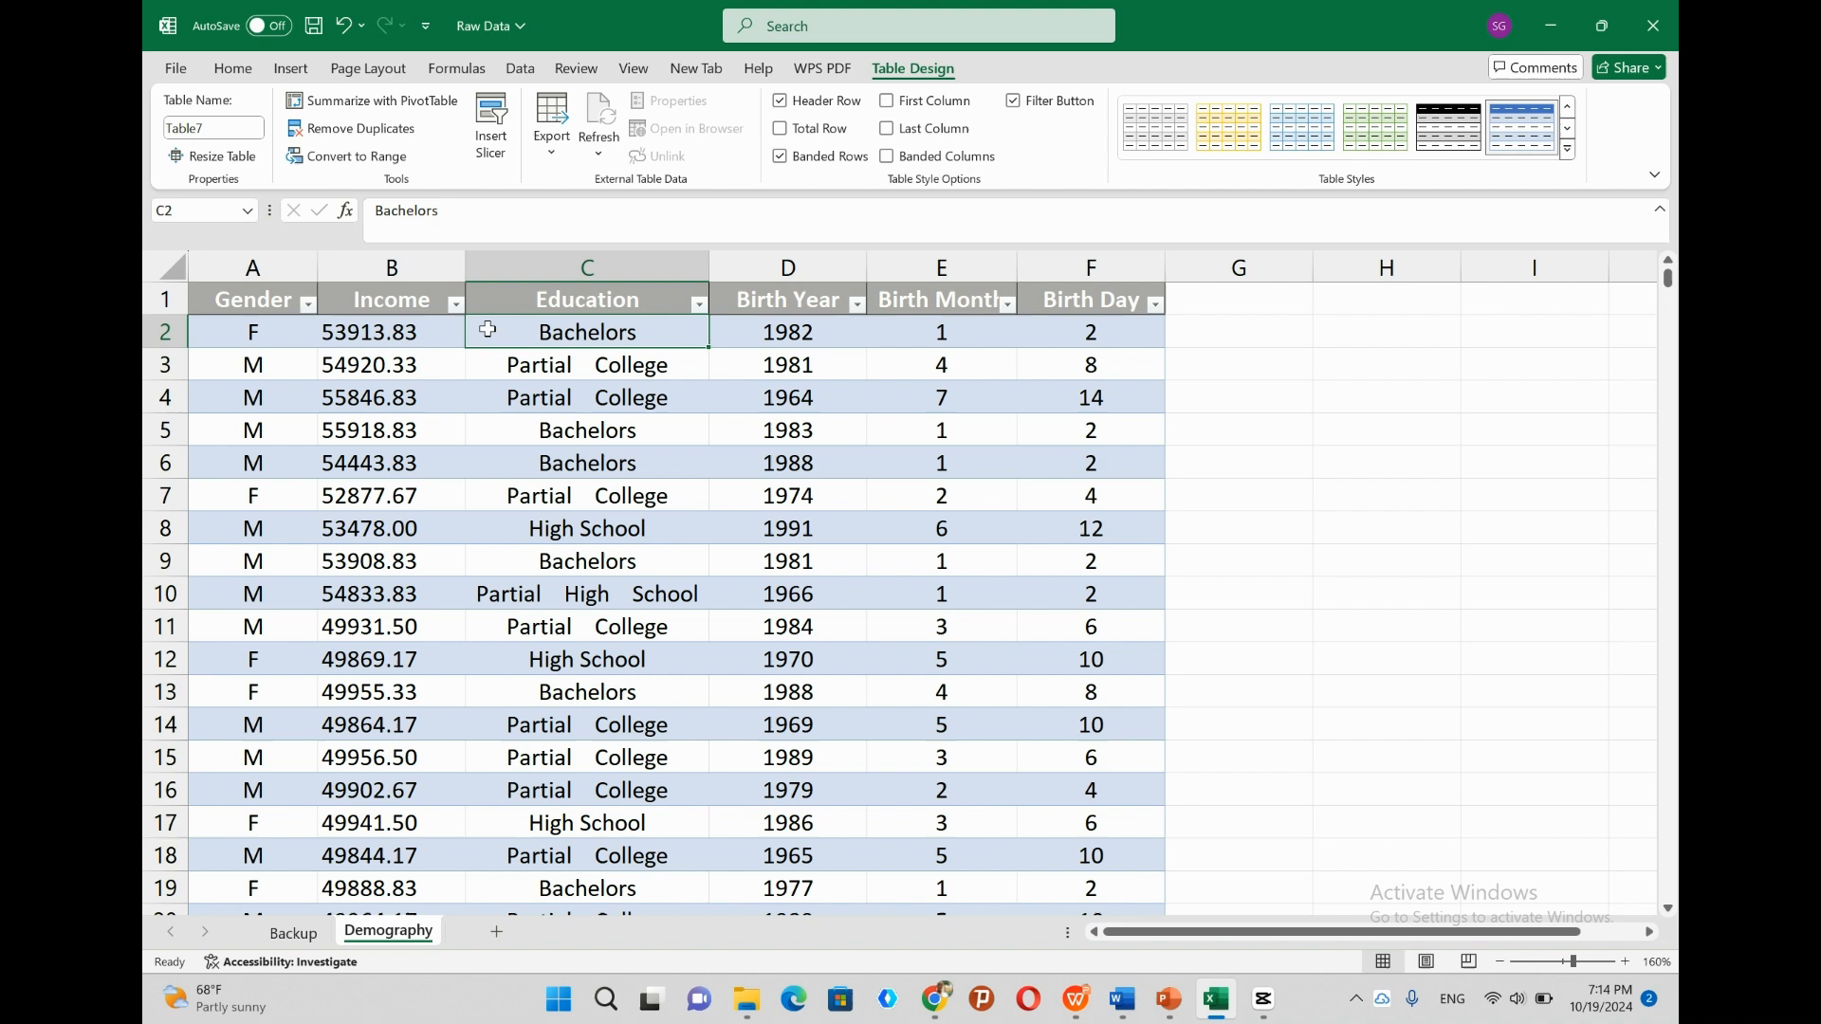
left_click(372, 386)
scroll(363, 570, "down", 20)
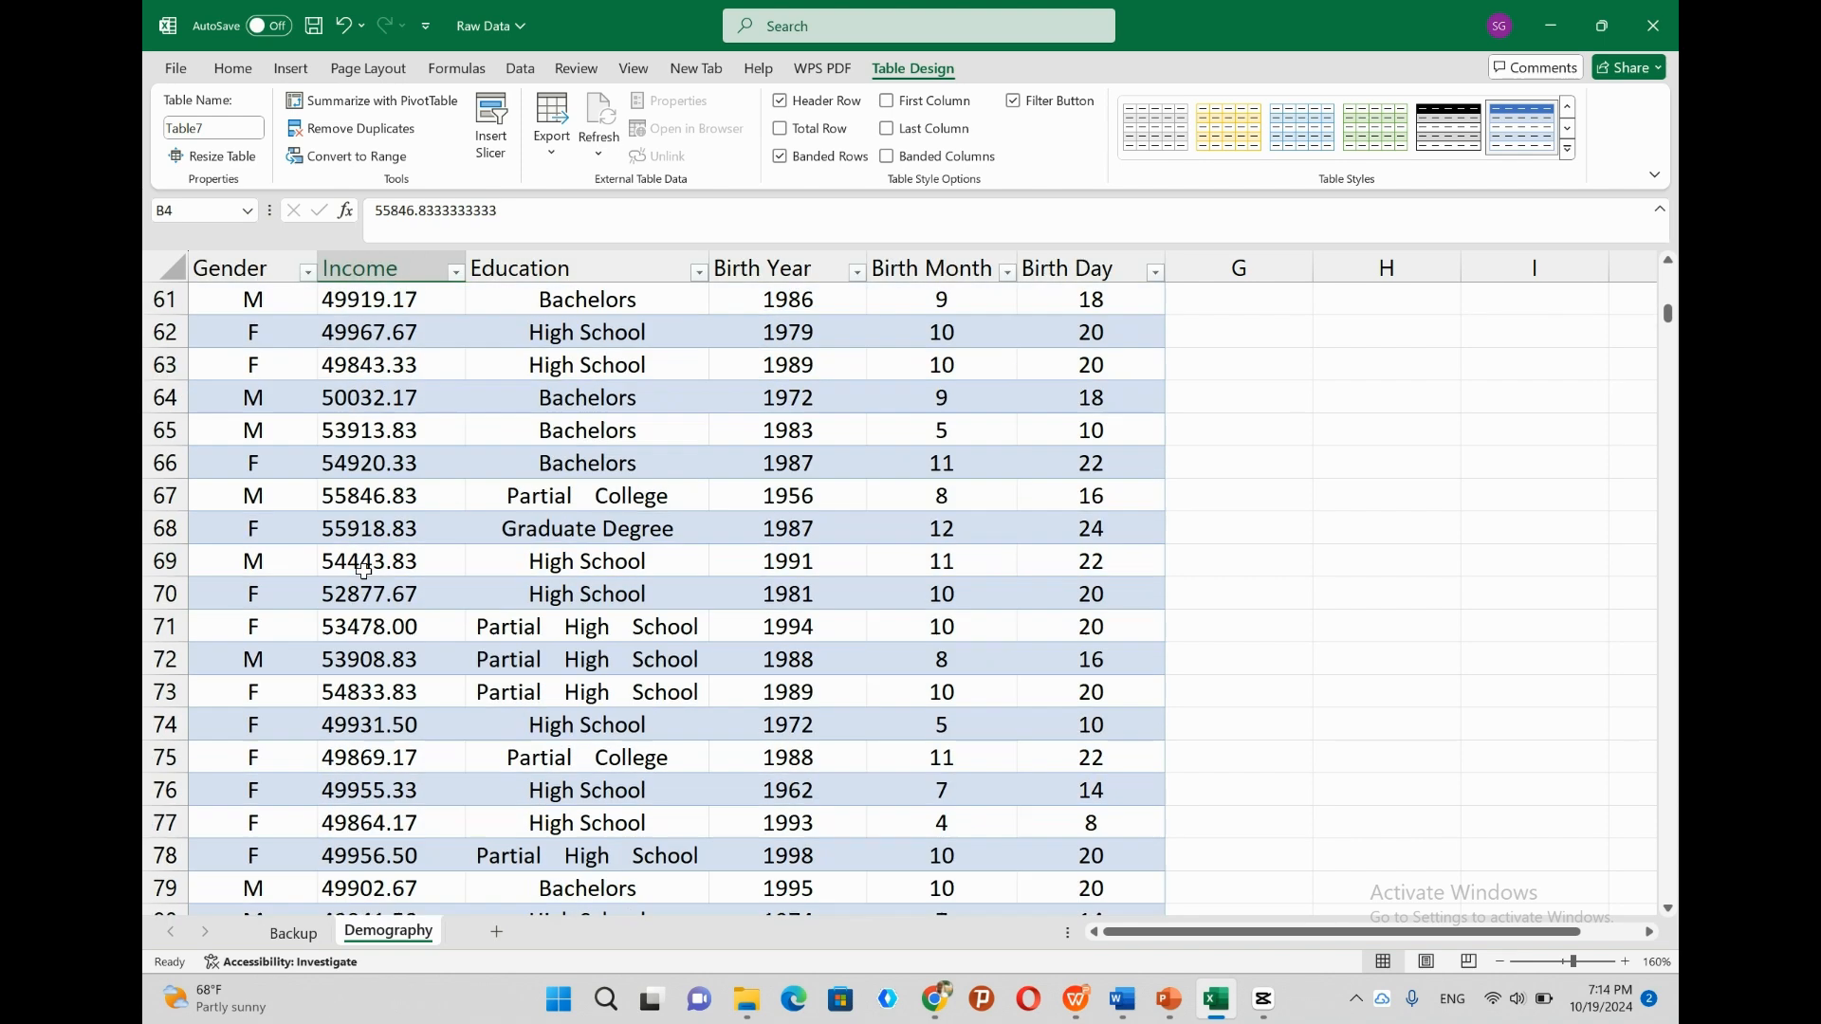
scroll(363, 570, "up", 20)
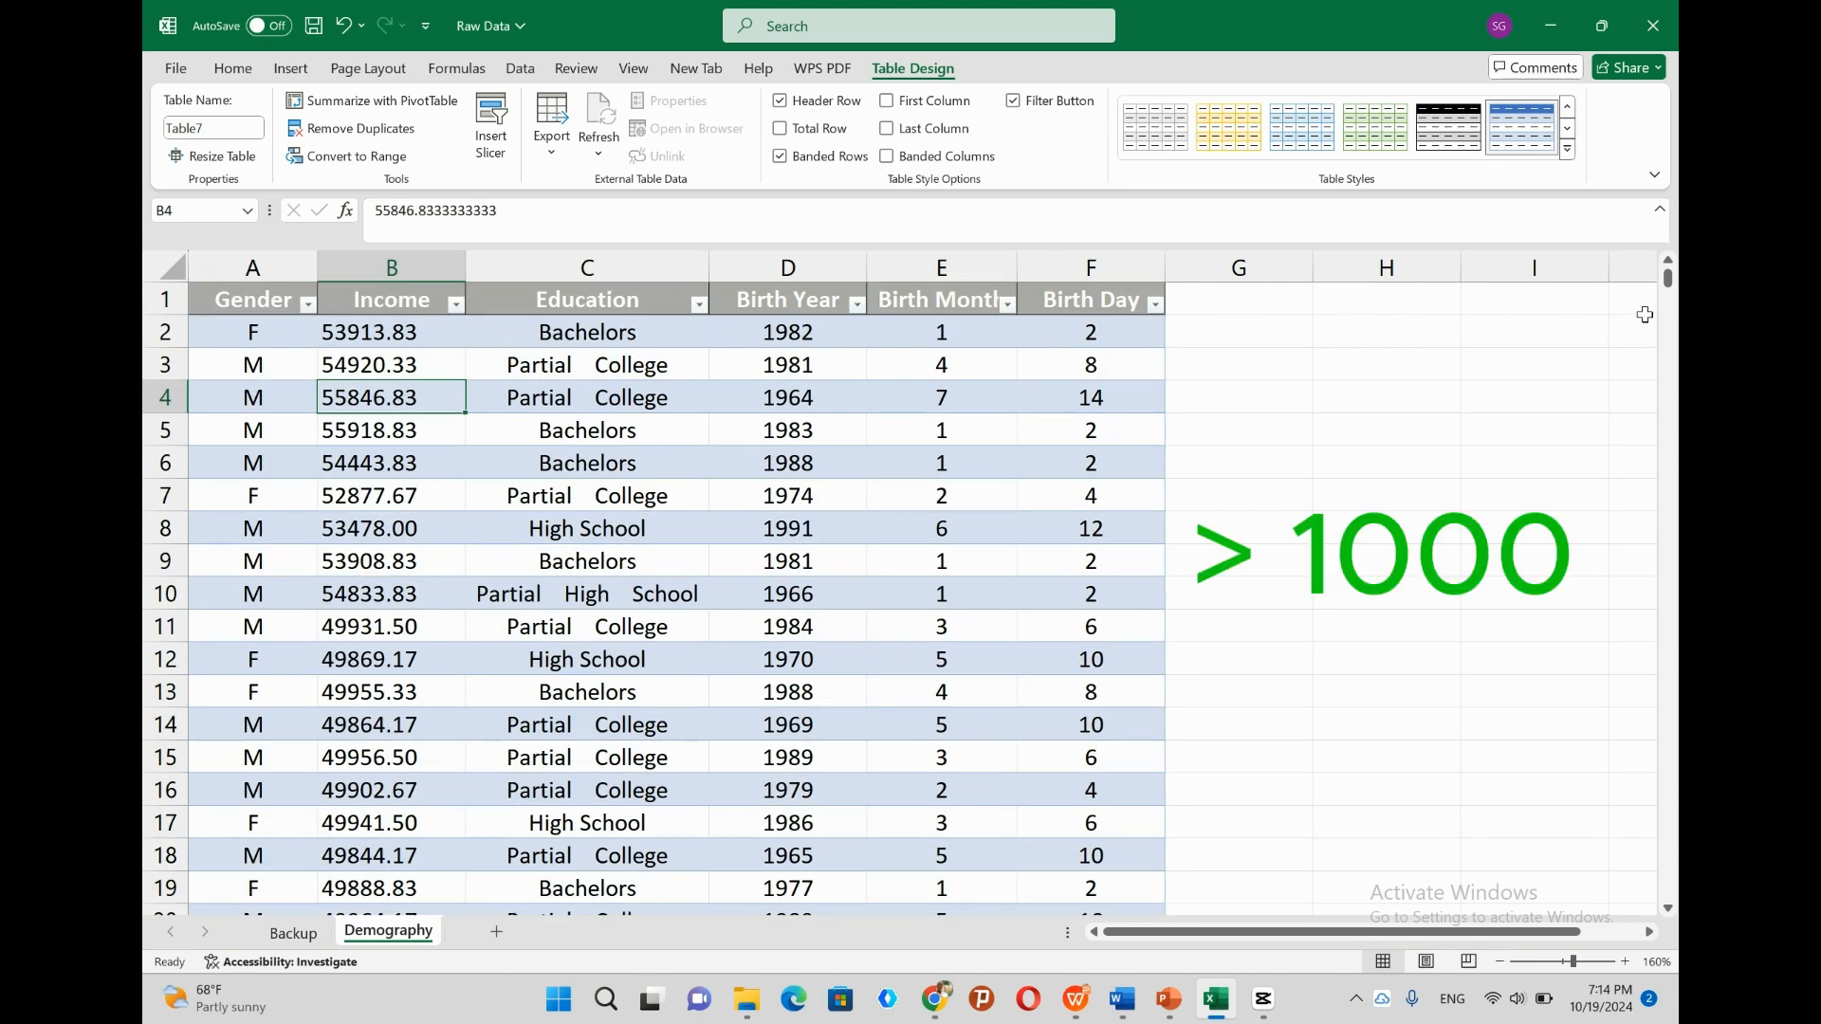
mouse_move(1666, 285)
left_mouse_down()
mouse_move(1650, 881)
mouse_move(1637, 492)
mouse_move(1658, 275)
left_mouse_up()
left_click(145, 821)
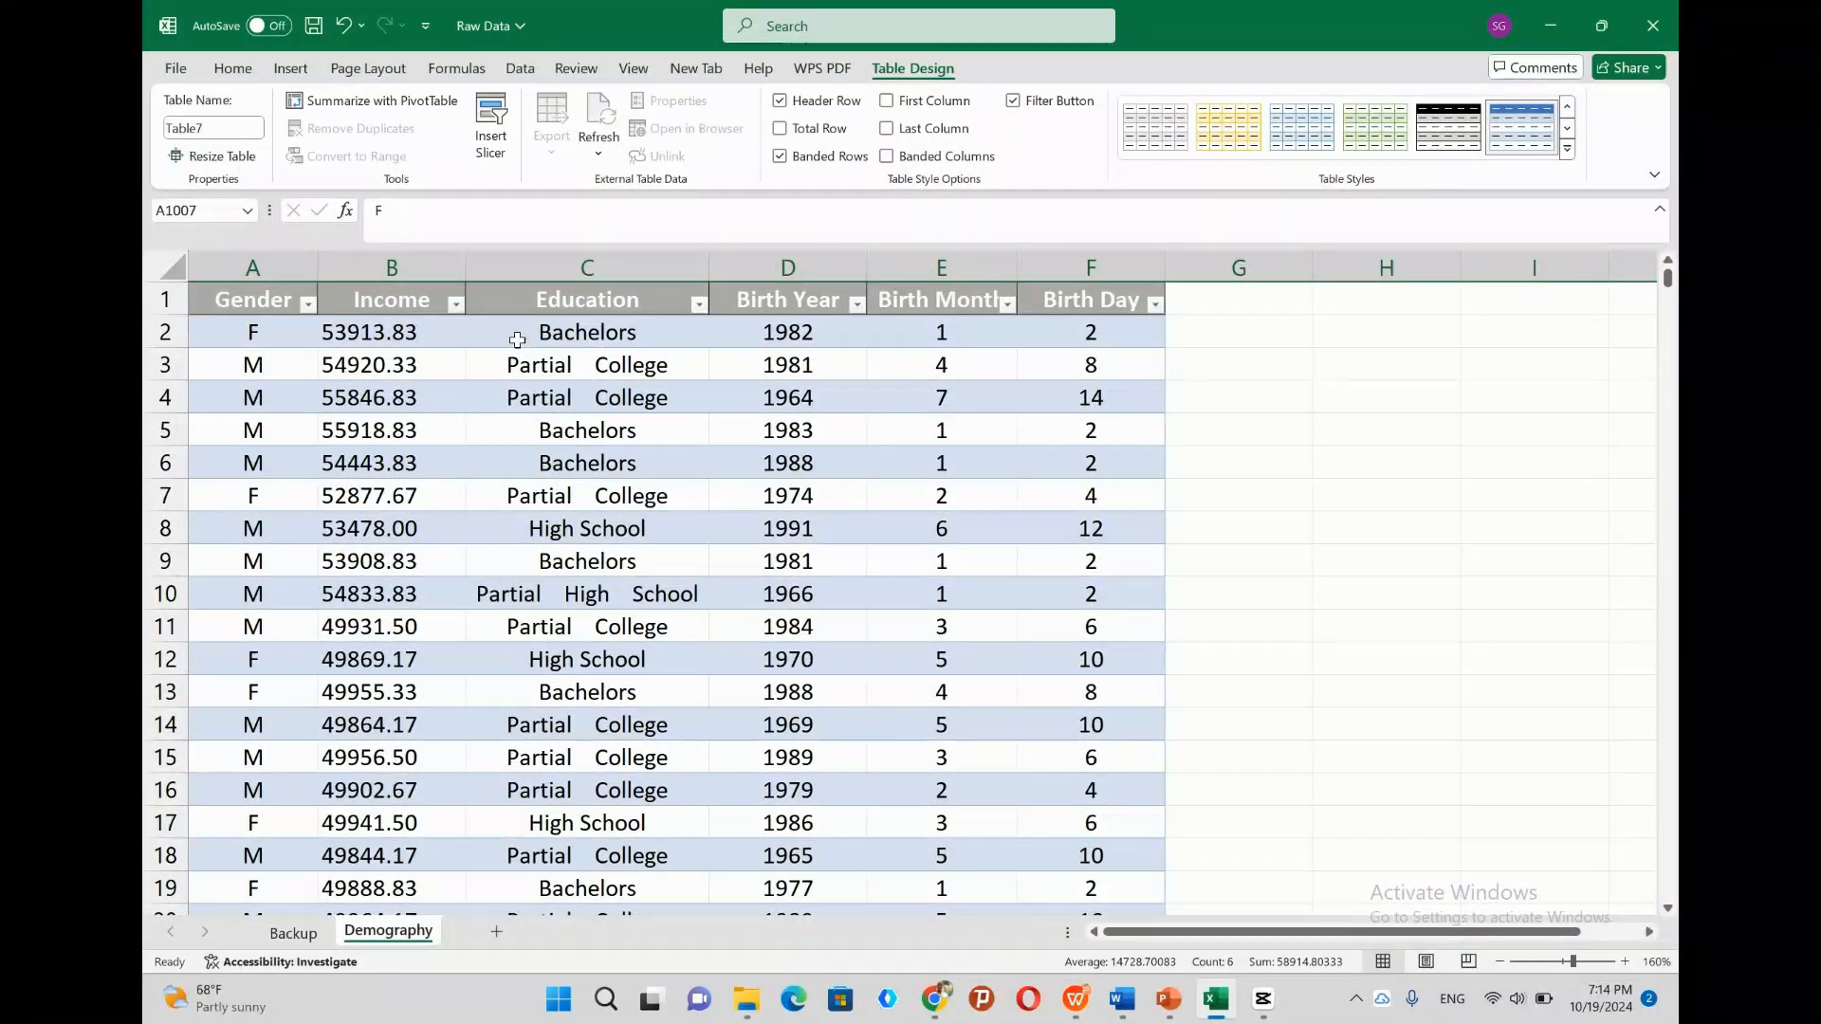
Remove duplicate rows from the Demography table, comparing all columns and treating the first row as headers.
left_click(527, 339)
left_click(538, 460)
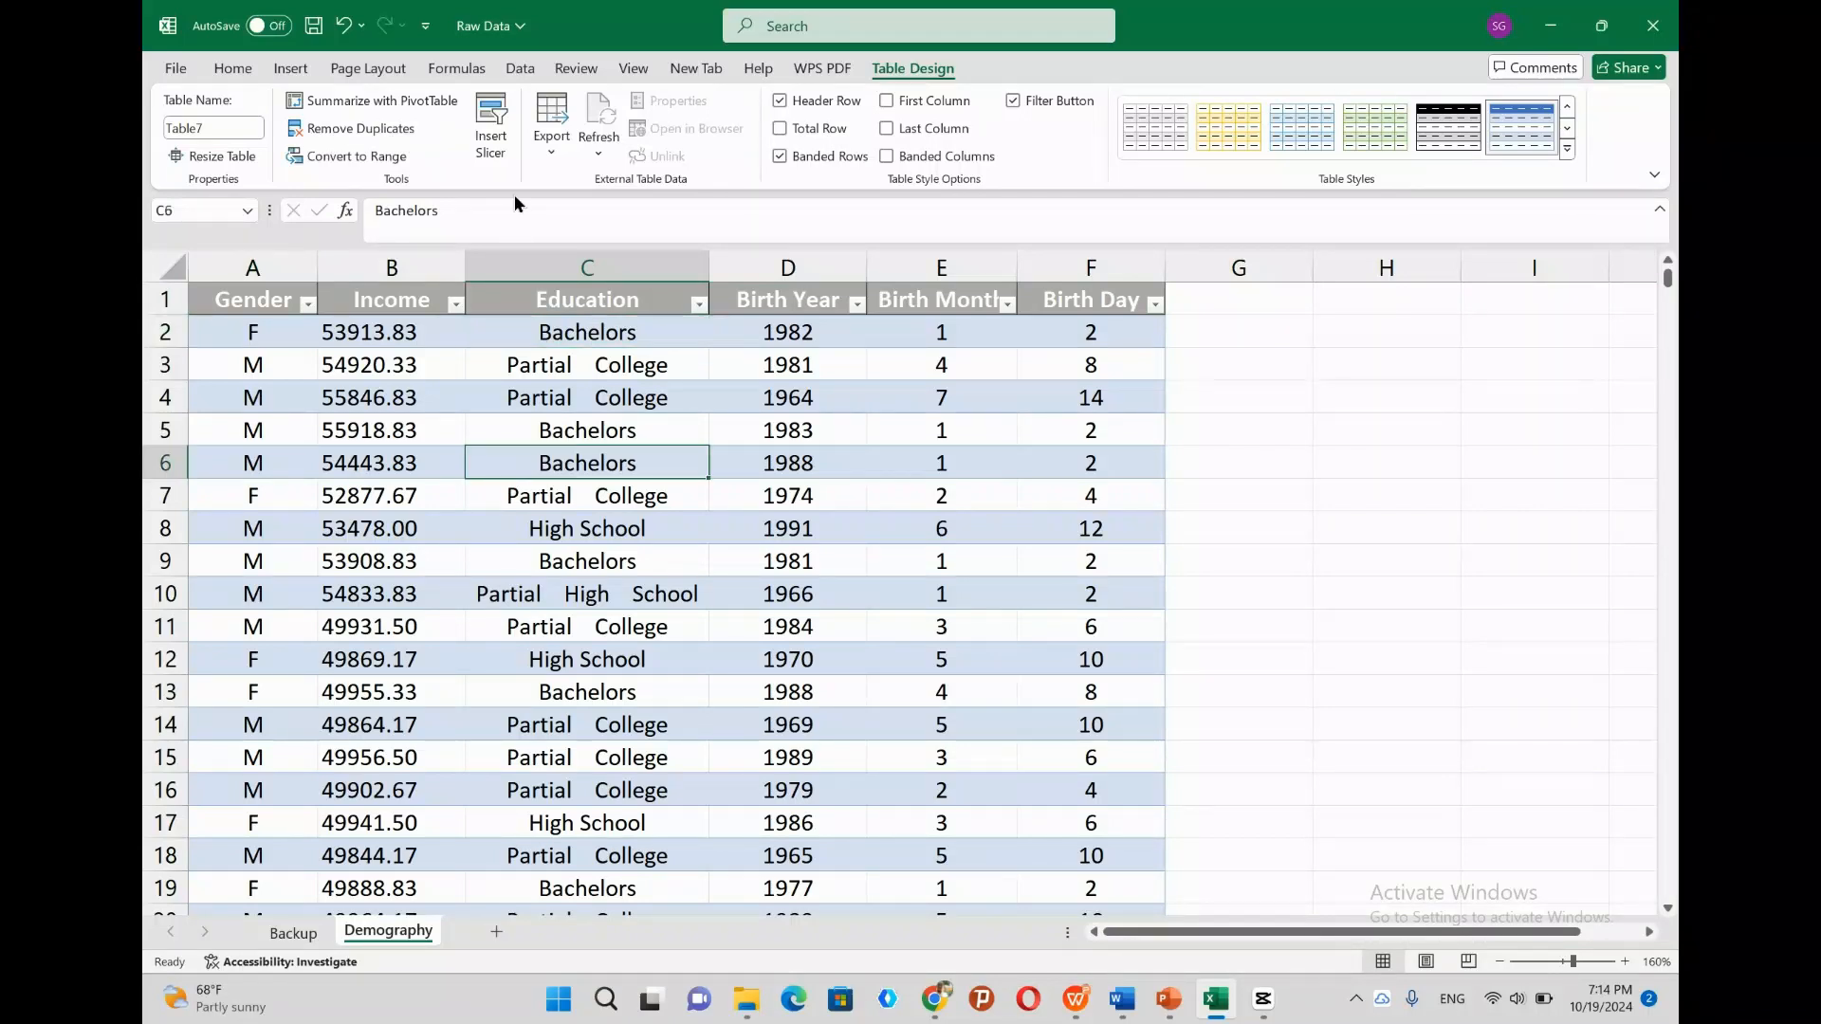
left_click(511, 72)
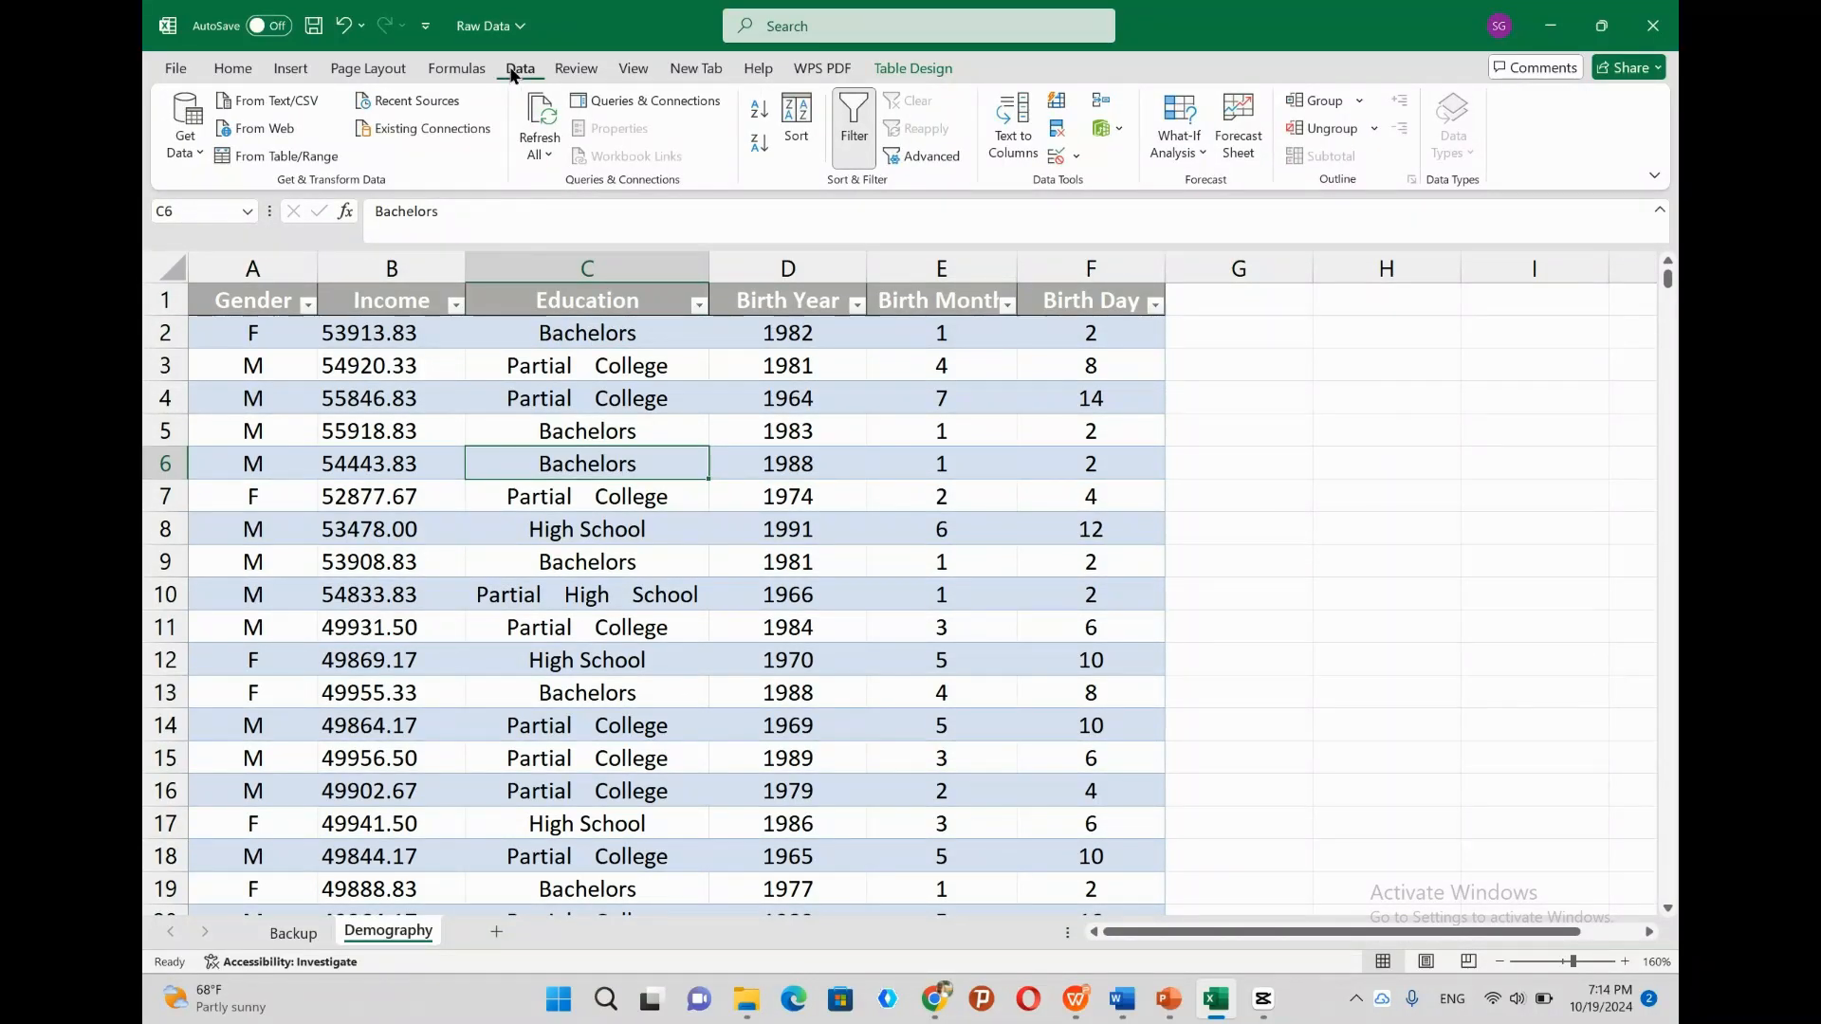
left_click(1059, 136)
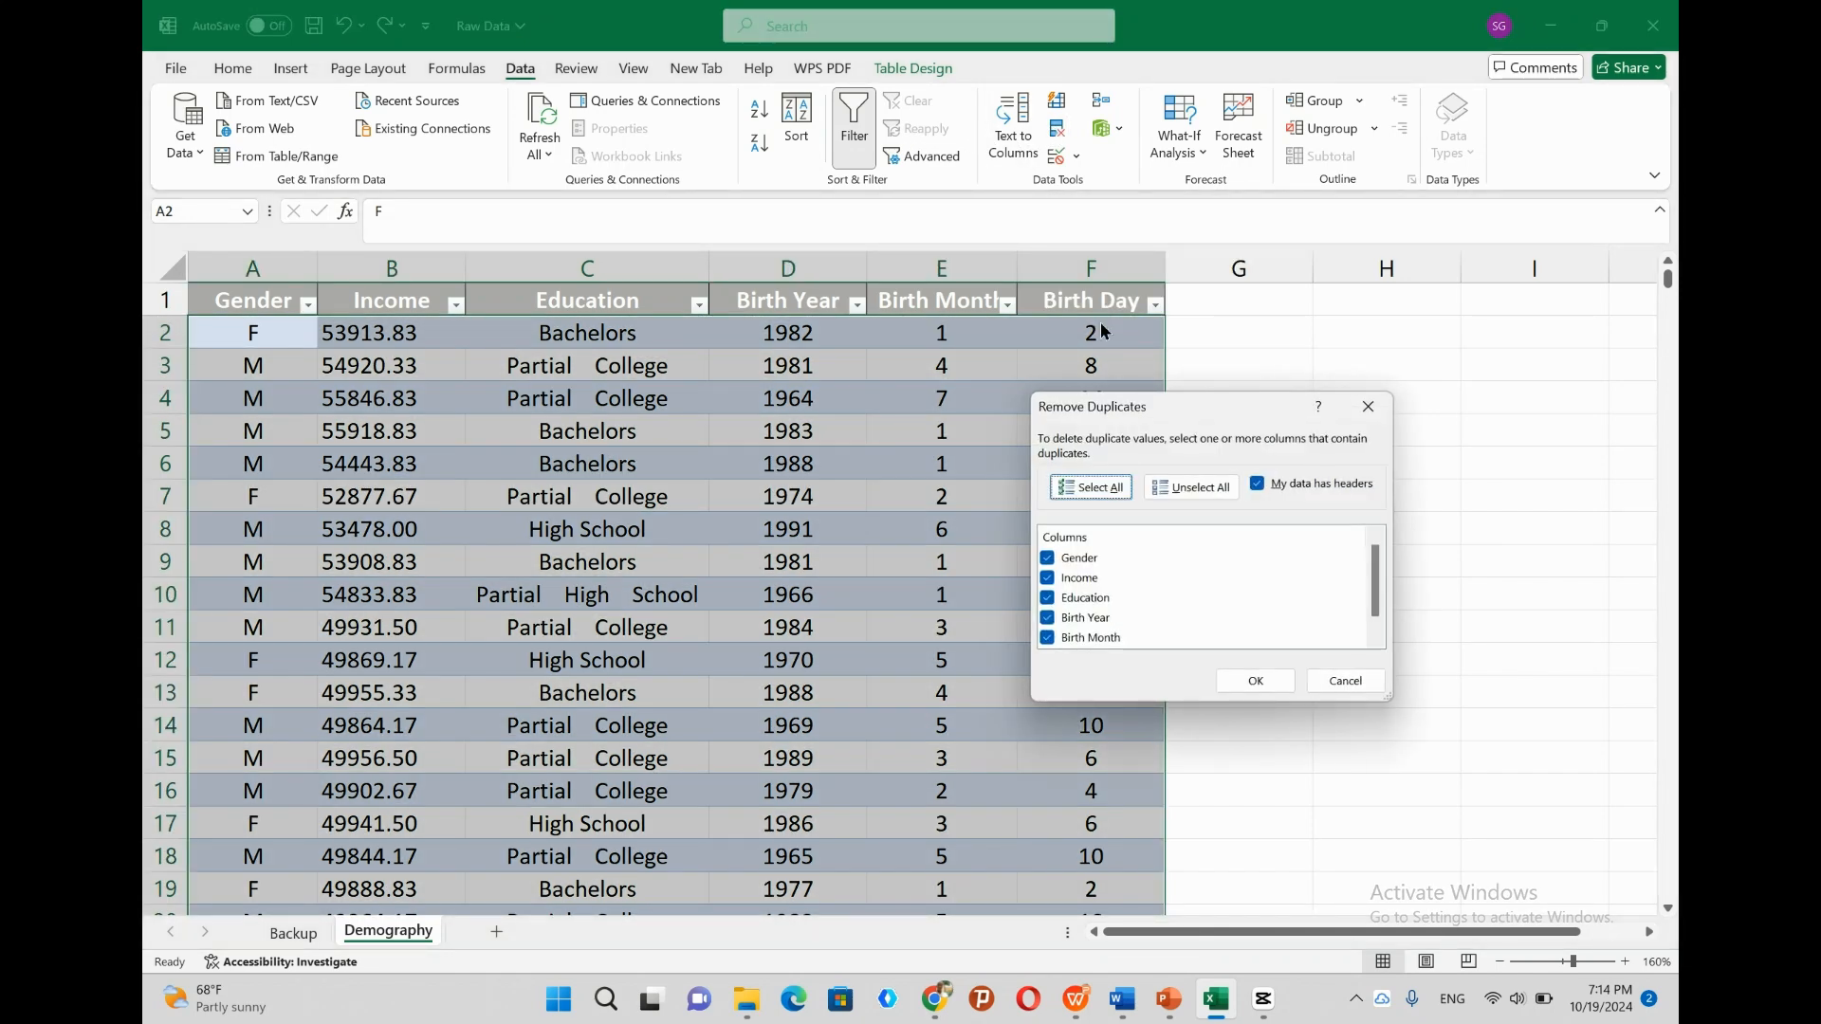
left_click(1250, 682)
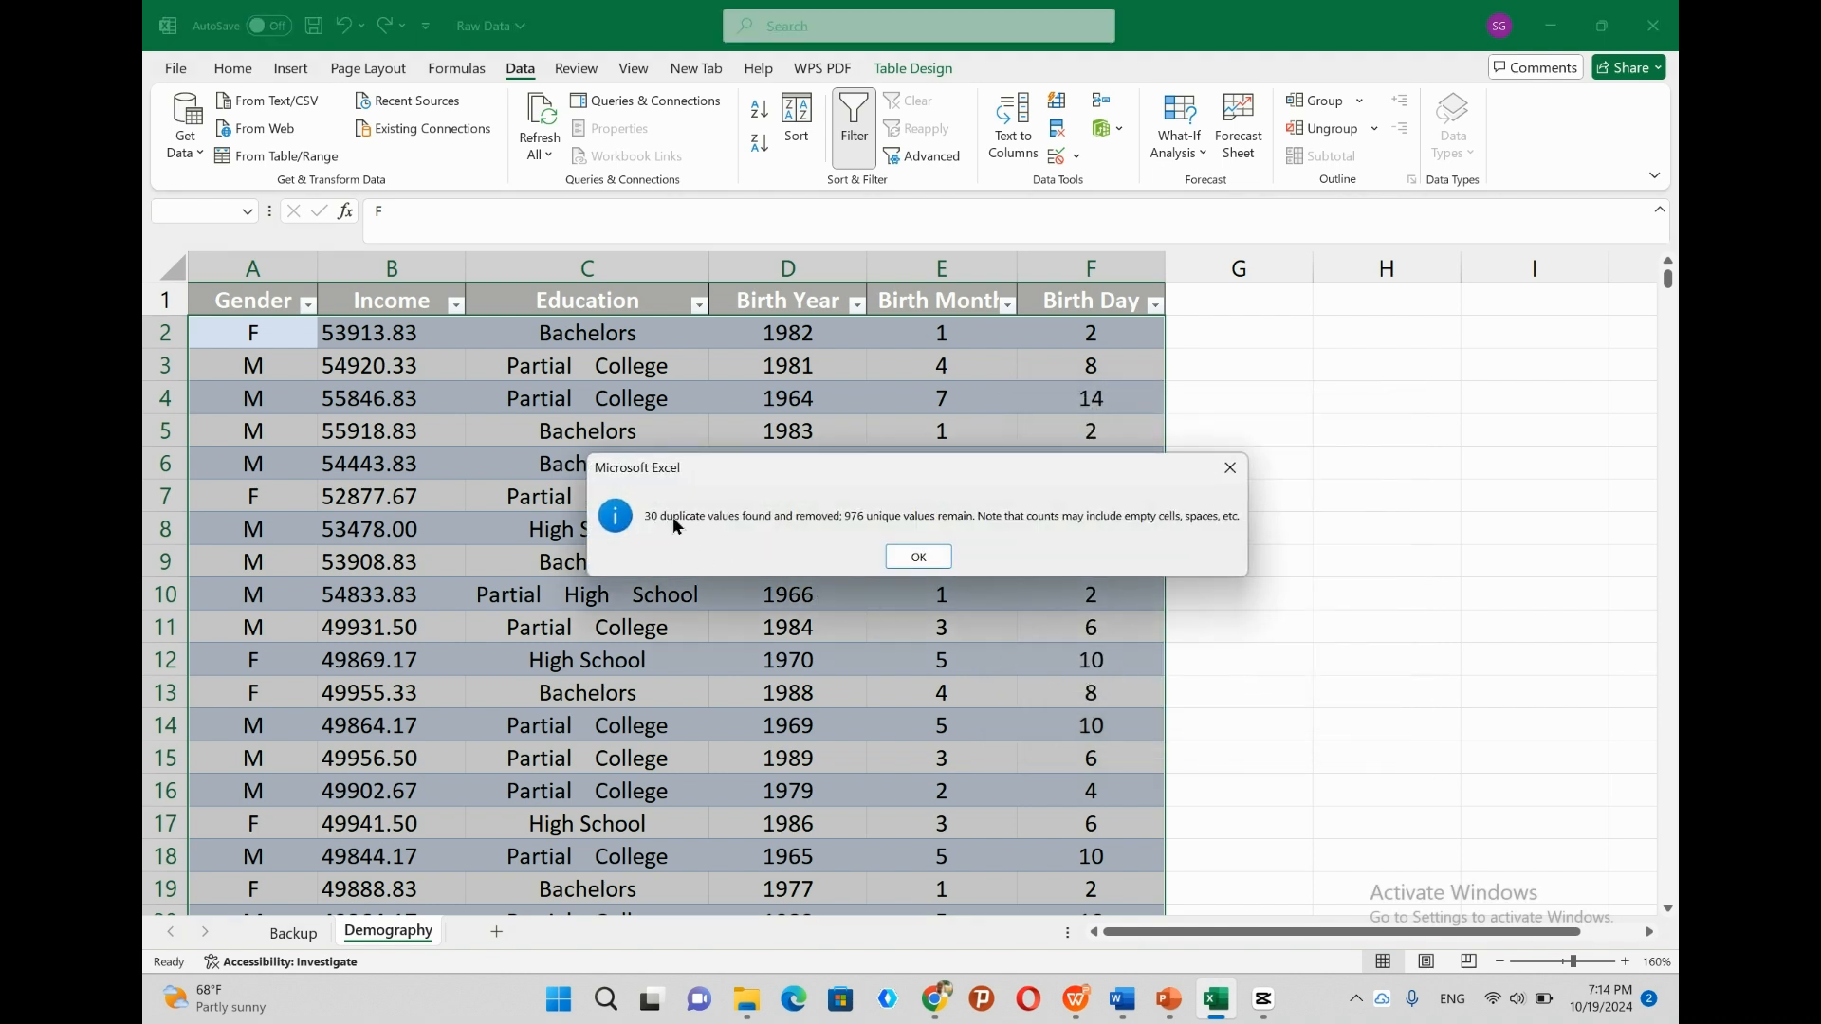
left_click(918, 556)
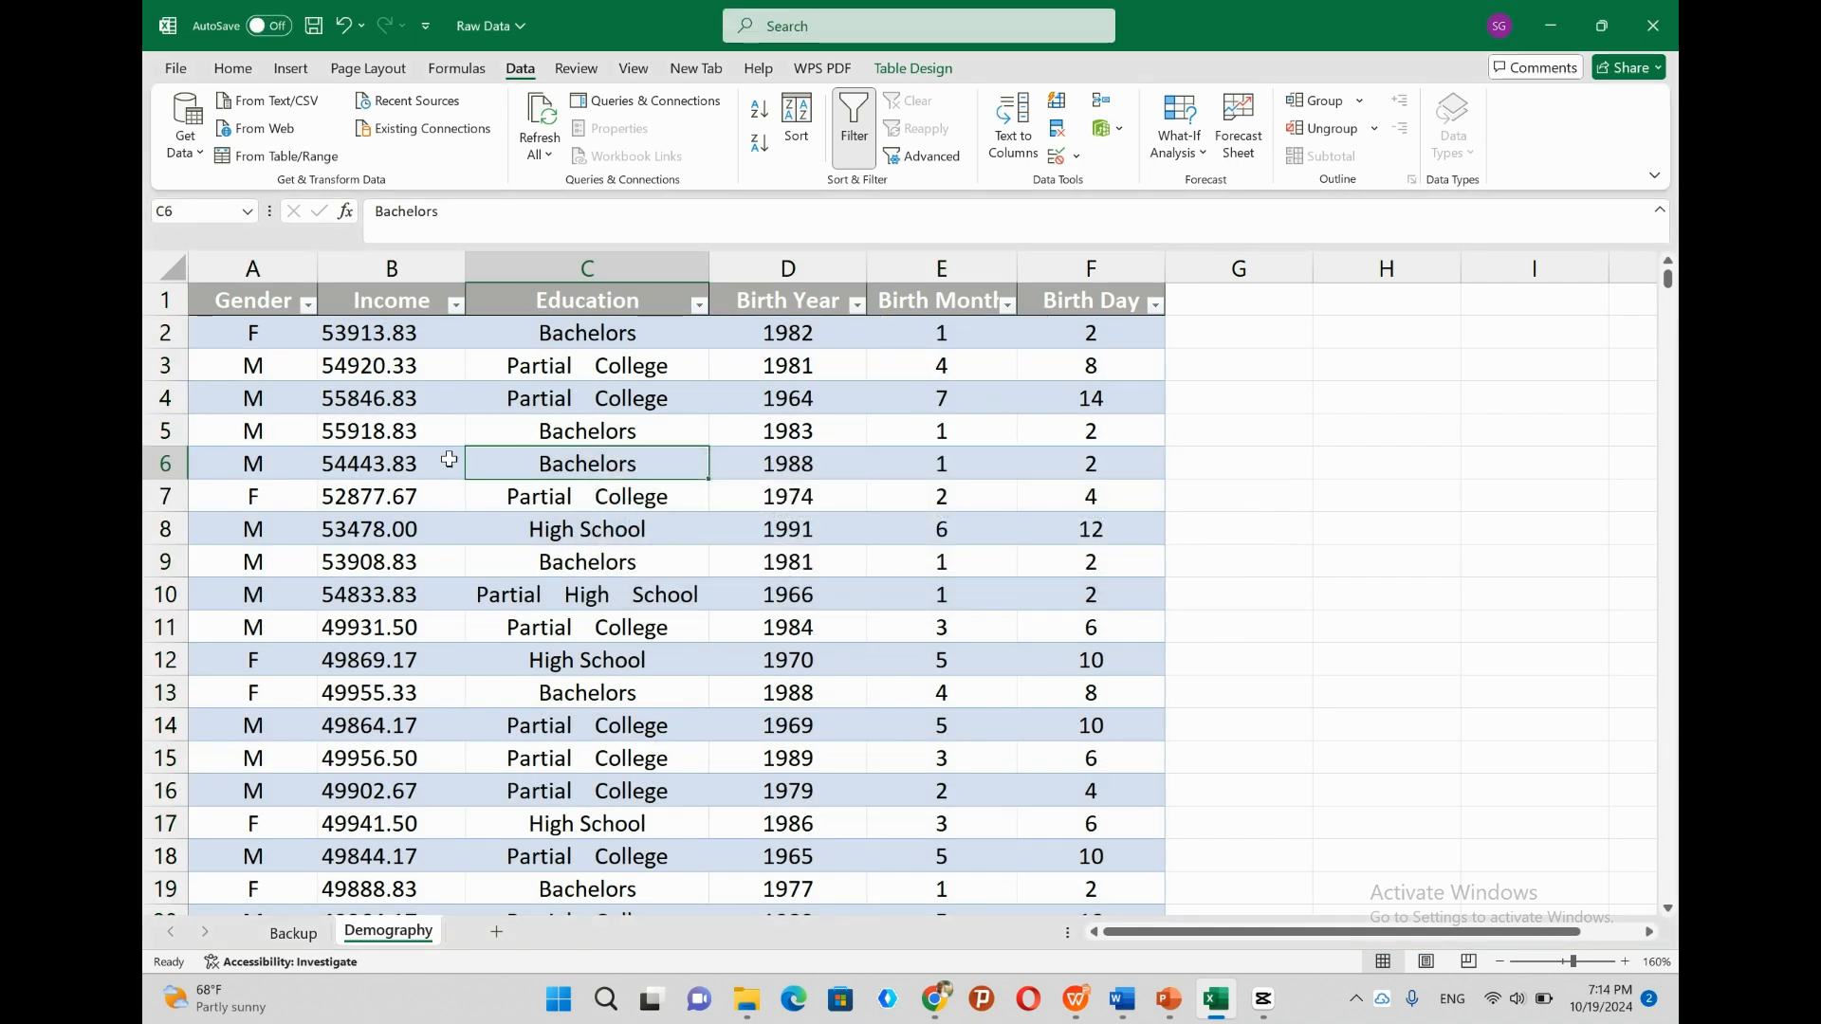
Check the last row number of the deduplicated Demography table and return to its beginning.
scroll(449, 459, "down", 5)
scroll(449, 459, "up", 5)
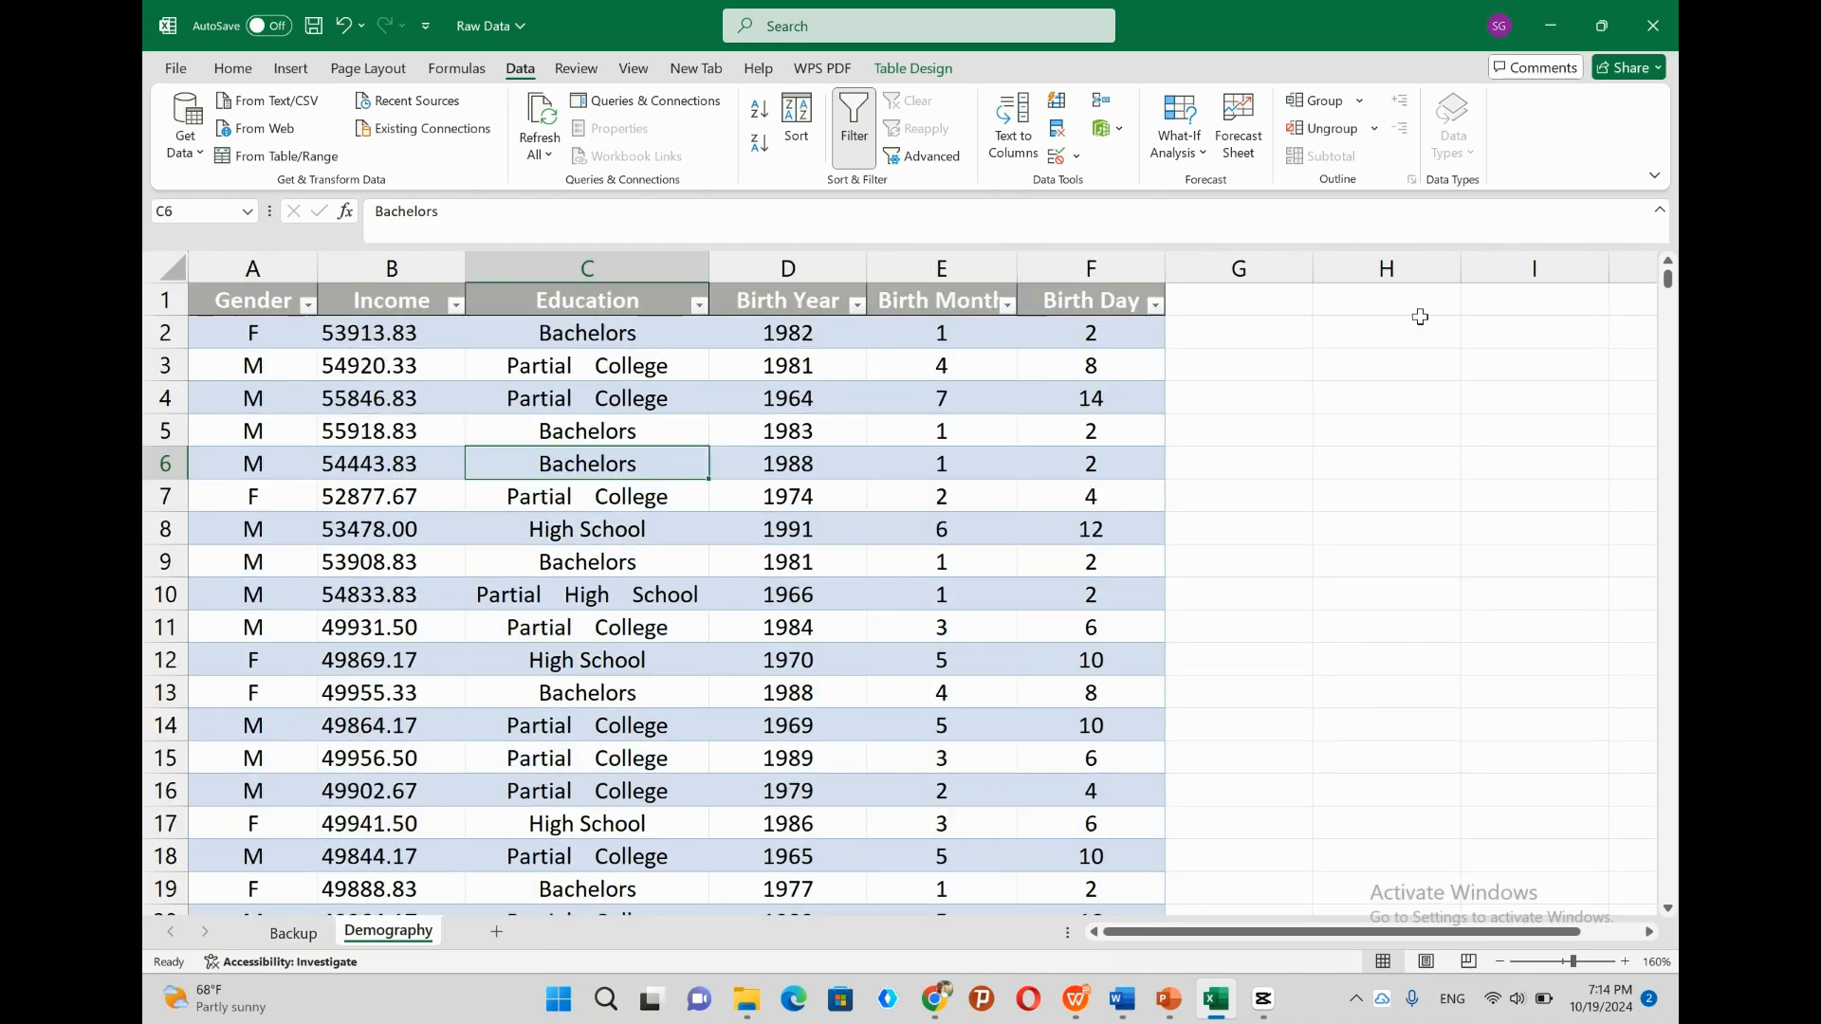
left_click_drag(1668, 279, 1661, 858)
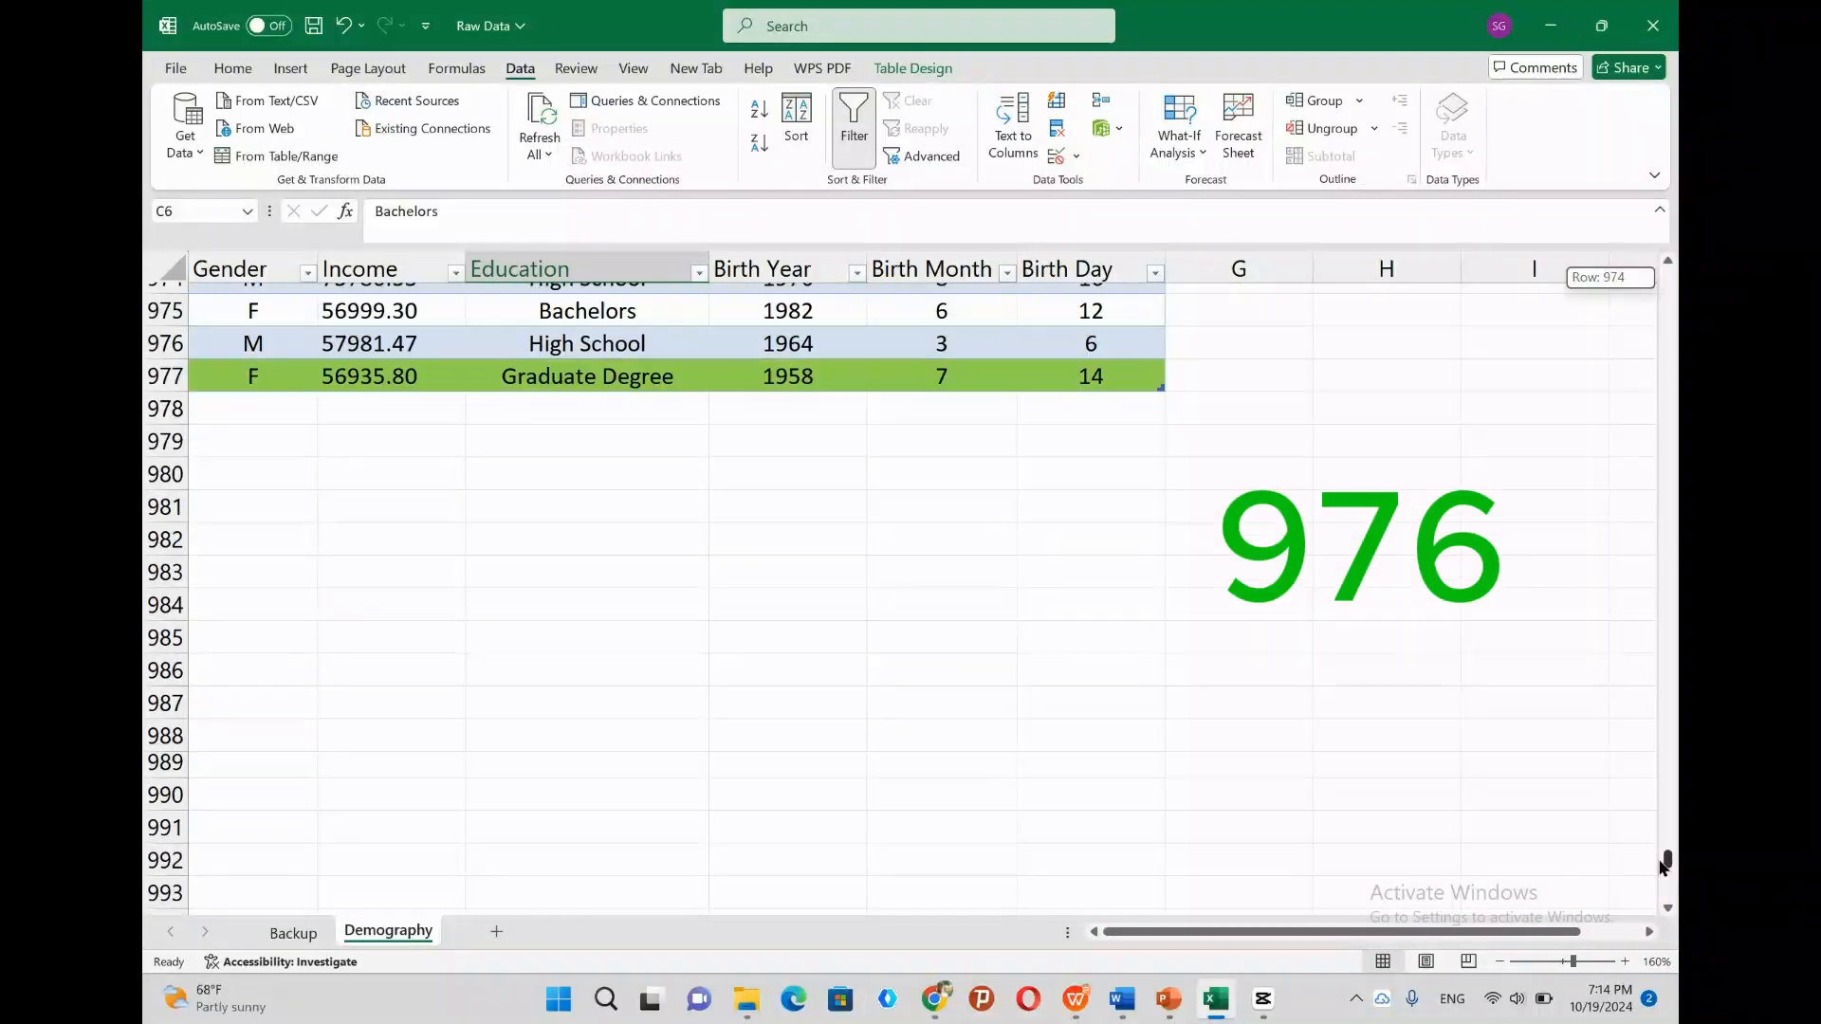
left_click(151, 362)
scroll(465, 417, "up", 2)
left_click(163, 561)
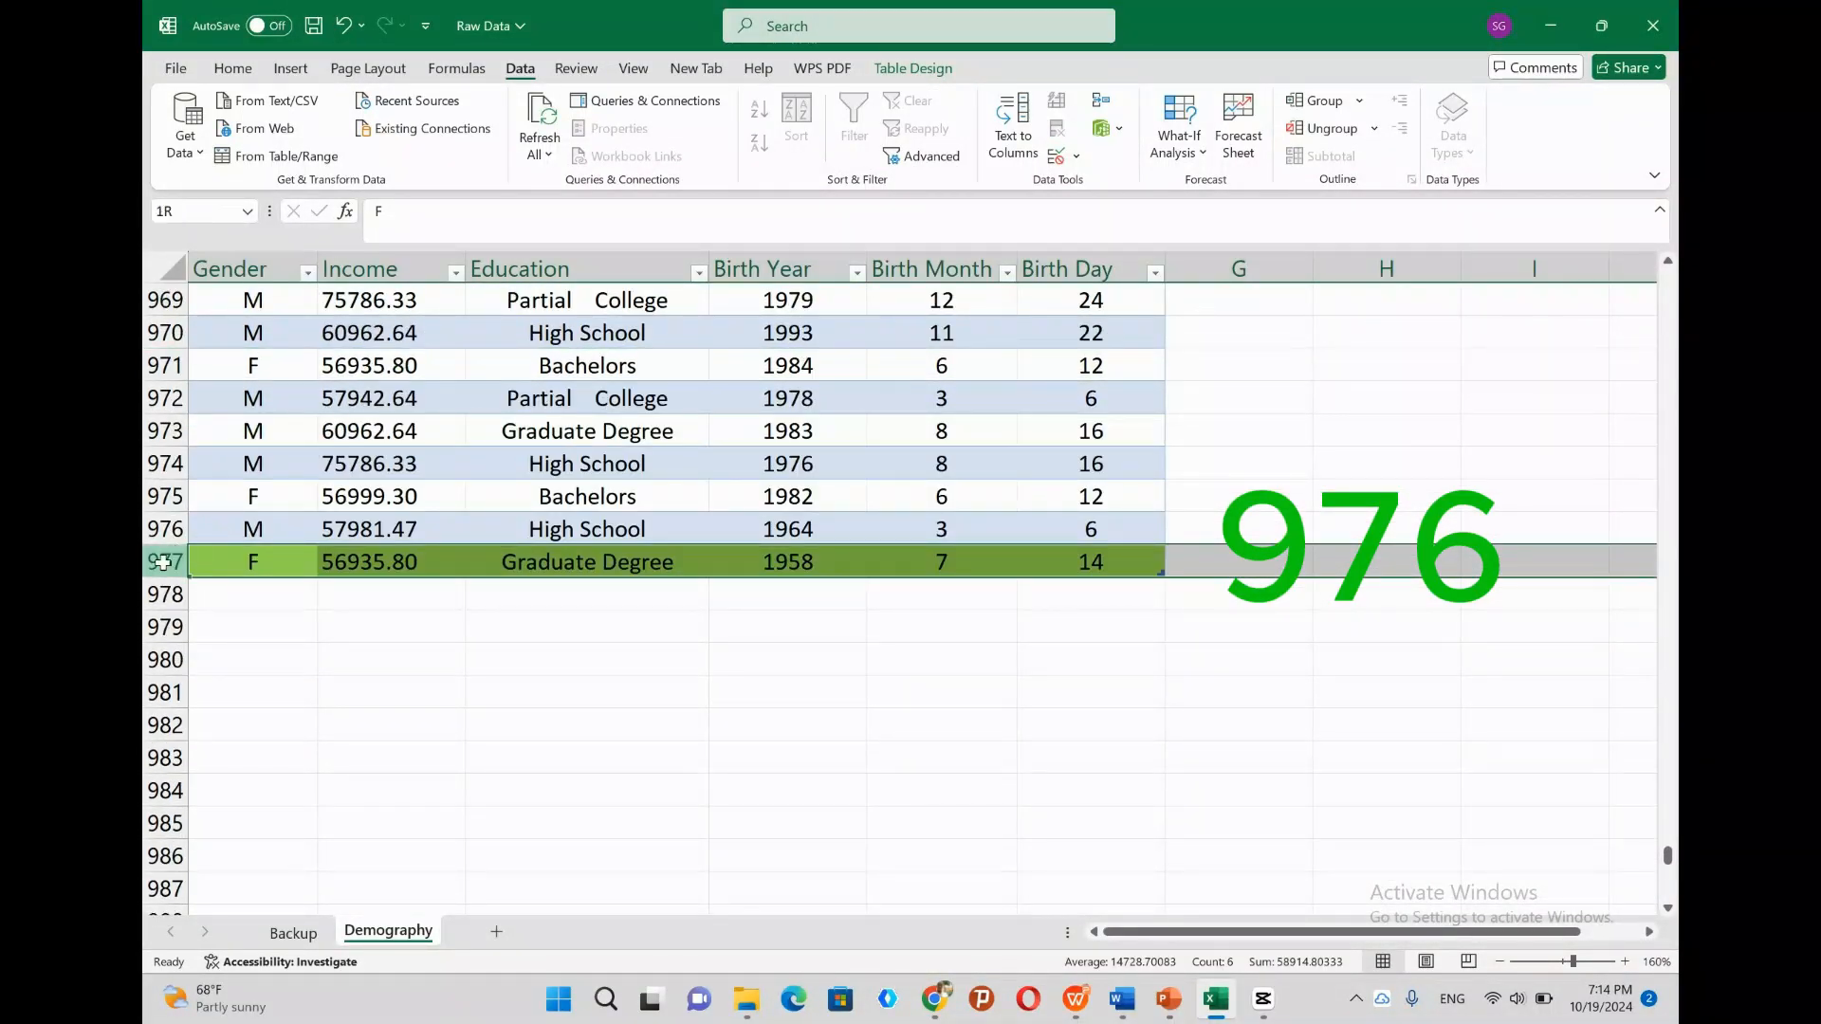
left_click(391, 626)
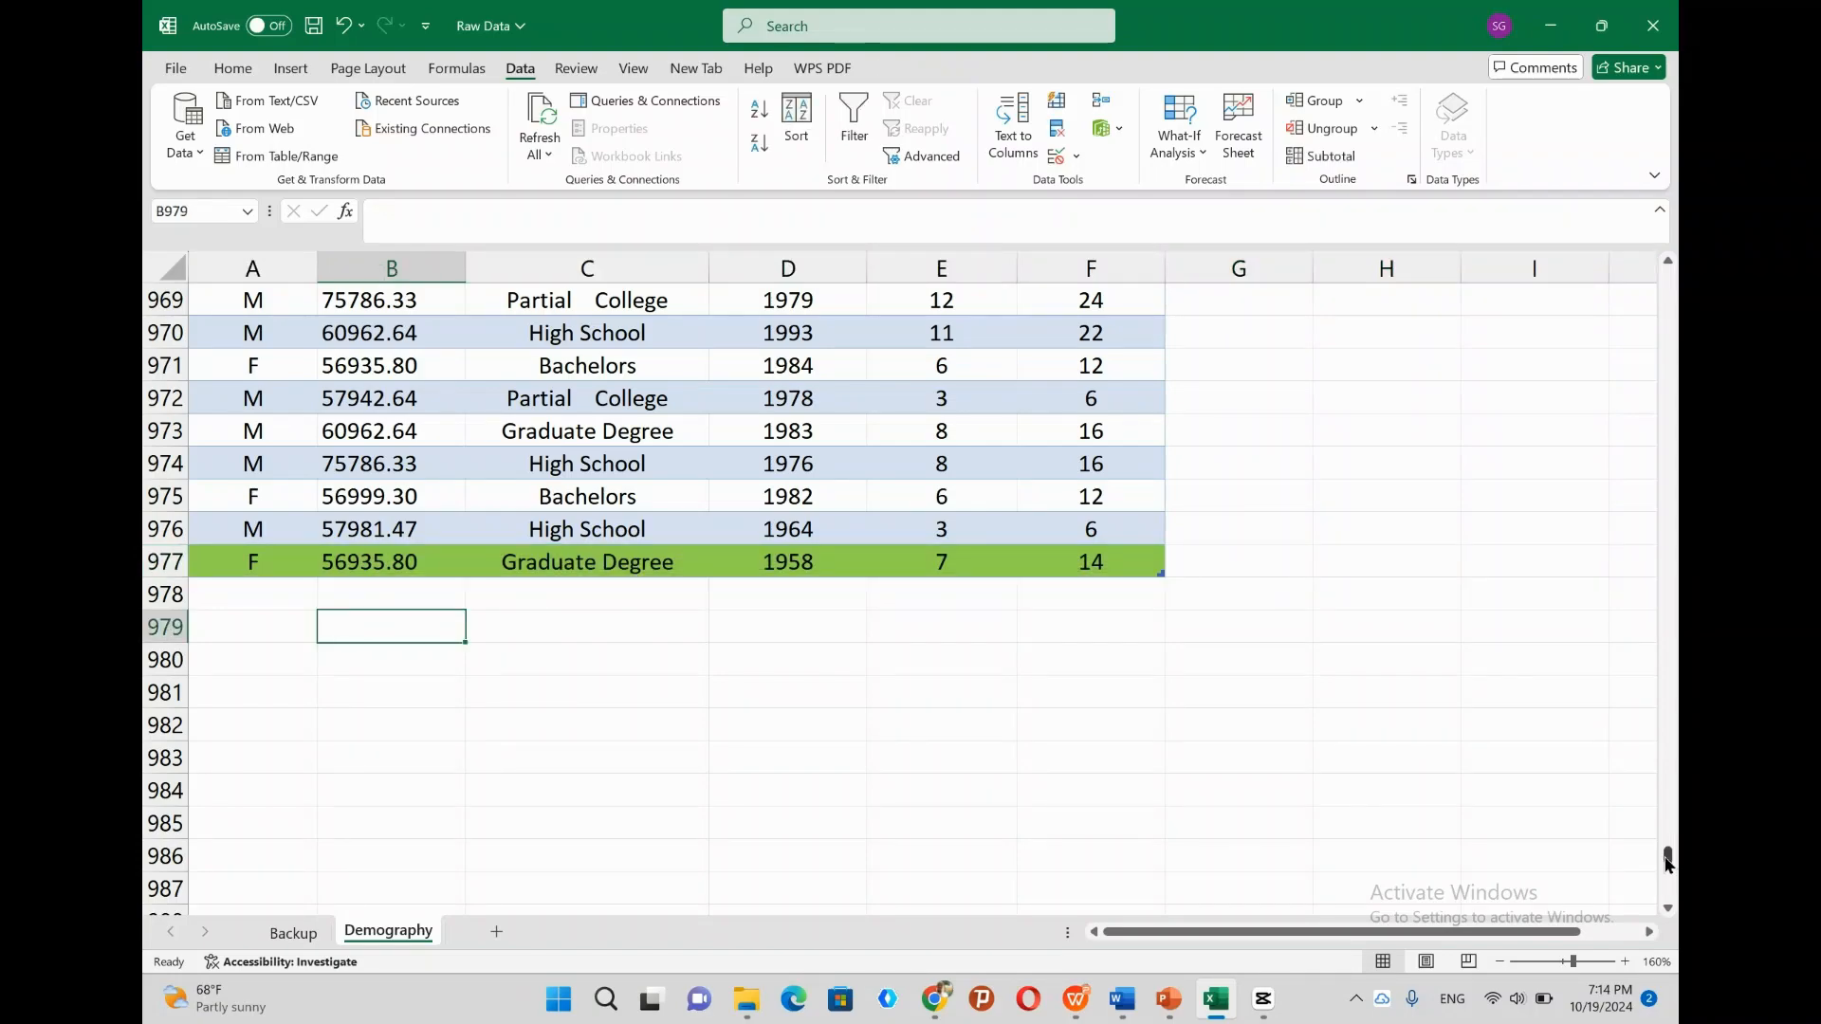
left_click_drag(1667, 860, 1666, 276)
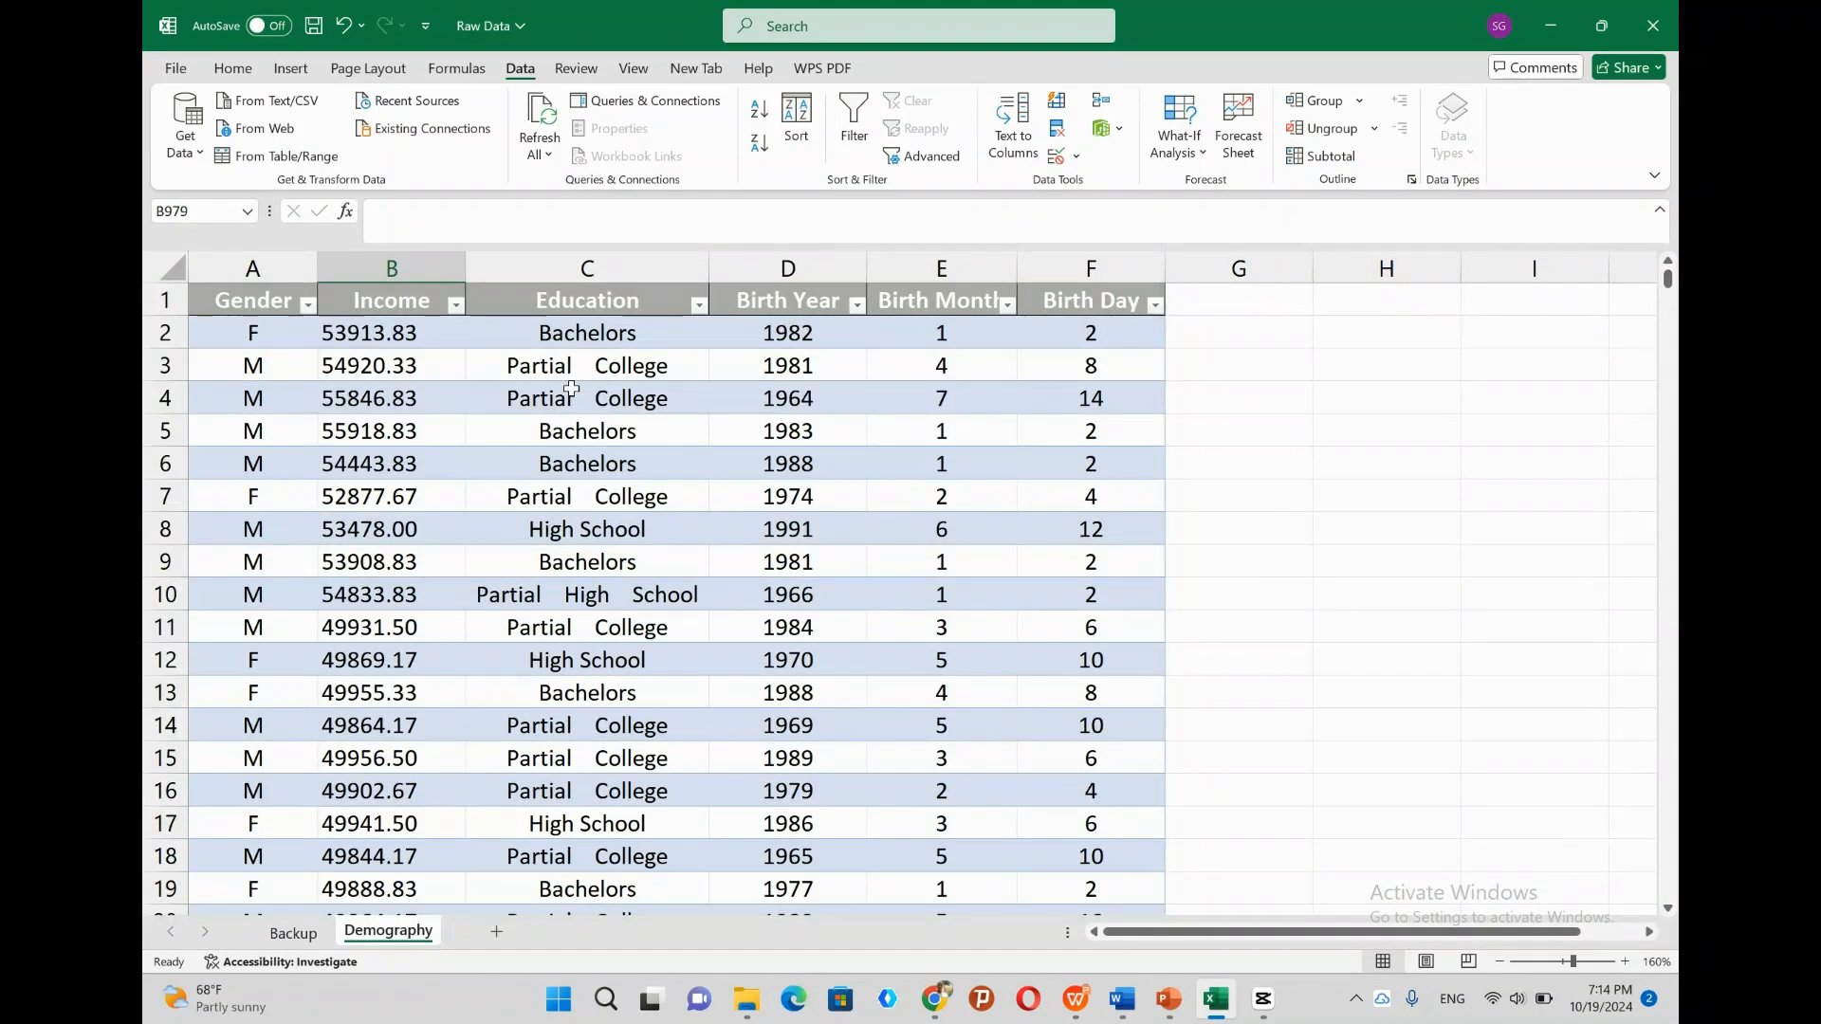
Select all Gender values in the table from cell A2 down to the last data row.
left_click(236, 329)
left_click(237, 367)
left_click(237, 396)
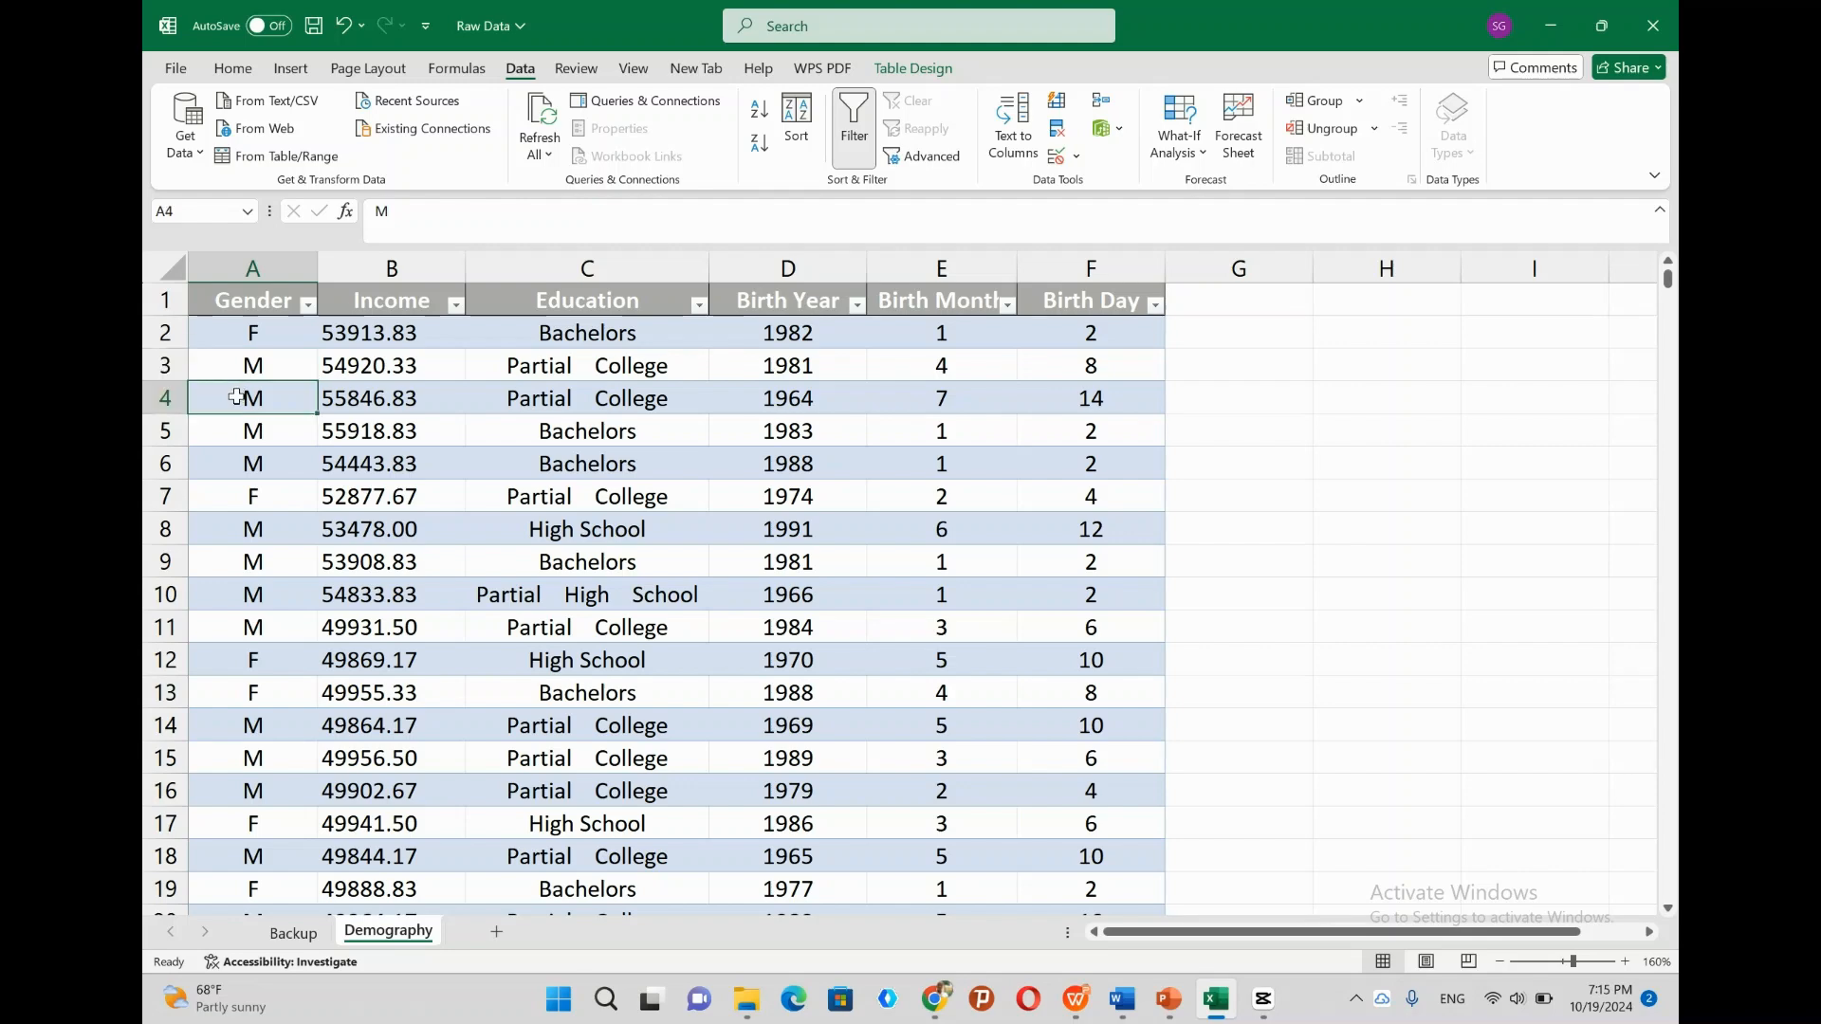
left_click_drag(236, 332, 238, 654)
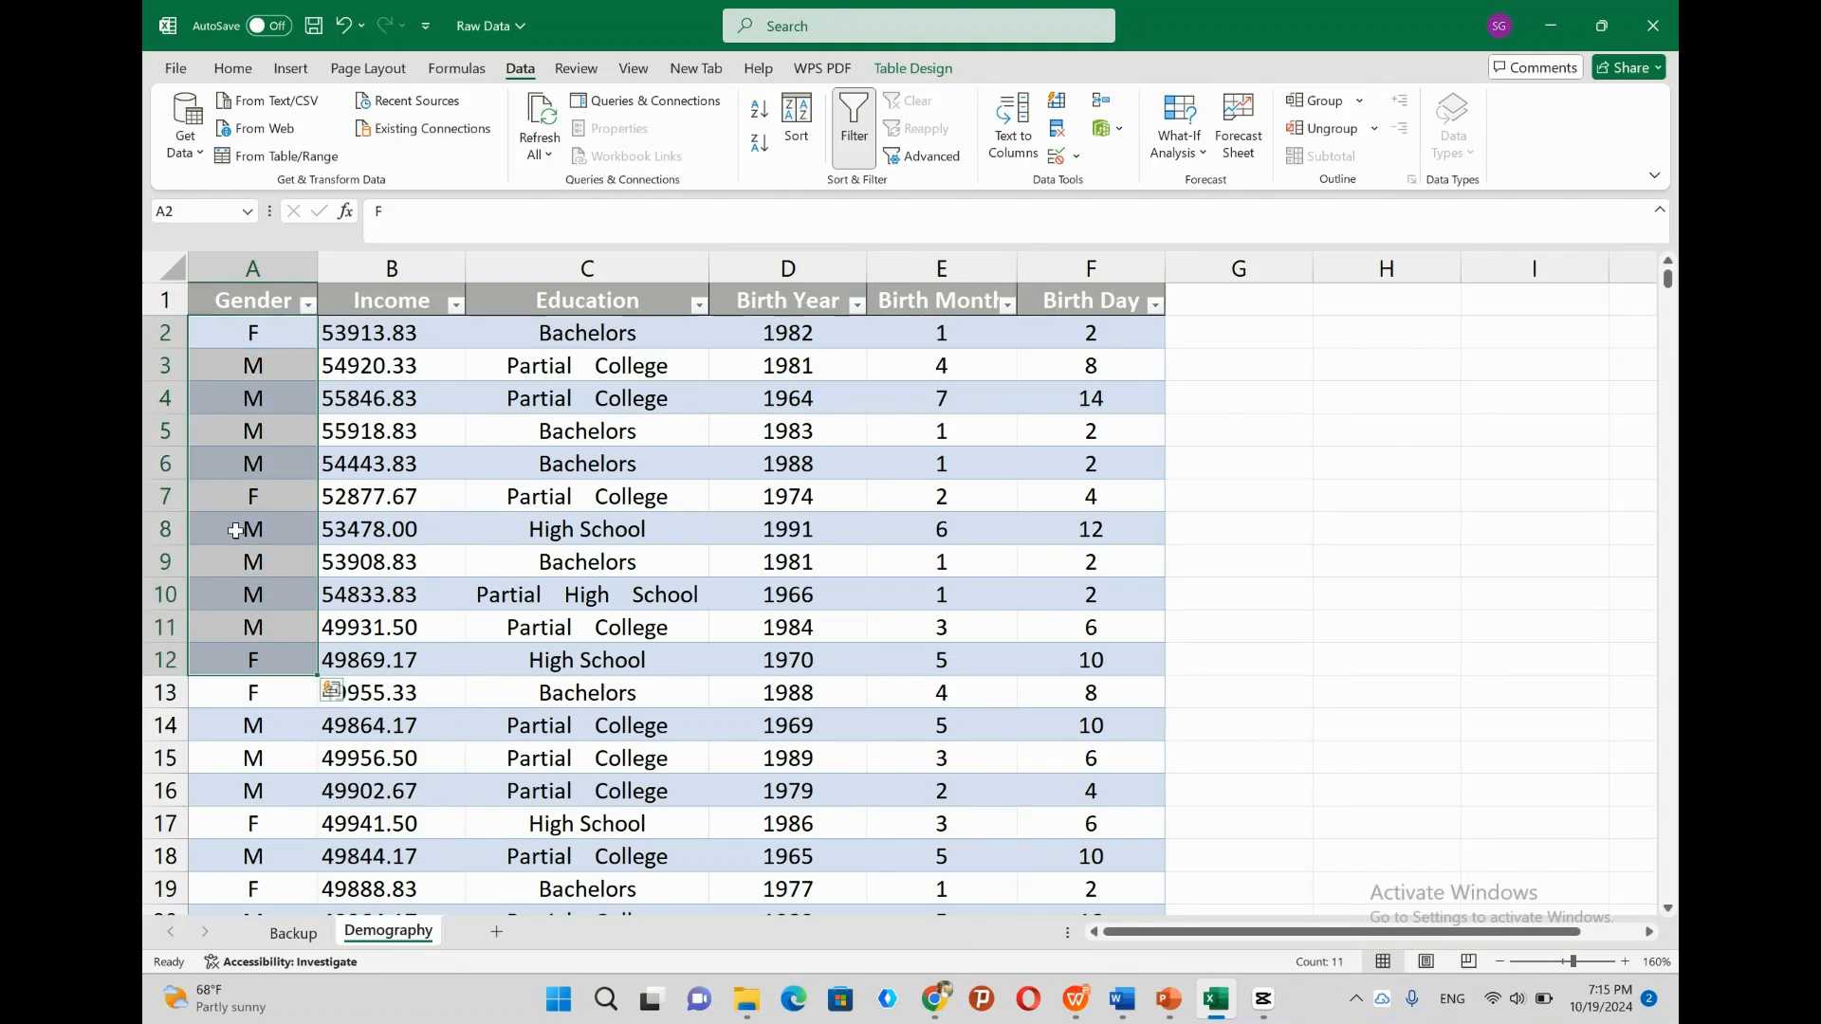
scroll(235, 531, "down", 14)
scroll(235, 569, "up", 14)
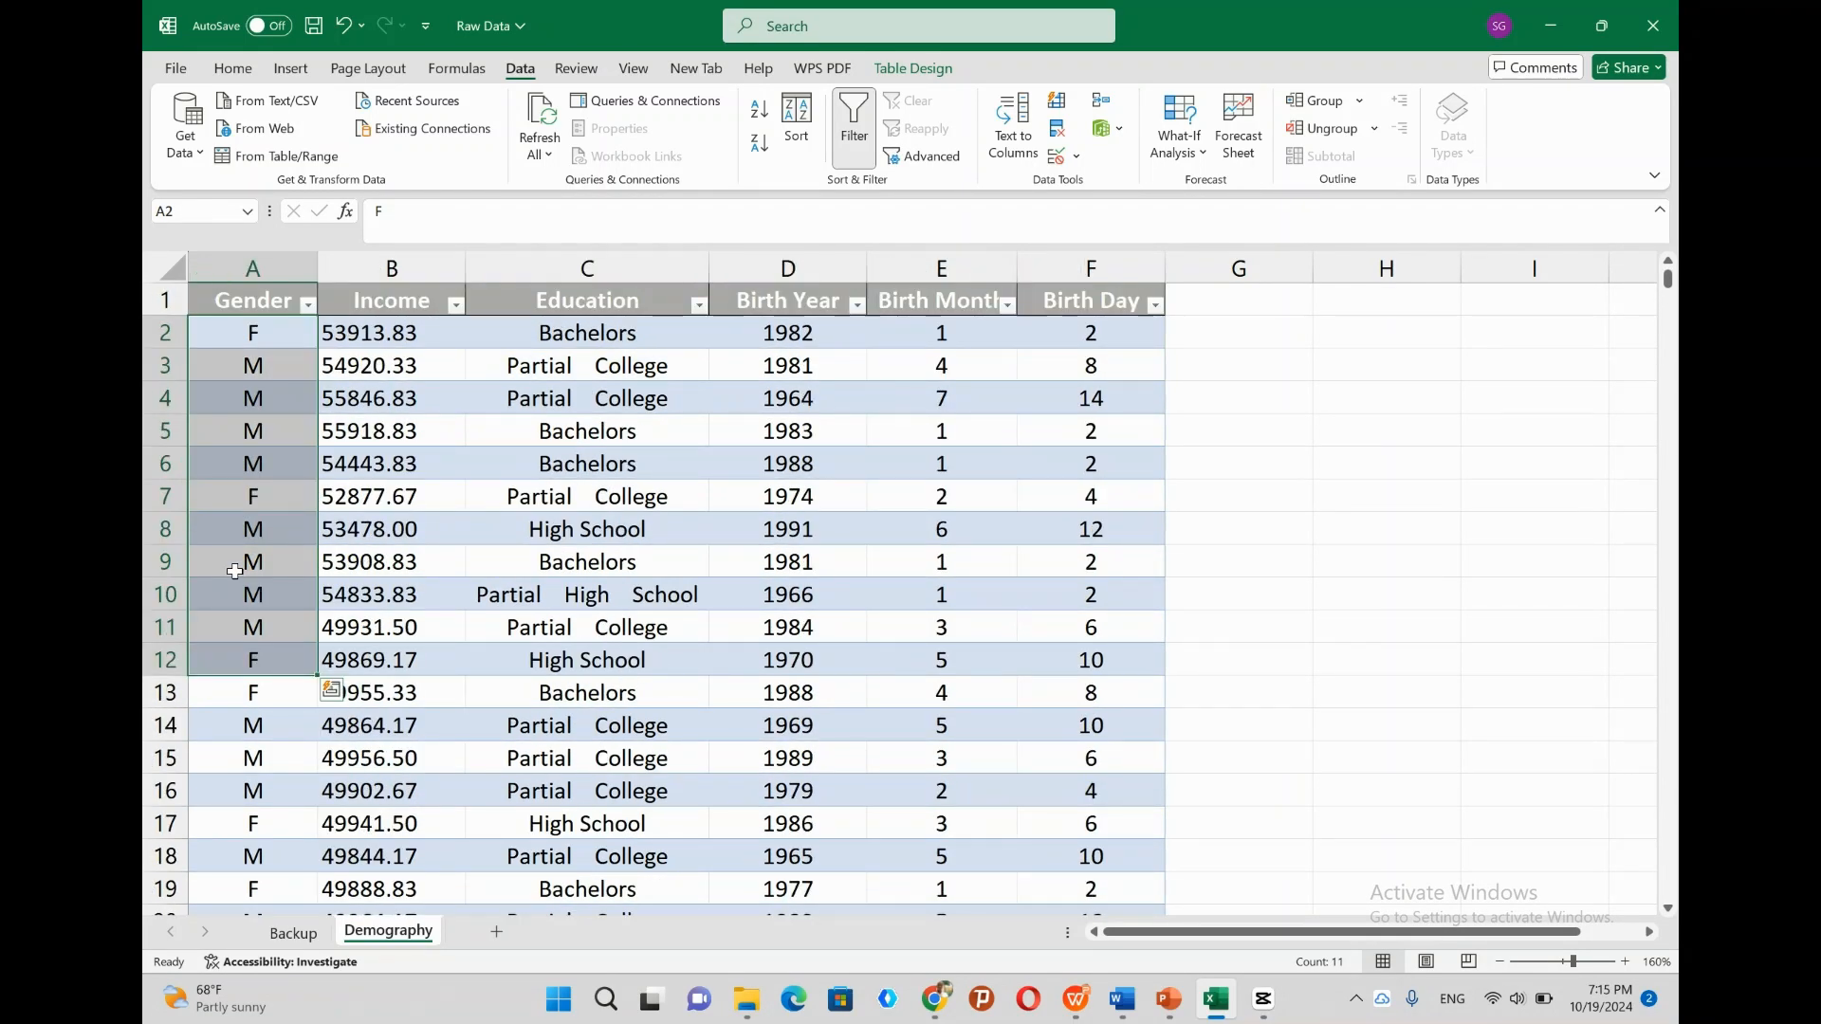
left_click(245, 337)
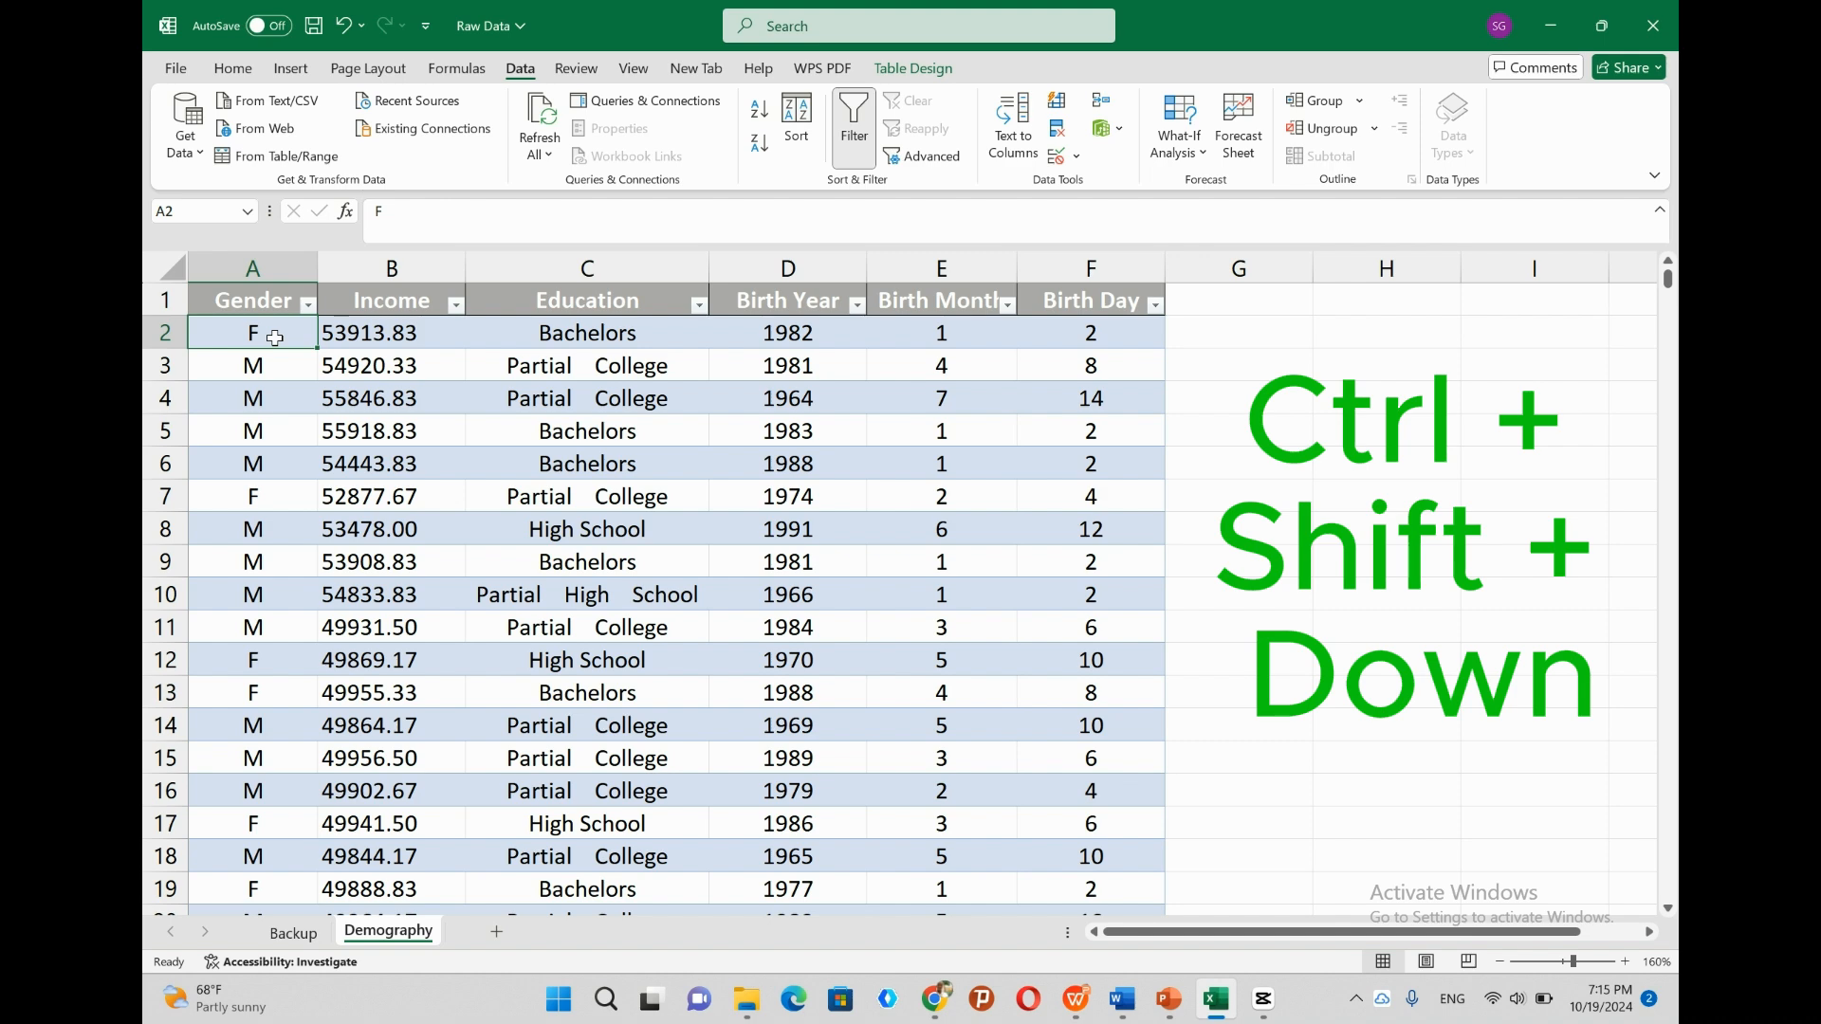
key("ctrl+shift+Down")
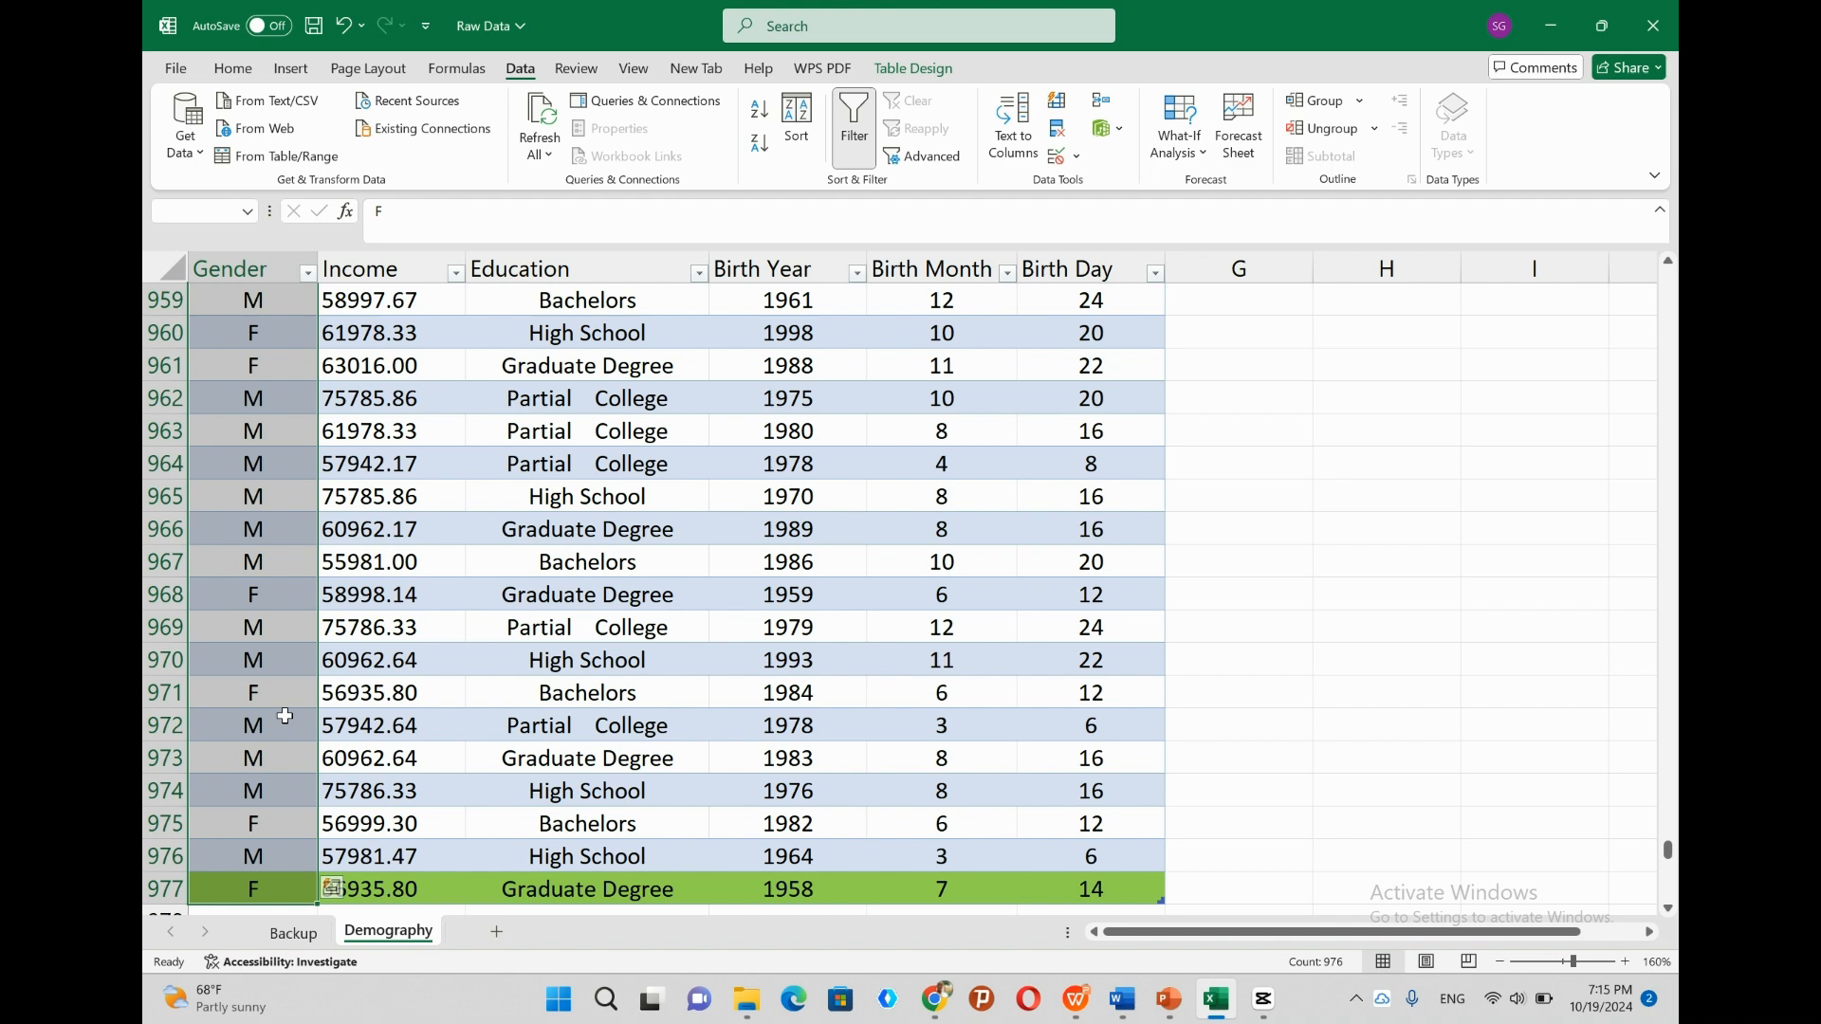
key("ctrl+h")
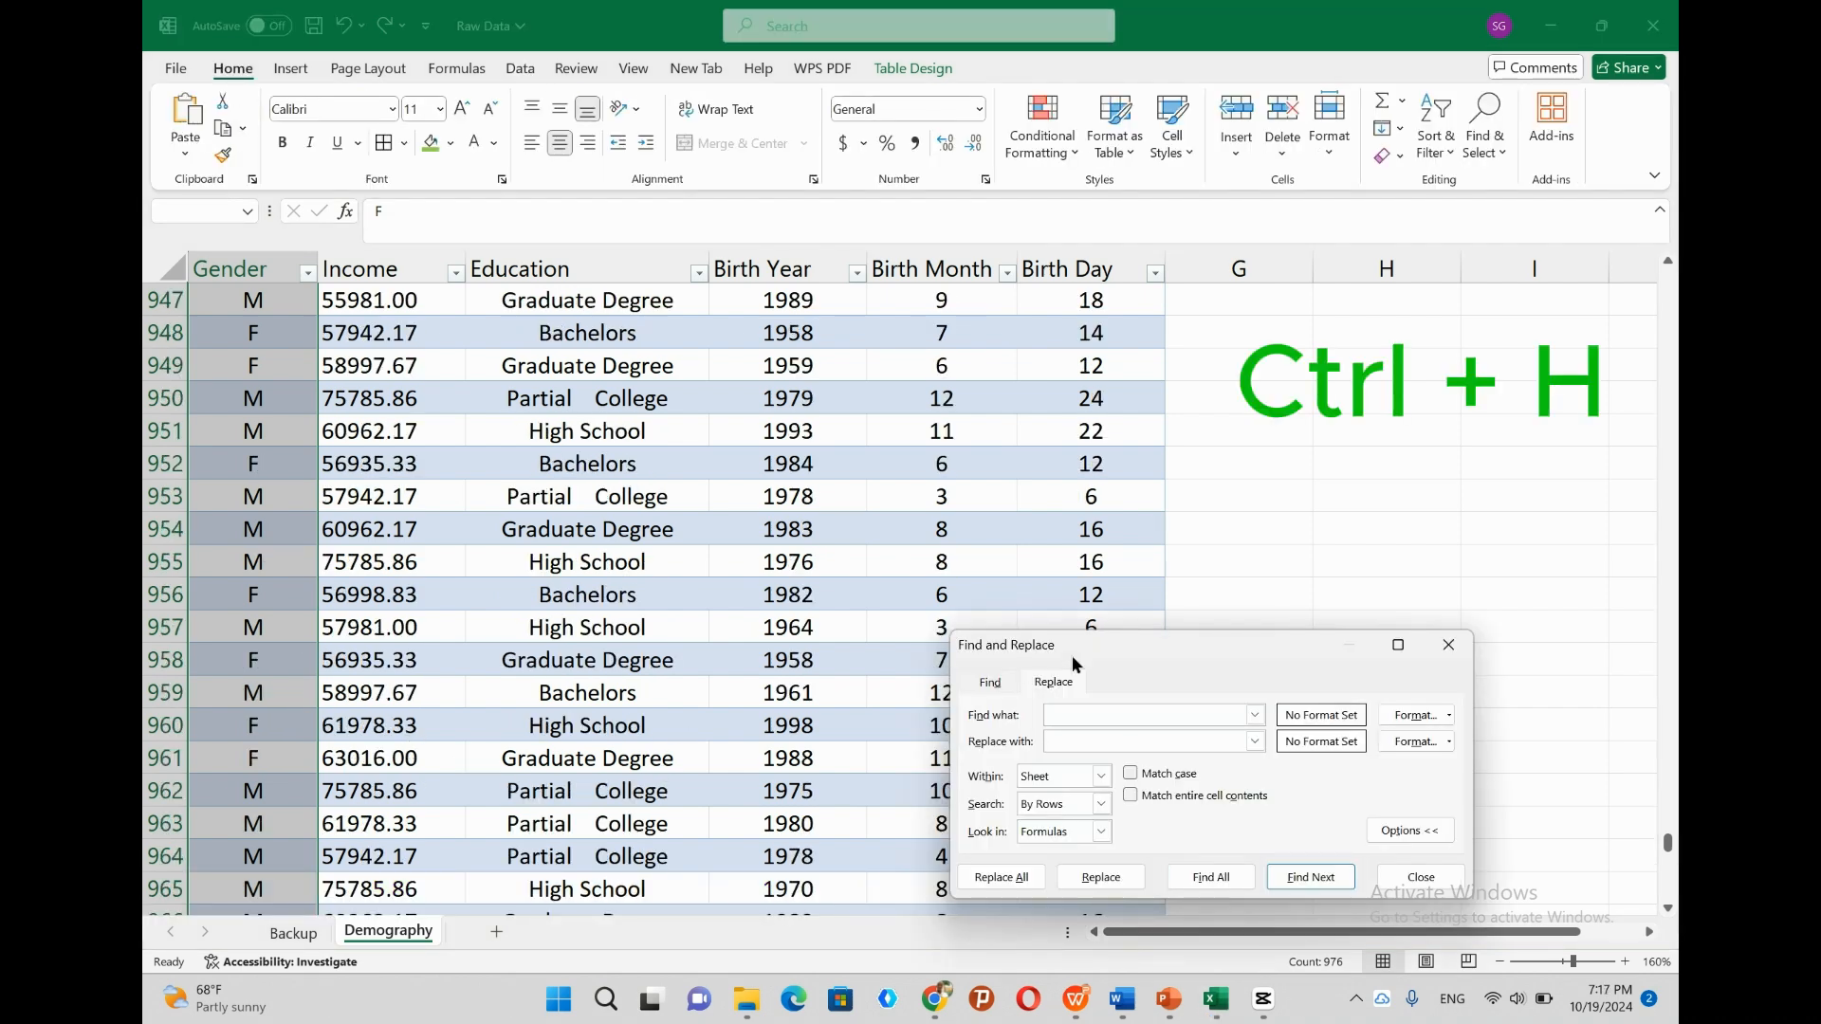
left_click_drag(1147, 643, 1140, 452)
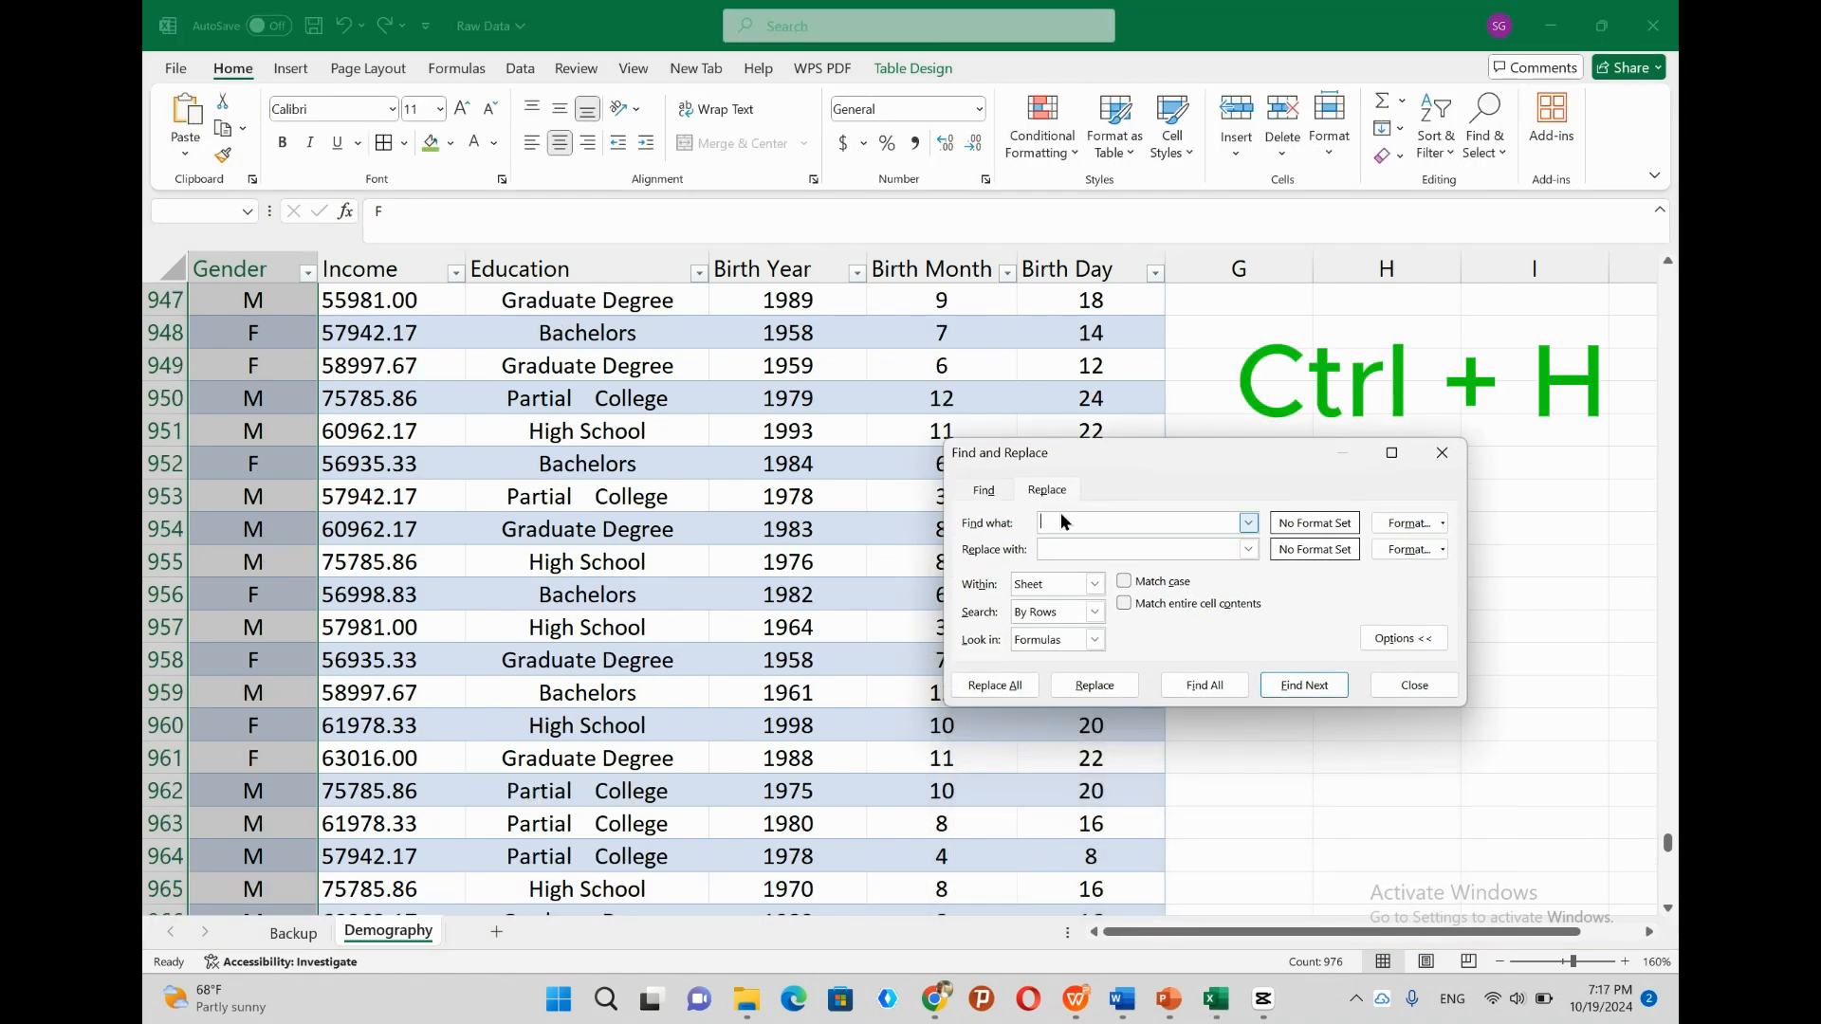
left_click(1439, 455)
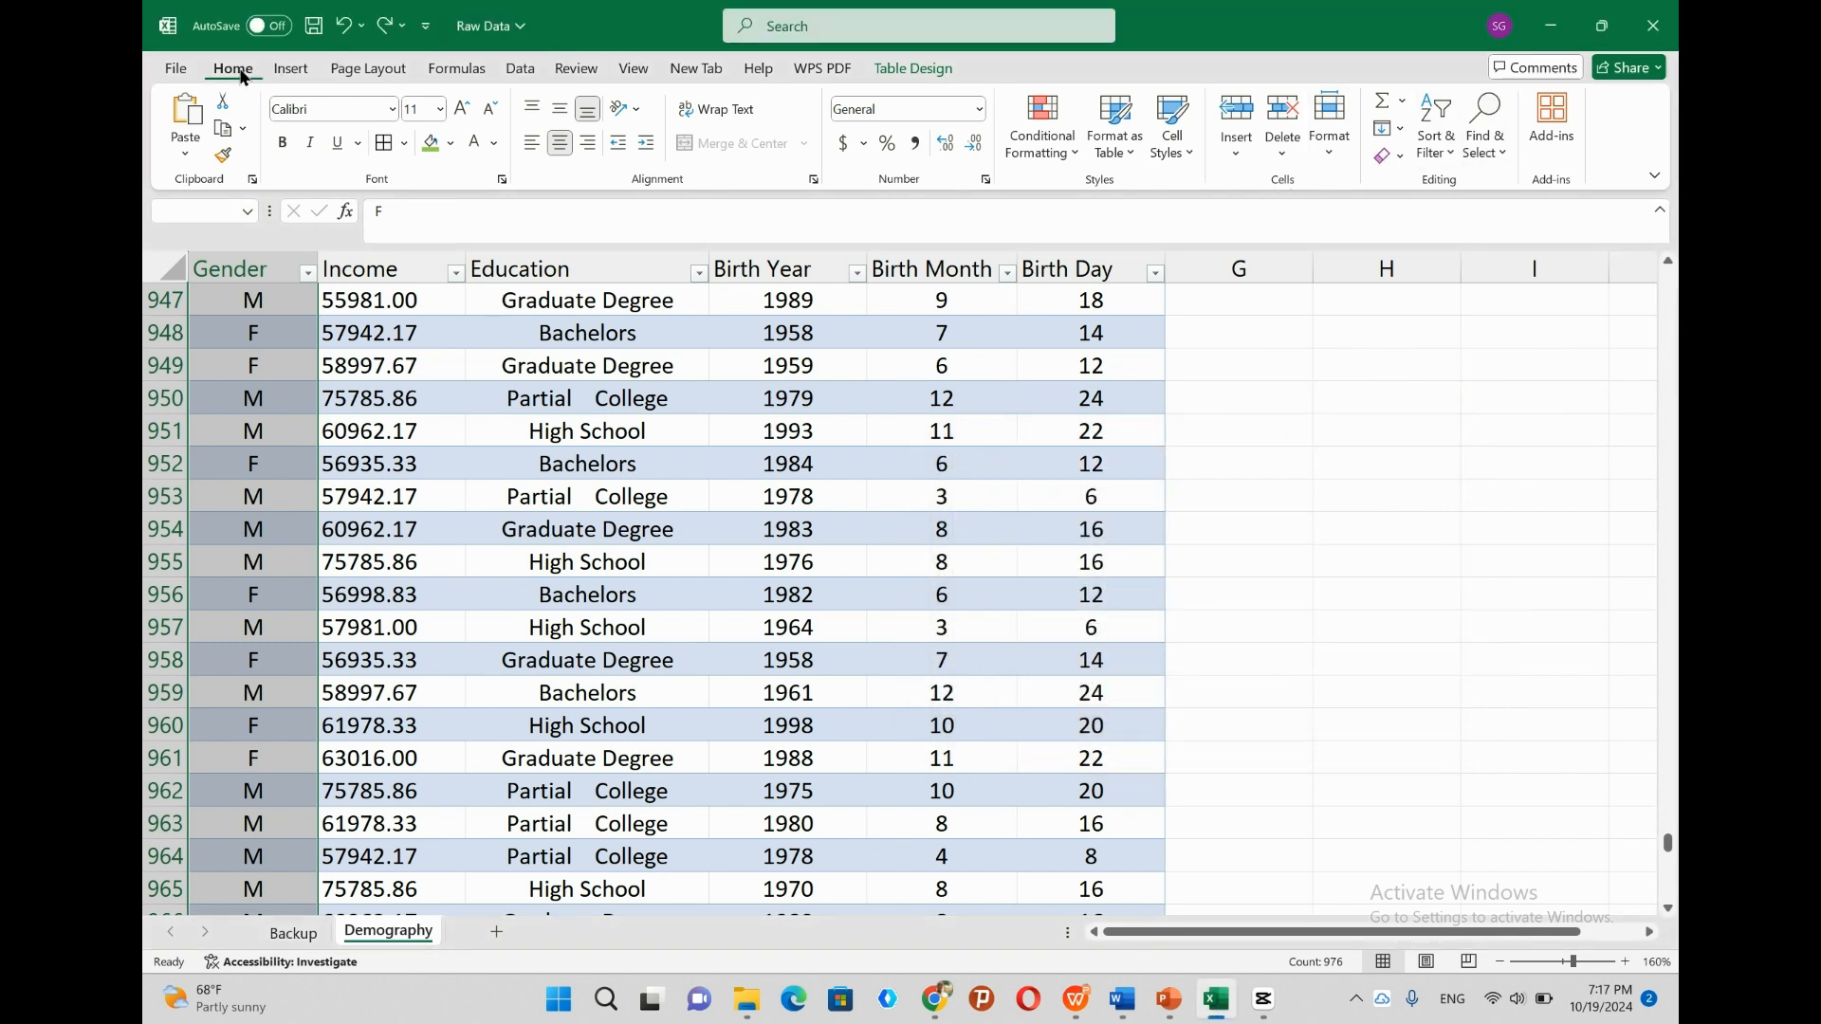
Replace every M with Male in the selected Gender column.
left_click(1481, 133)
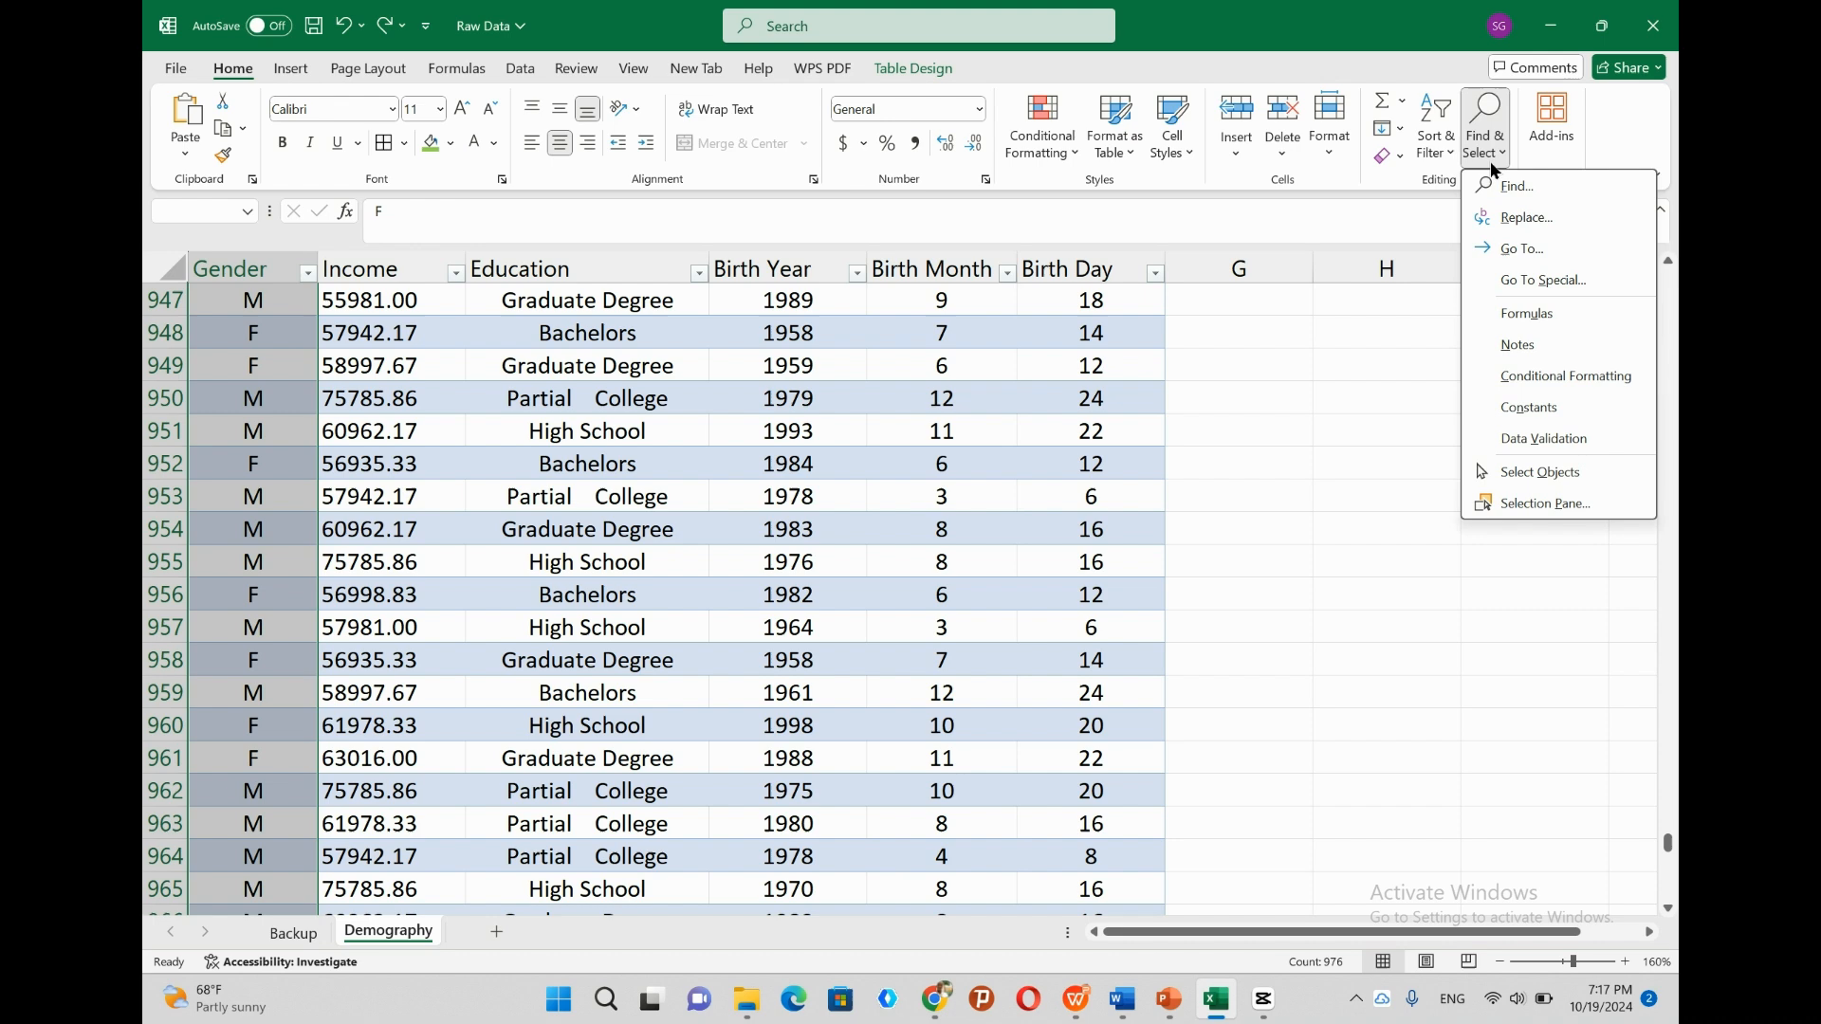
left_click(1521, 217)
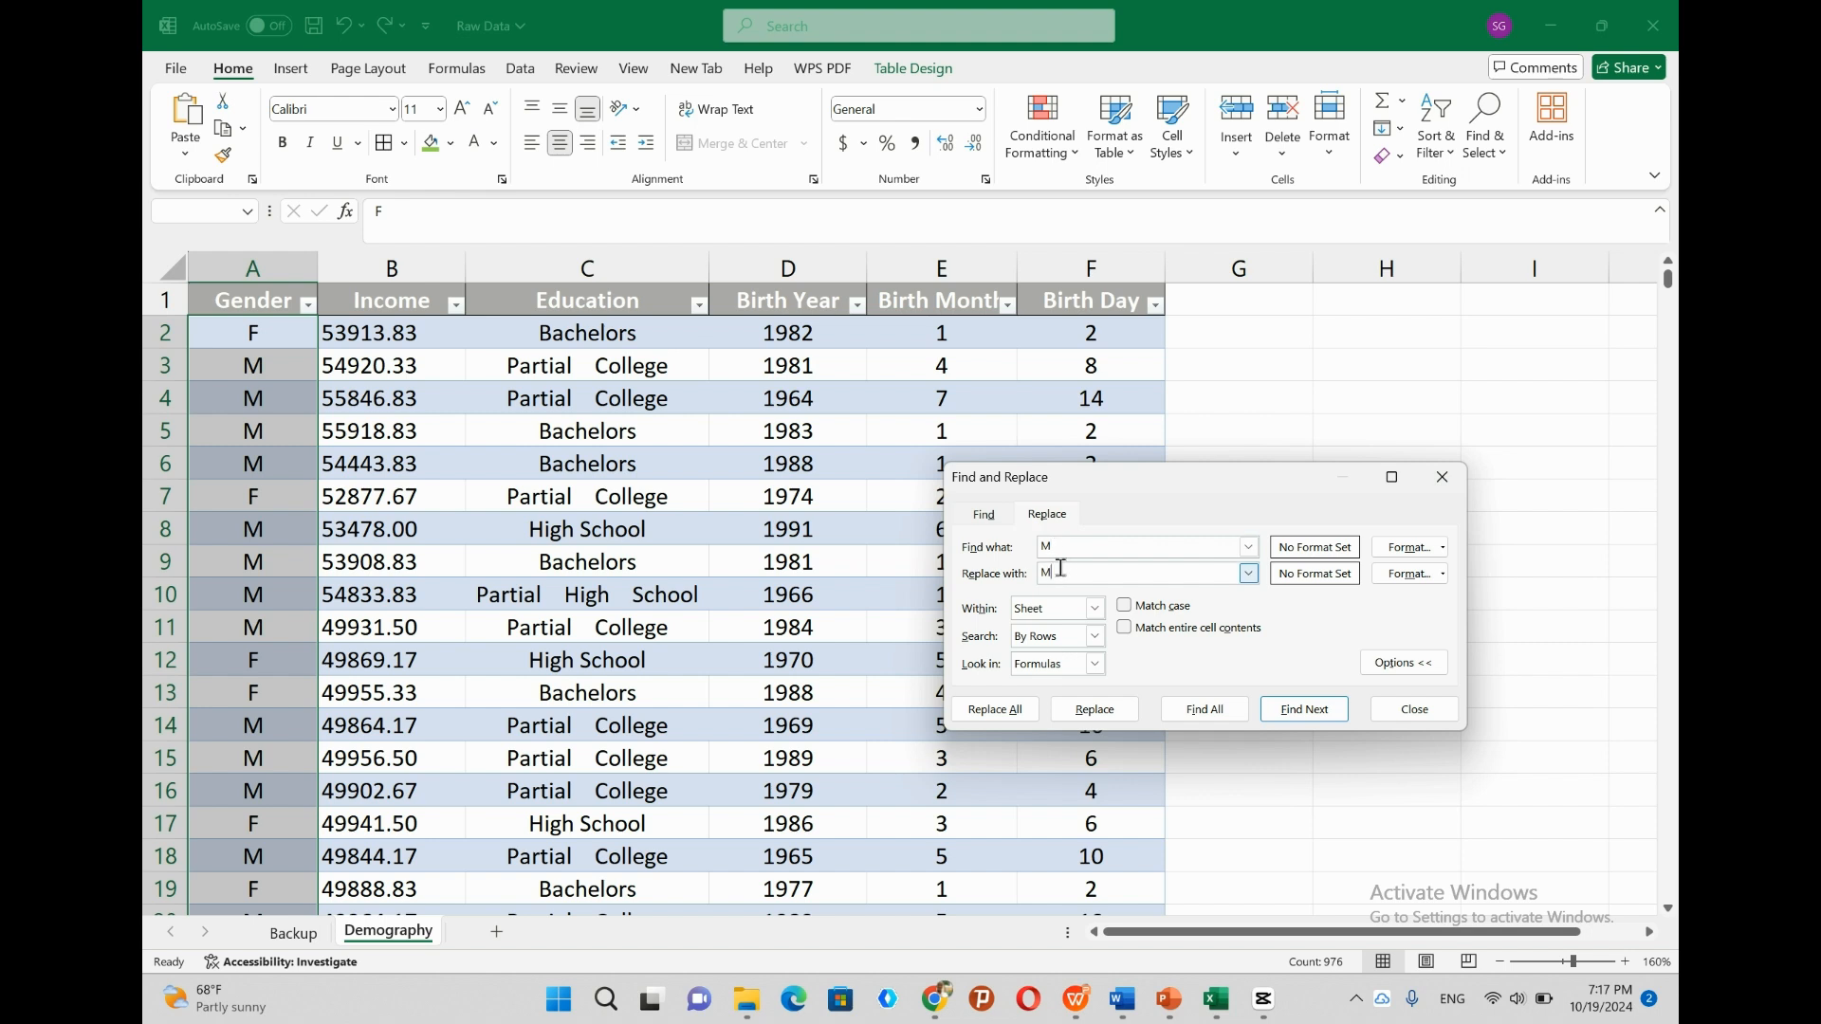
left_click(989, 712)
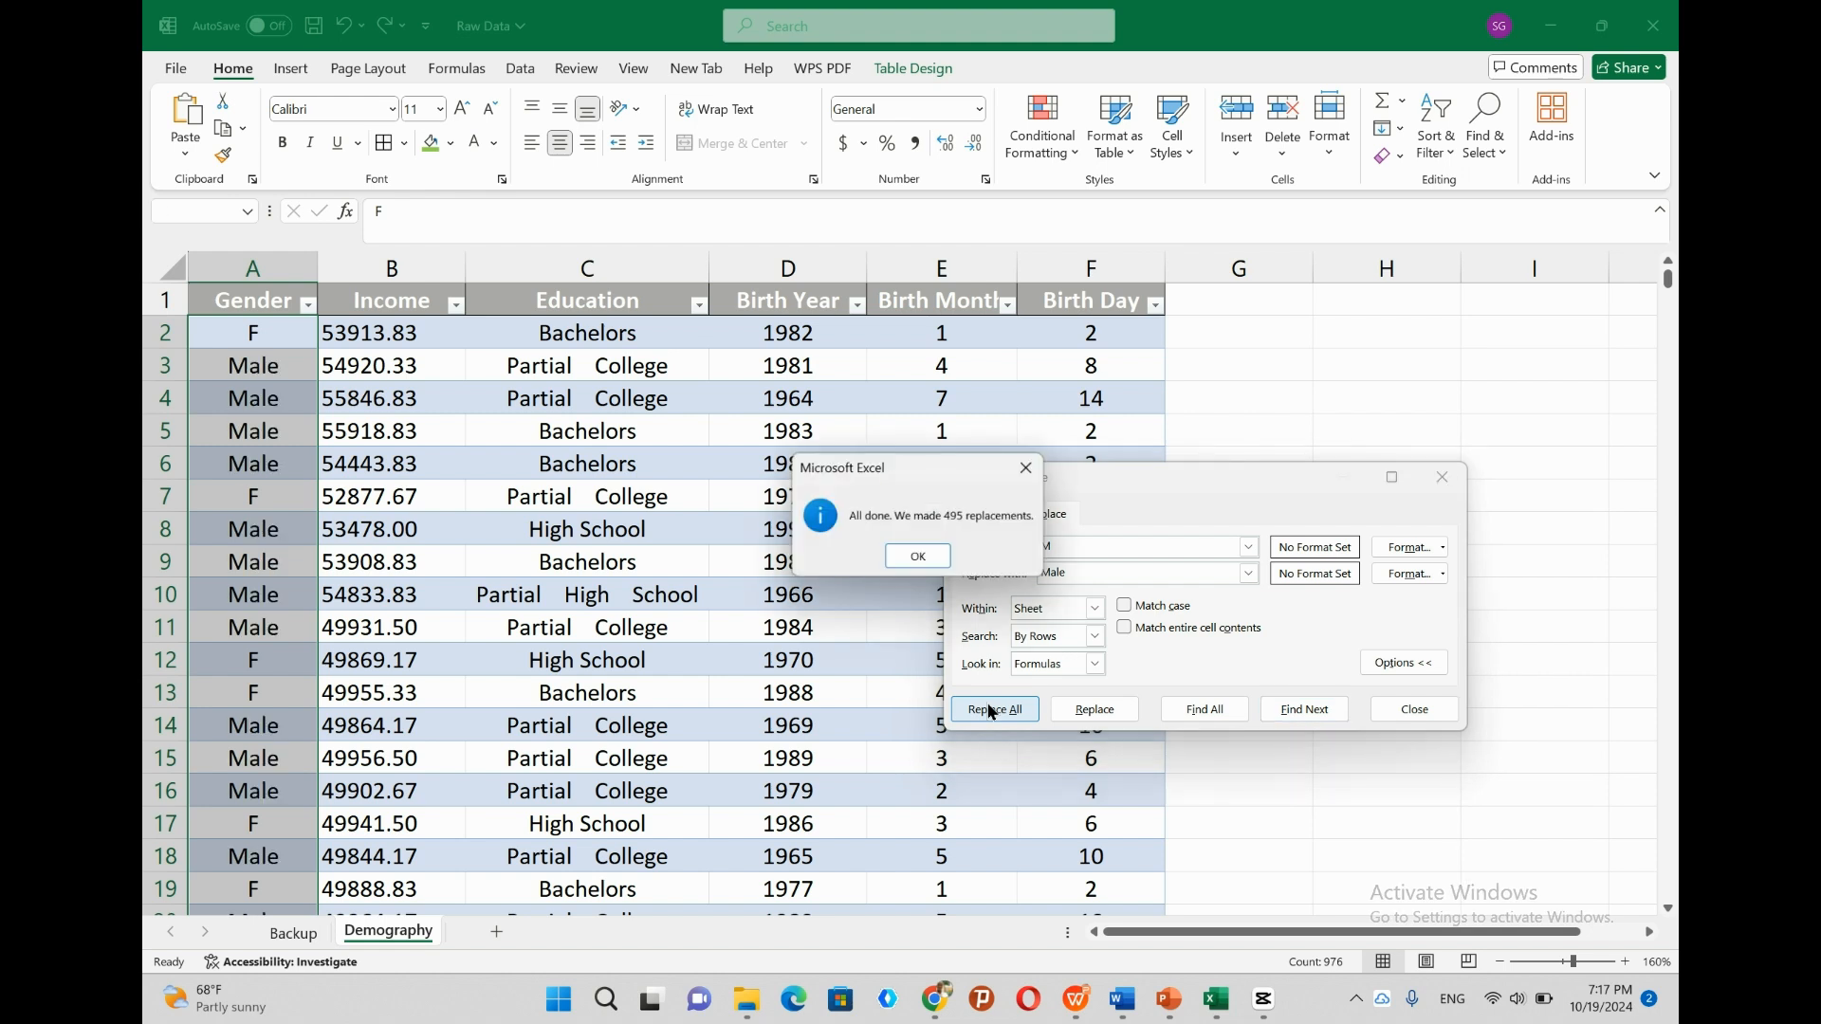
left_click(929, 561)
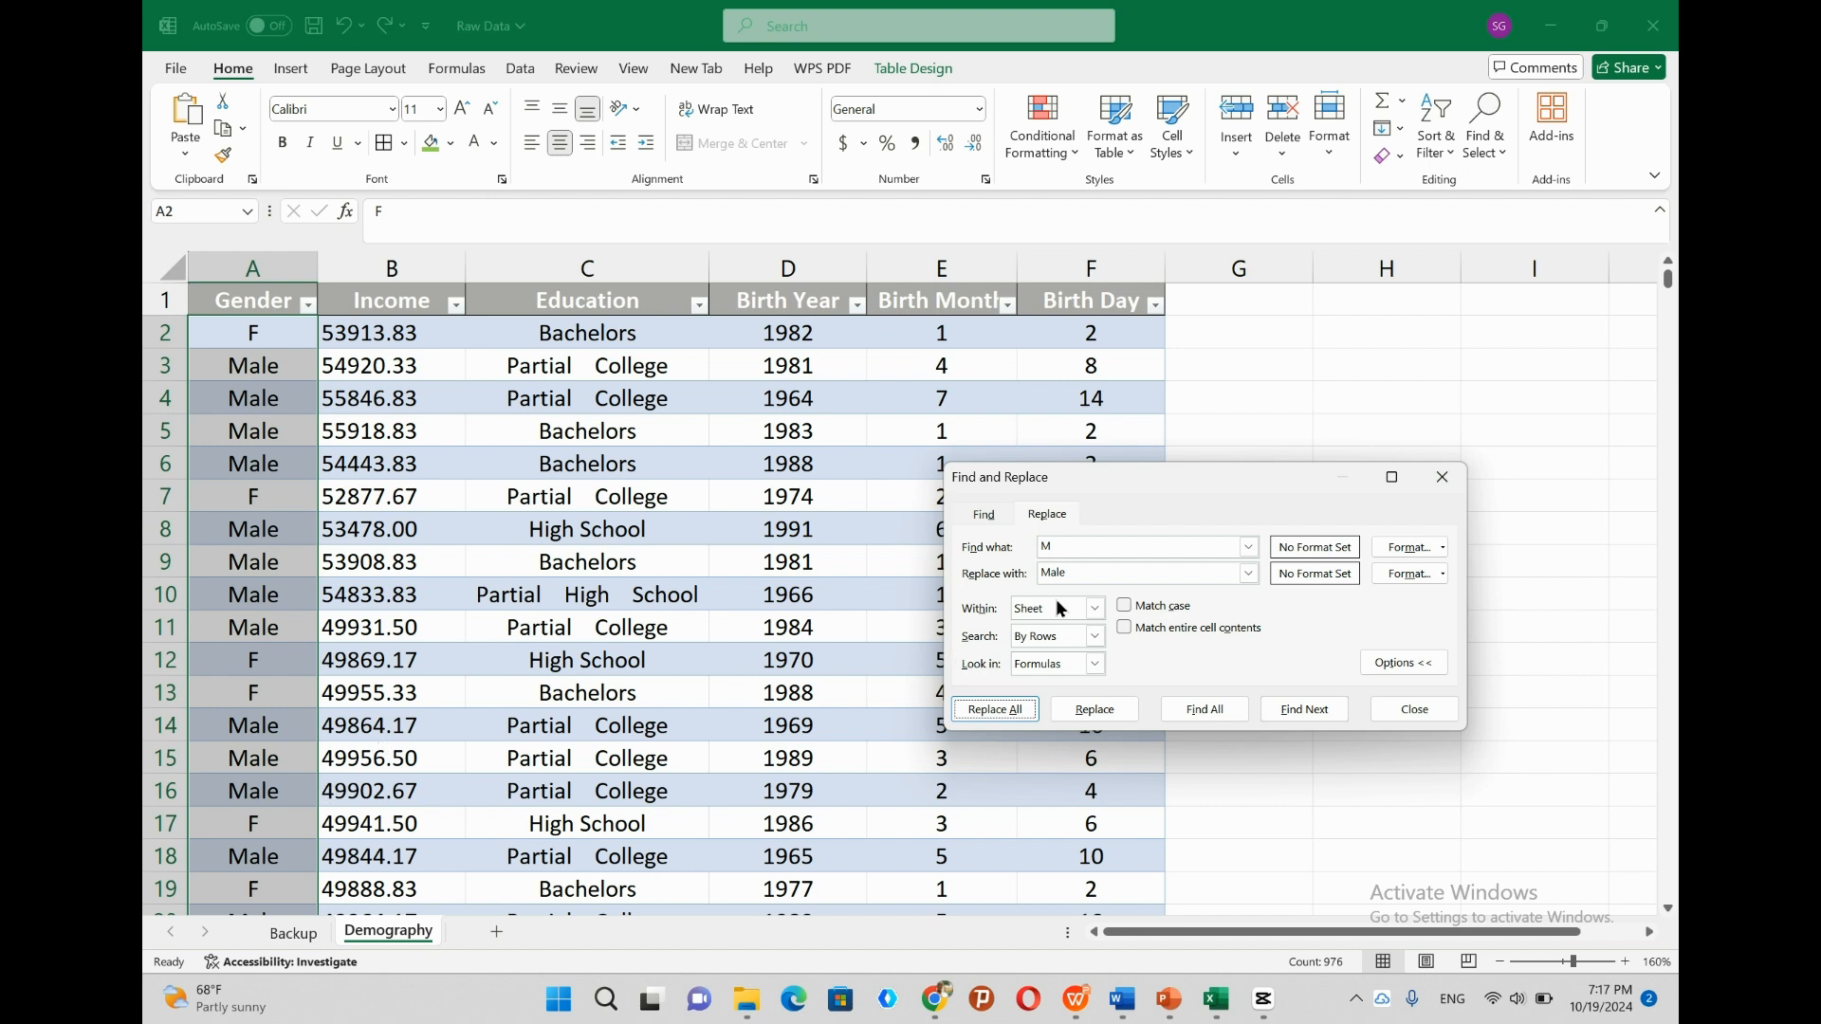
Replace every F with Female in the selected Gender column and close Find and Replace.
left_click(1035, 547)
type("F")
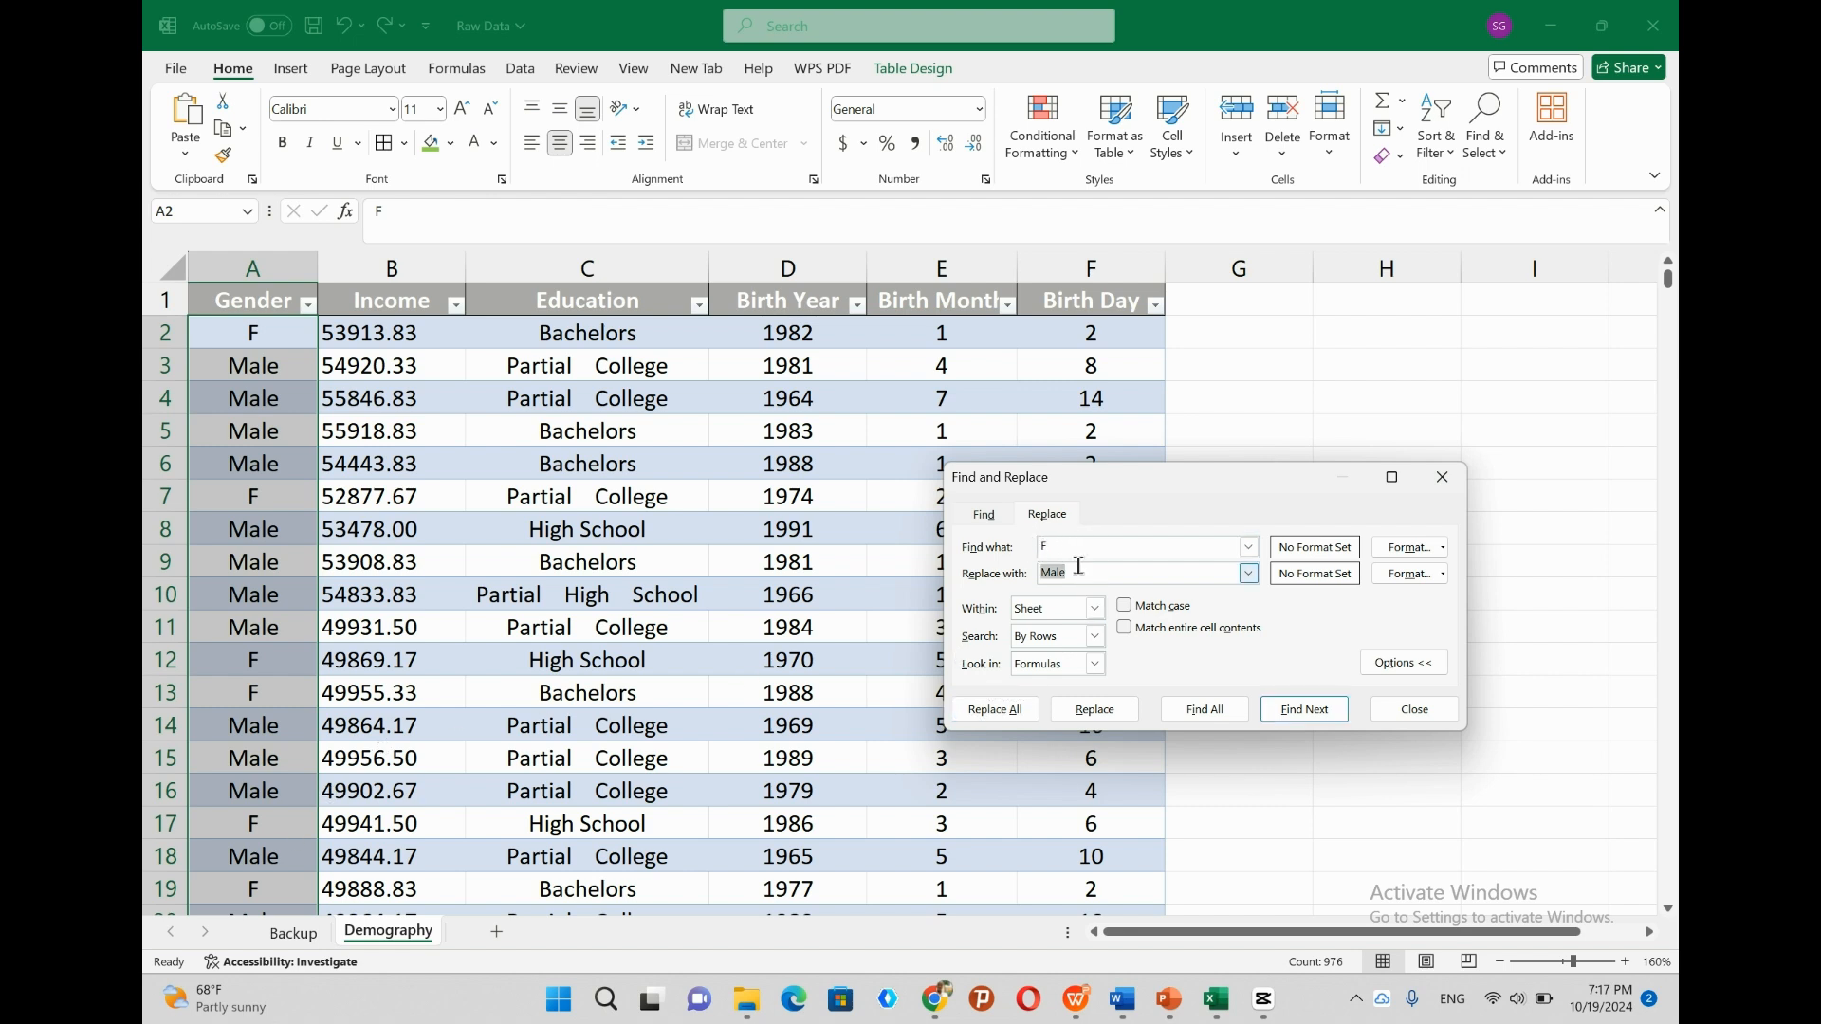
type("Female")
left_click(996, 710)
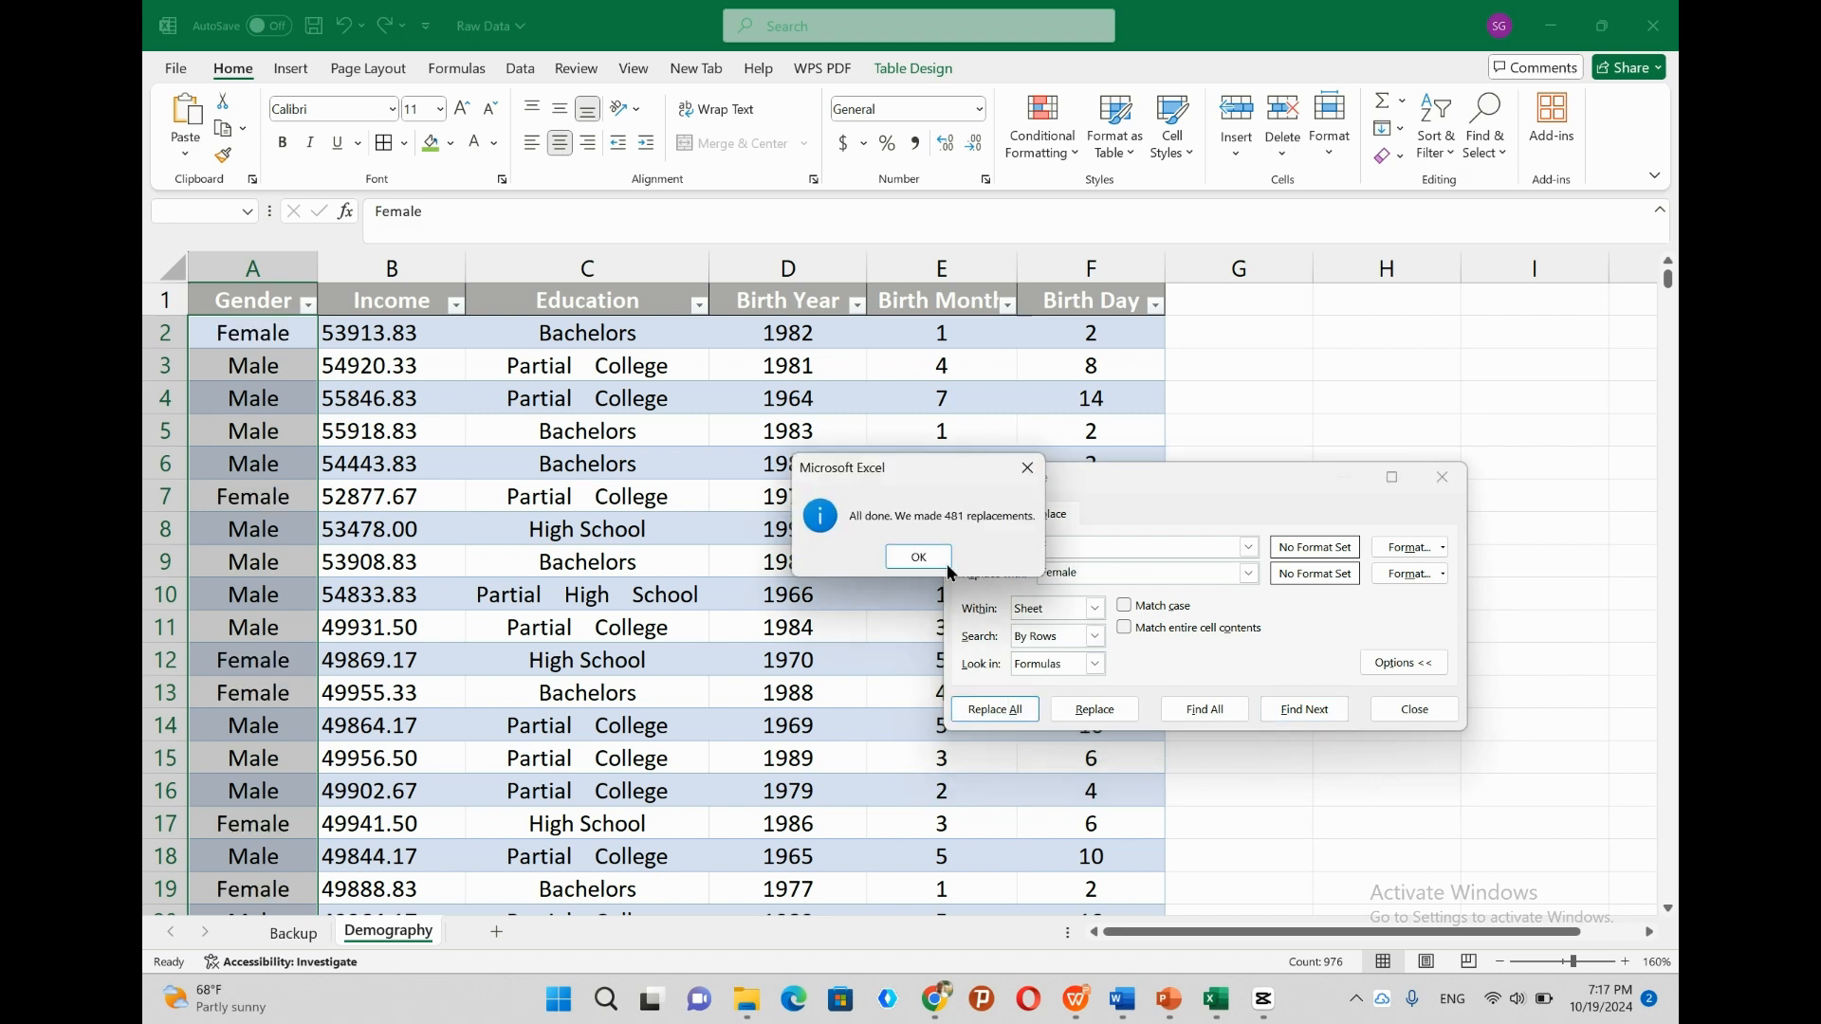
left_click(920, 557)
left_click(1414, 709)
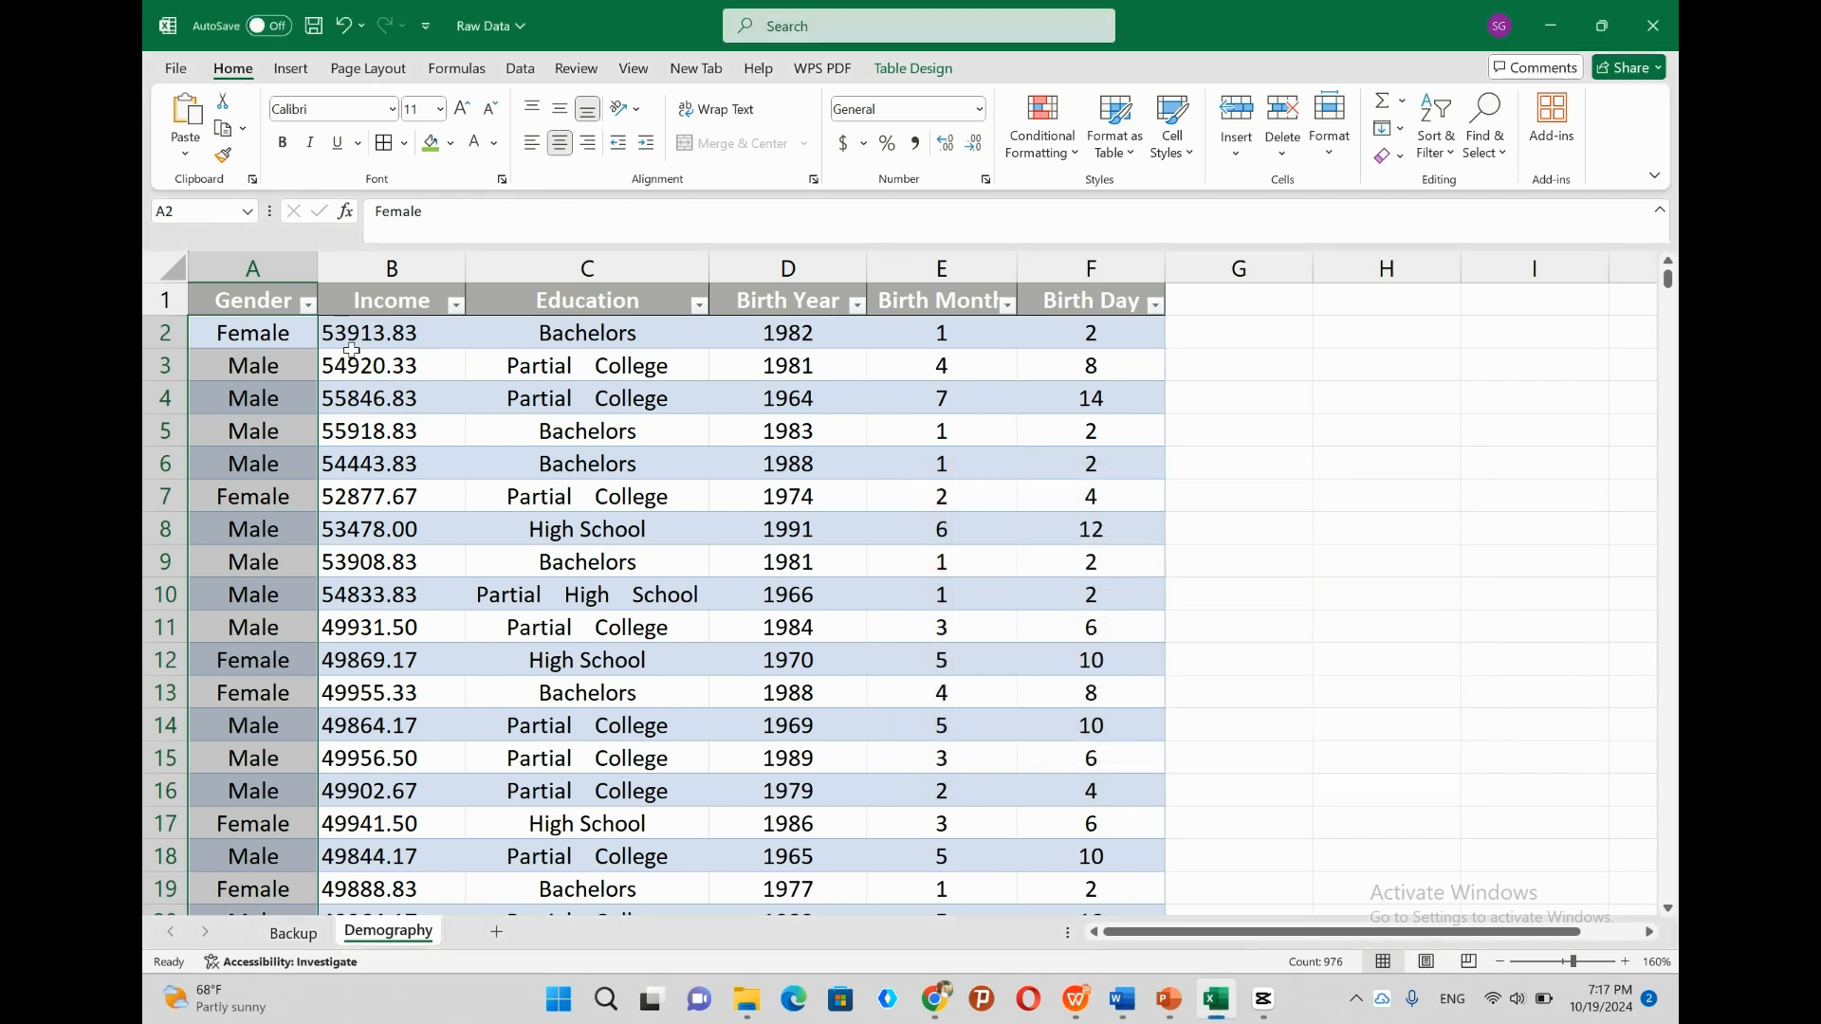
Examine the decimal values throughout the Income column and return to the beginning of the table.
left_click(361, 308)
left_click(369, 341)
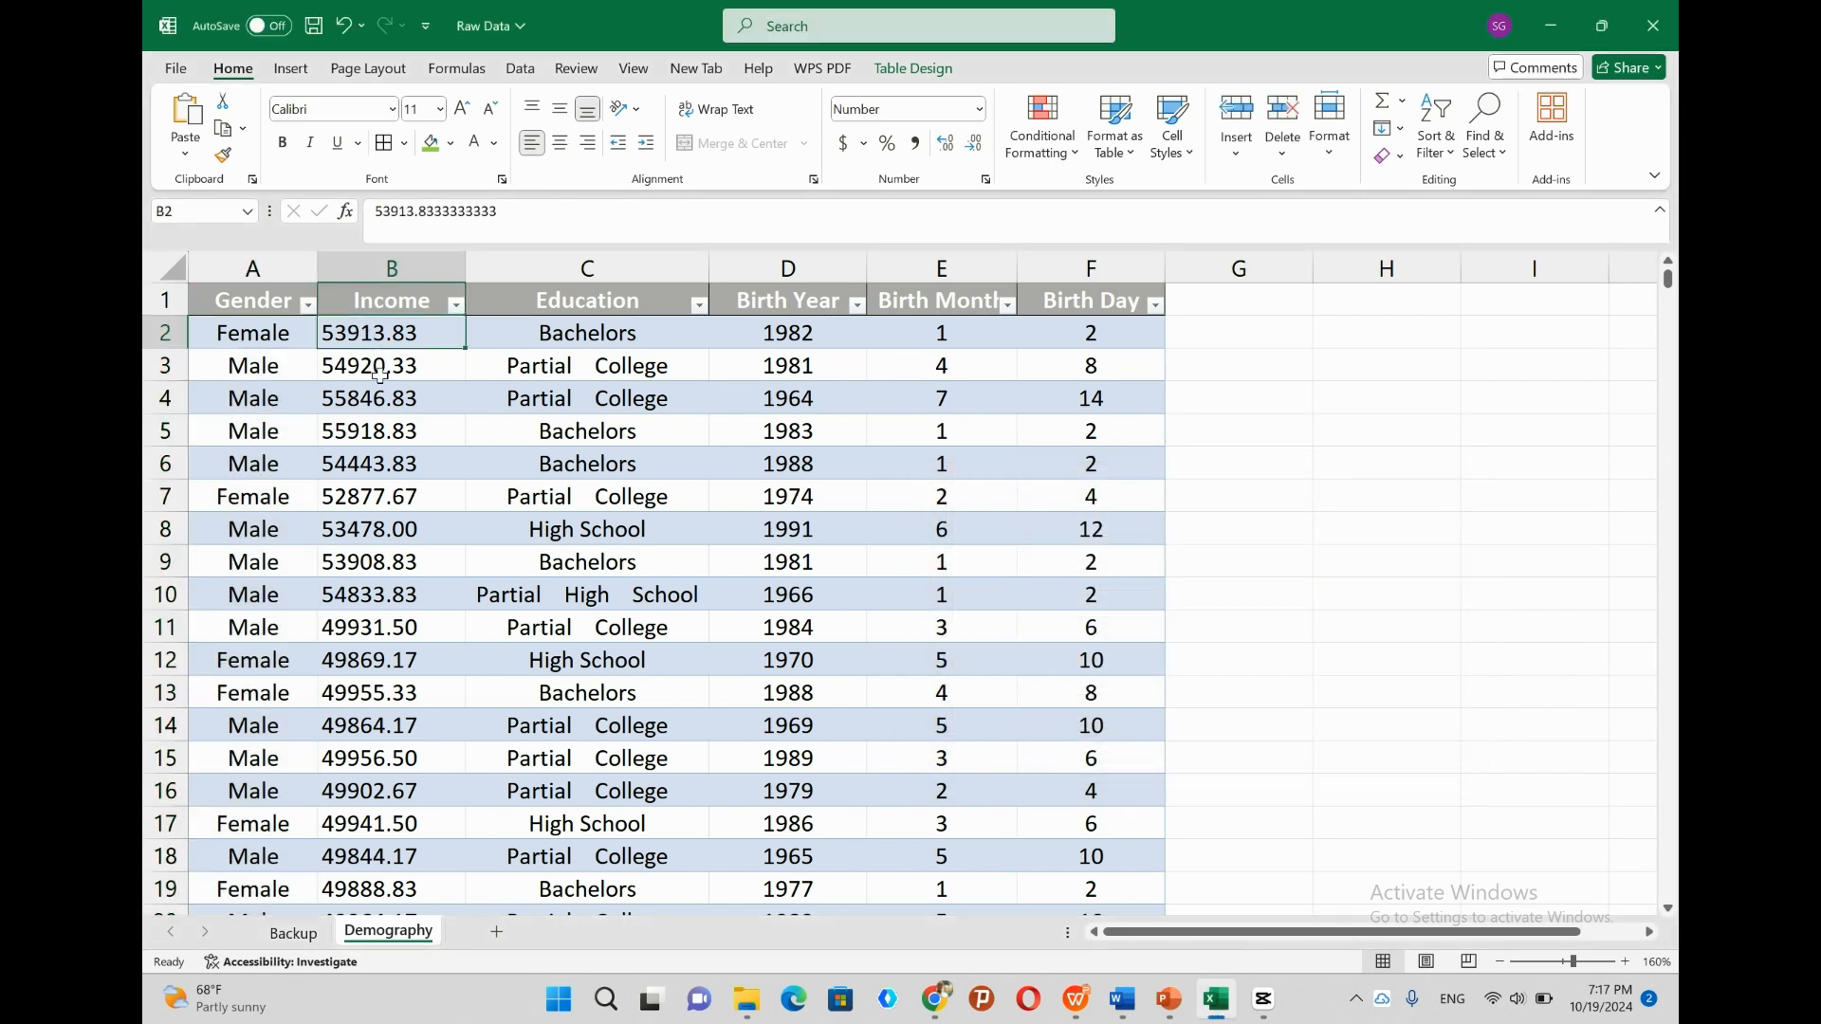
left_click(379, 375)
left_click(379, 431)
left_click(379, 461)
left_click(385, 323)
left_click_drag(385, 324, 375, 597)
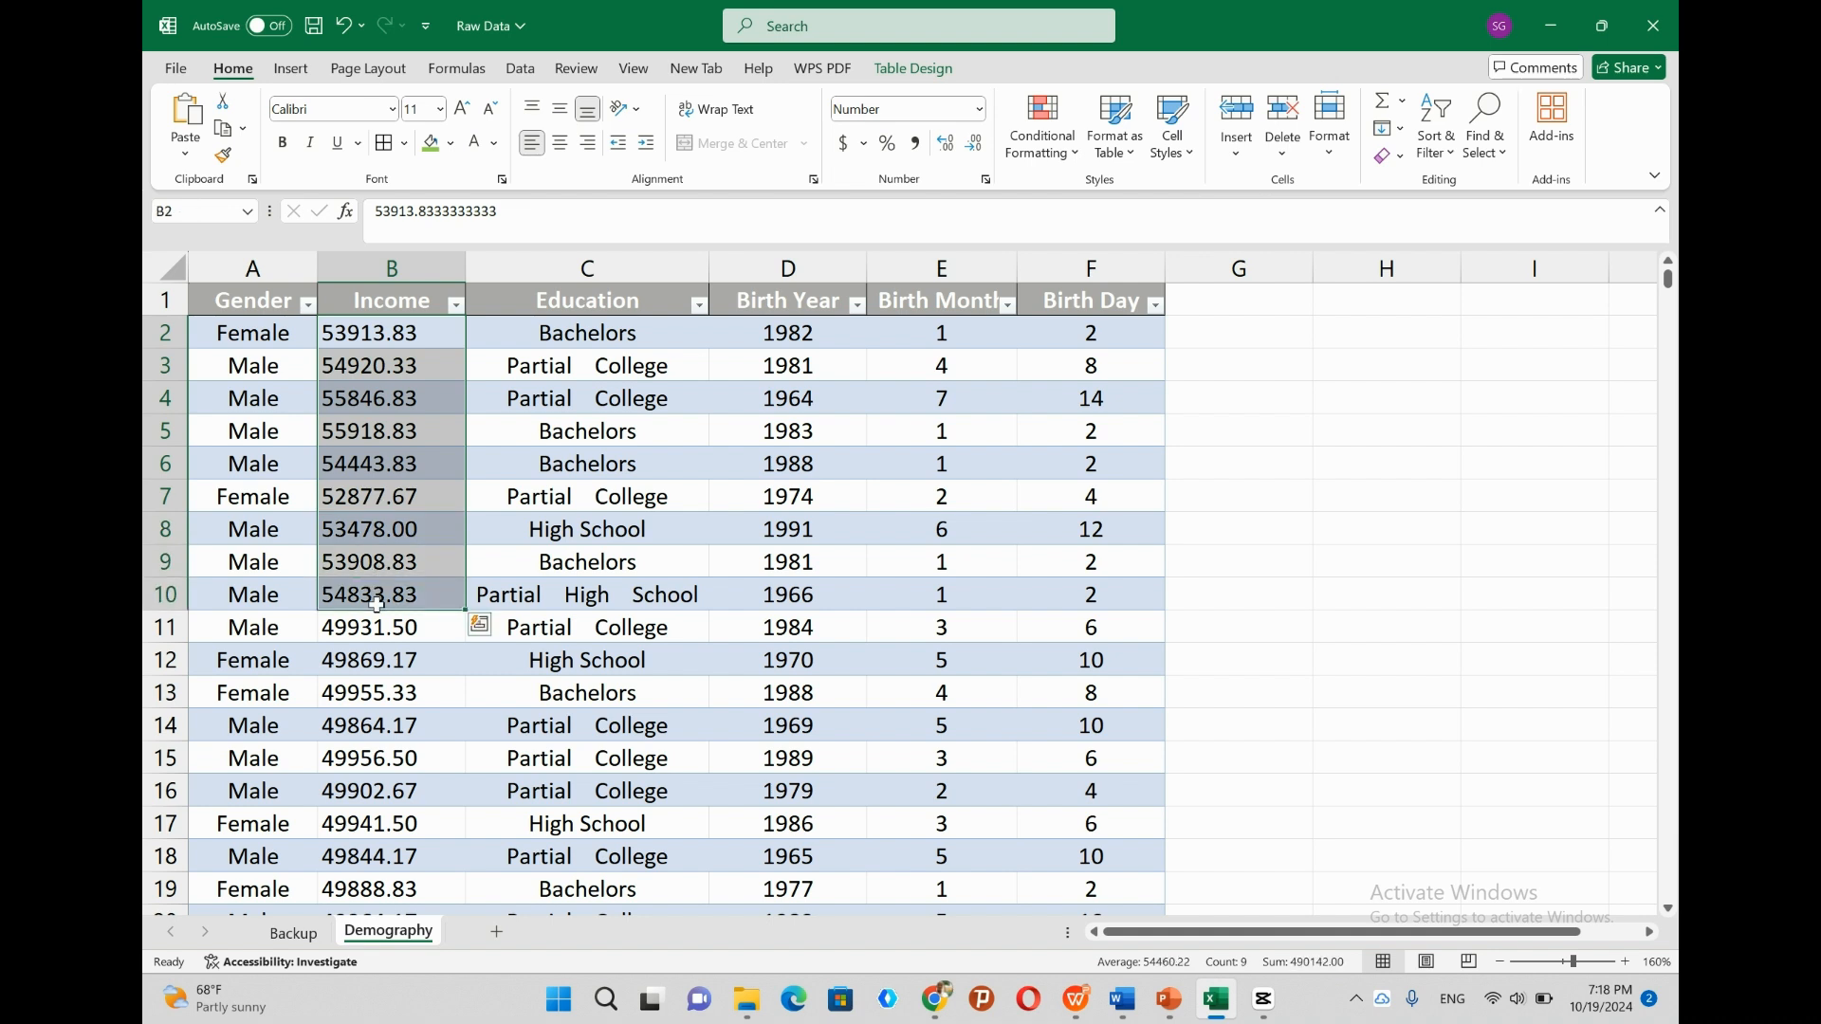
left_click_drag(367, 335, 469, 842)
left_click(389, 341)
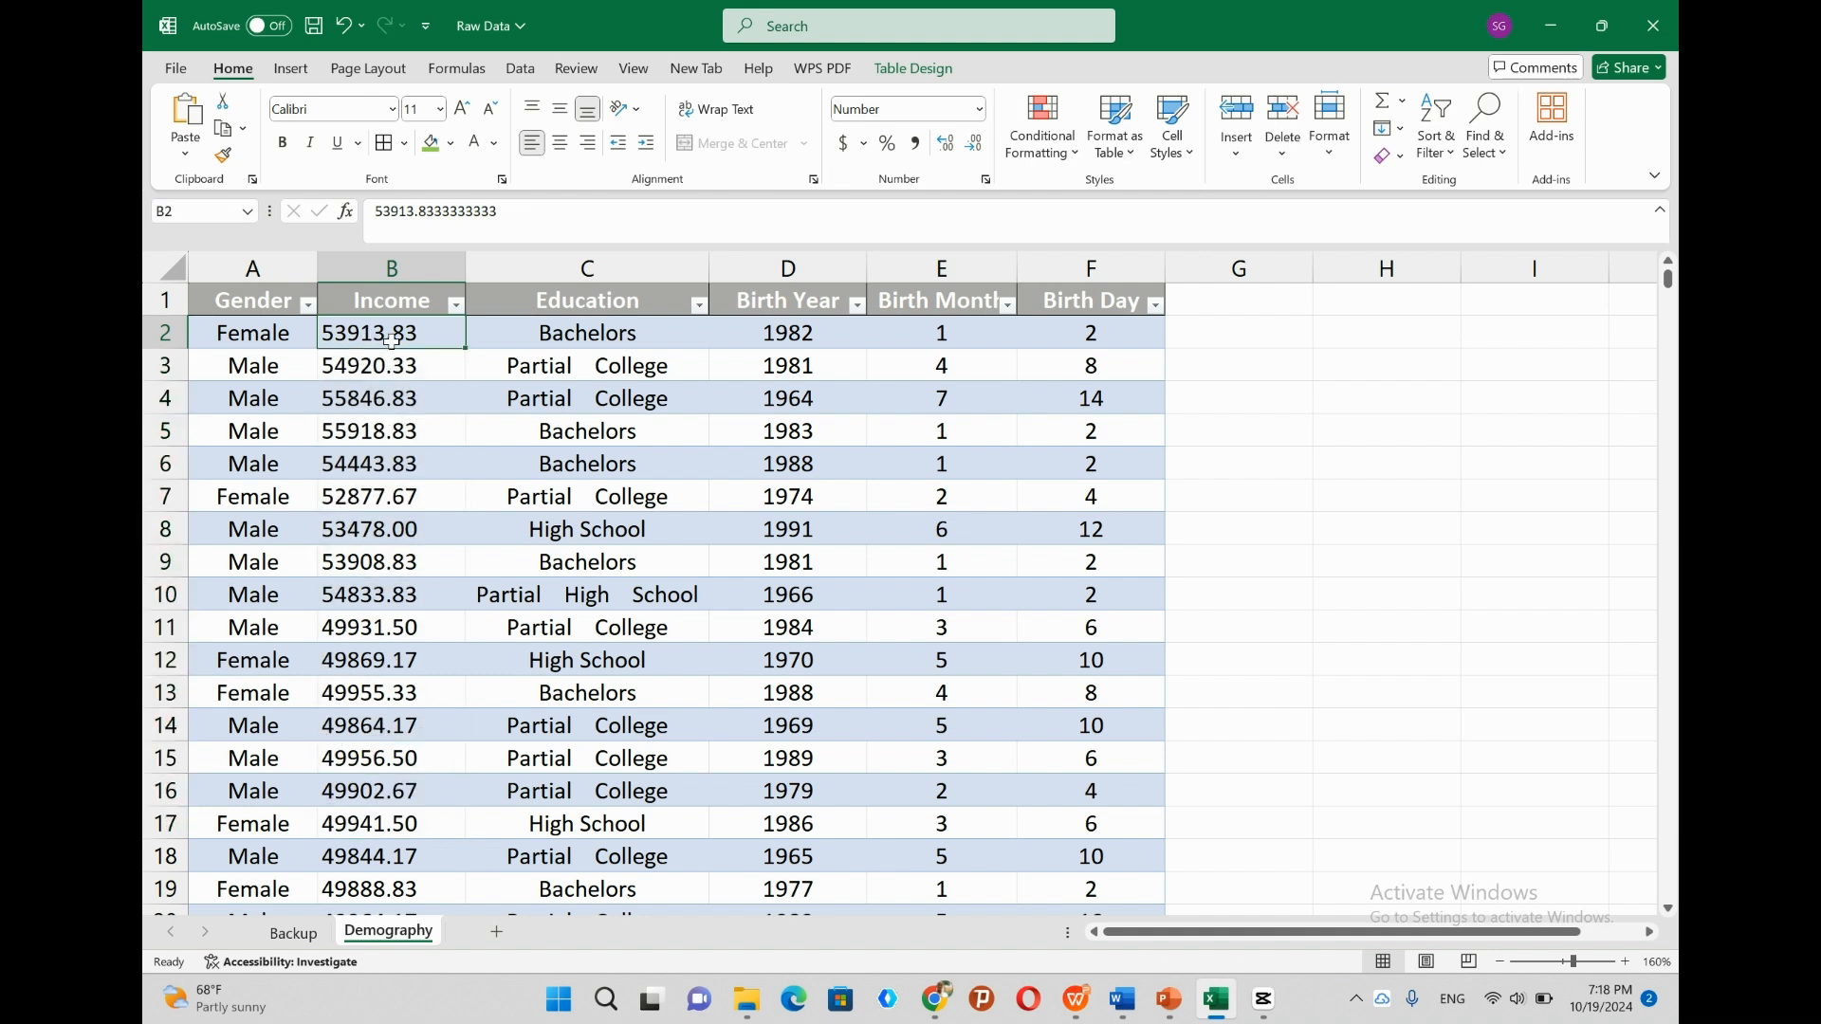
left_click(1184, 332)
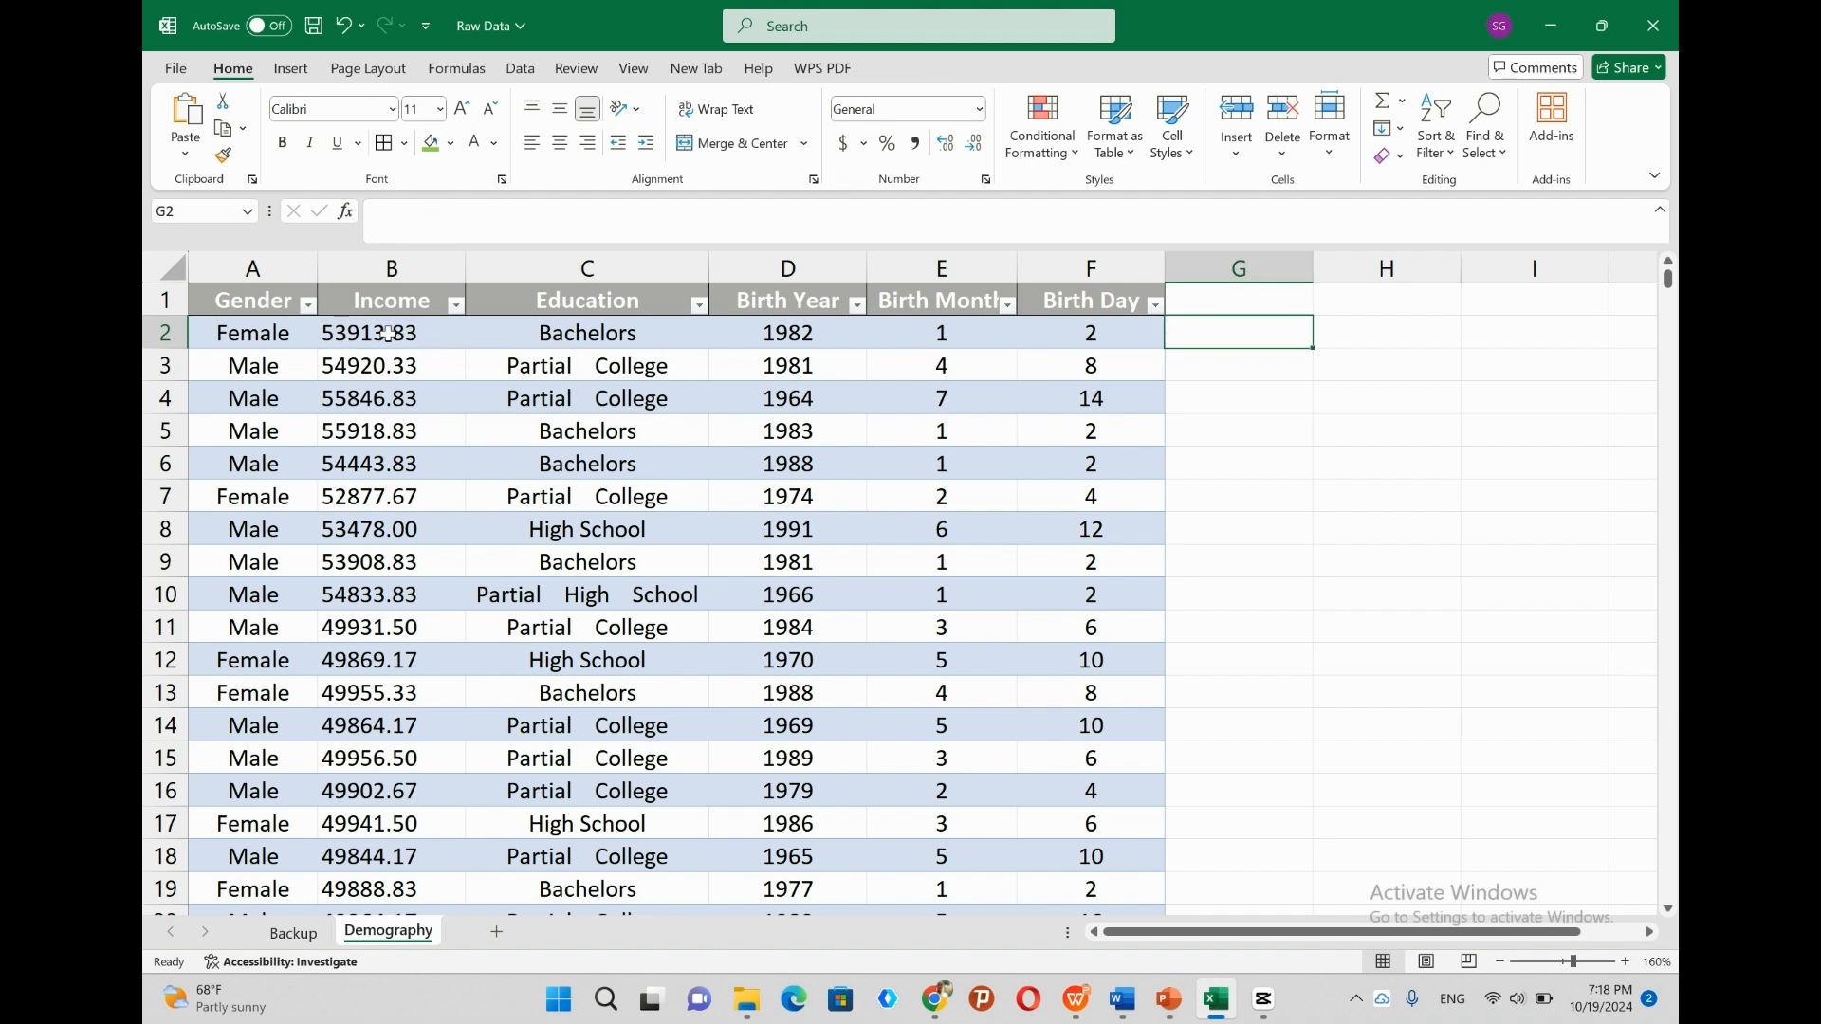
left_click_drag(384, 334, 380, 654)
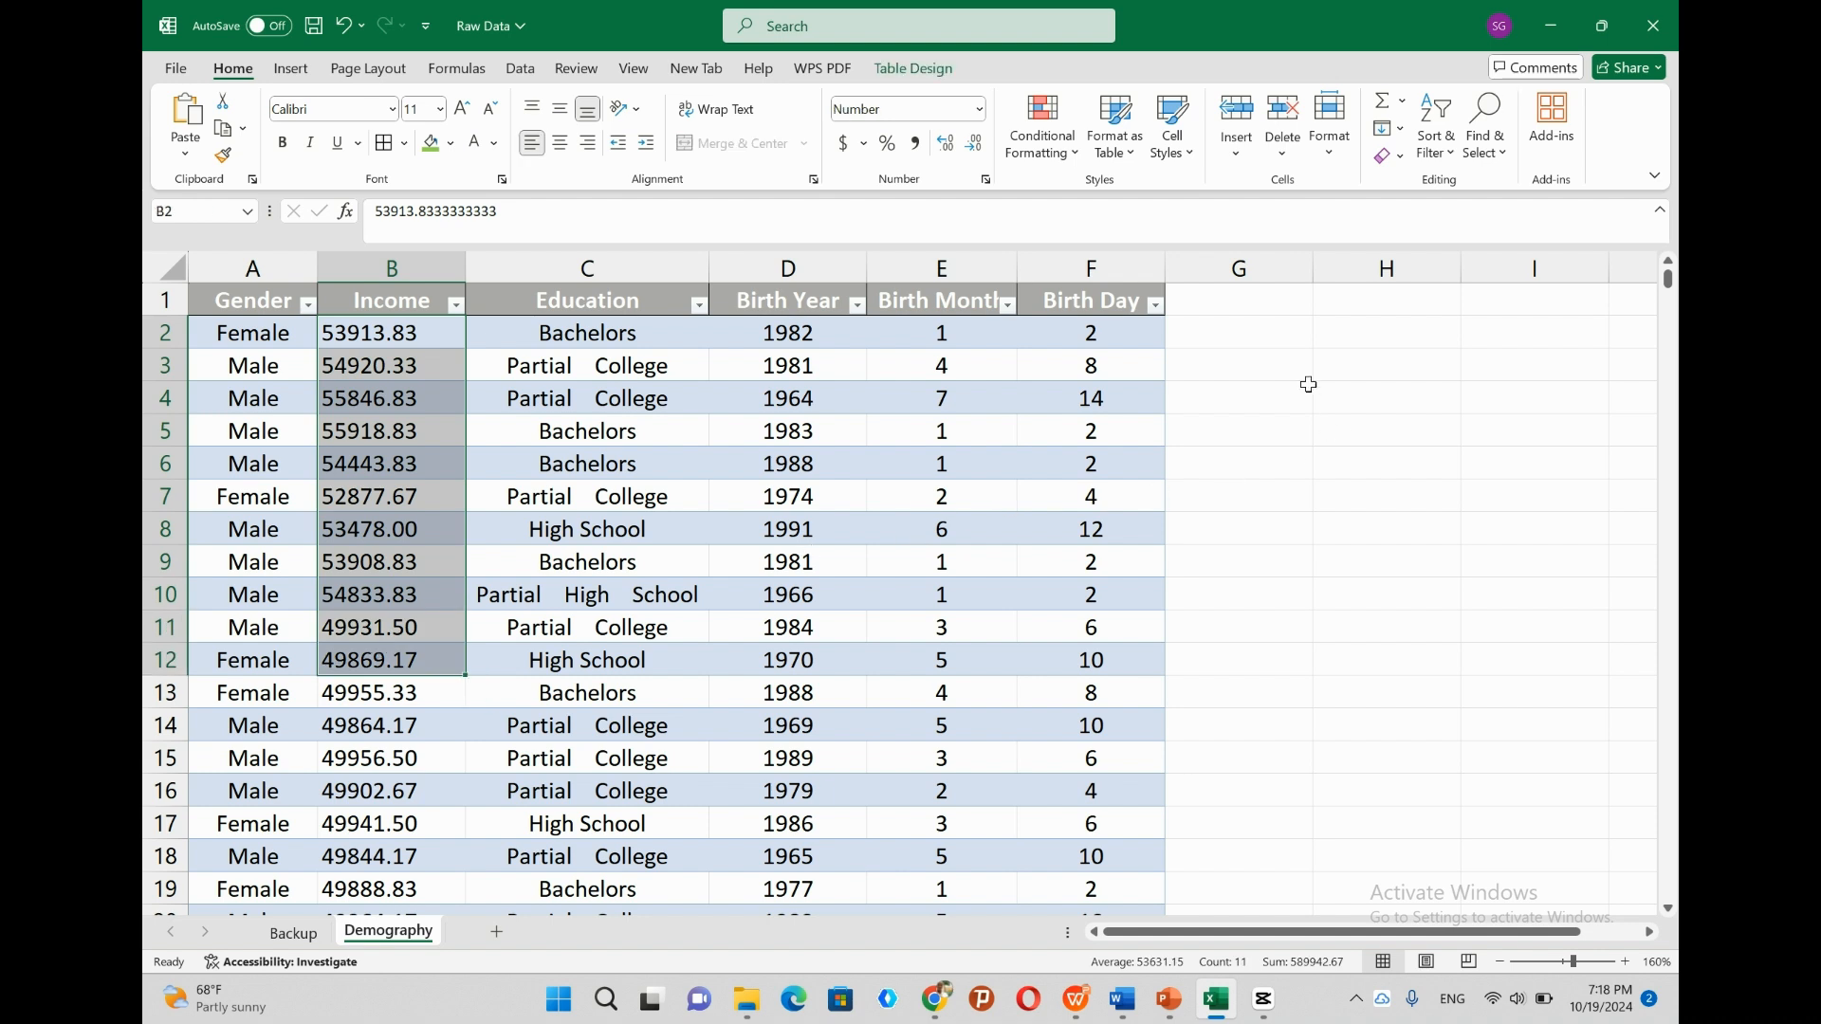
left_click(1237, 329)
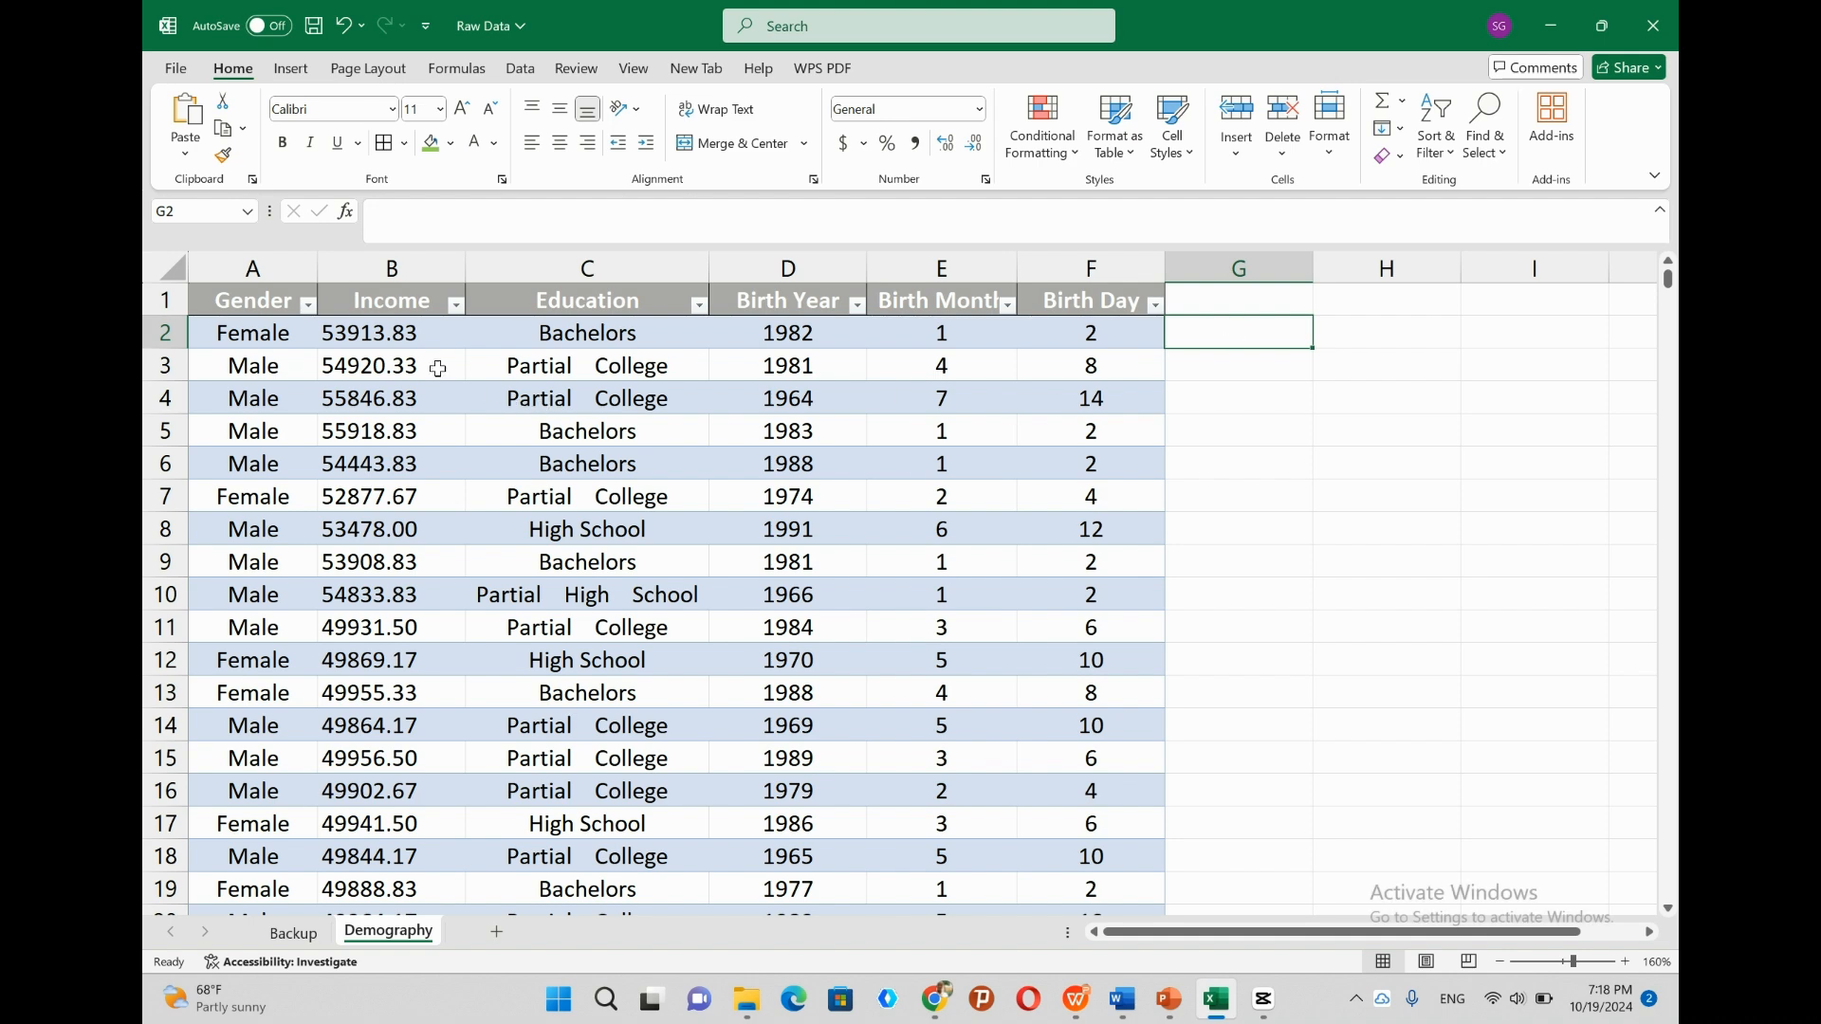
left_click(380, 313)
key("ctrl+shift+Down")
scroll(394, 398, "down", 20)
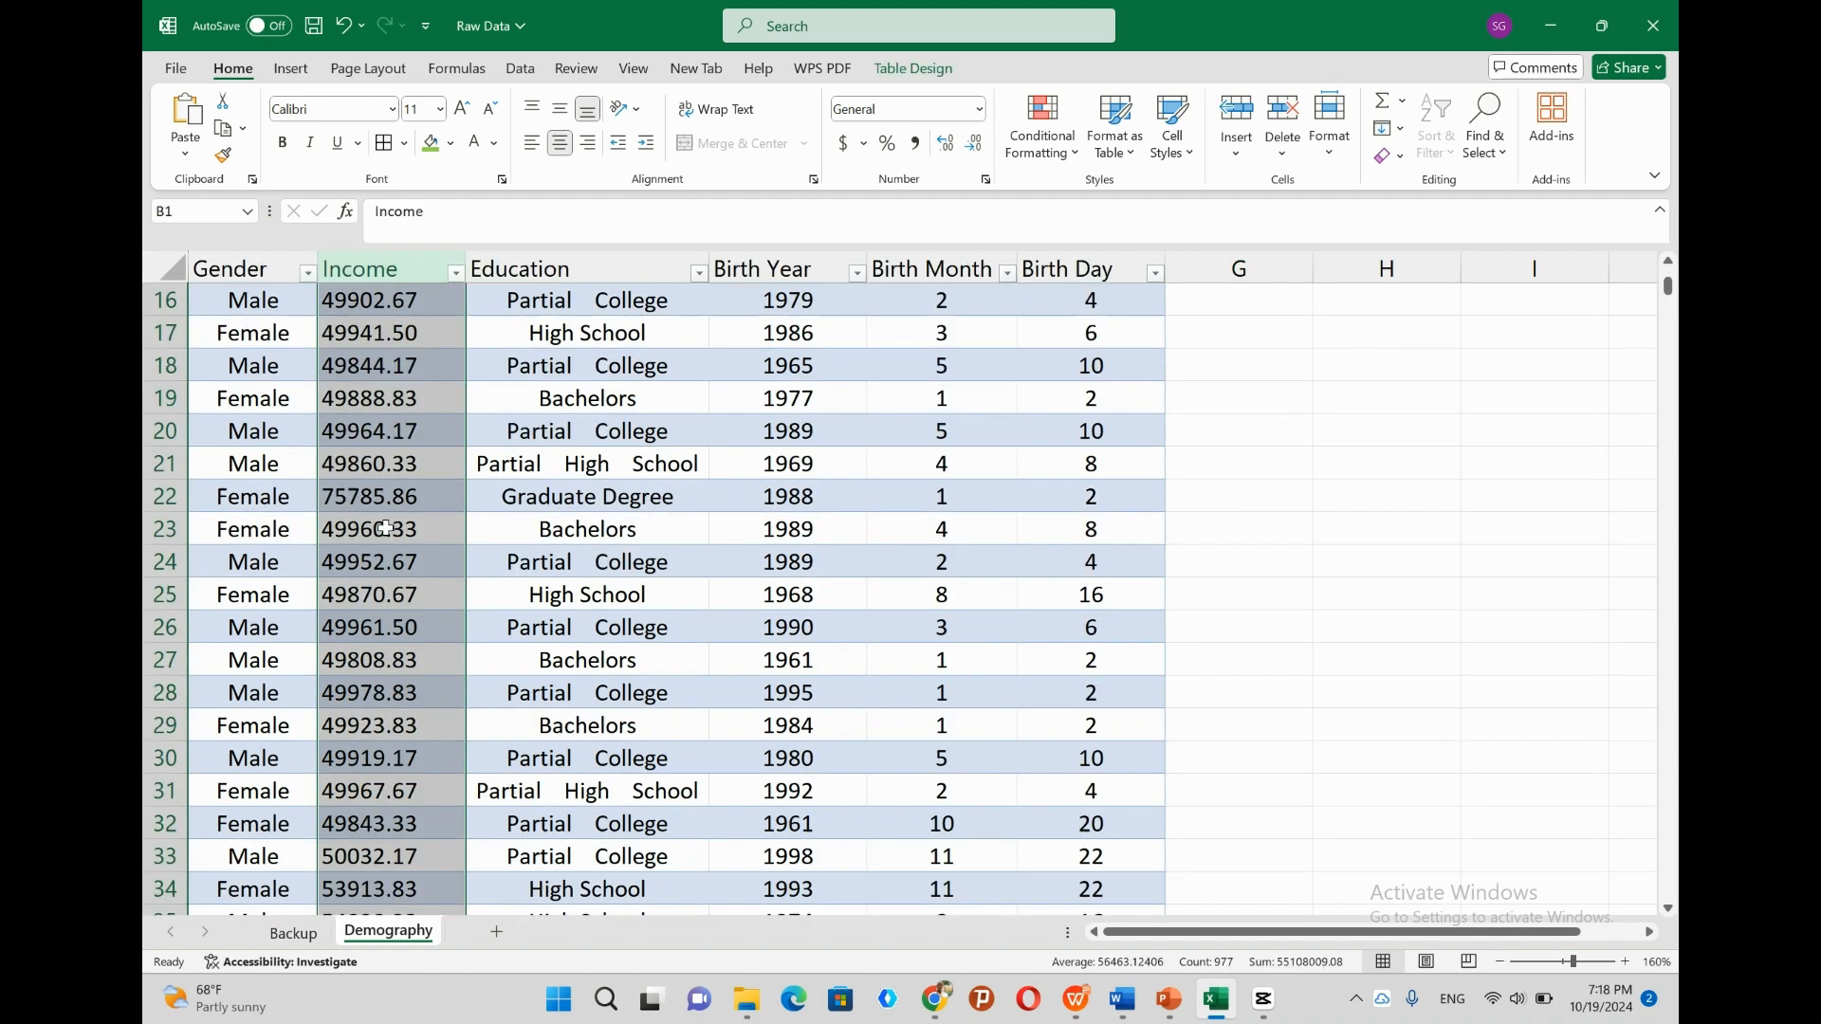
scroll(385, 539, "down", 16)
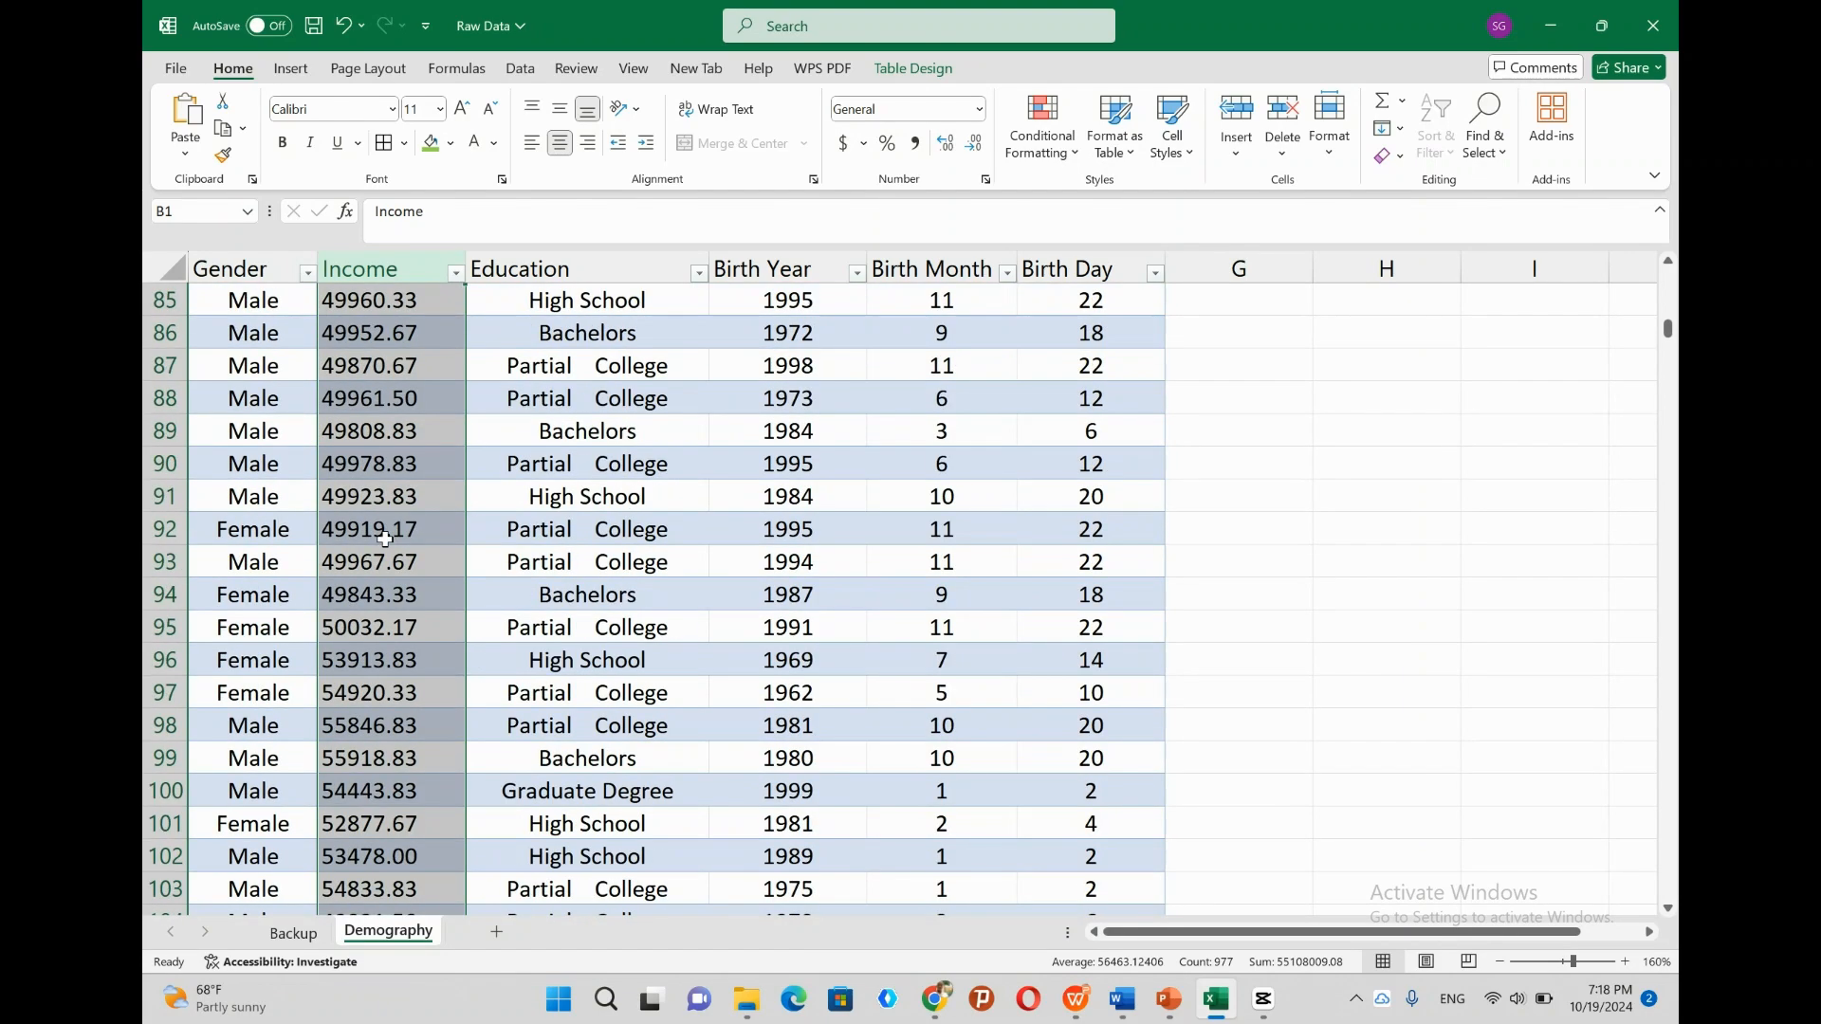
scroll(384, 539, "up", 20)
scroll(384, 541, "up", 7)
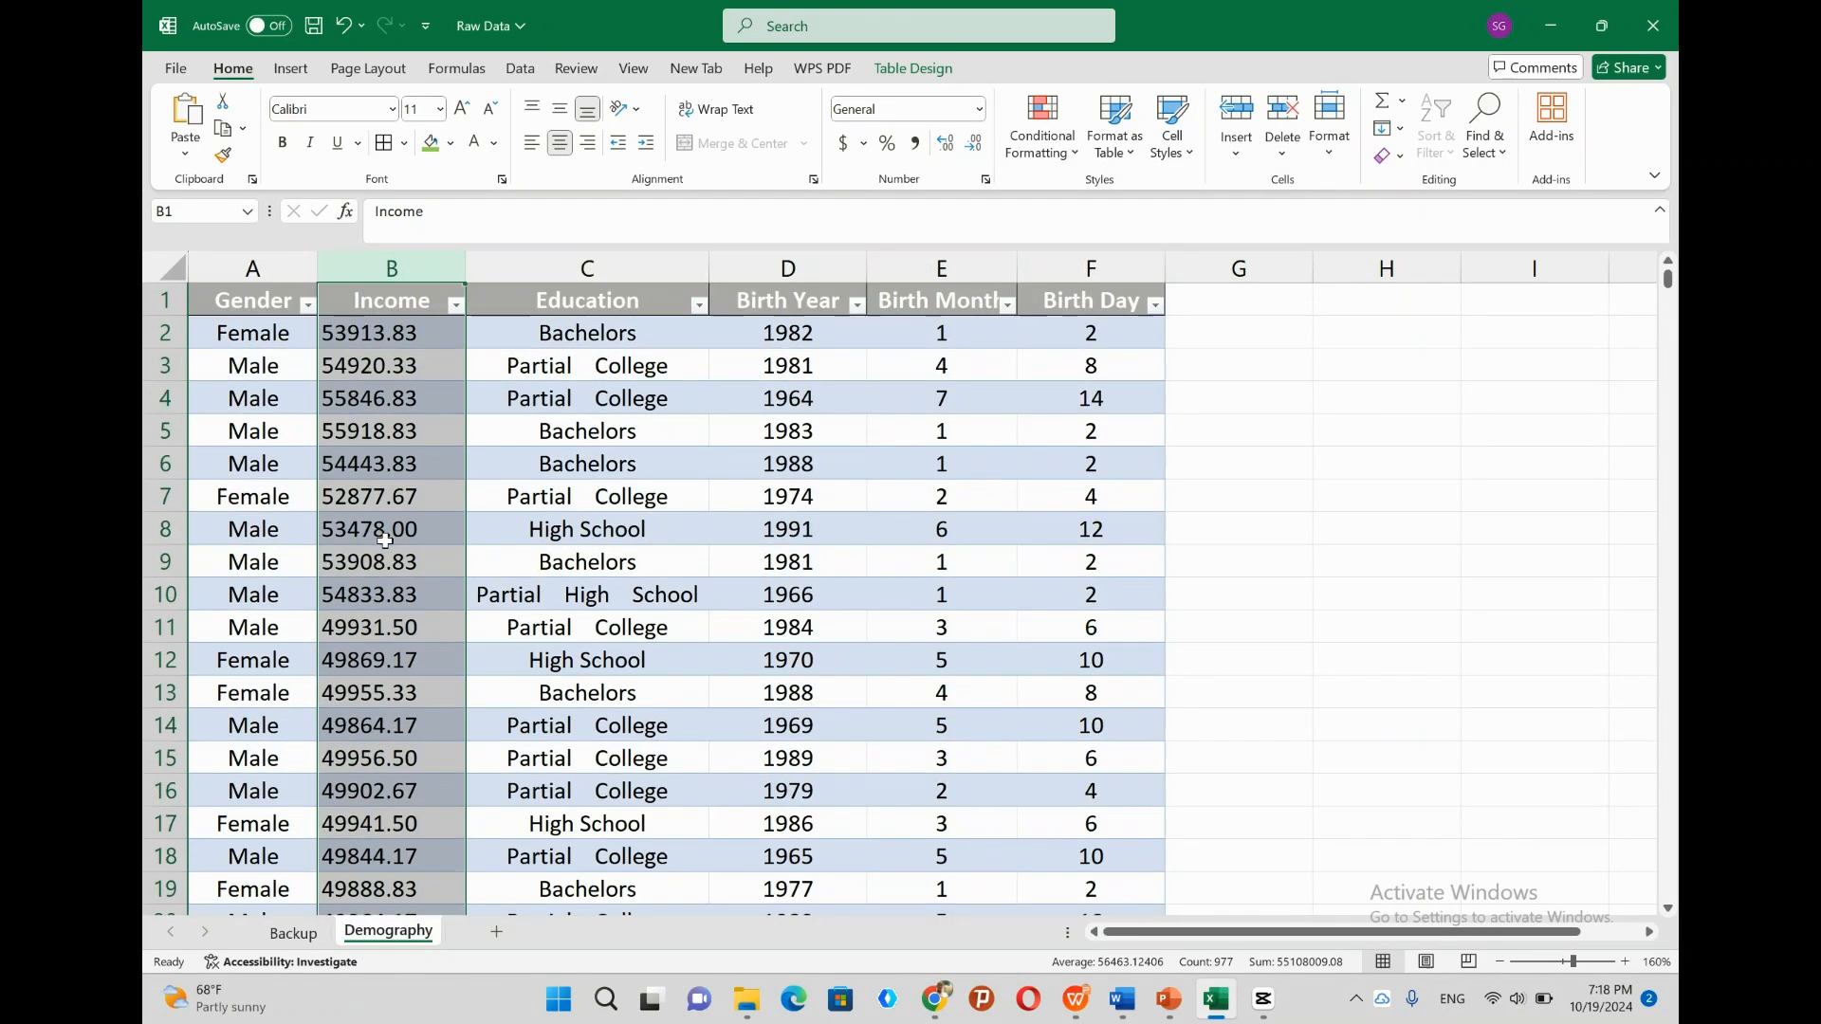
left_click(1238, 324)
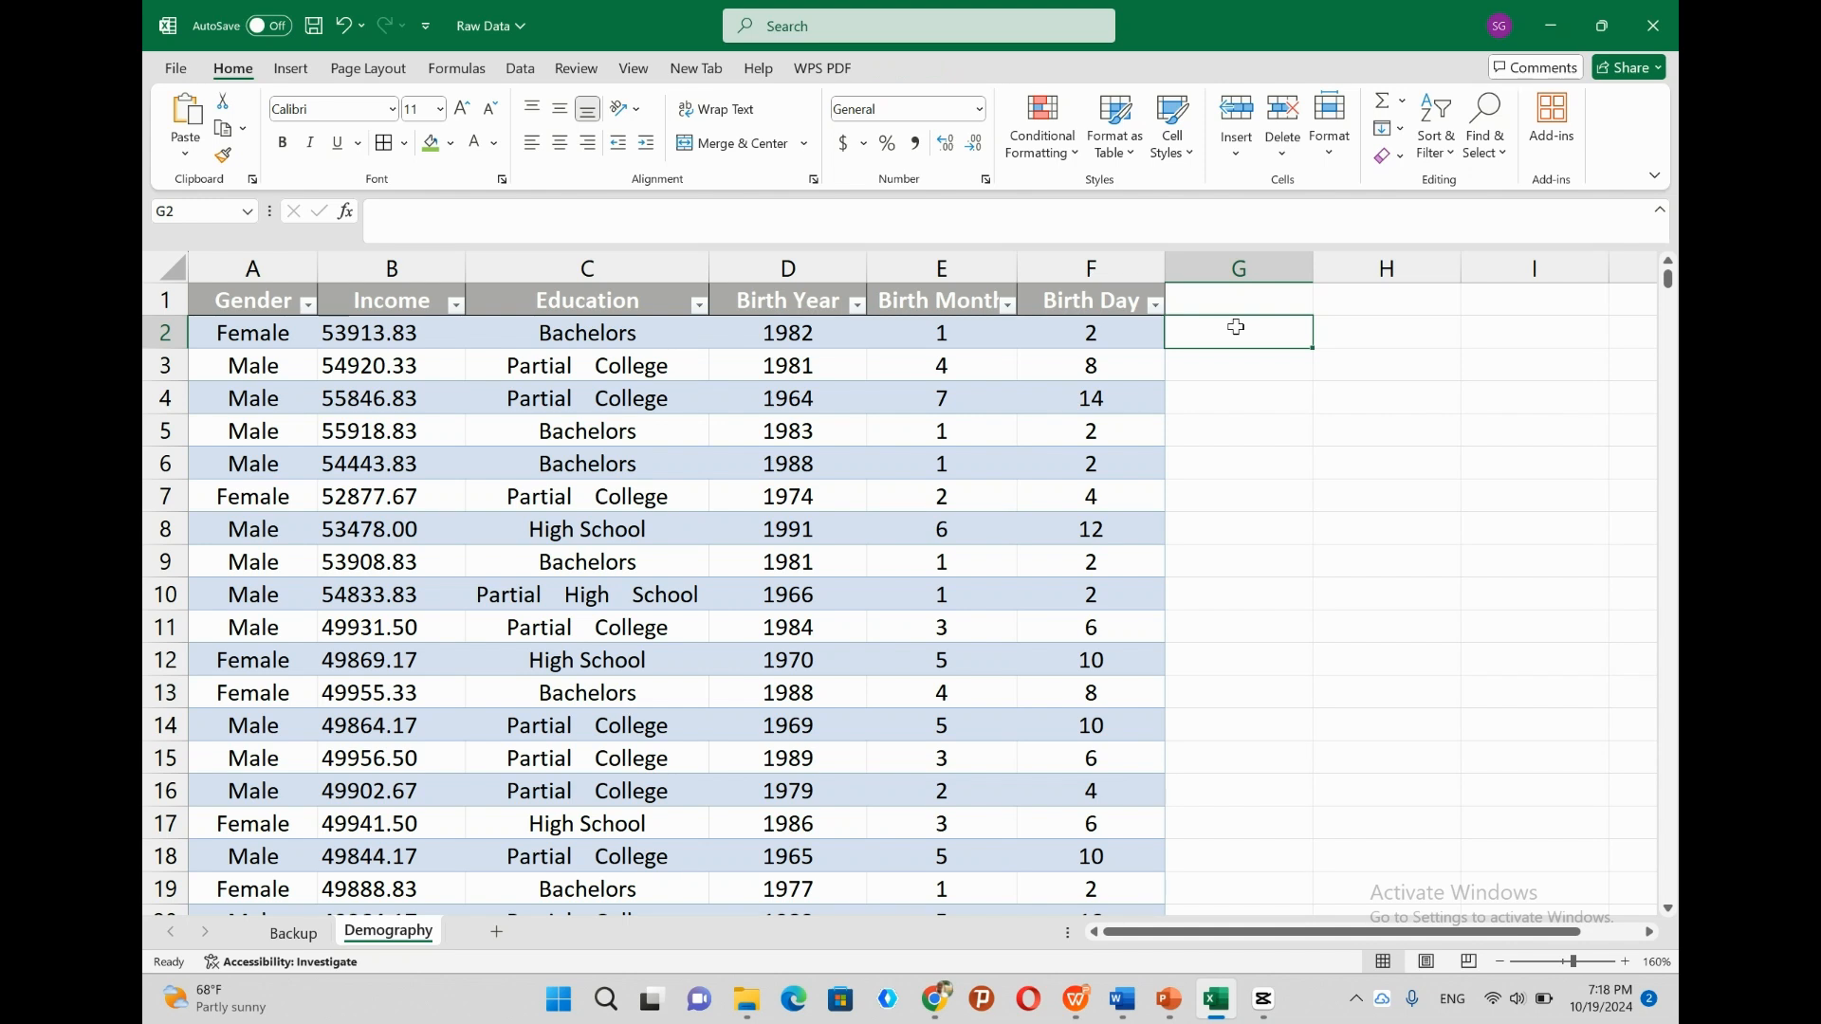
type("=")
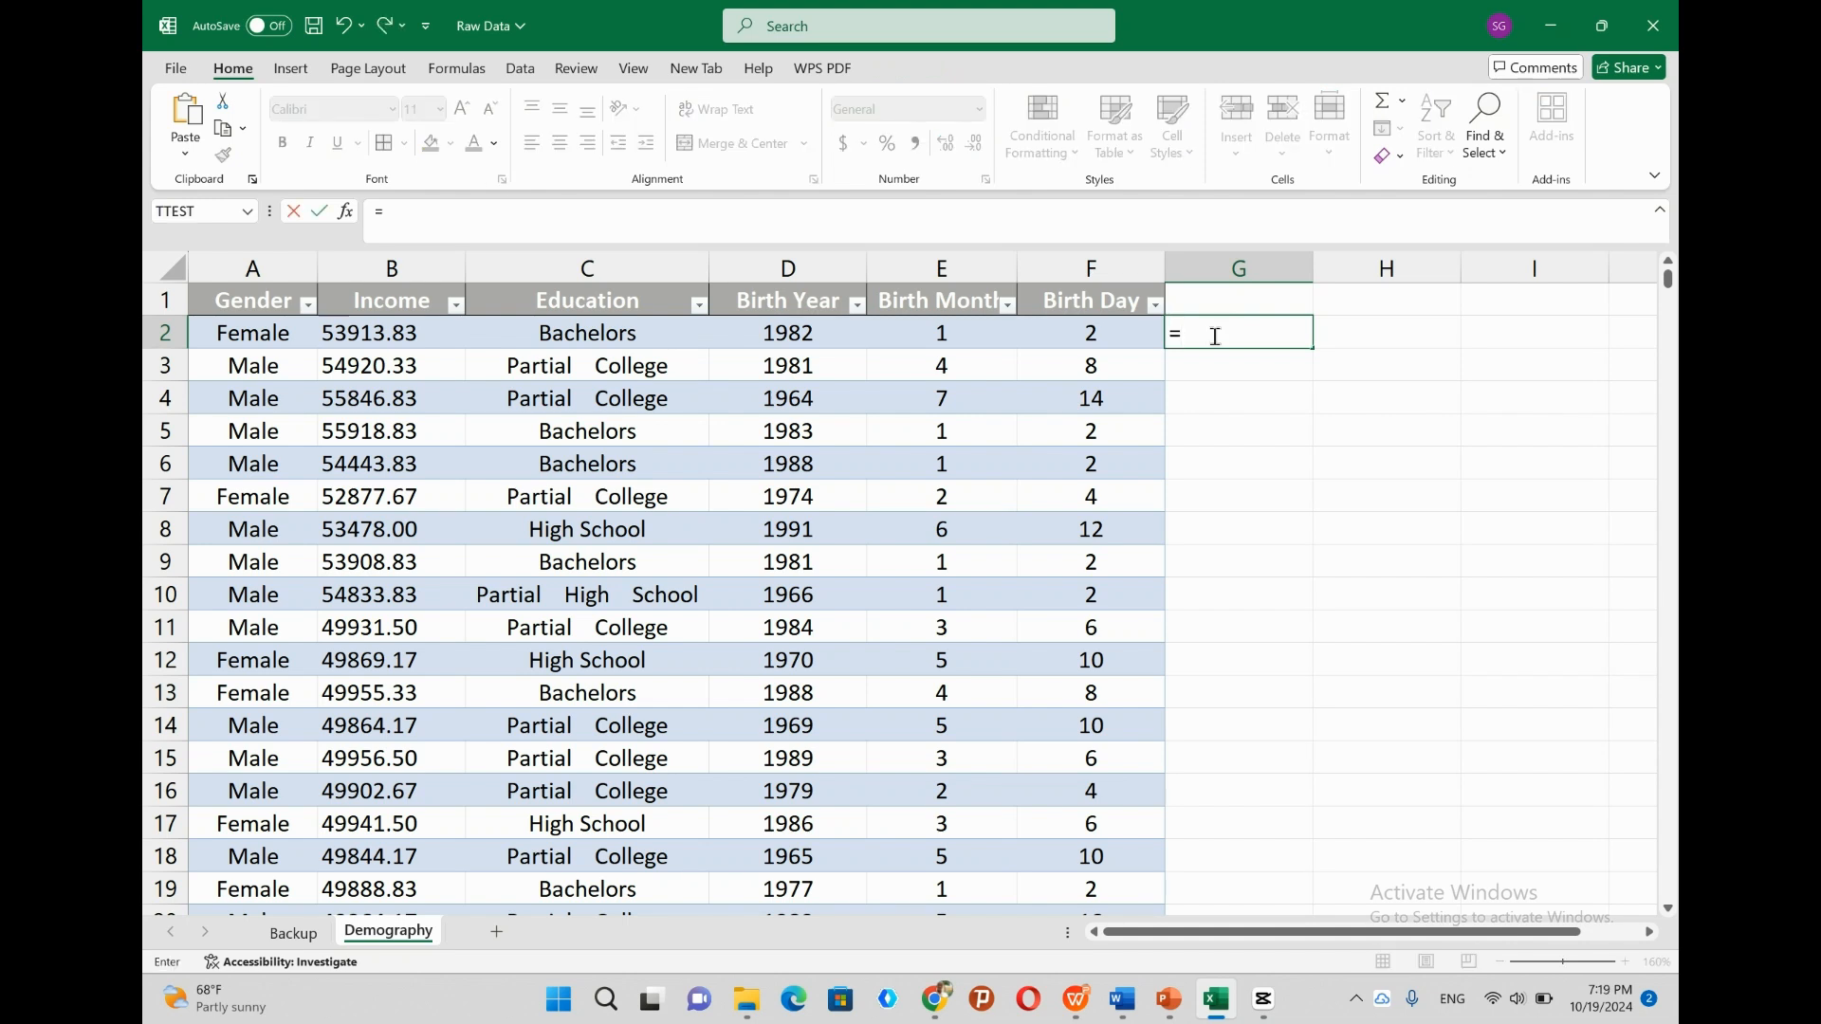
type("rou")
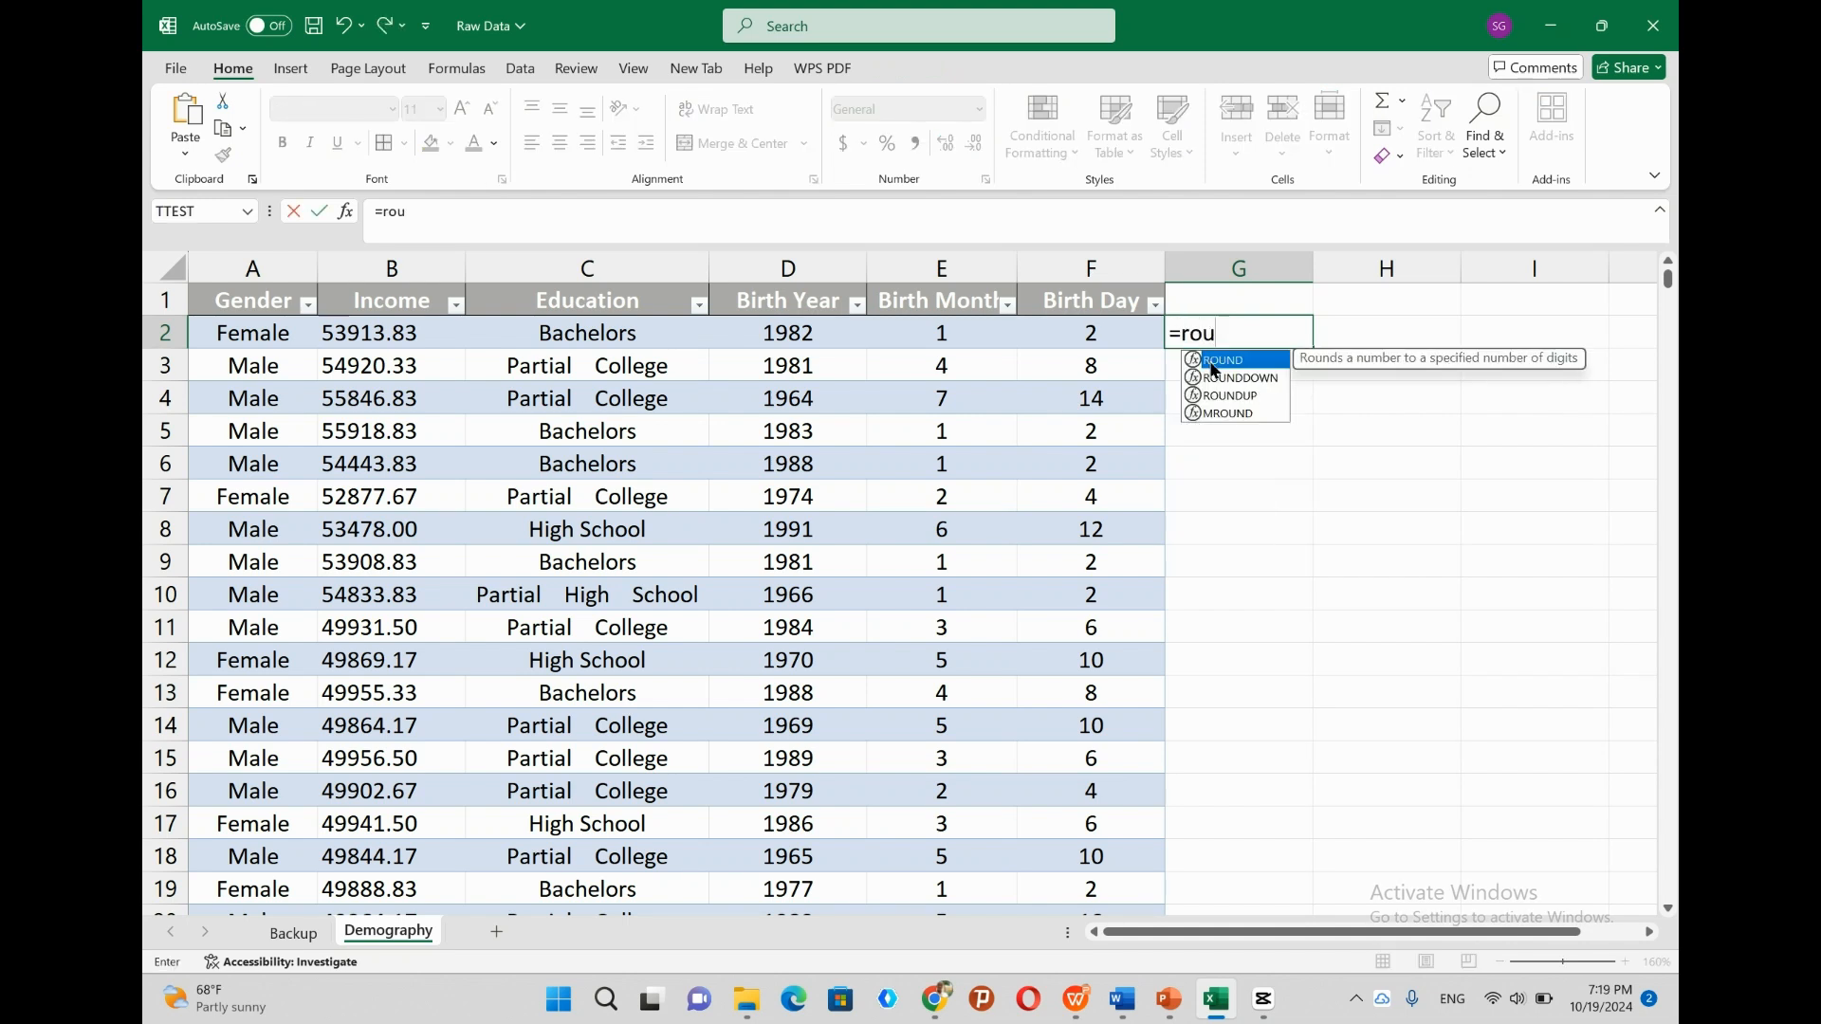
double_click(1230, 396)
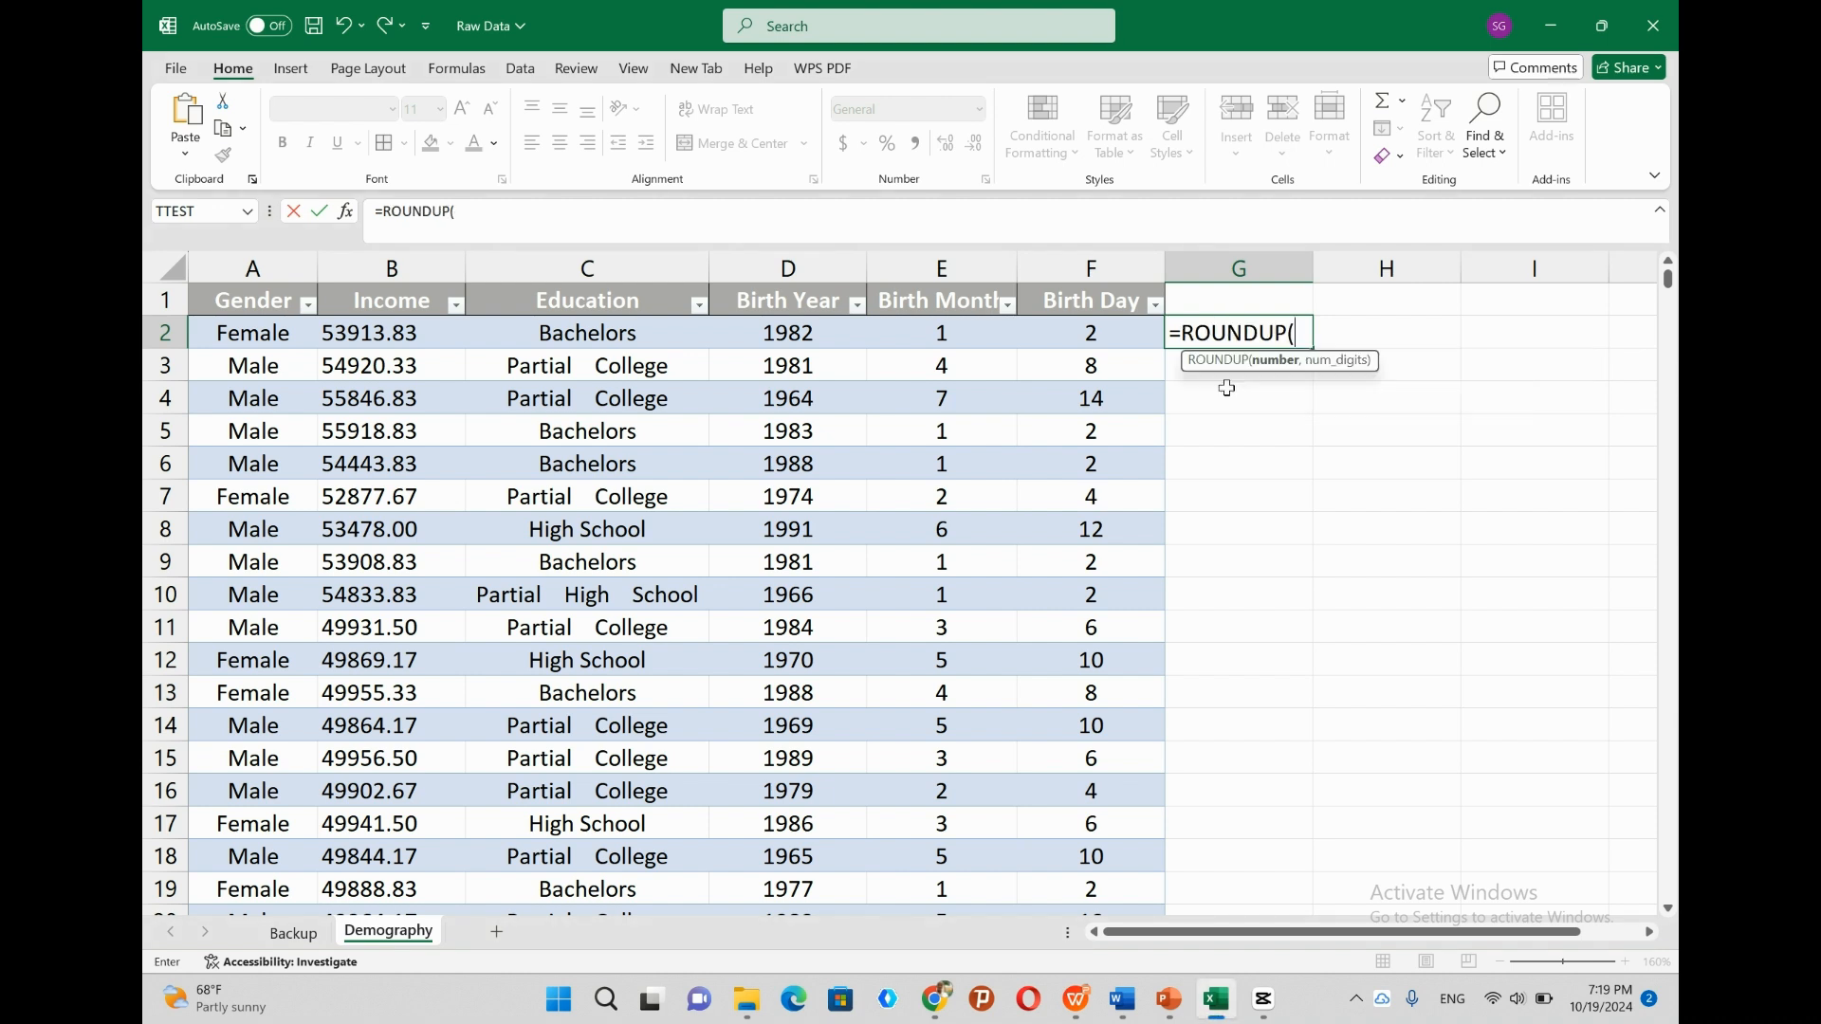
left_click(392, 327)
type(",0")
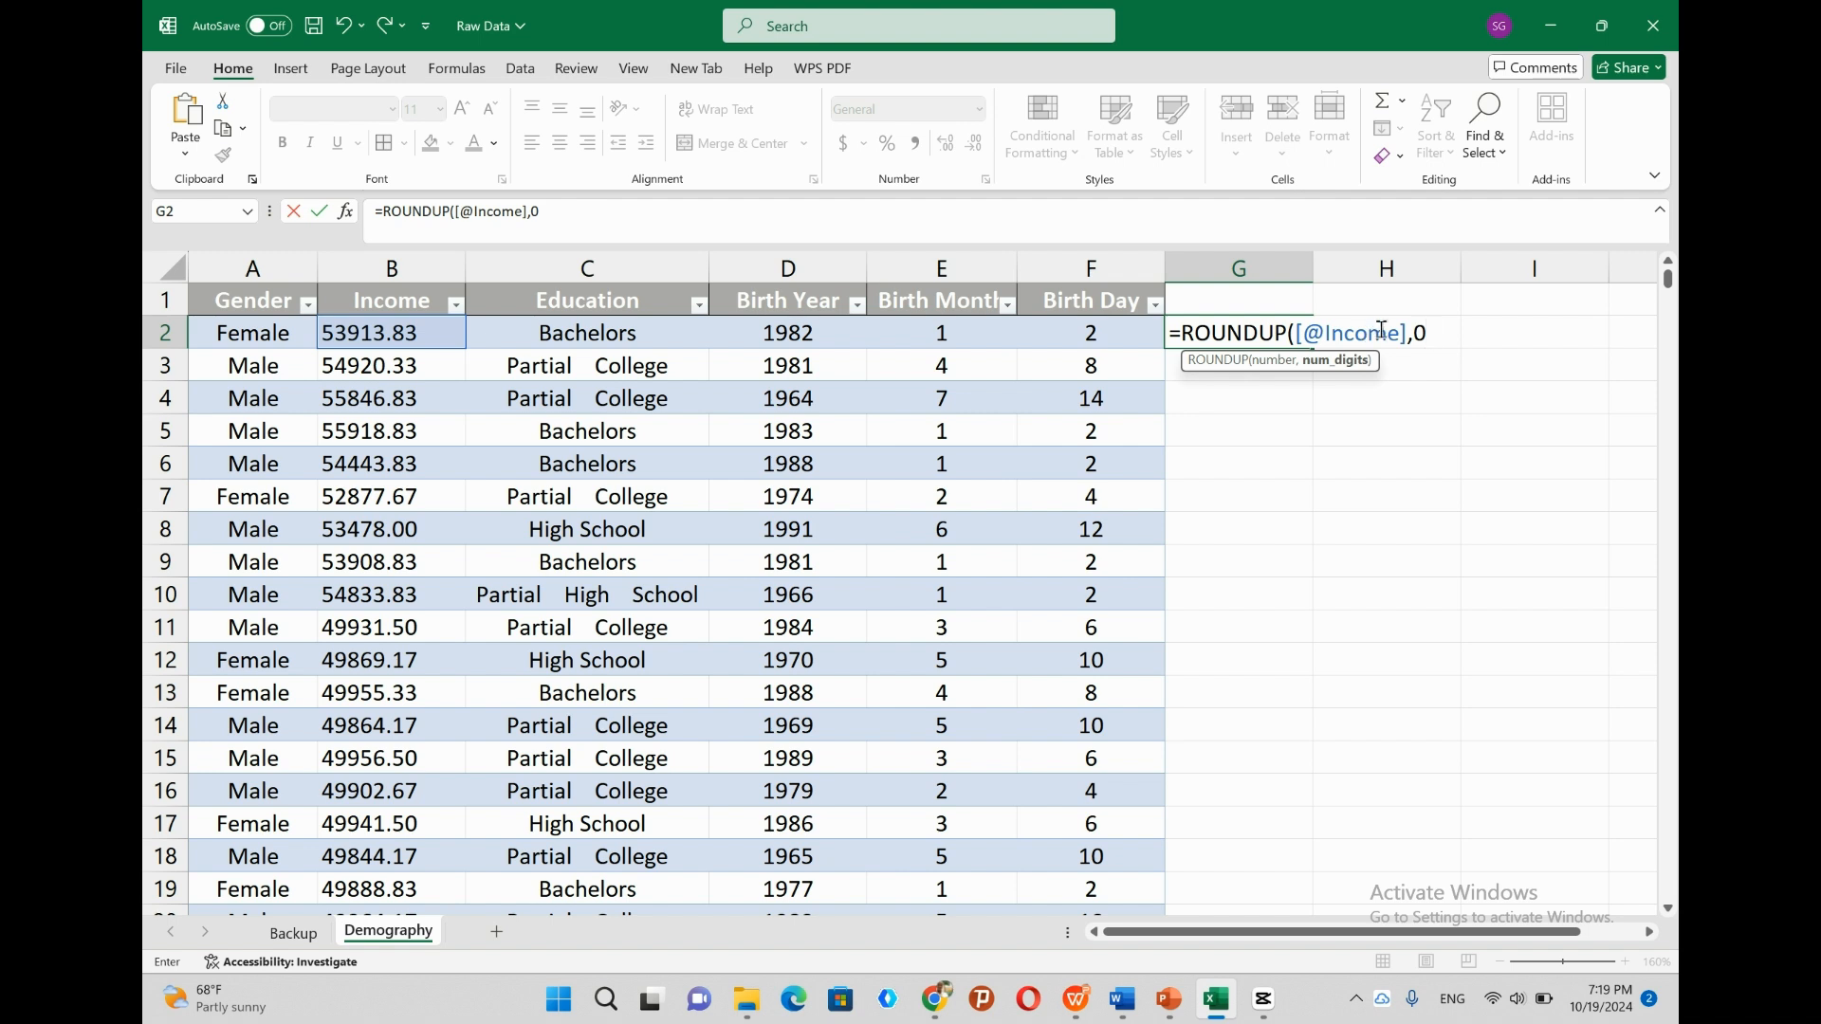
type(")")
key("Return")
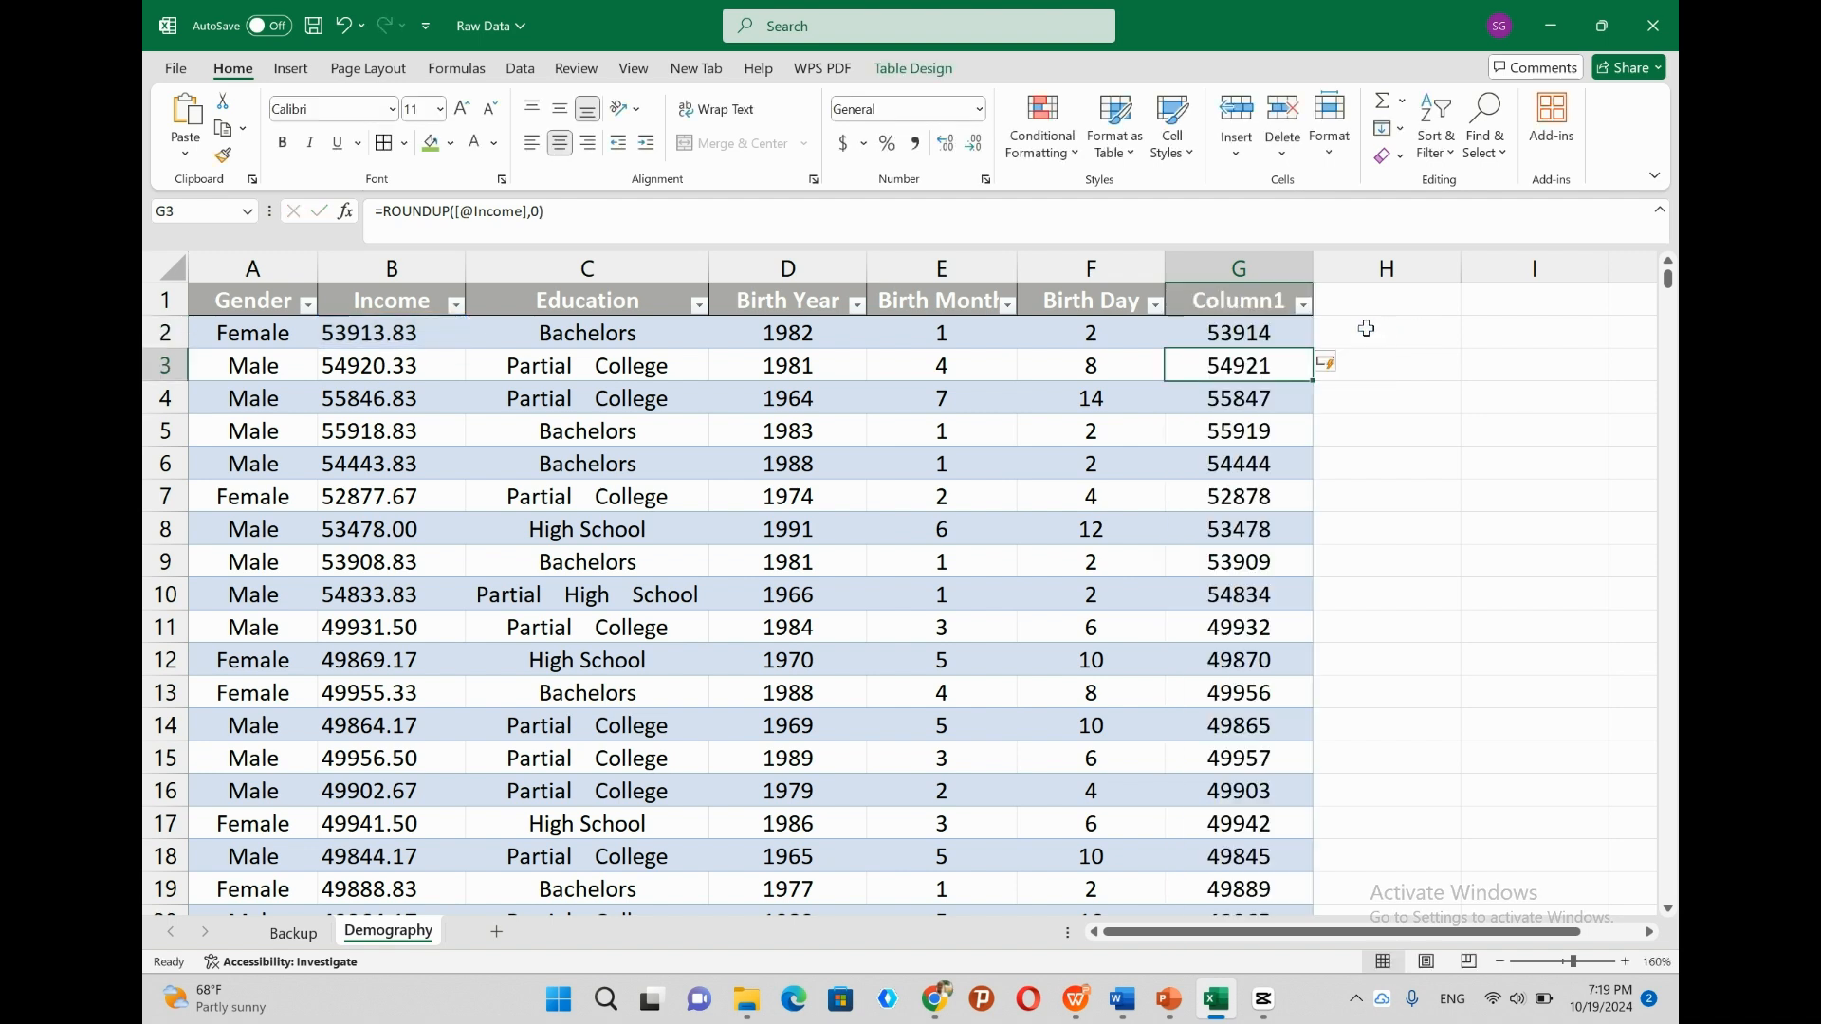
Review the rounded income values in column G against the original Income column.
key("Down")
key("Down")
key("Down")
key("Down")
key("Down")
key("Down")
key("Down")
key("Down")
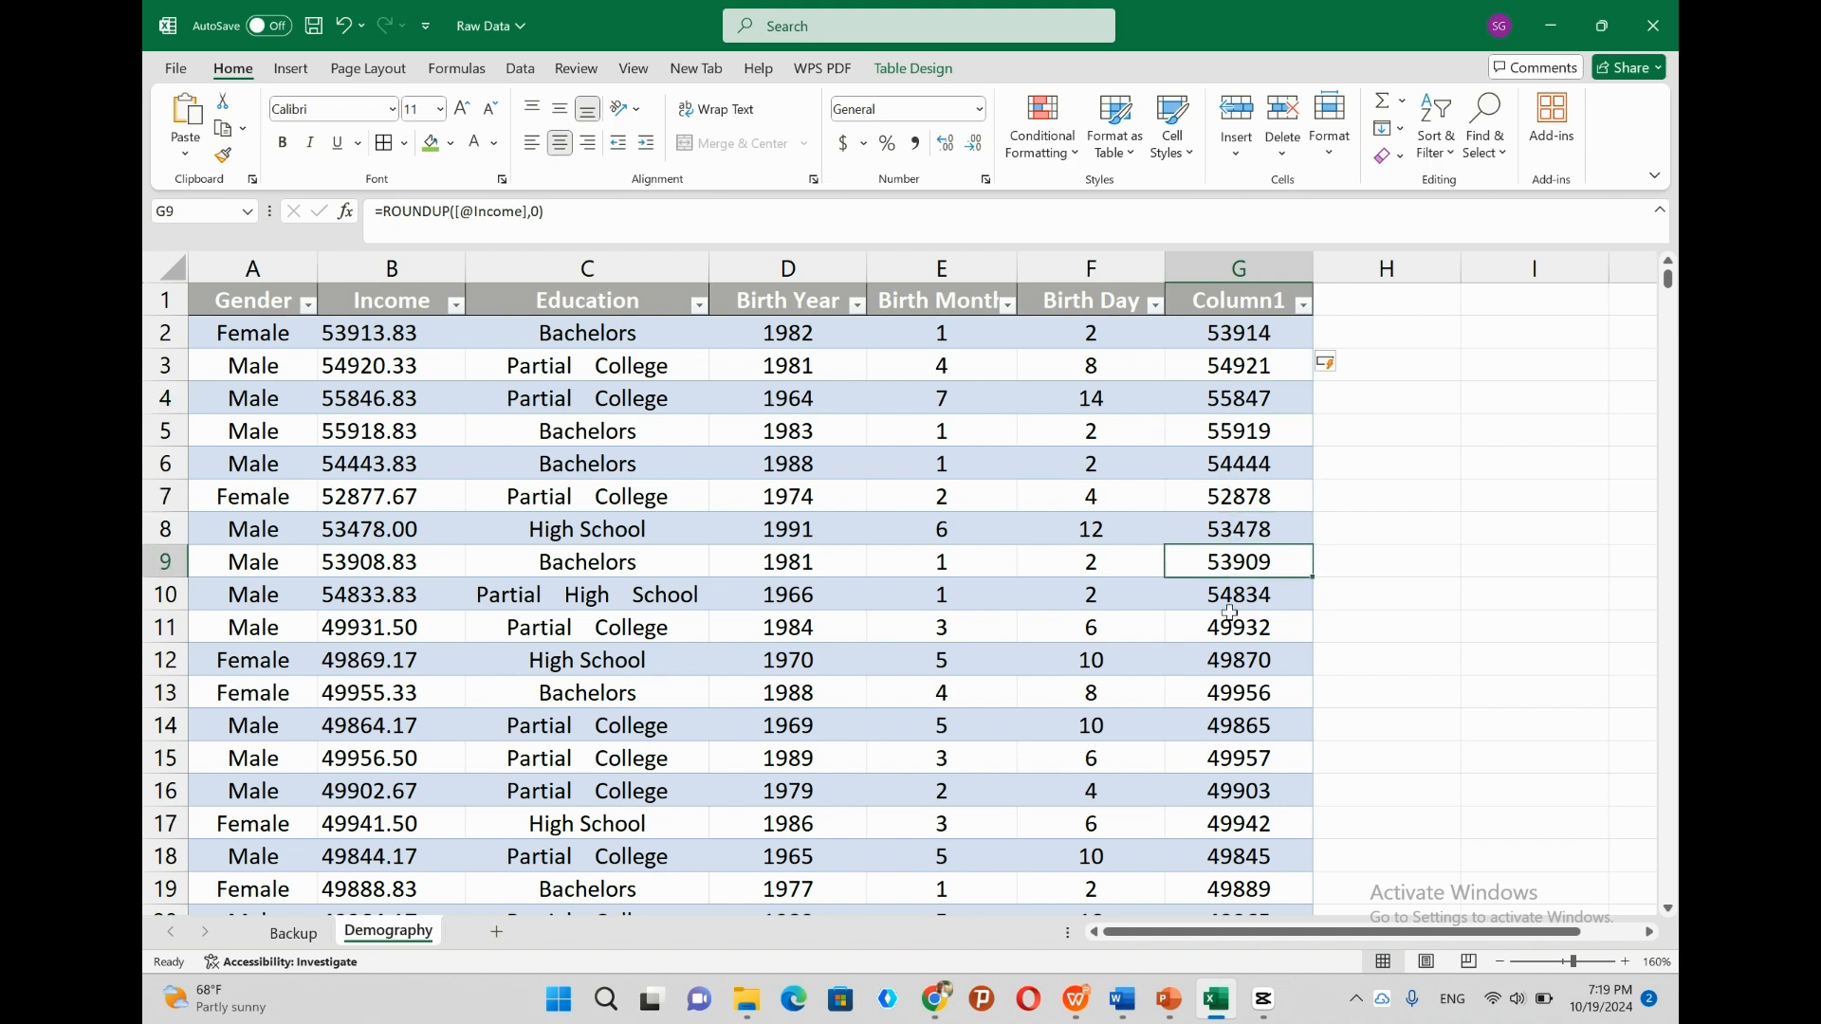
key("Down")
key("Down")
key("Down")
key("Down")
scroll(1241, 786, "down", 13)
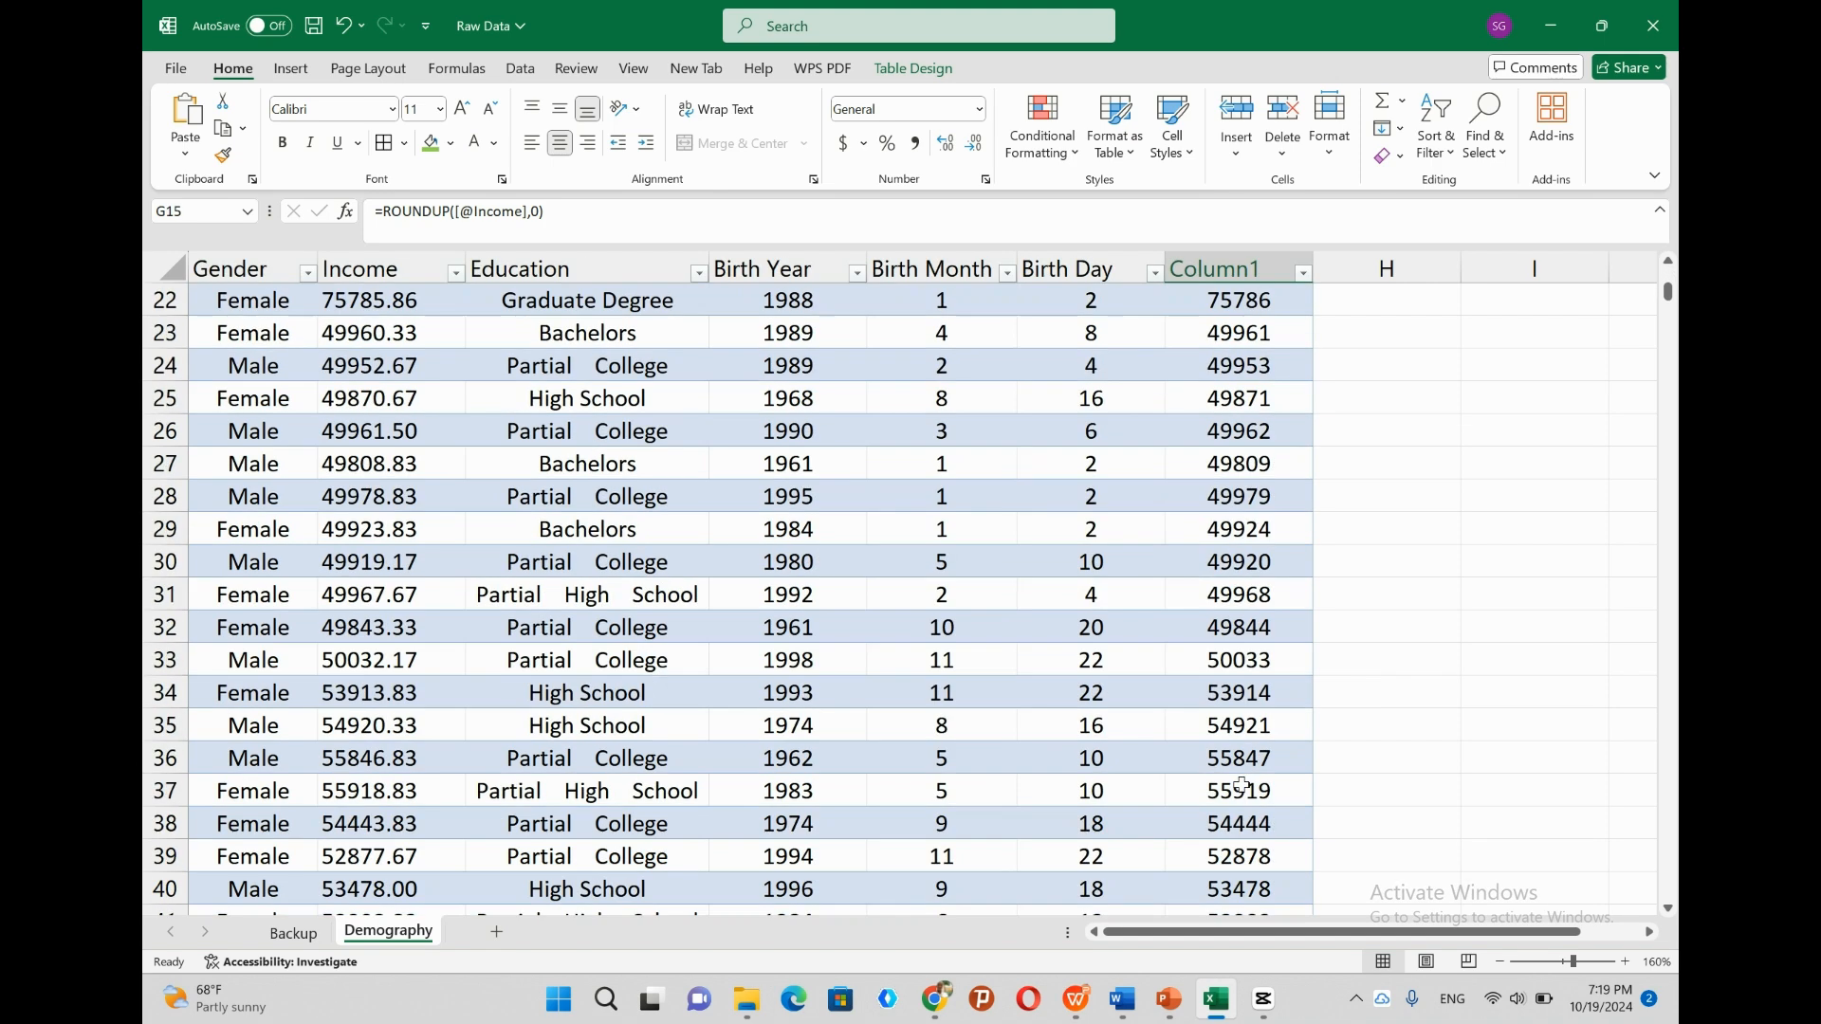
scroll(1233, 351, "up", 2)
scroll(1233, 351, "up", 11)
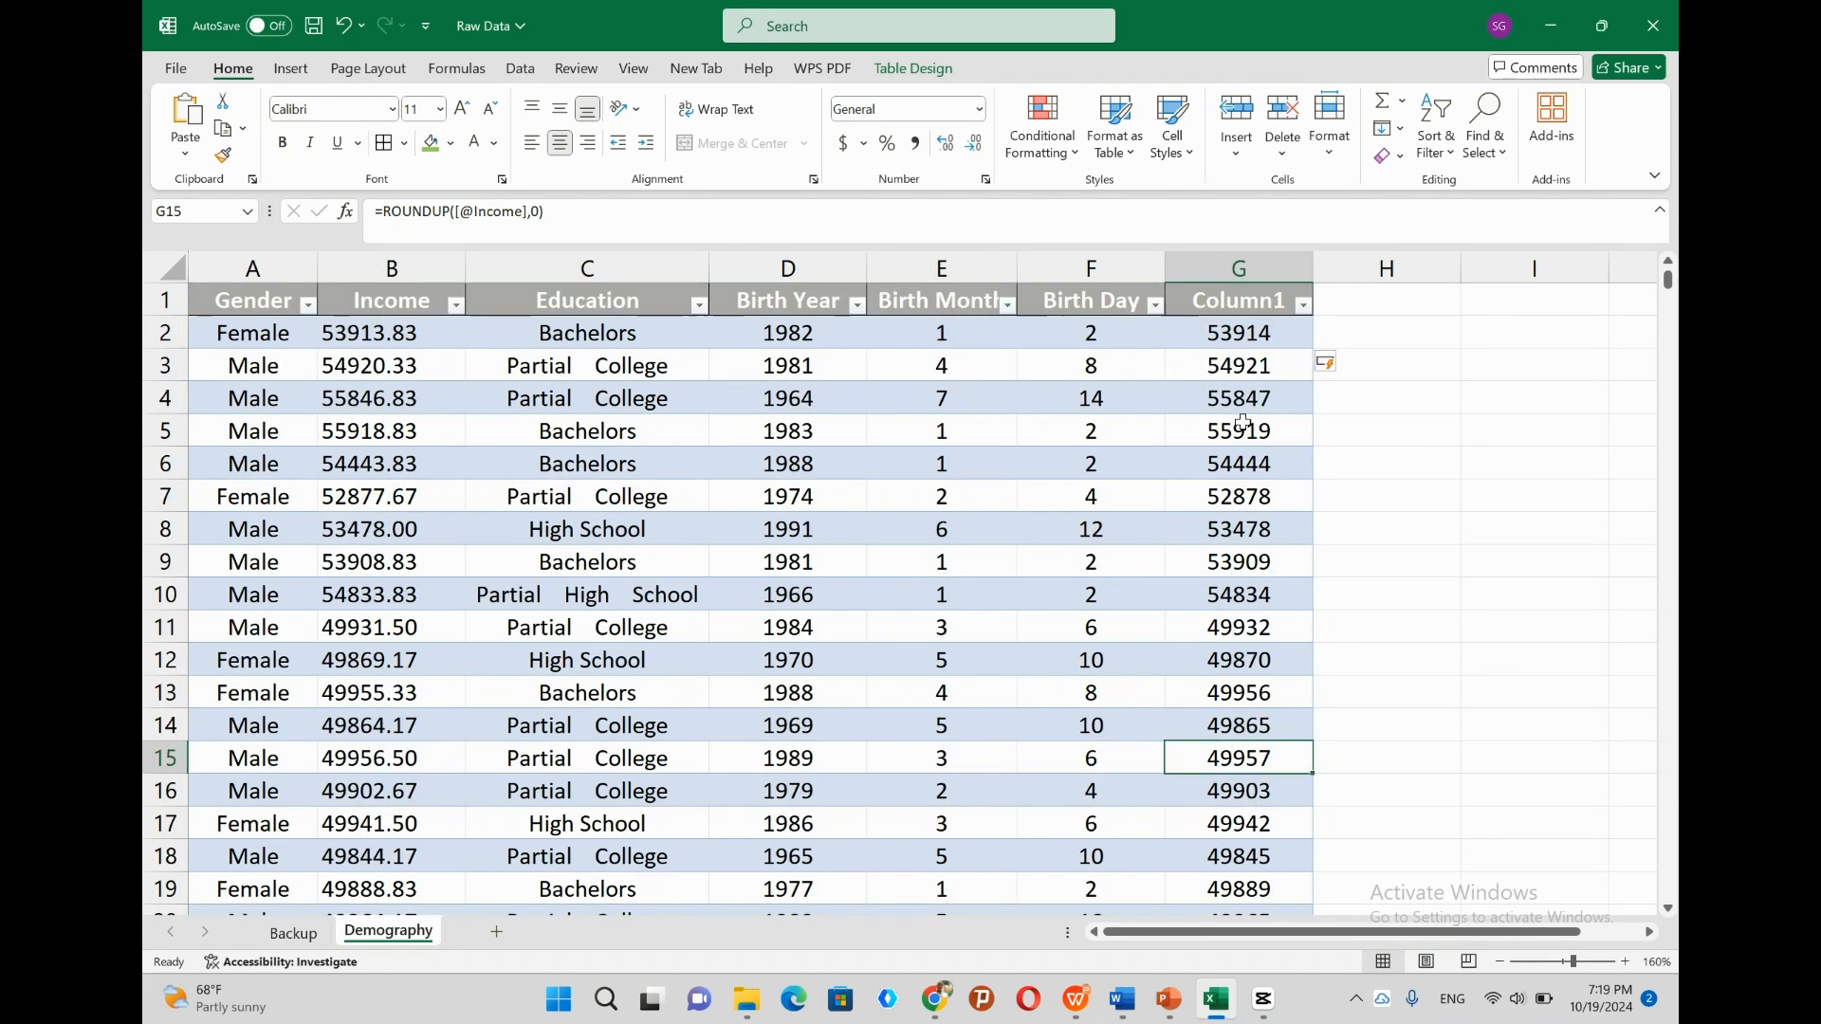
Enter Income as the header of the rounded-values column in cell G1.
left_click(1245, 296)
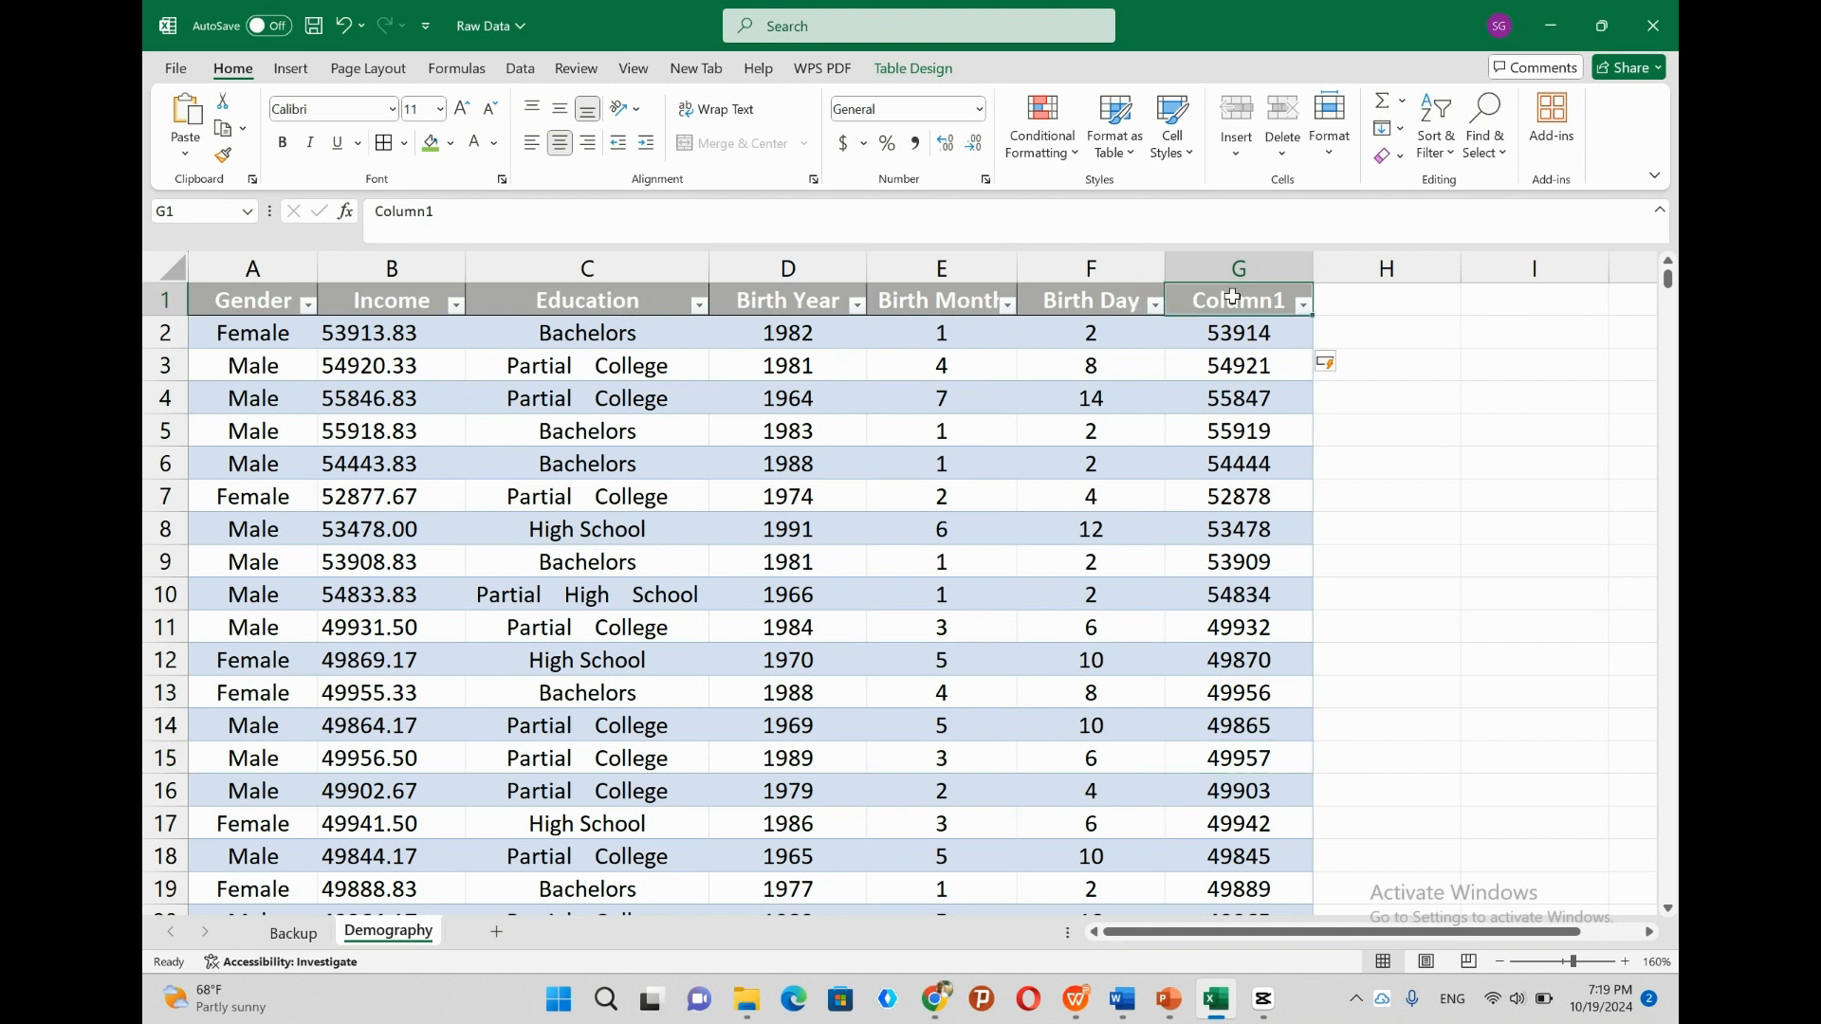
type("Income")
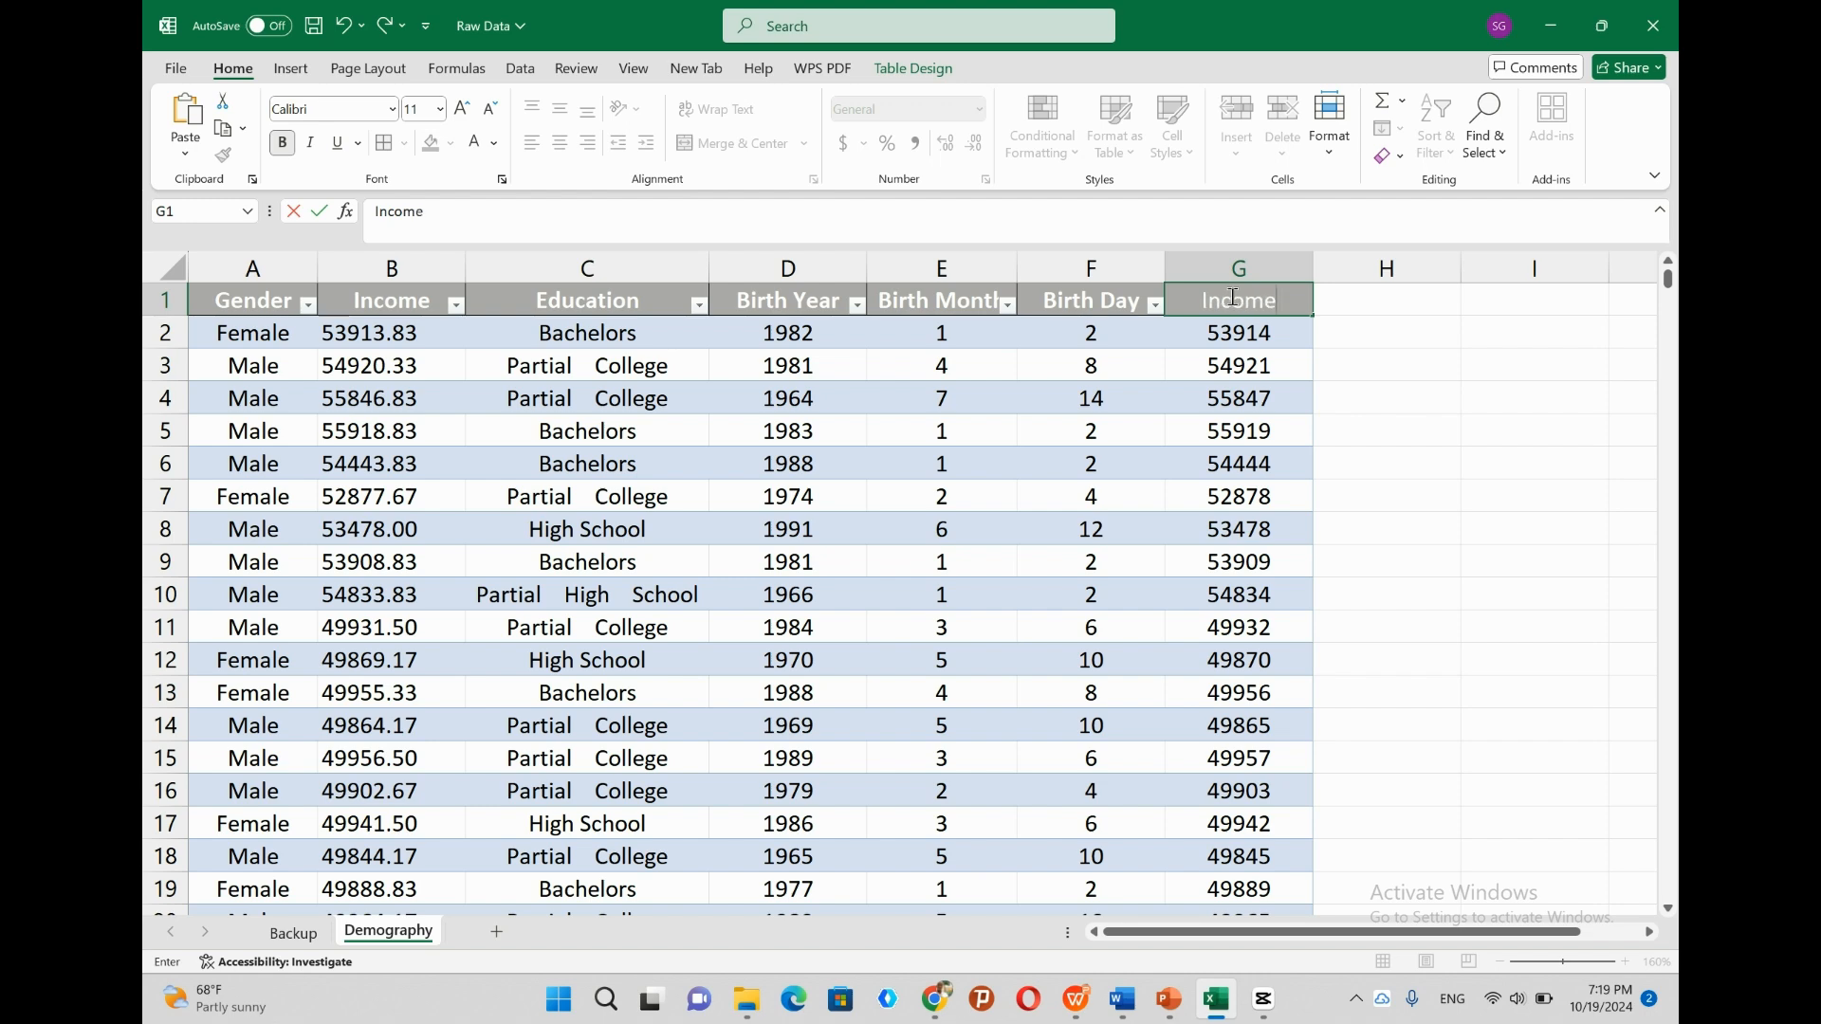
key("Return")
left_click(1238, 301)
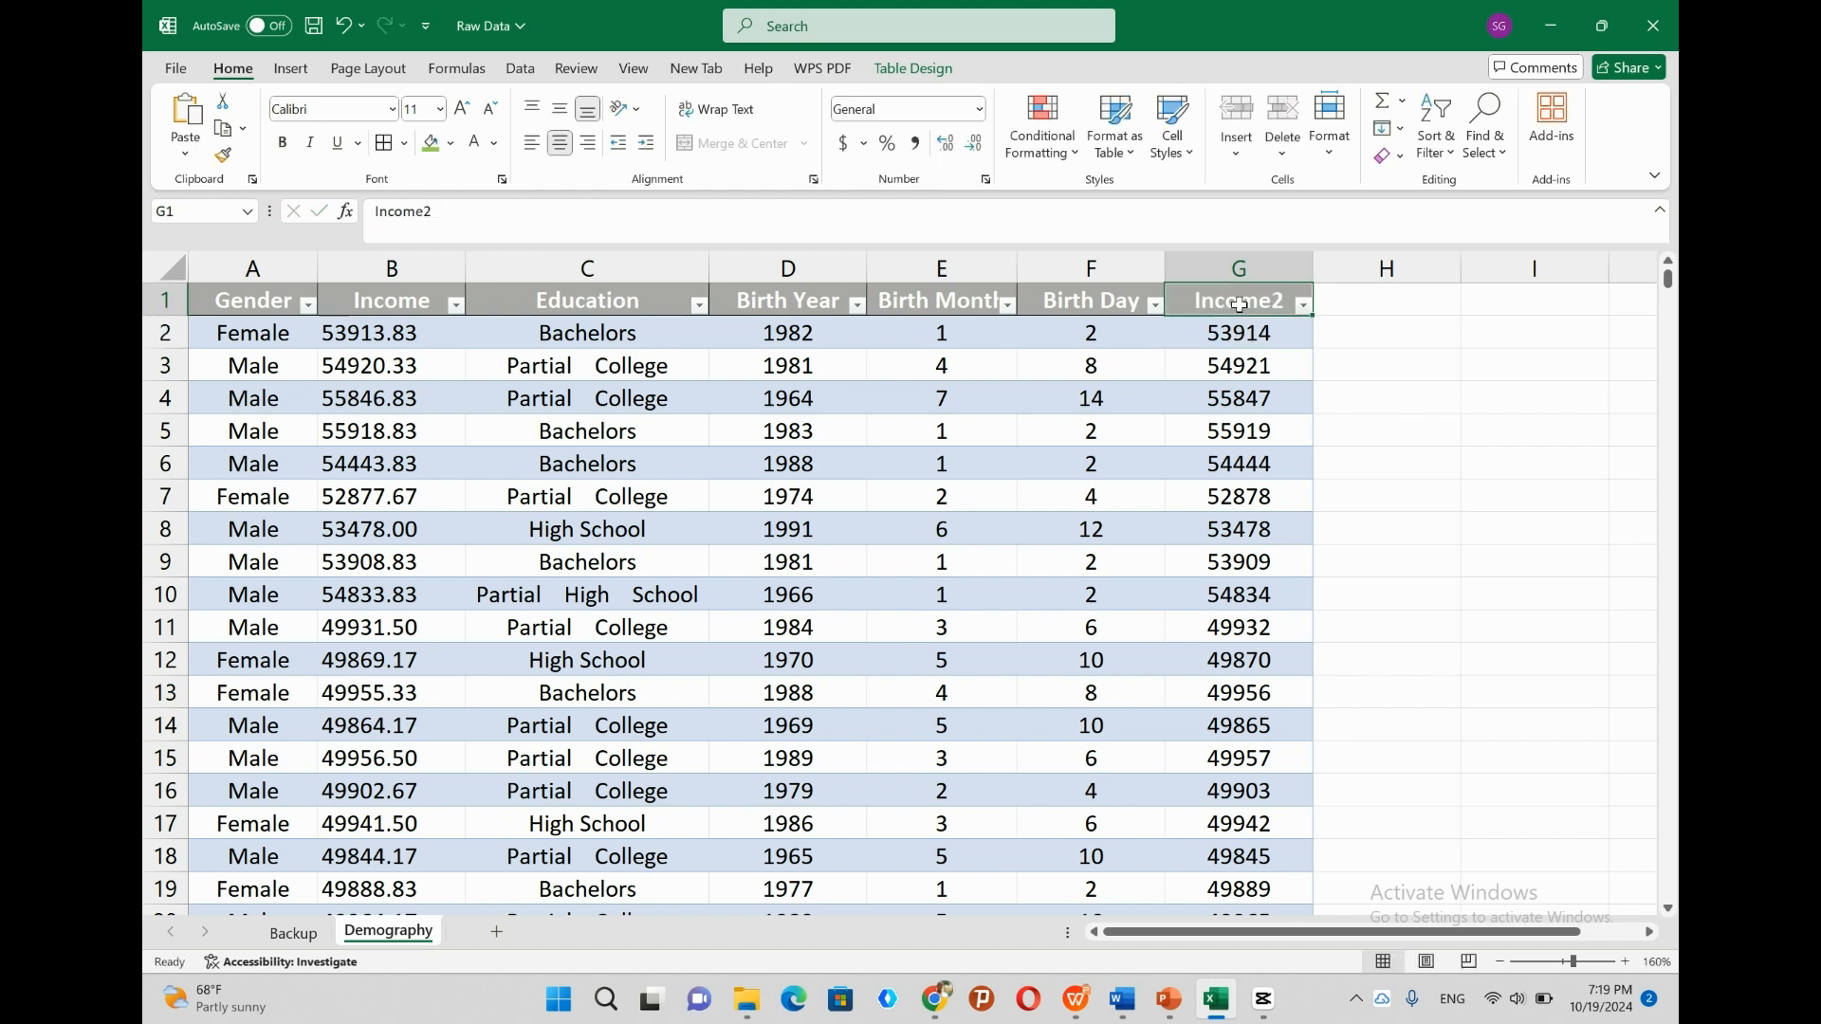
Copy all rounded incomes from G2 down and paste them over themselves as values using Paste Special.
left_click(1238, 333)
key("ctrl+shift+Down")
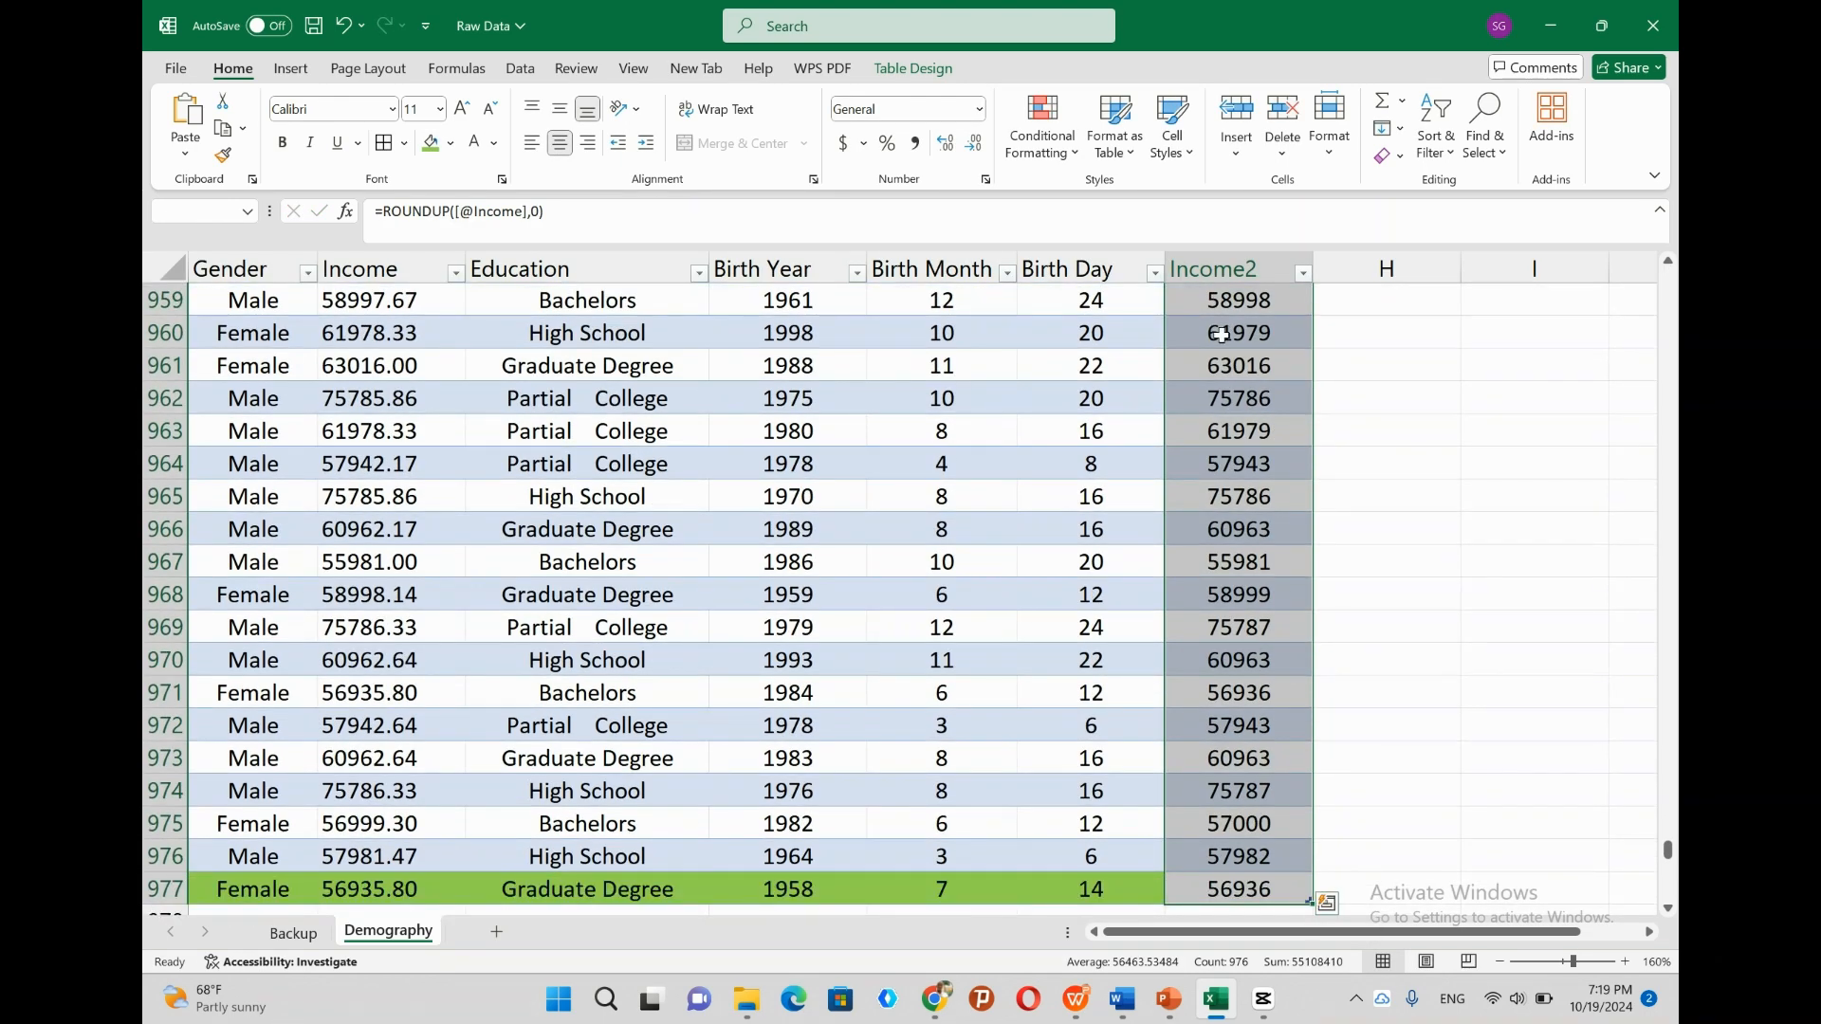
right_click(1221, 334)
left_click(1282, 311)
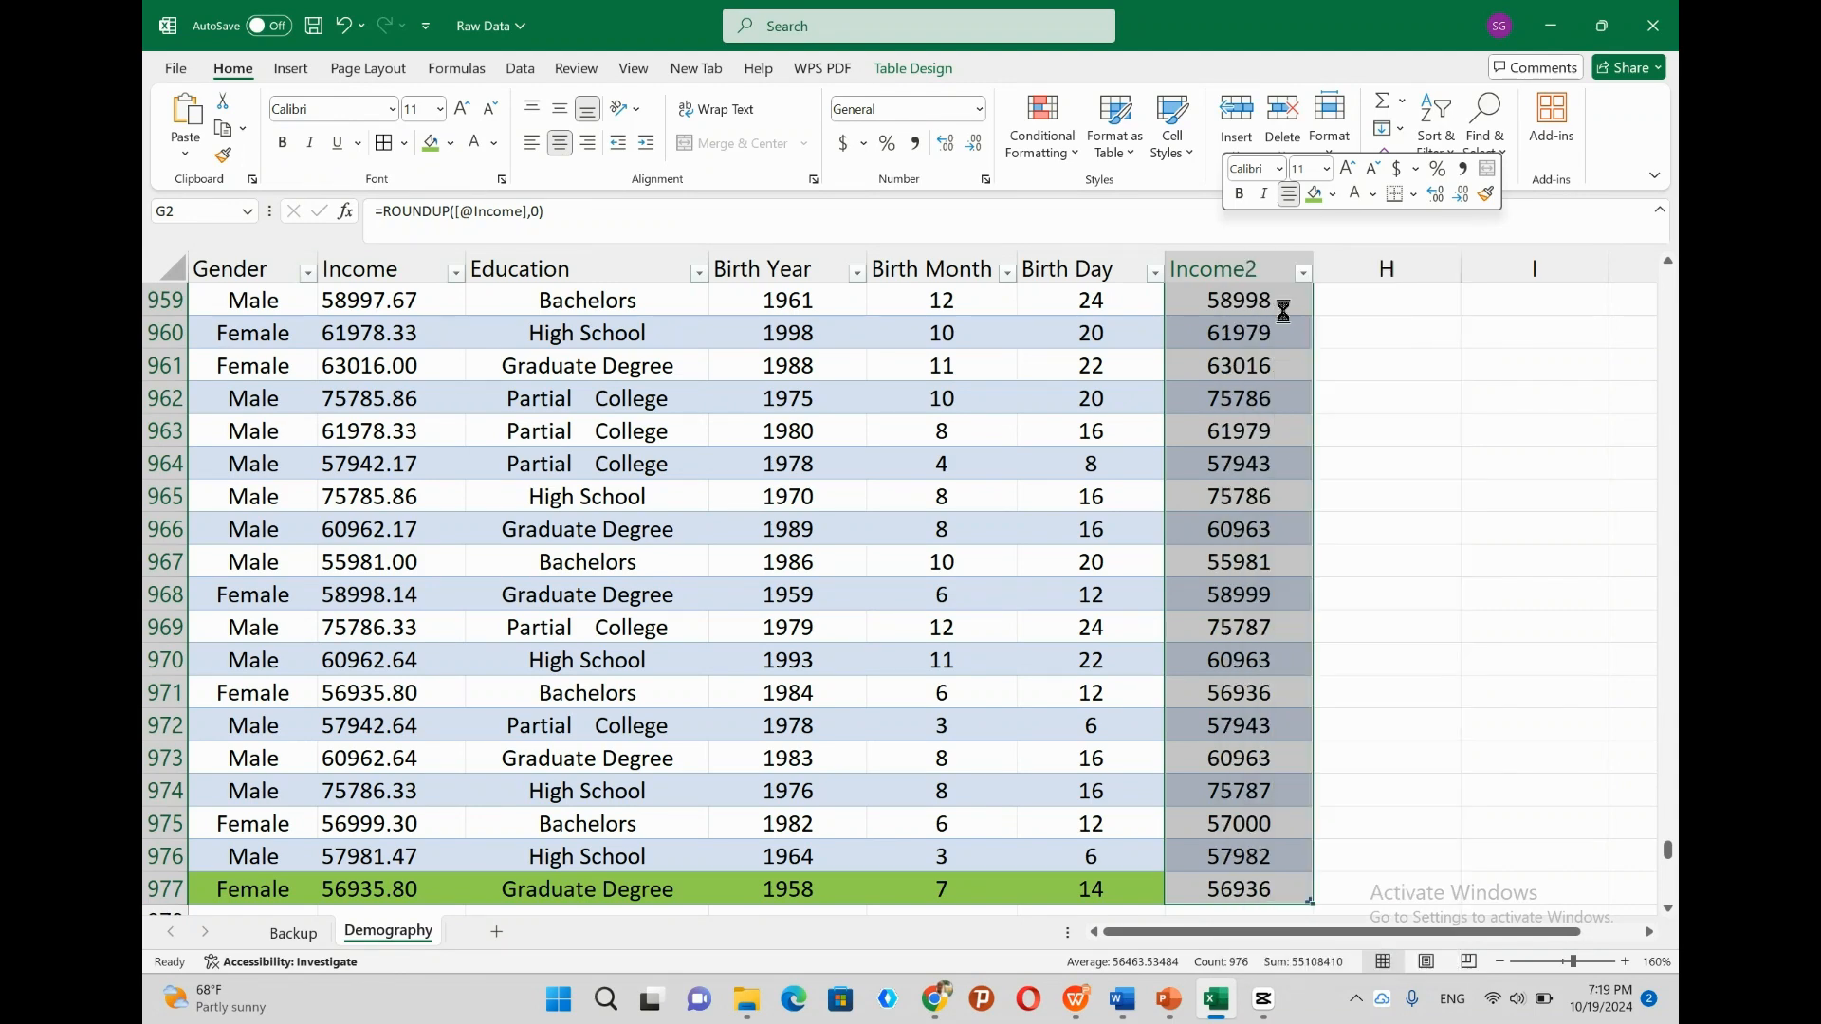
left_click(1233, 332)
right_click(1243, 343)
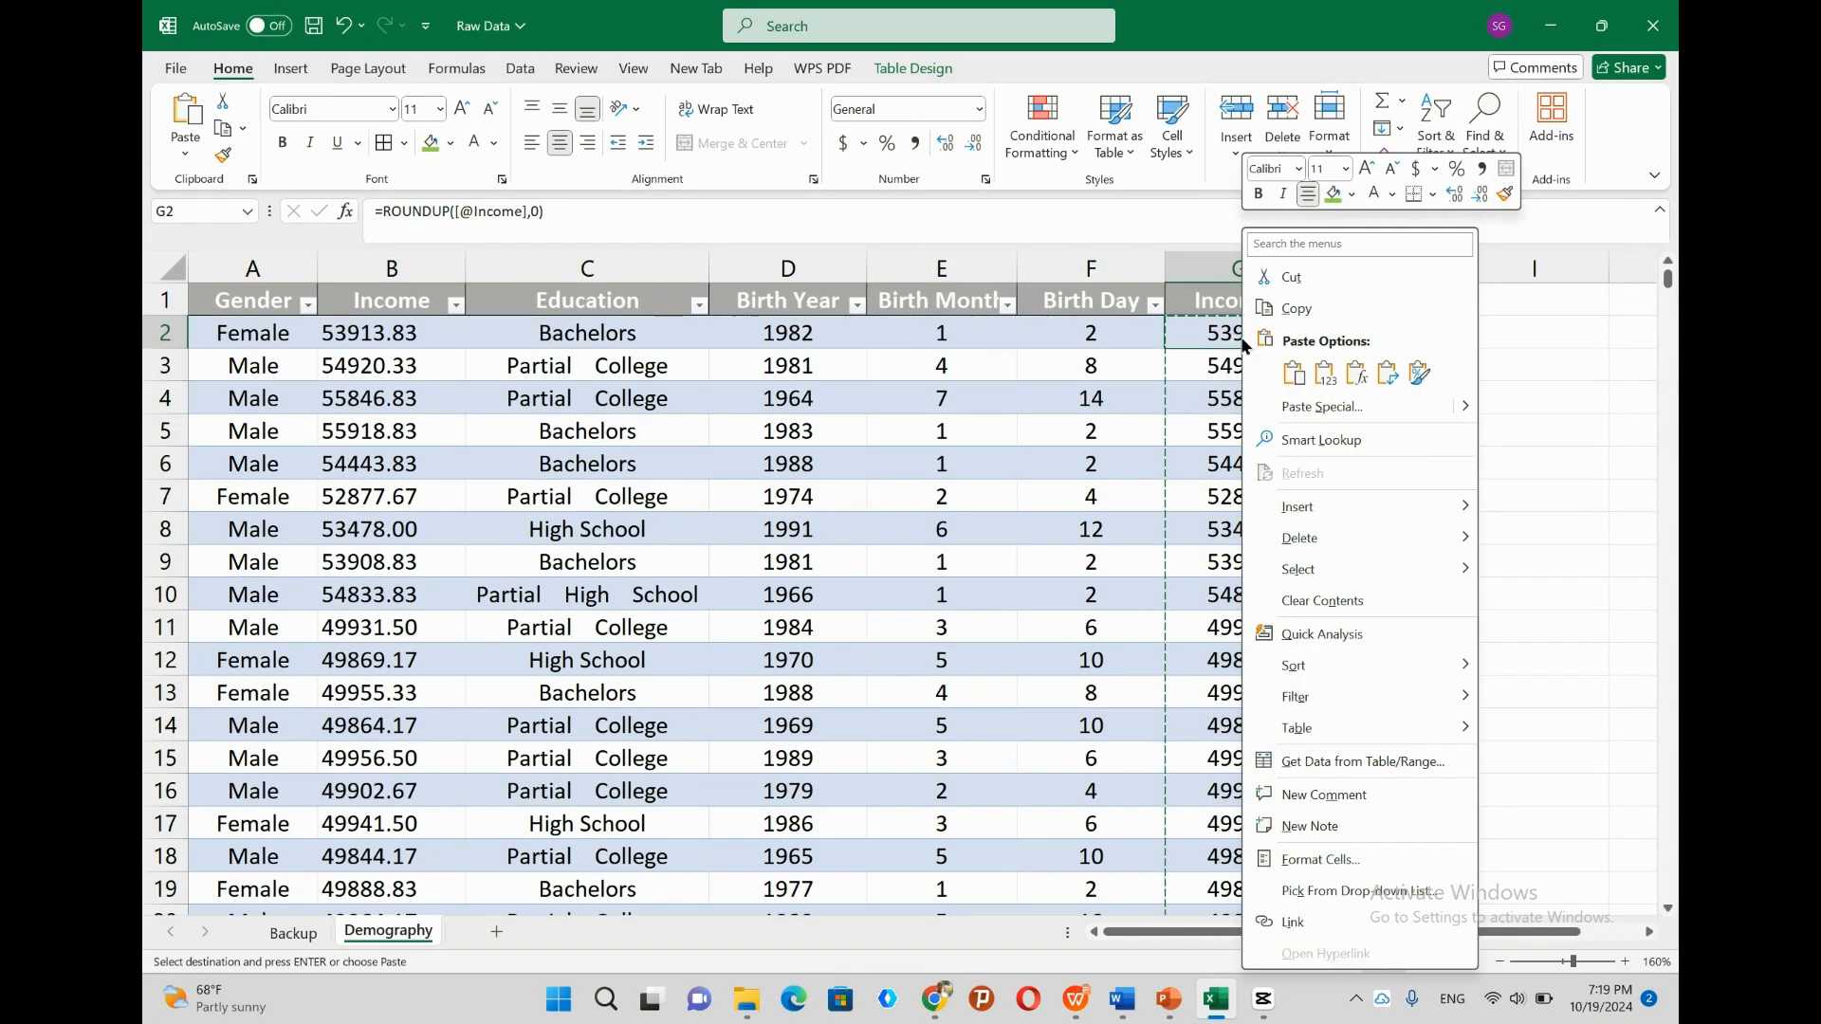
left_click(1293, 408)
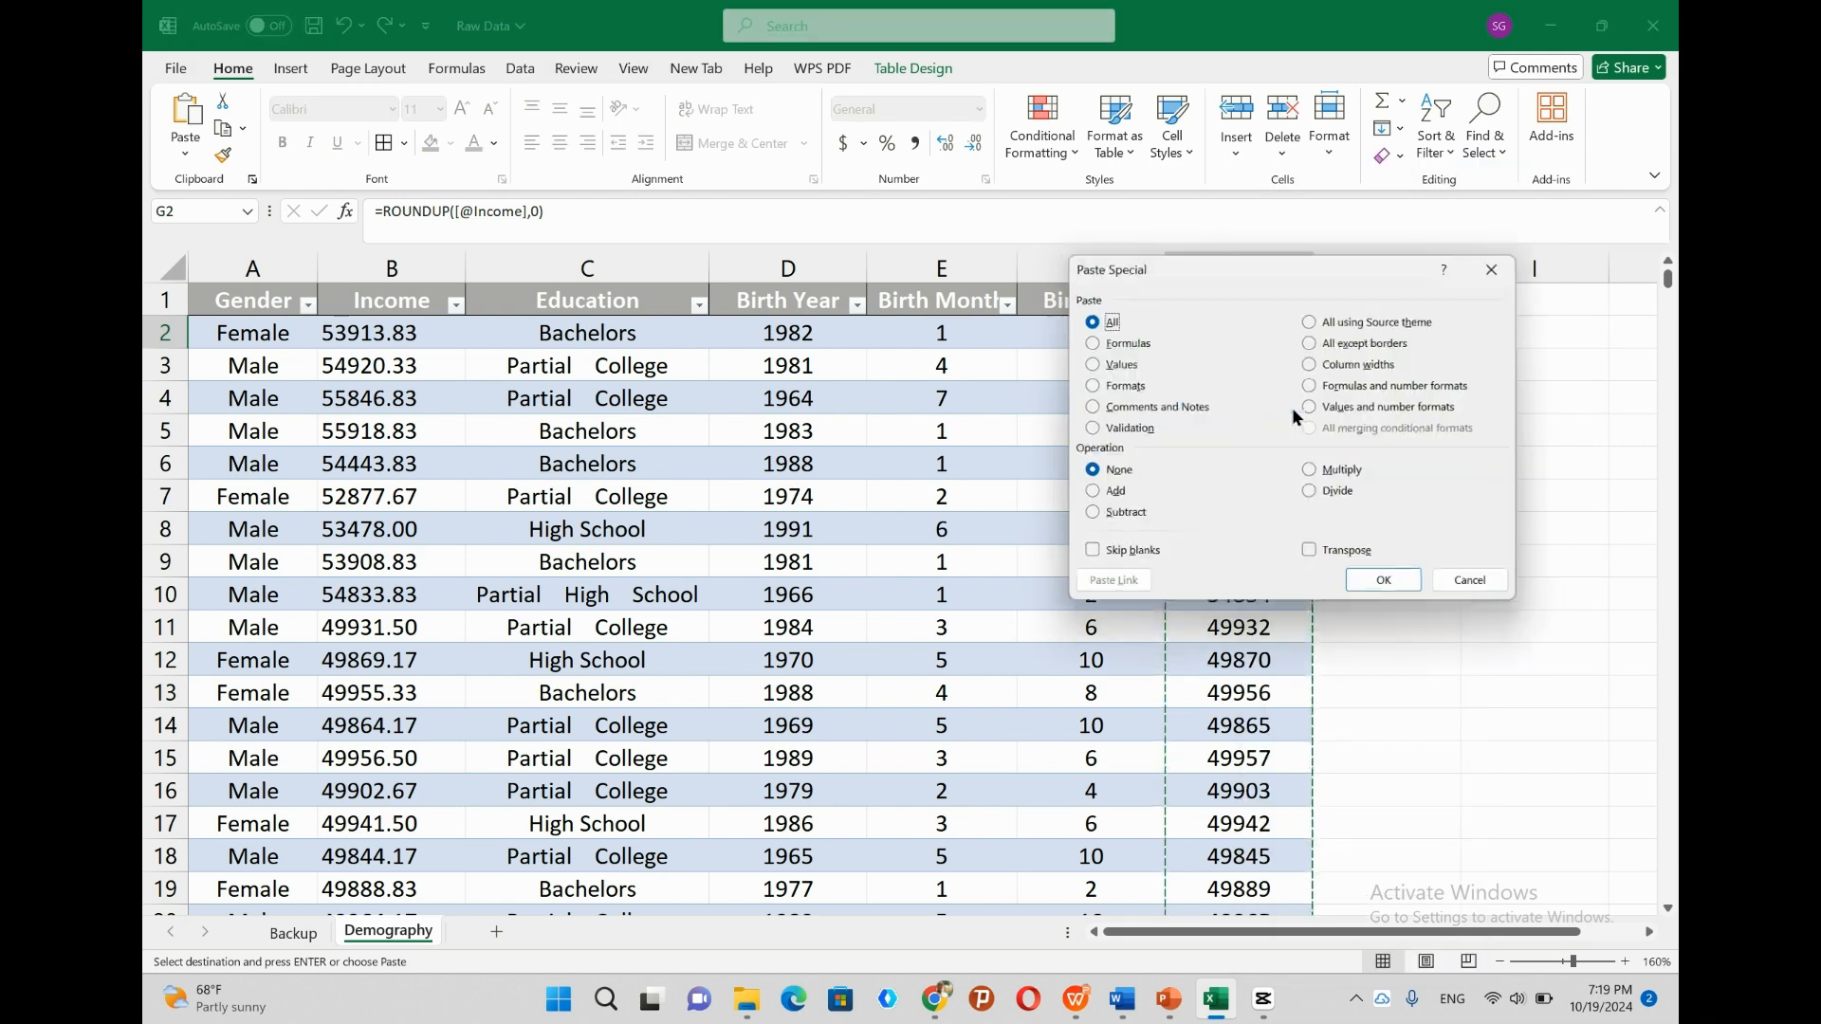
left_click(1386, 588)
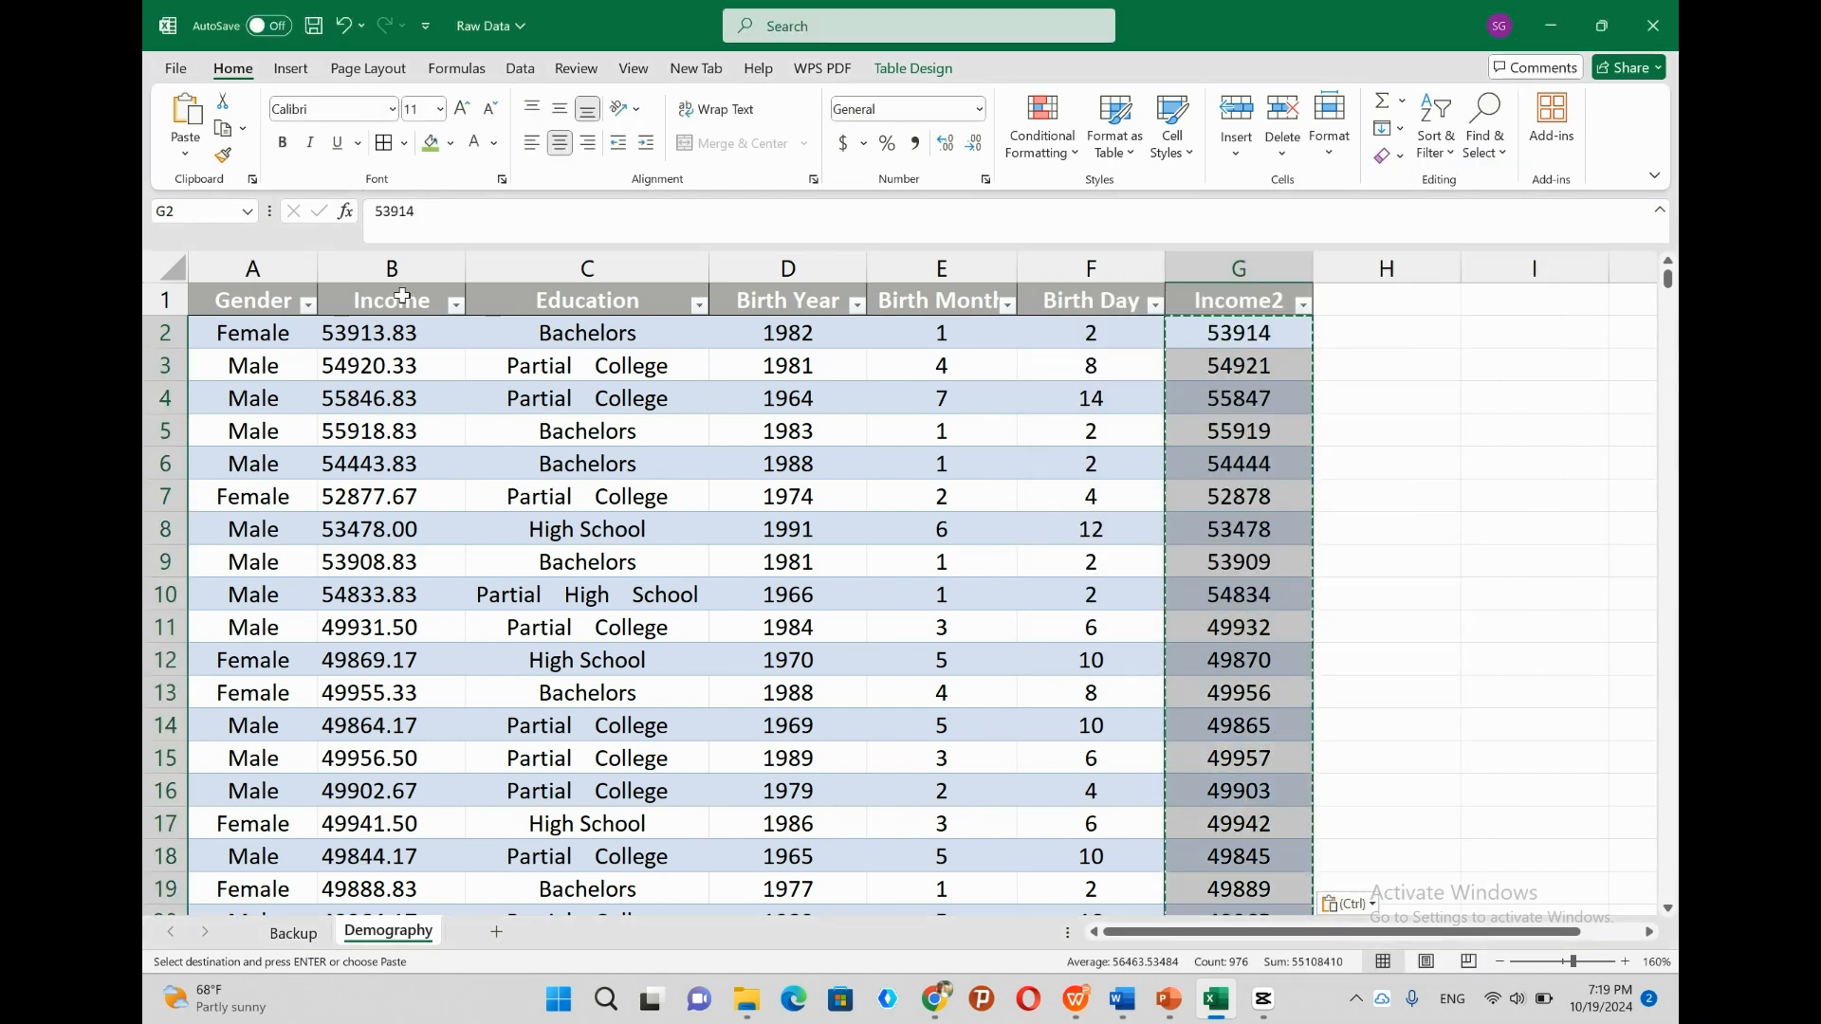
Delete the original Income column B containing the decimal values.
left_click(391, 269)
right_click(391, 270)
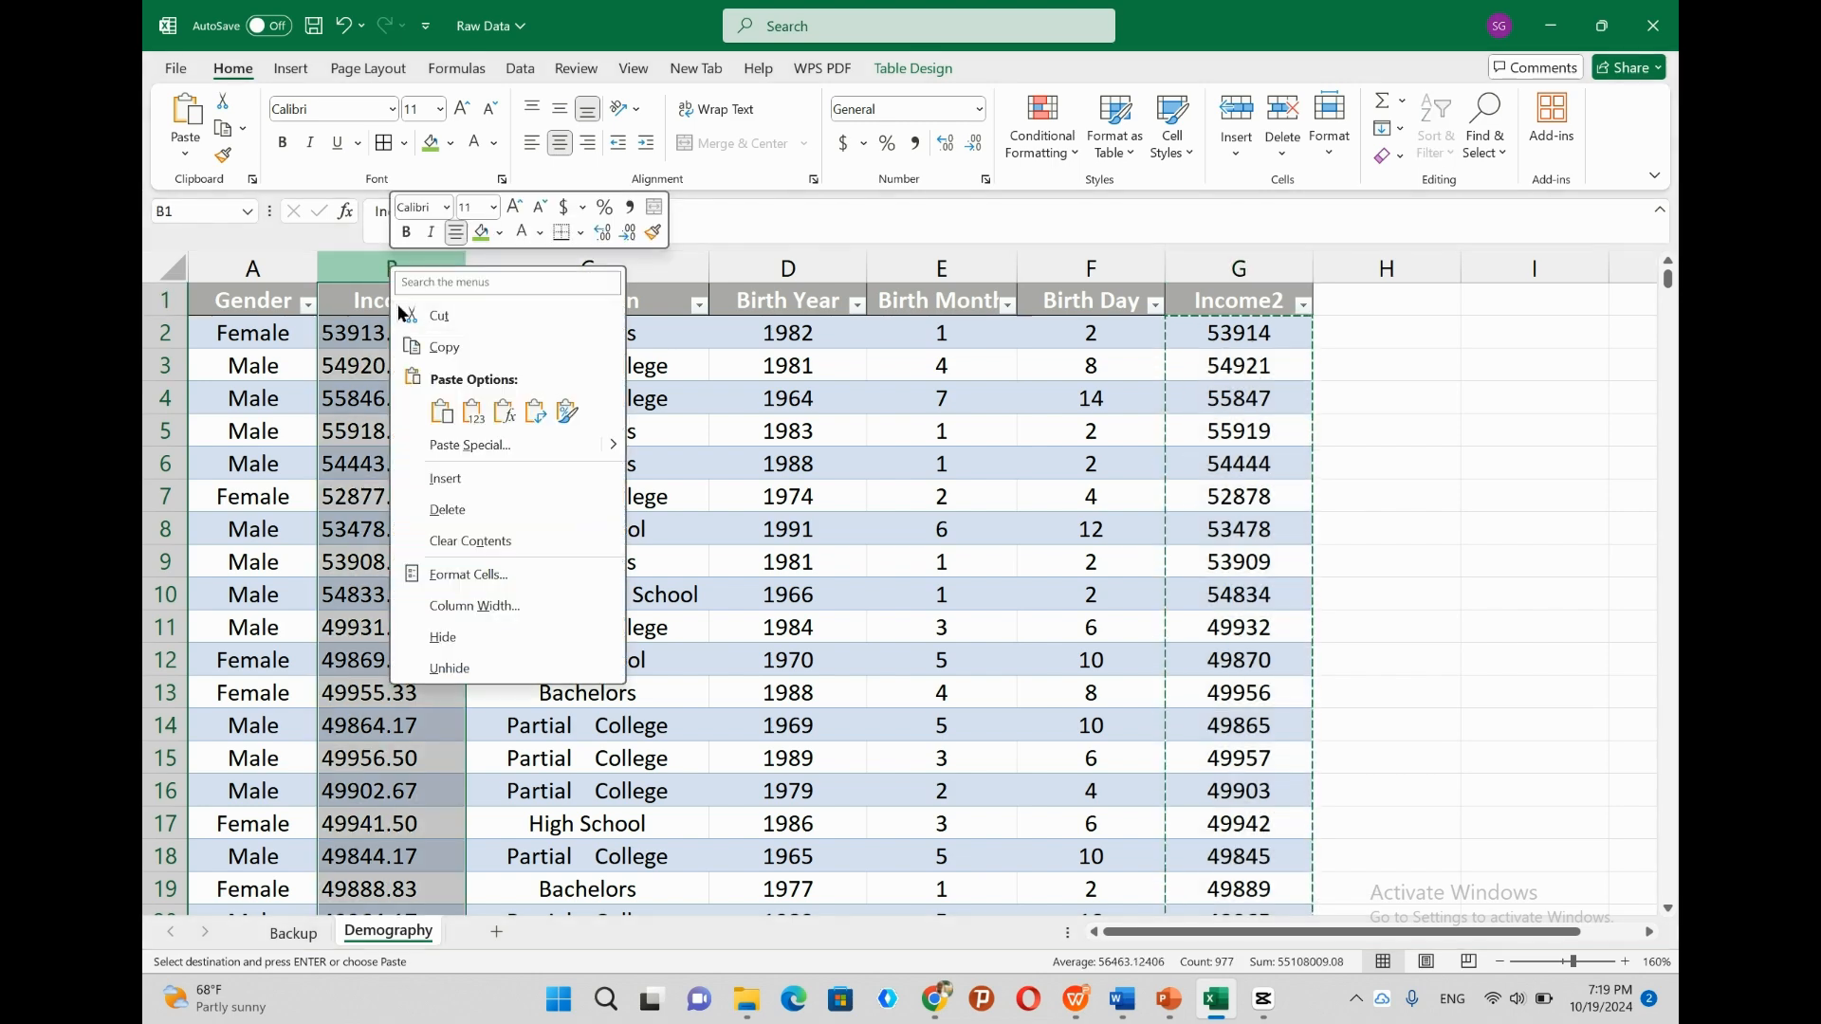
left_click(447, 509)
Rename the header of the rounded-income column in cell F1 to Income.
left_click(1106, 311)
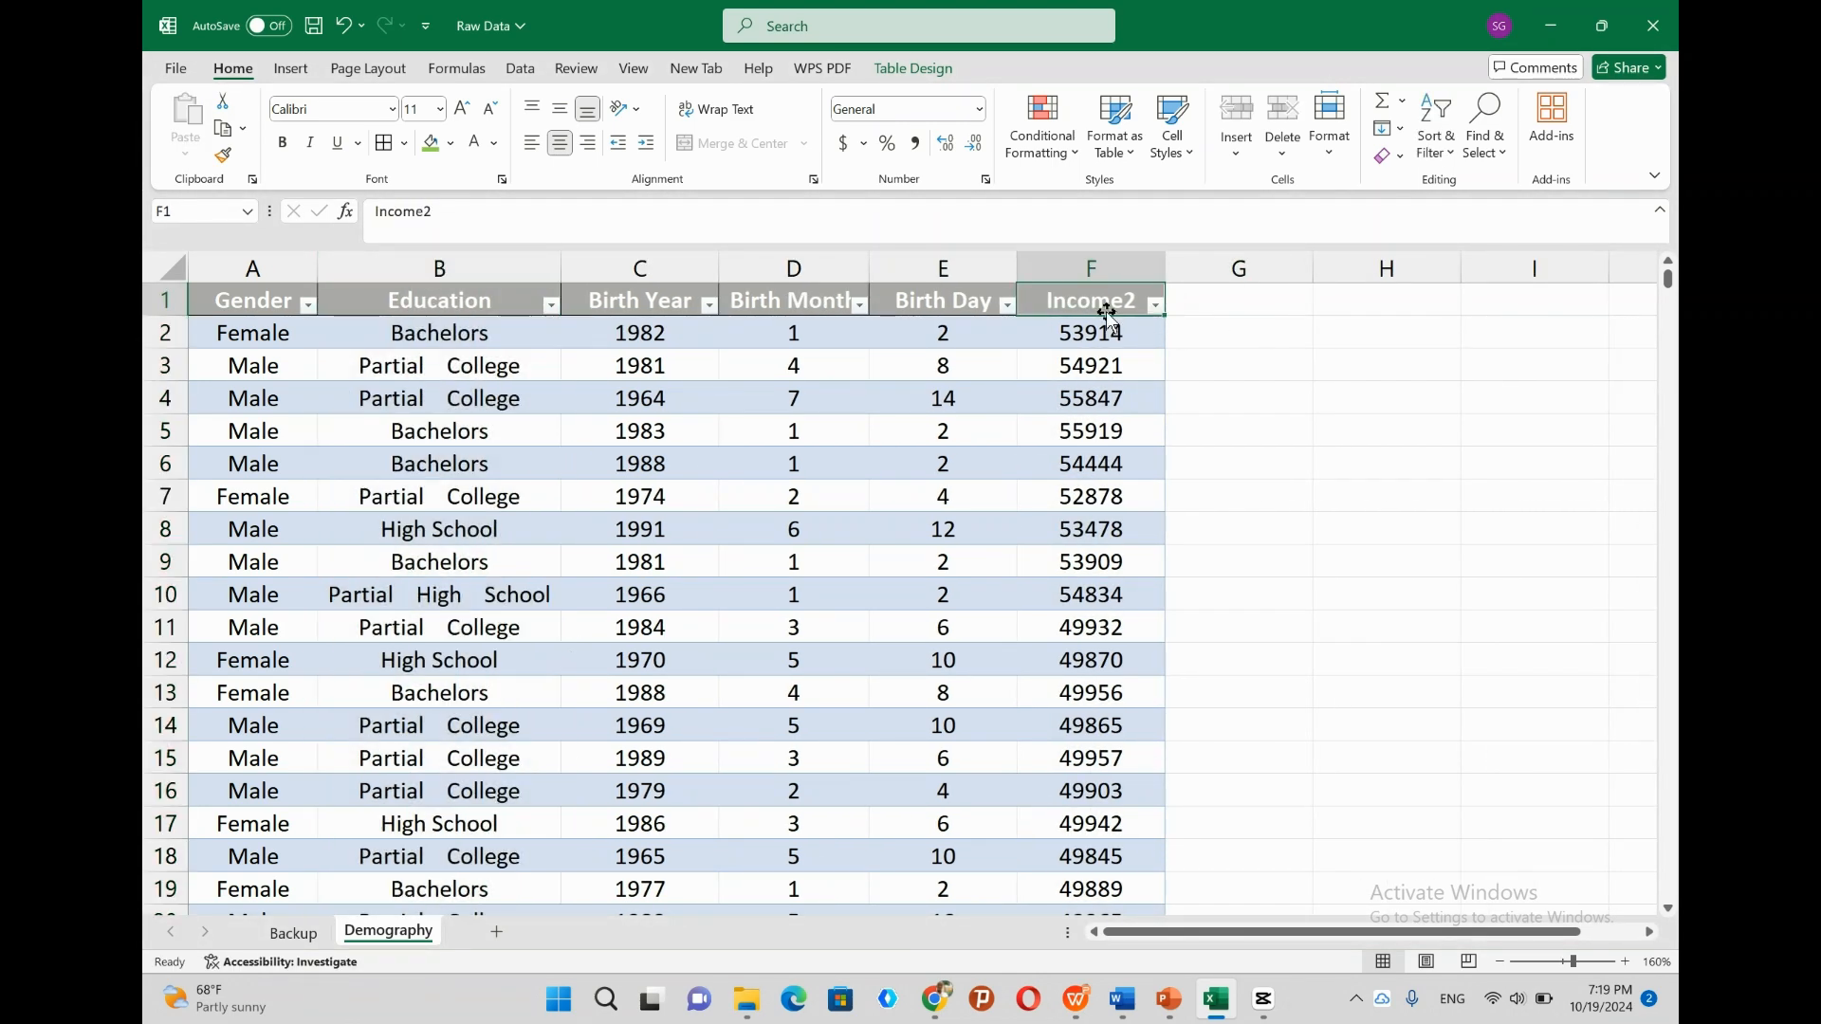
left_click(503, 214)
key("BackSpace")
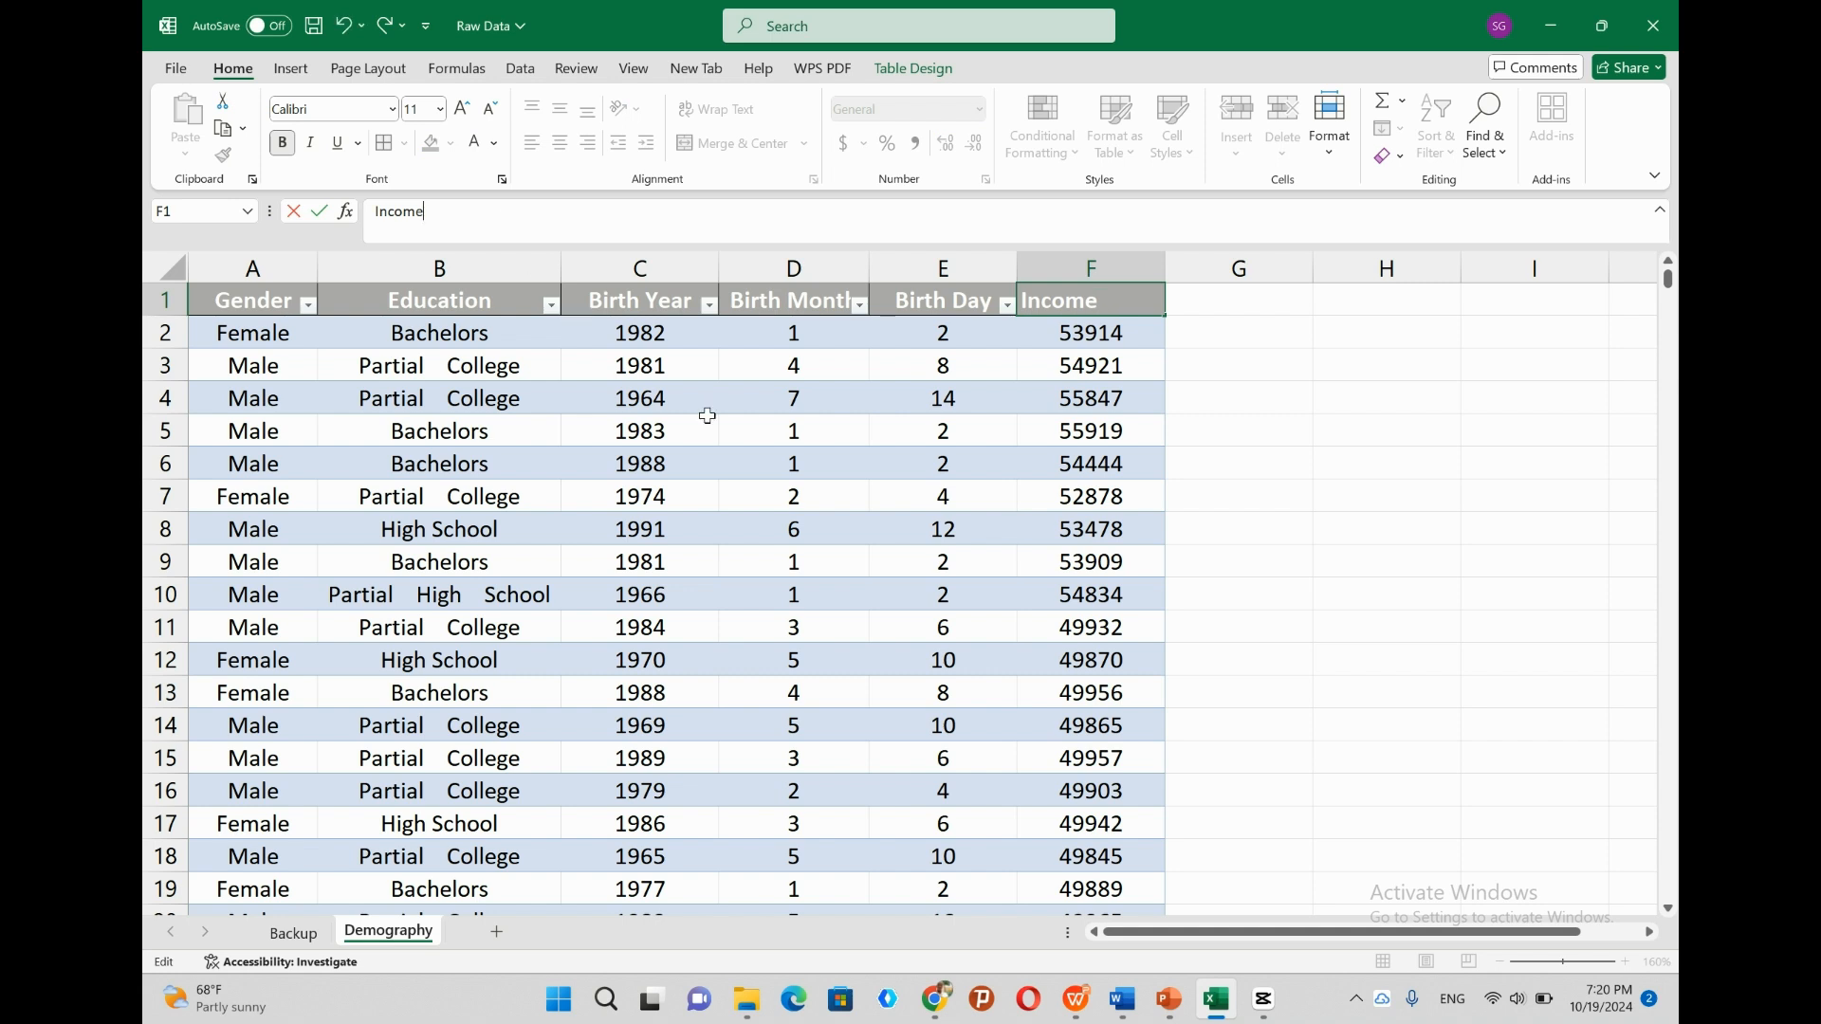
left_click(1087, 441)
Examine the spacing of the text entries in the Education column from B2 to B10.
left_click(456, 337)
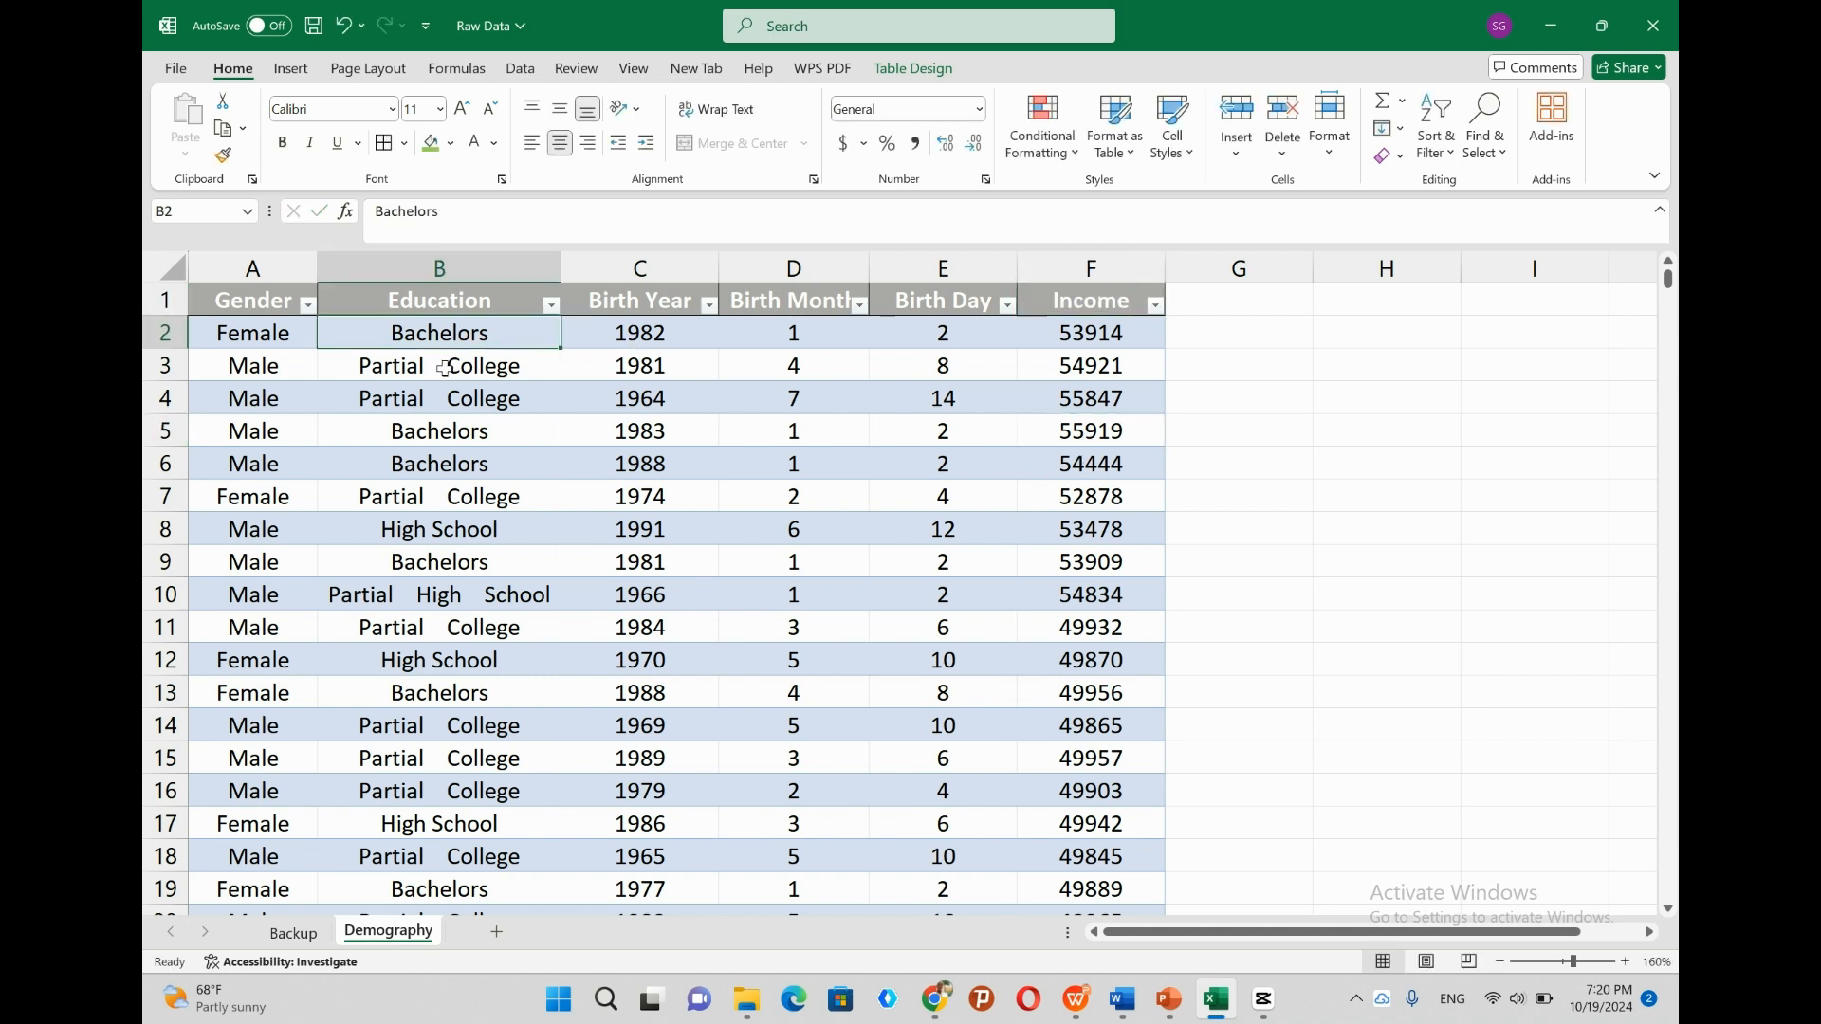
left_click(446, 369)
left_click(450, 395)
left_click(449, 422)
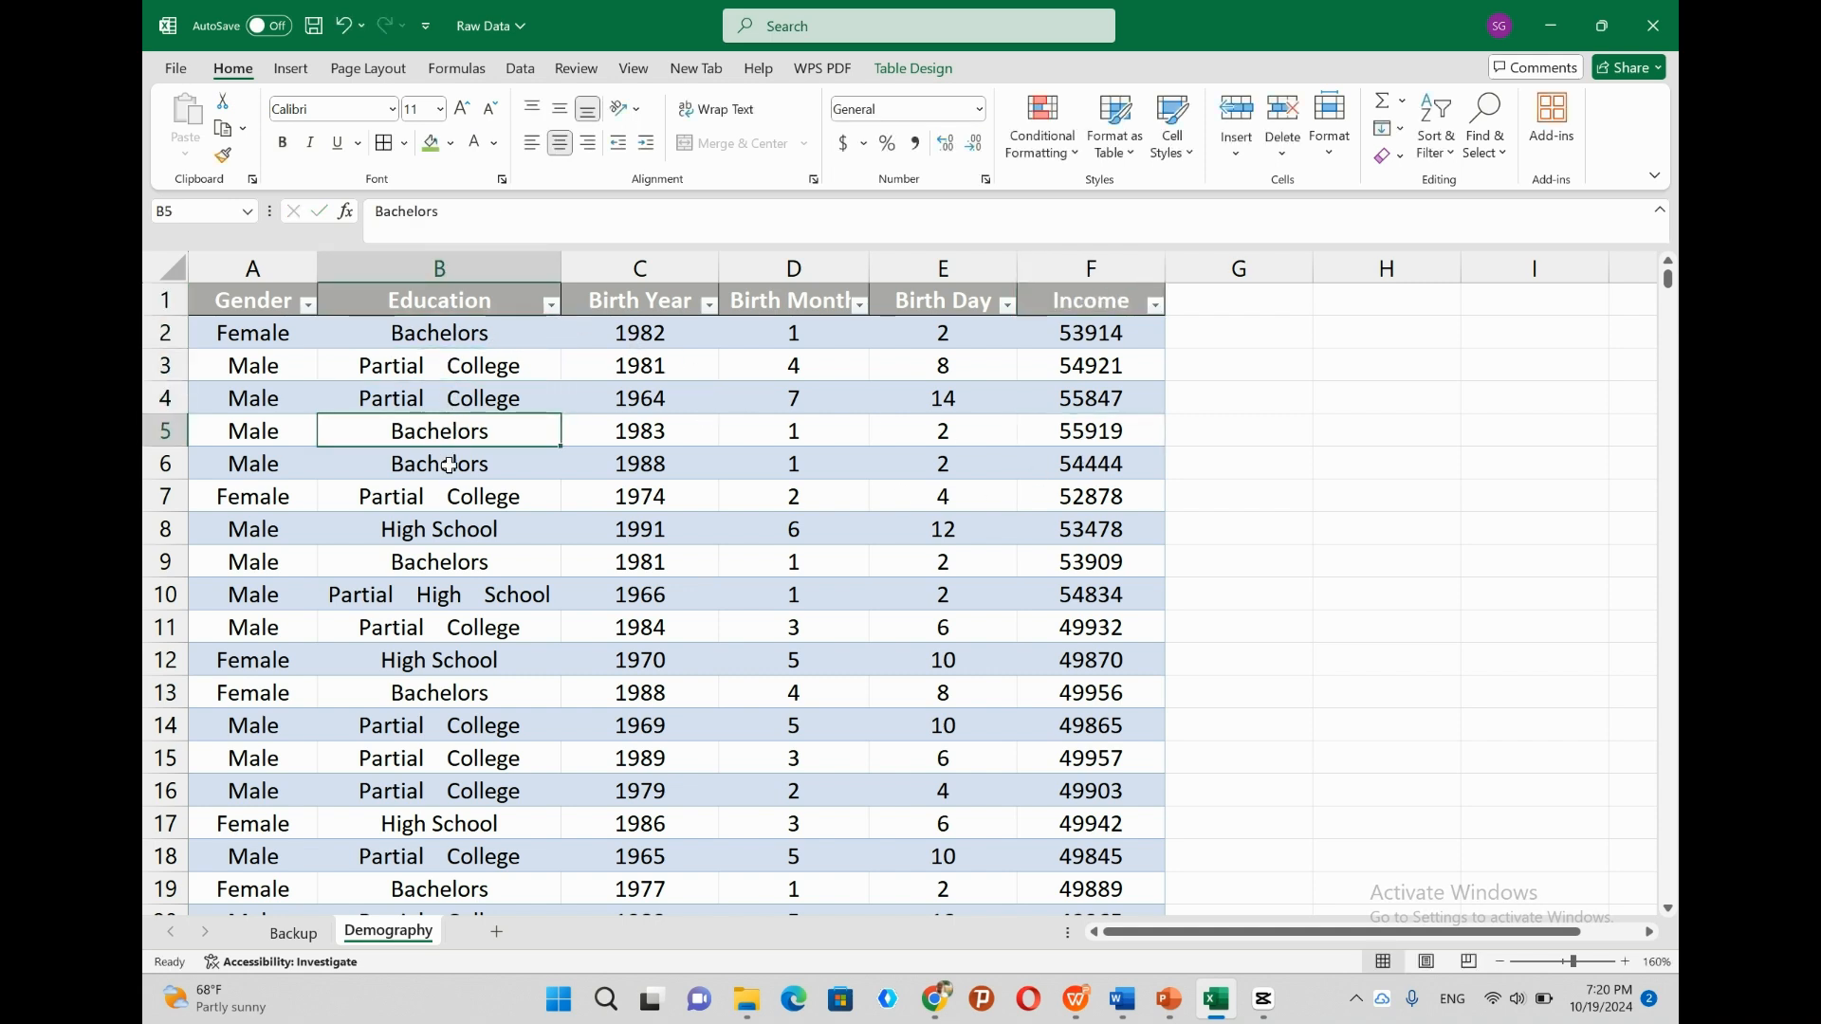
left_click(449, 465)
left_click(442, 499)
left_click(441, 531)
left_click(442, 562)
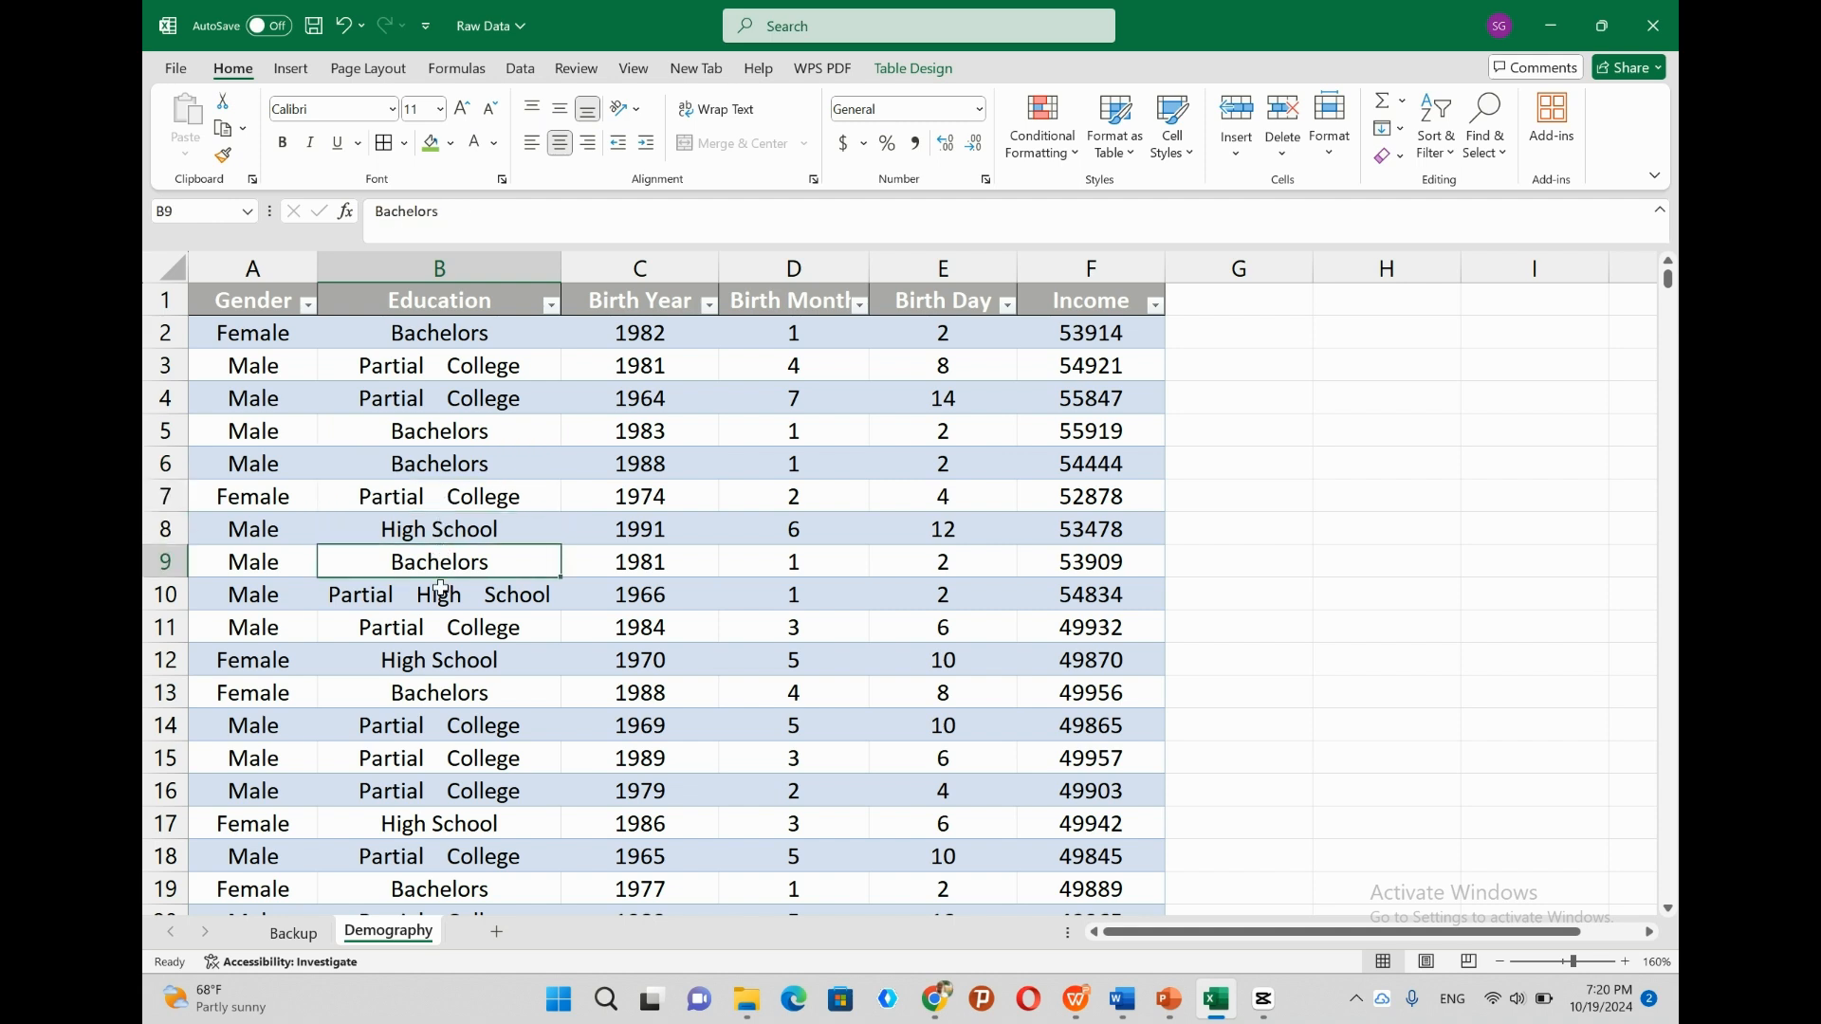
left_click(446, 593)
left_click(434, 331)
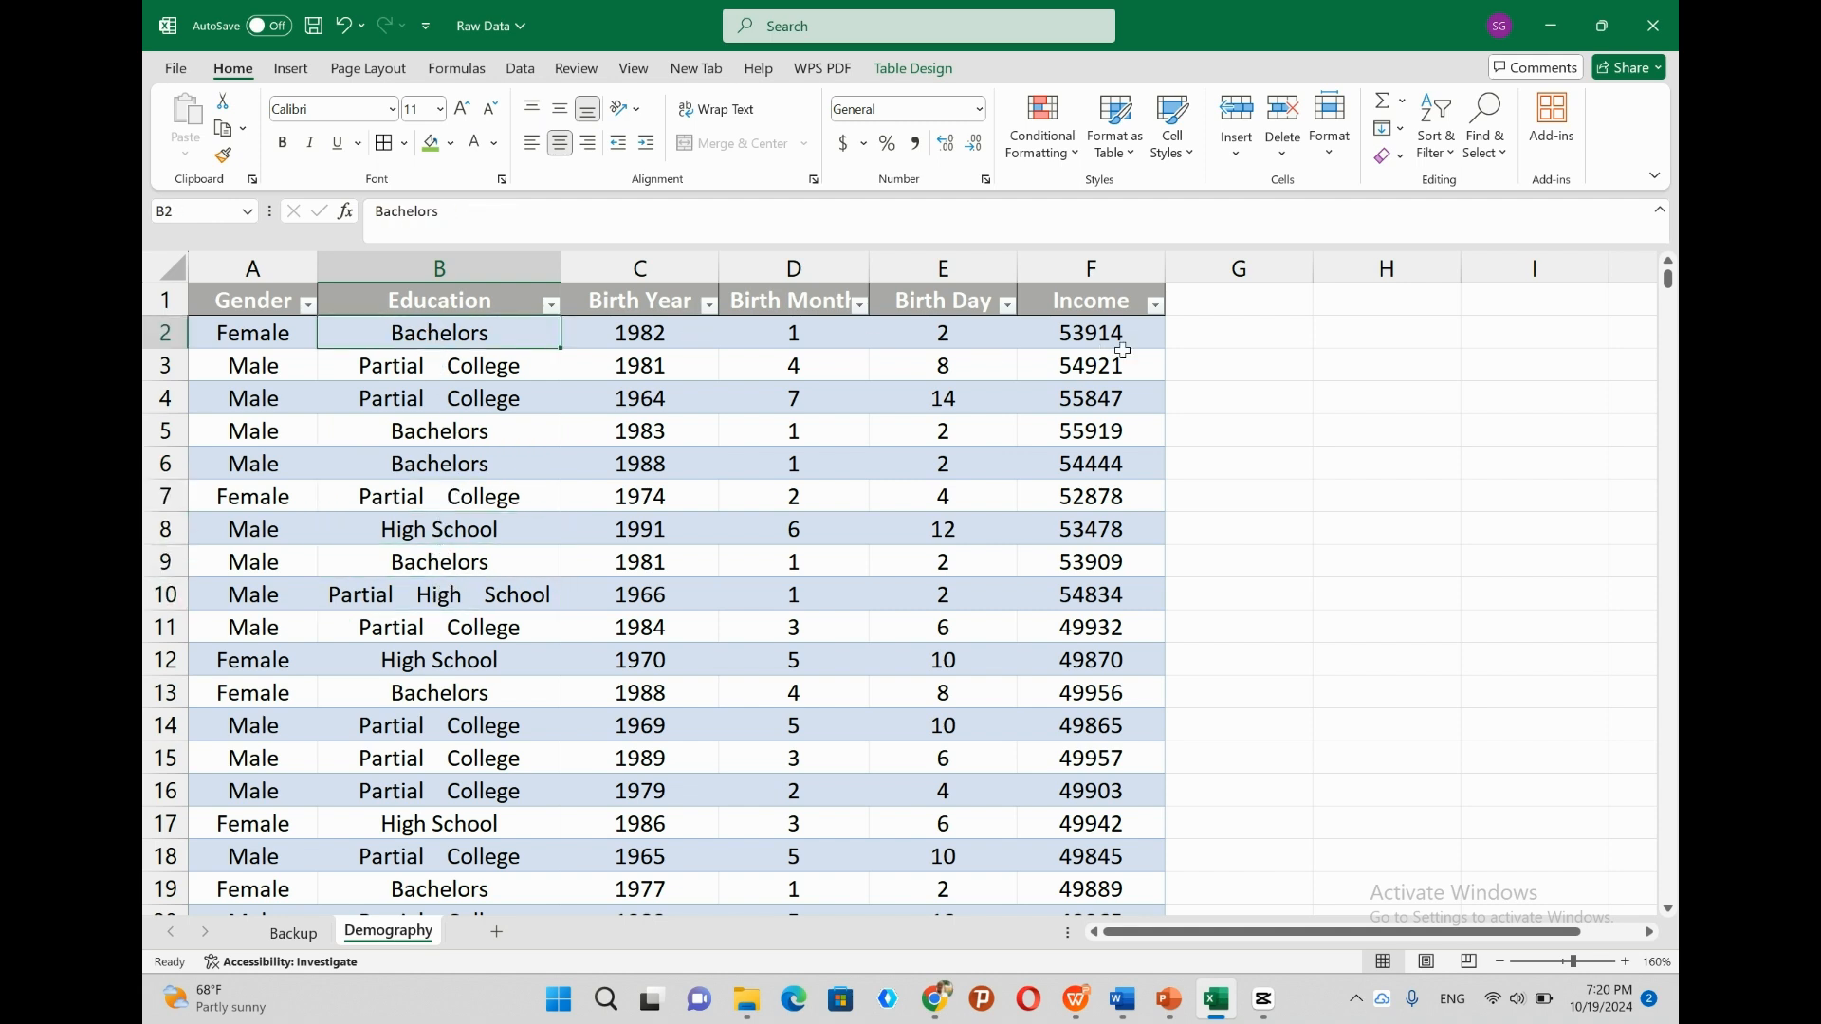
left_click(1214, 330)
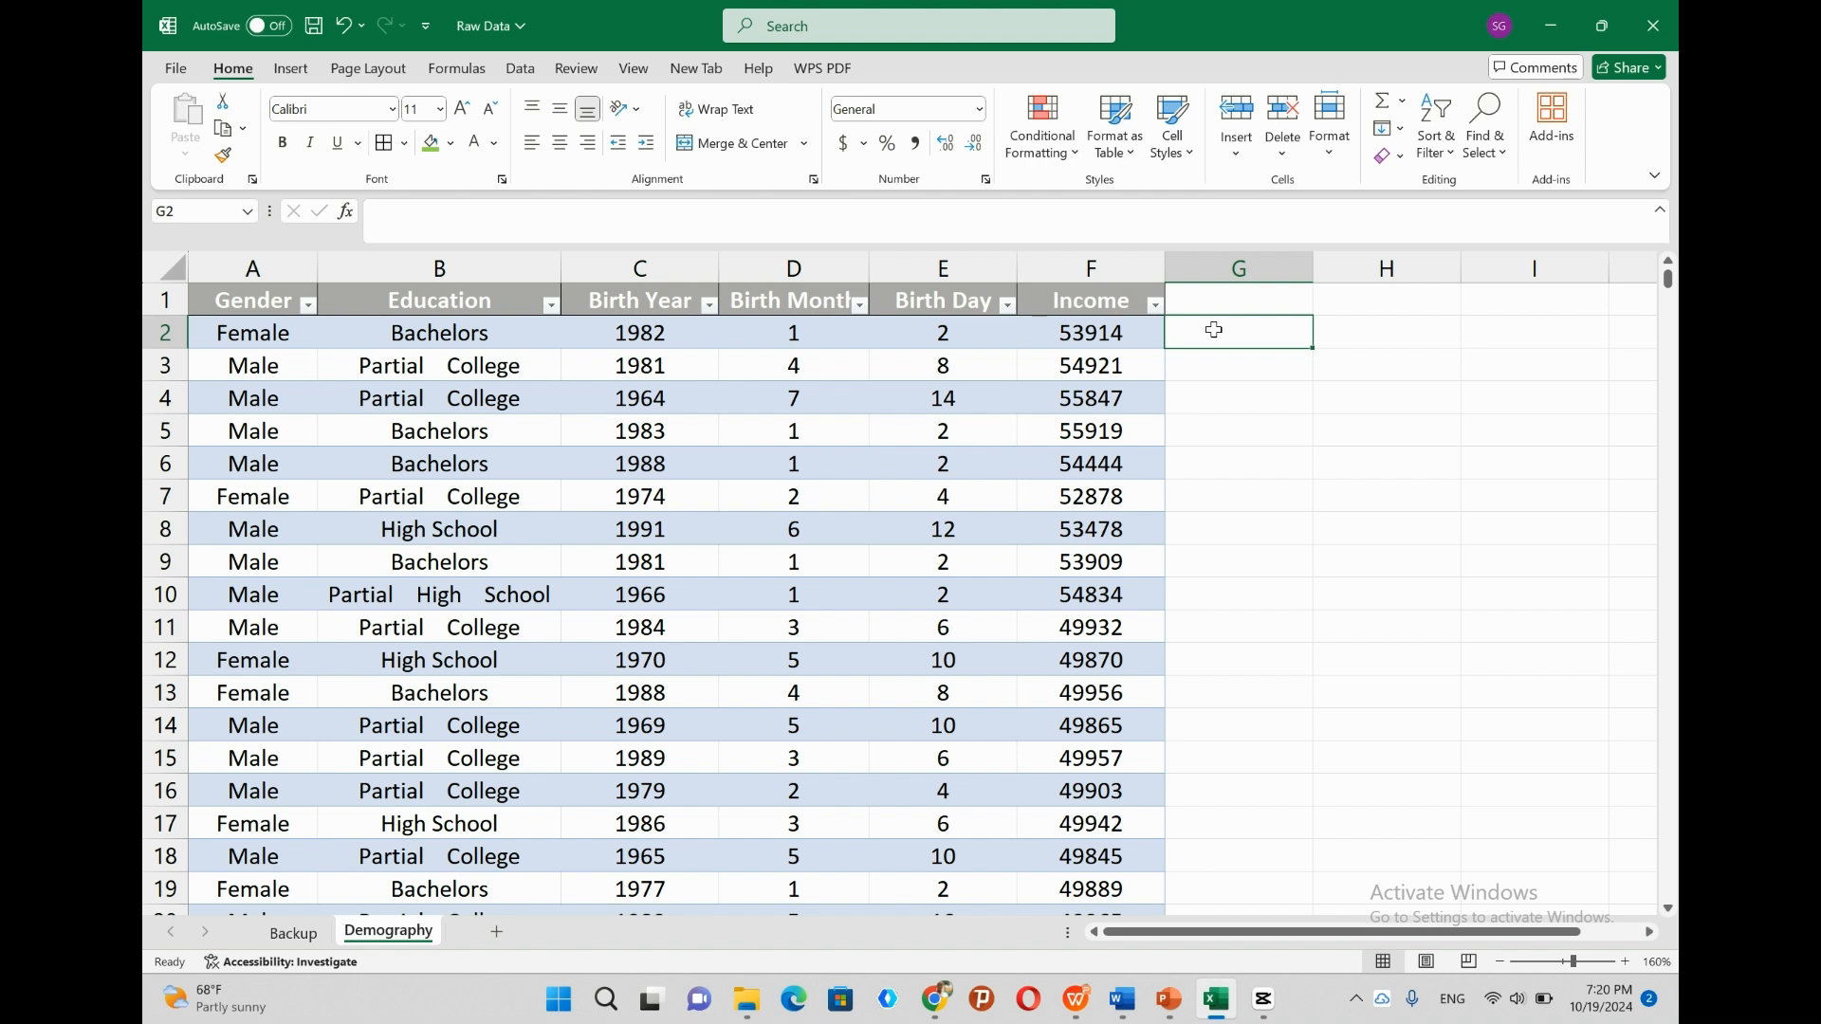
type("=")
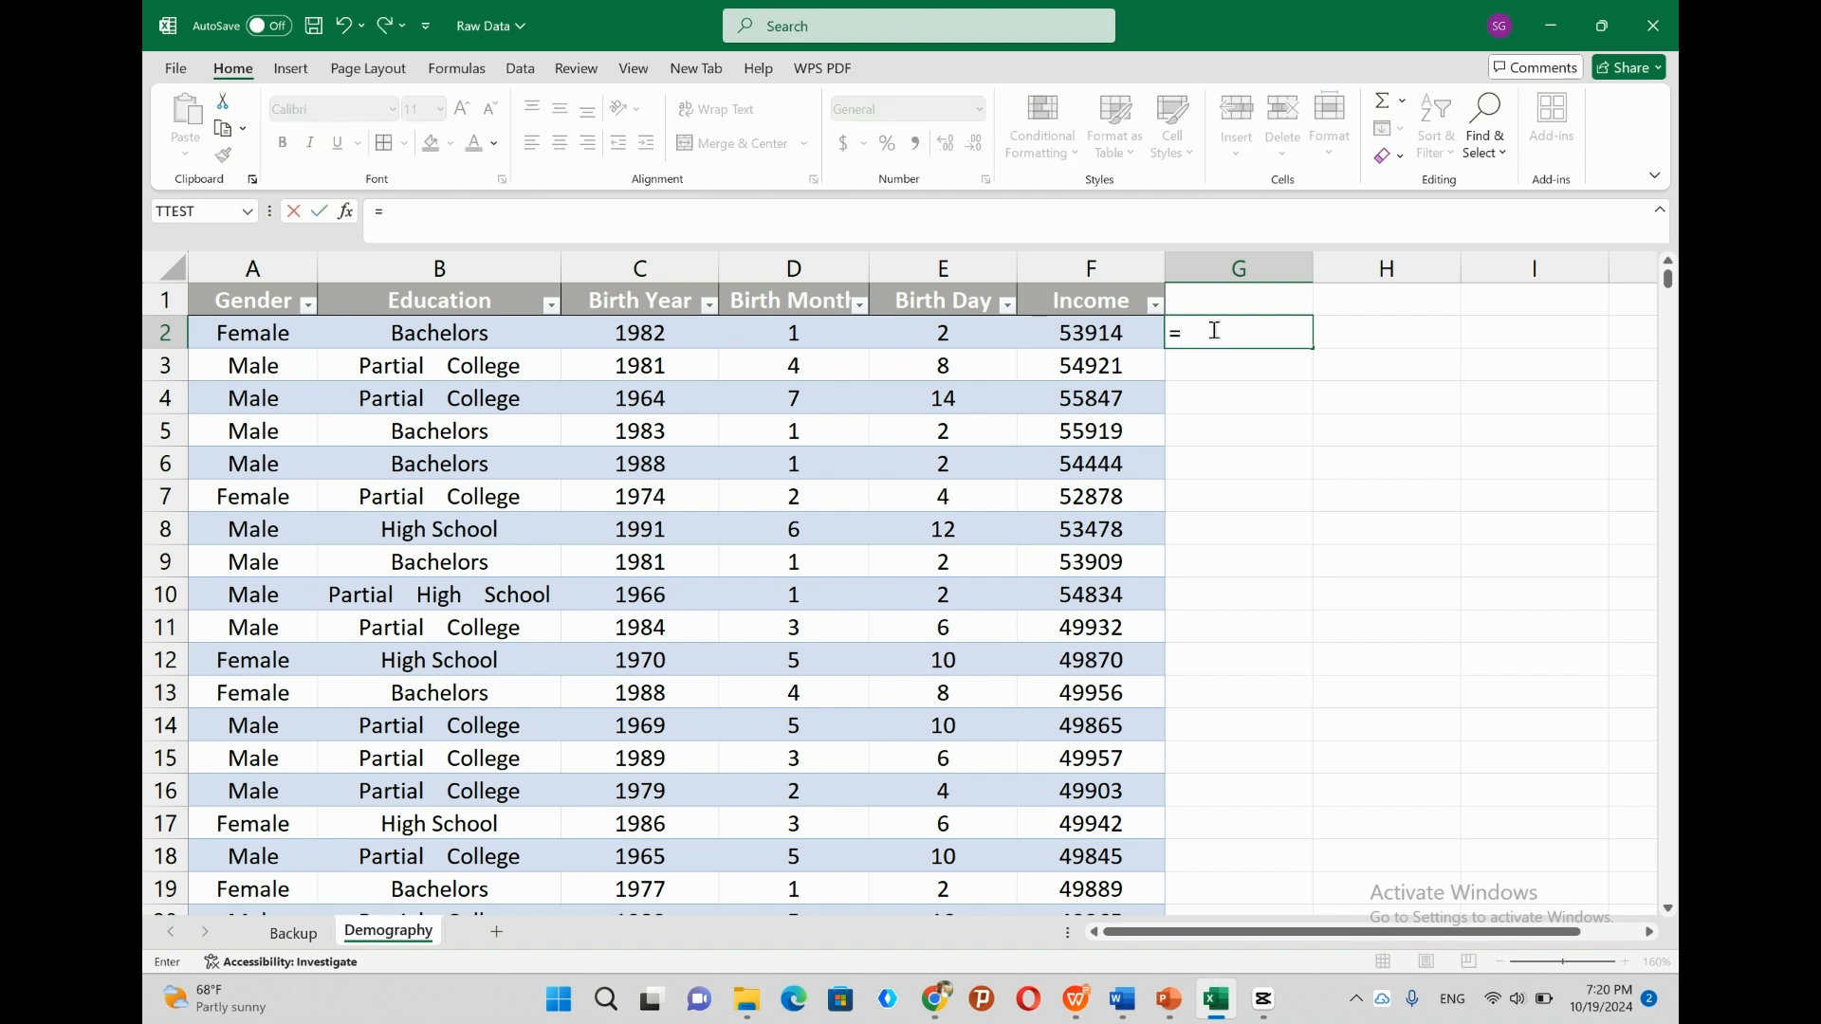
type("tr")
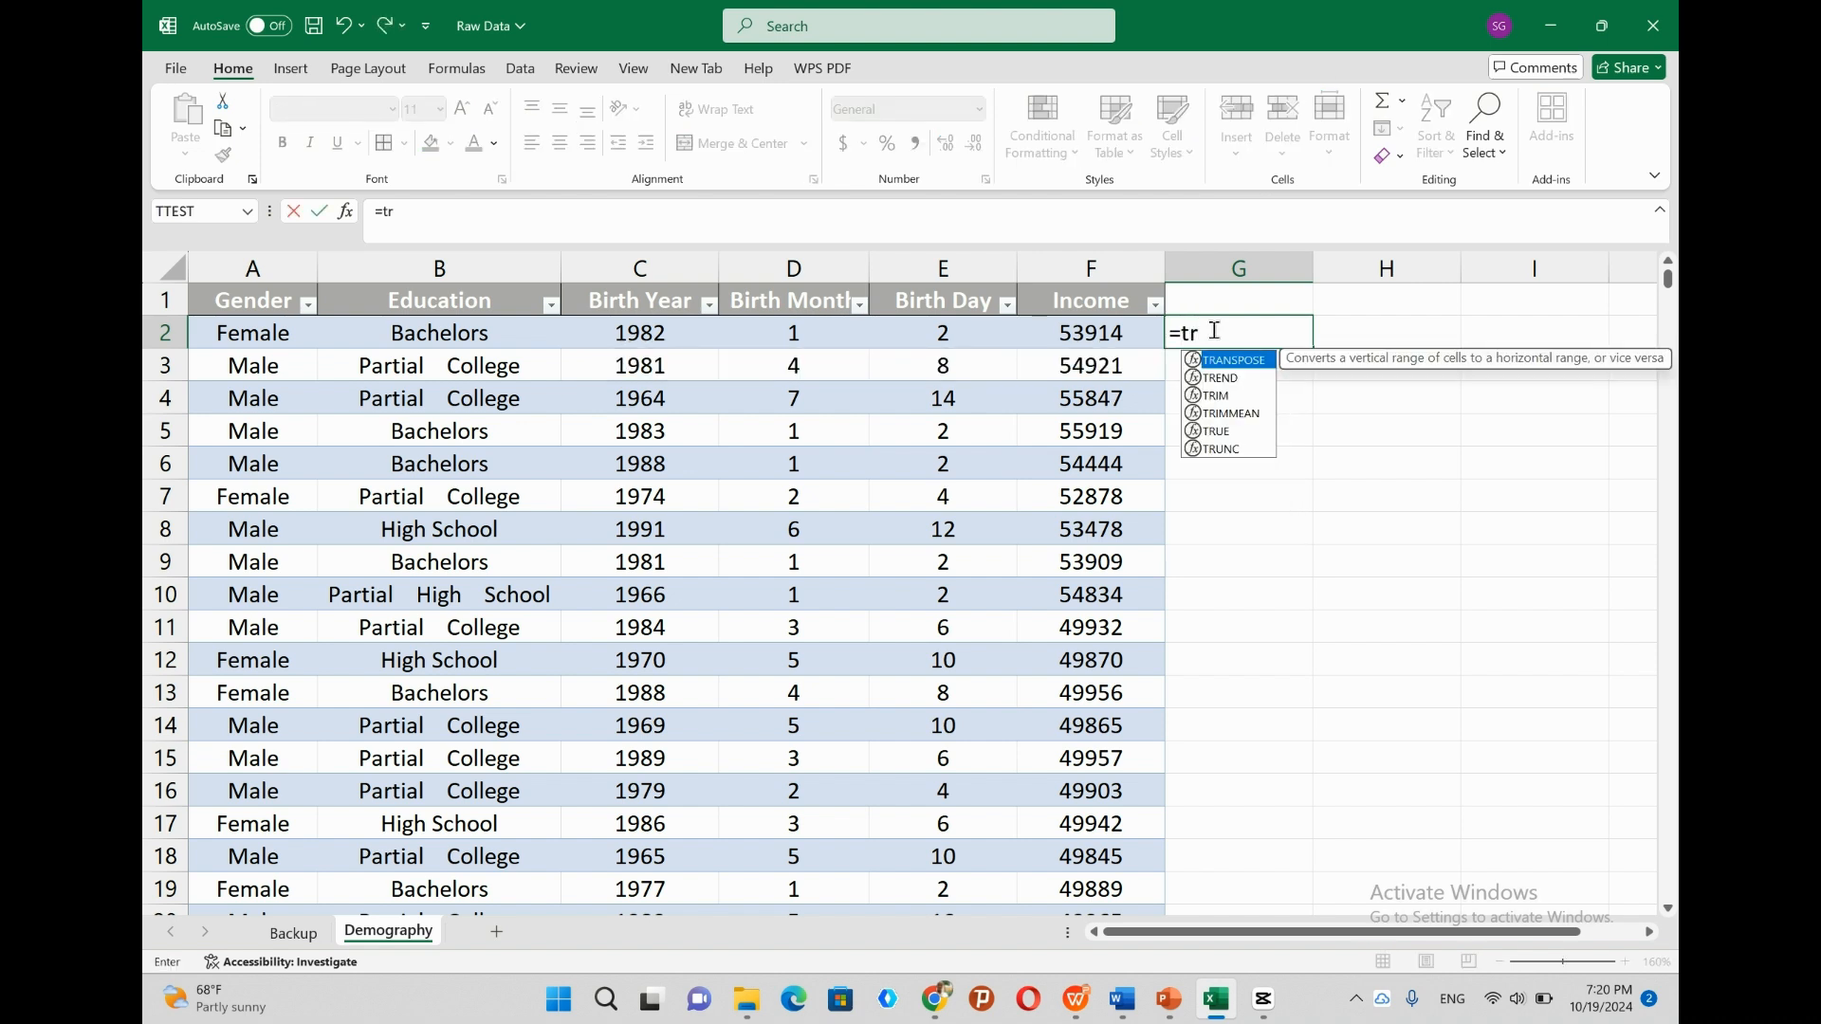
key("BackSpace")
key("BackSpace")
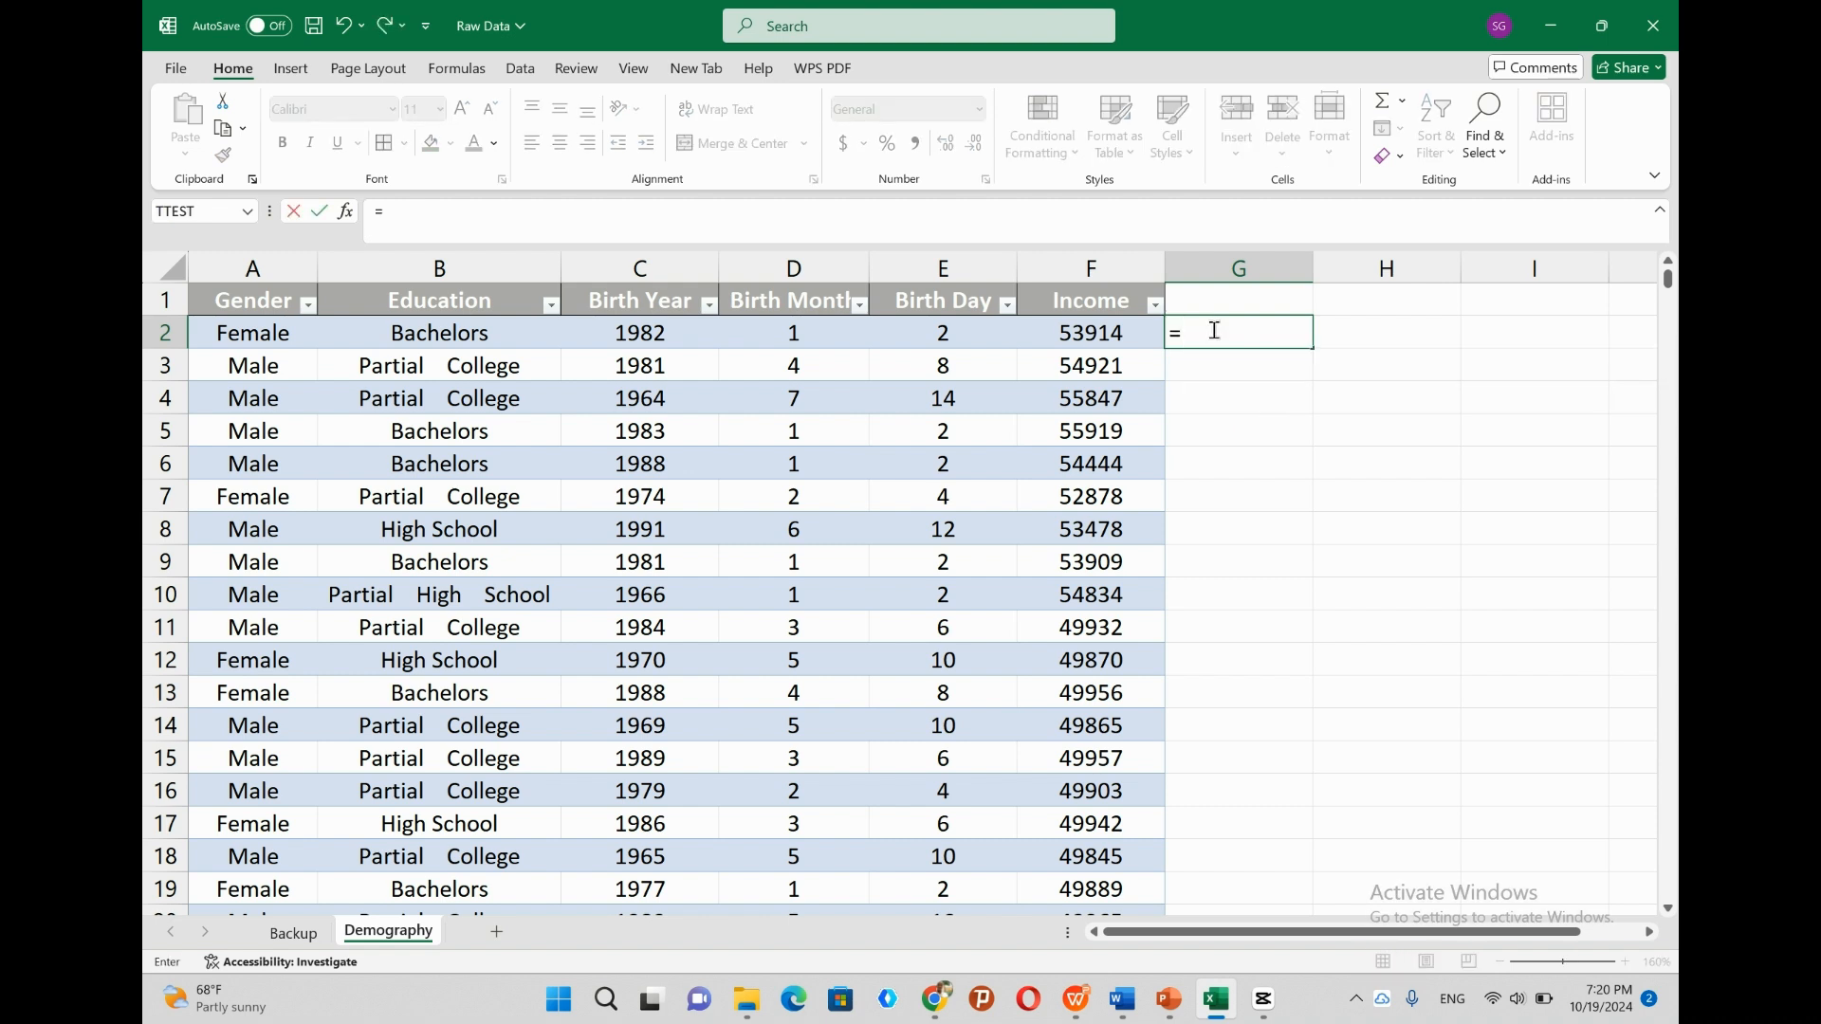
type("tr")
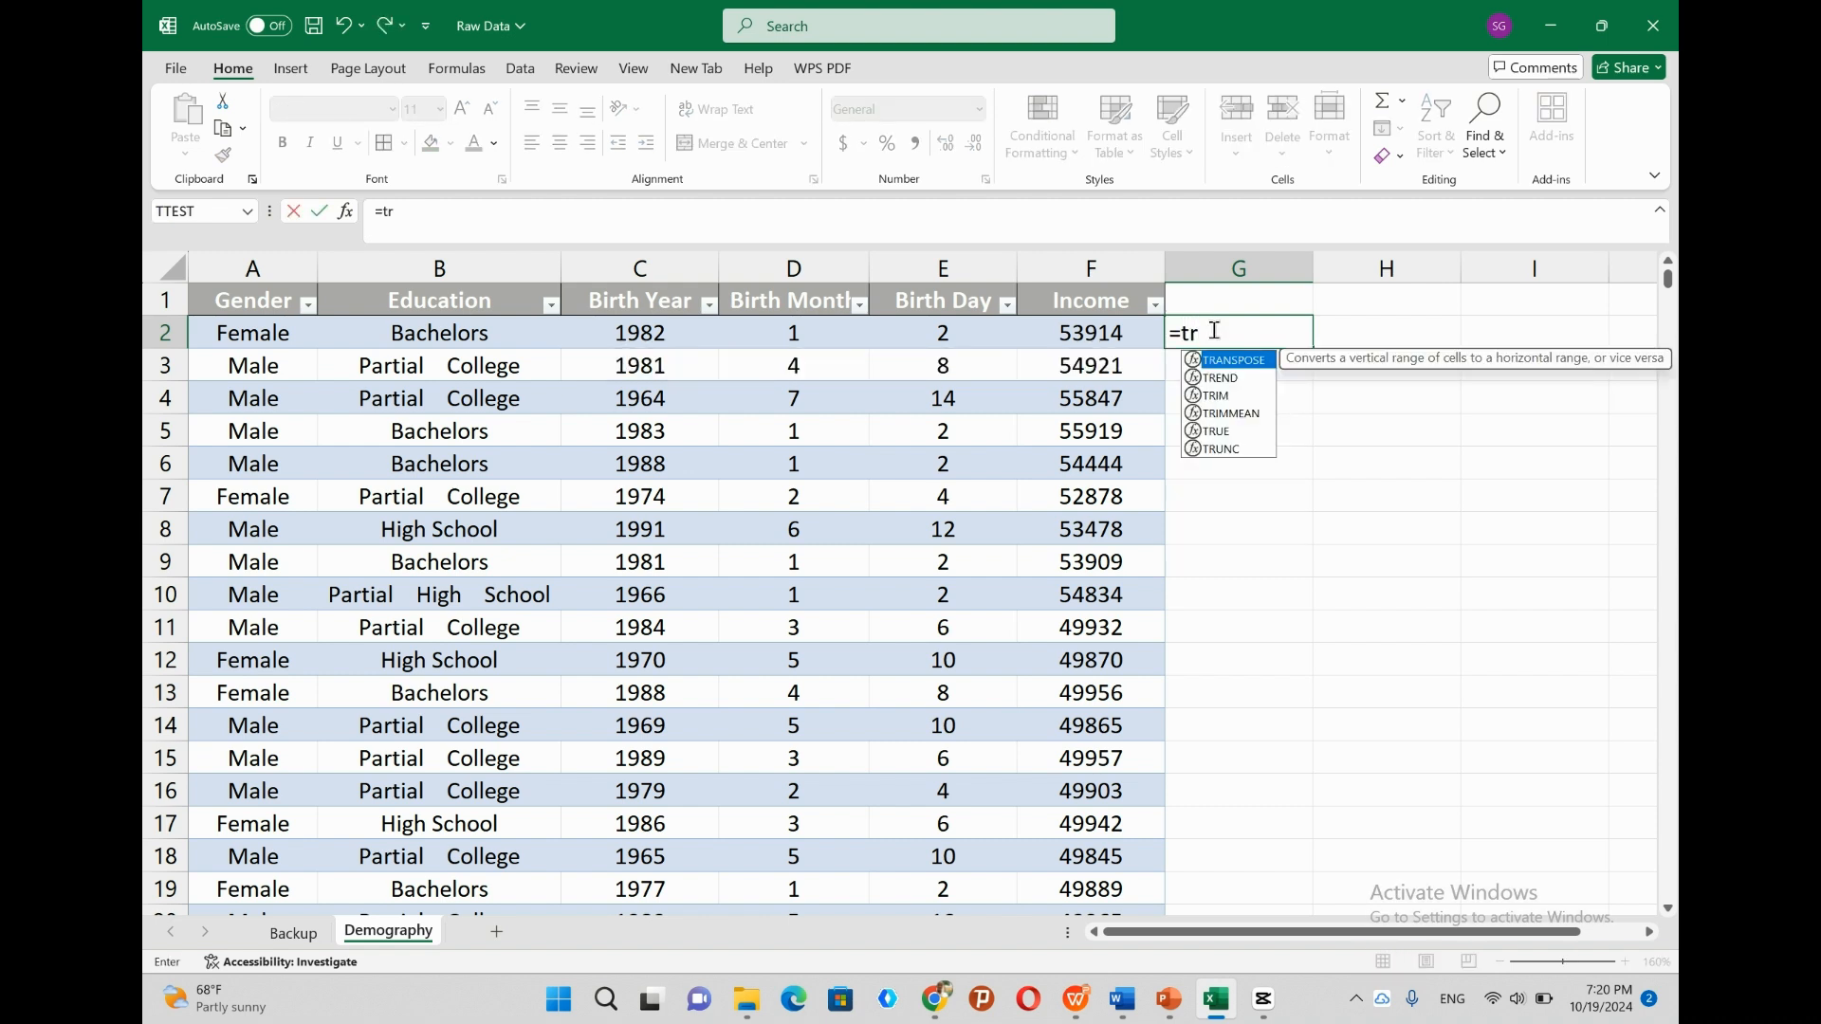
double_click(1226, 391)
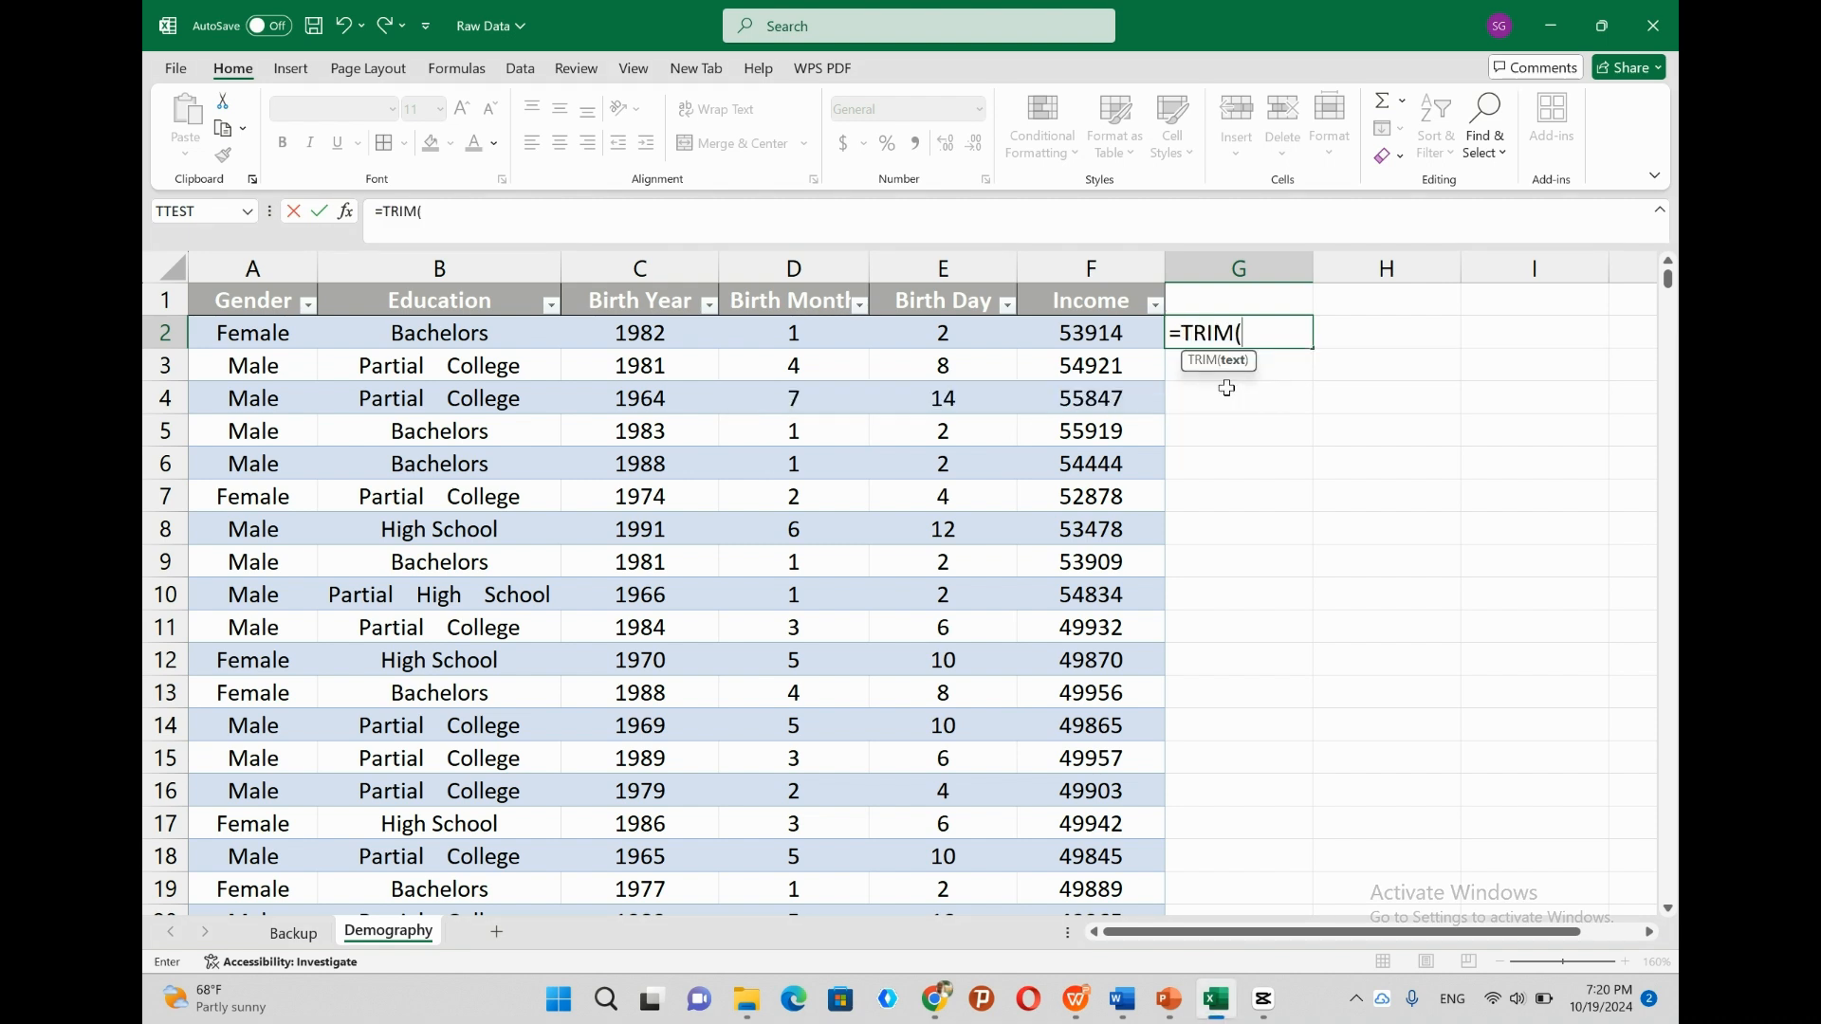
left_click(402, 328)
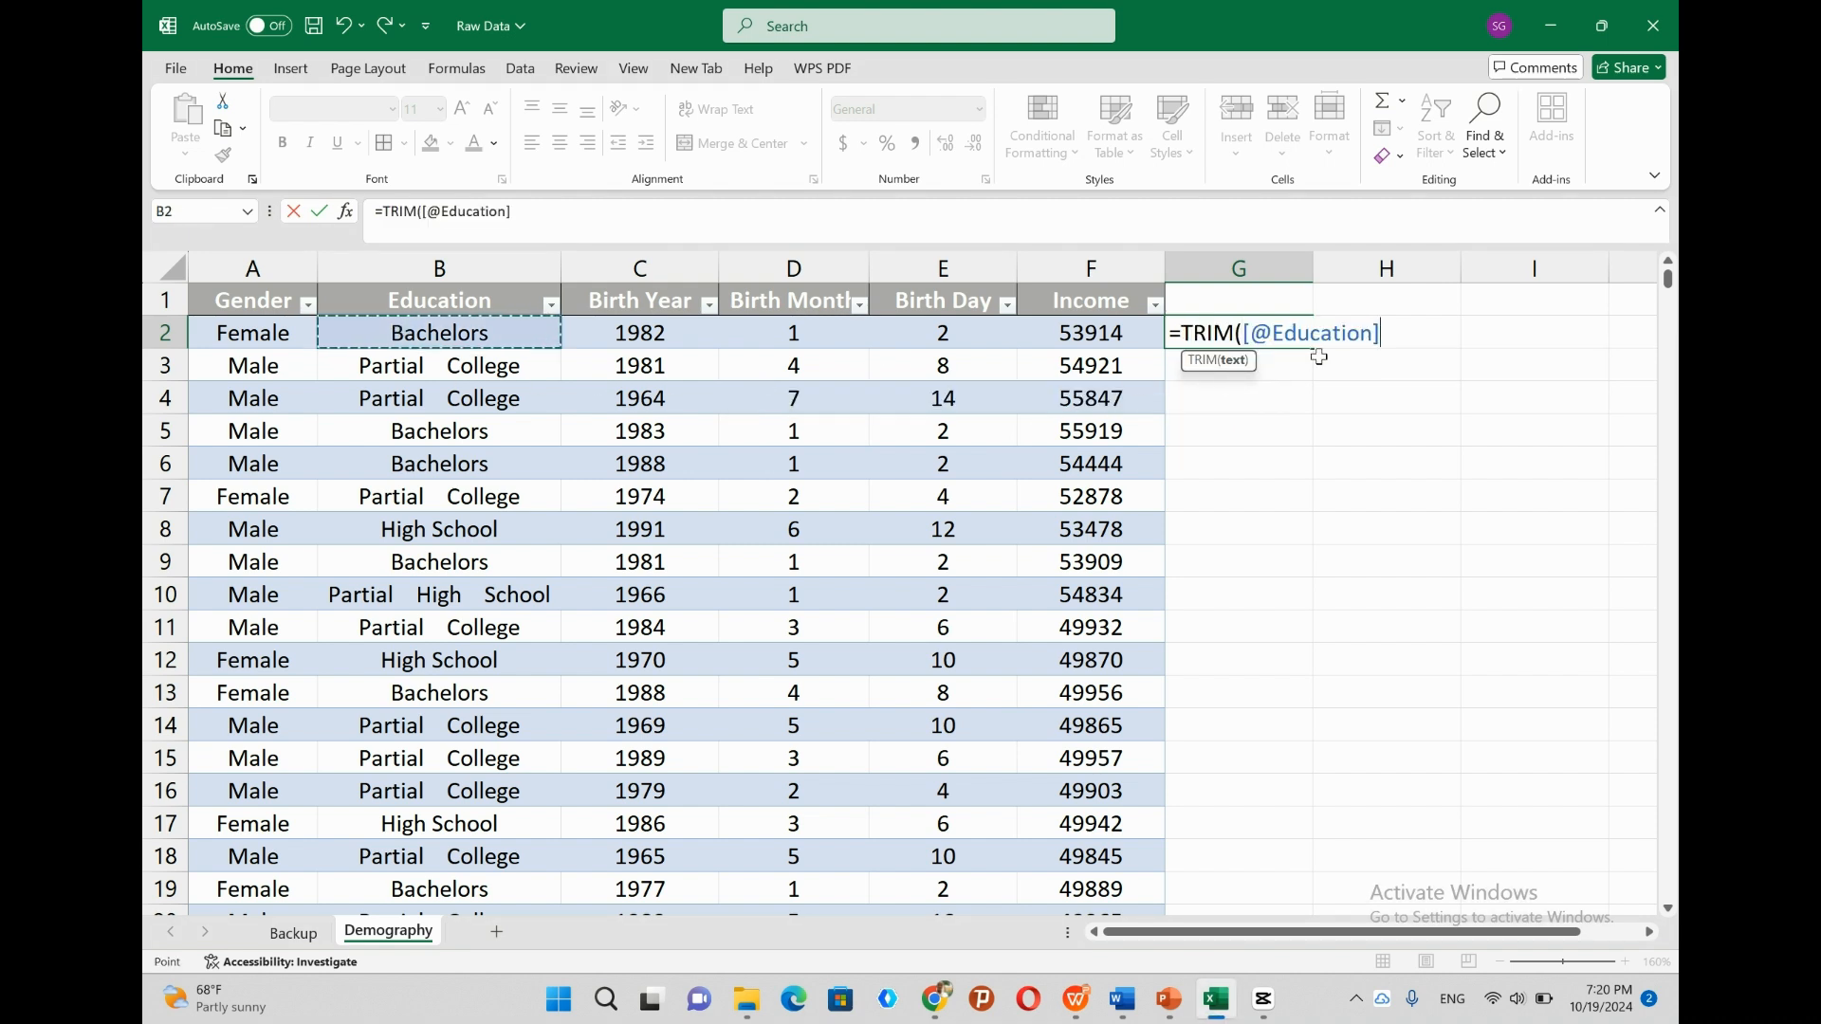
key("Return")
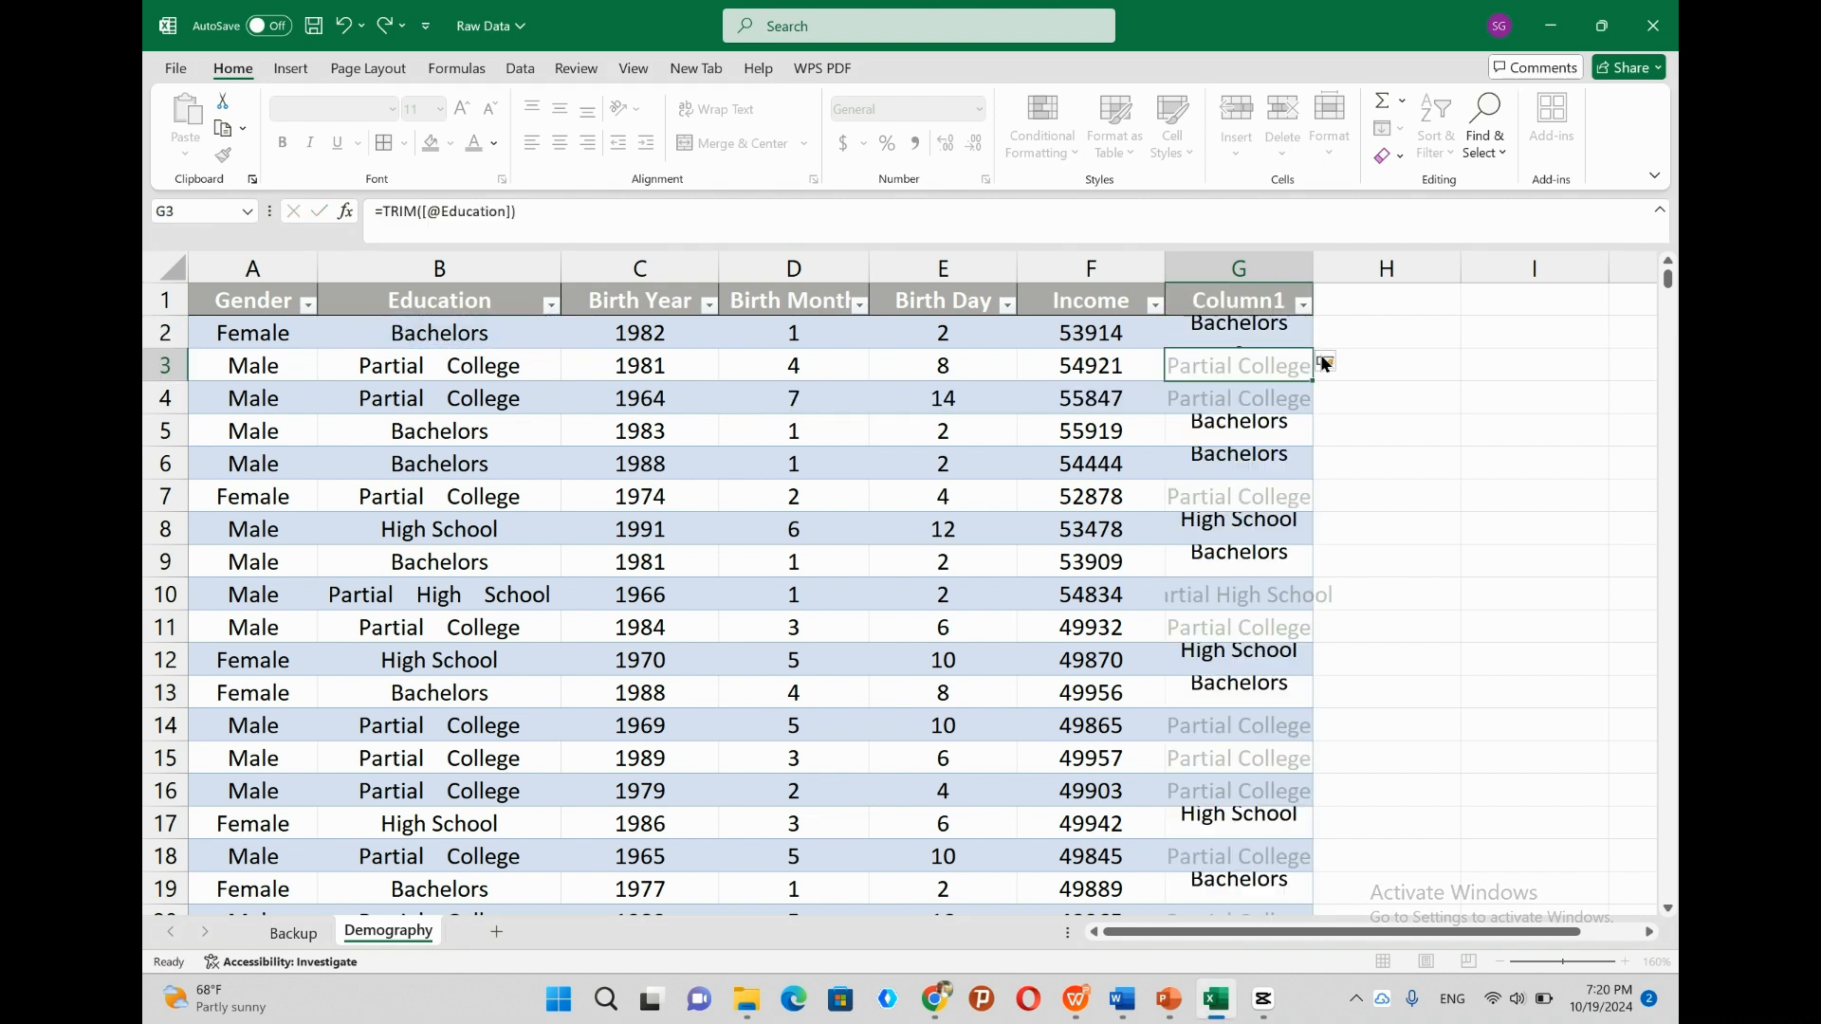
left_click(1223, 397)
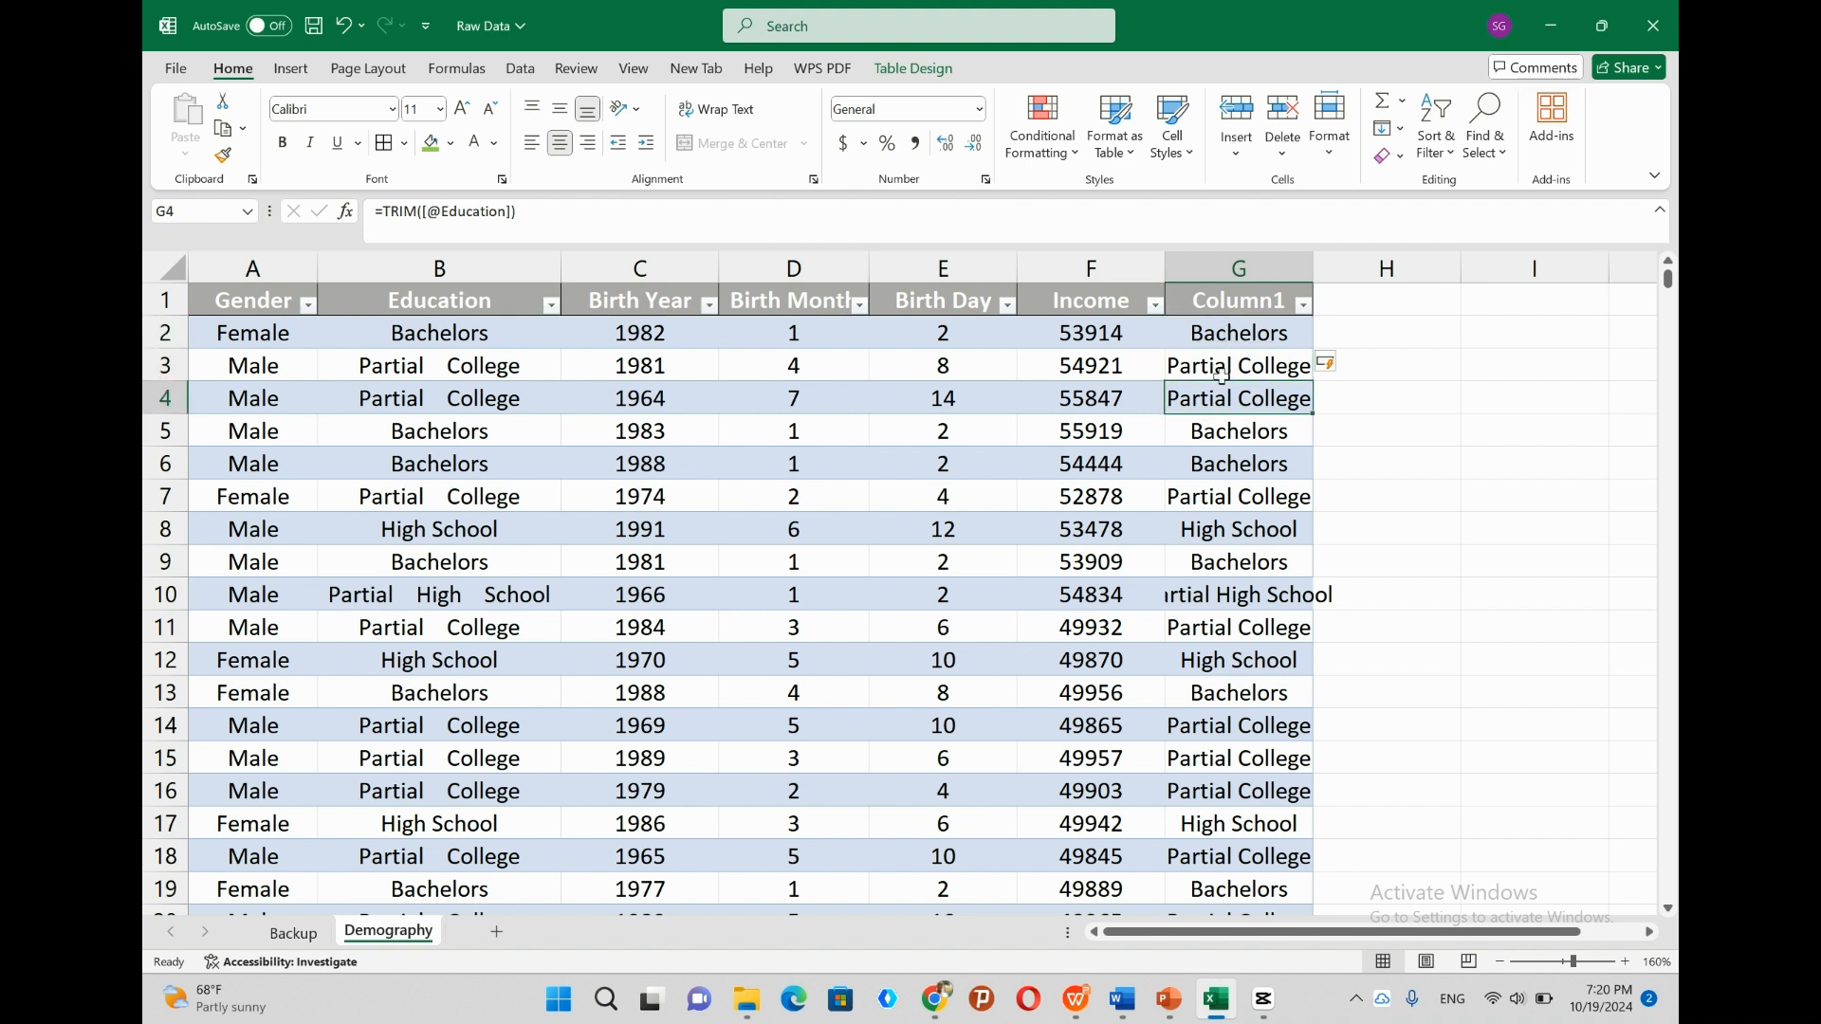
Copy the Education header from B1 onto the header of the trimmed column in G1.
left_click(1227, 303)
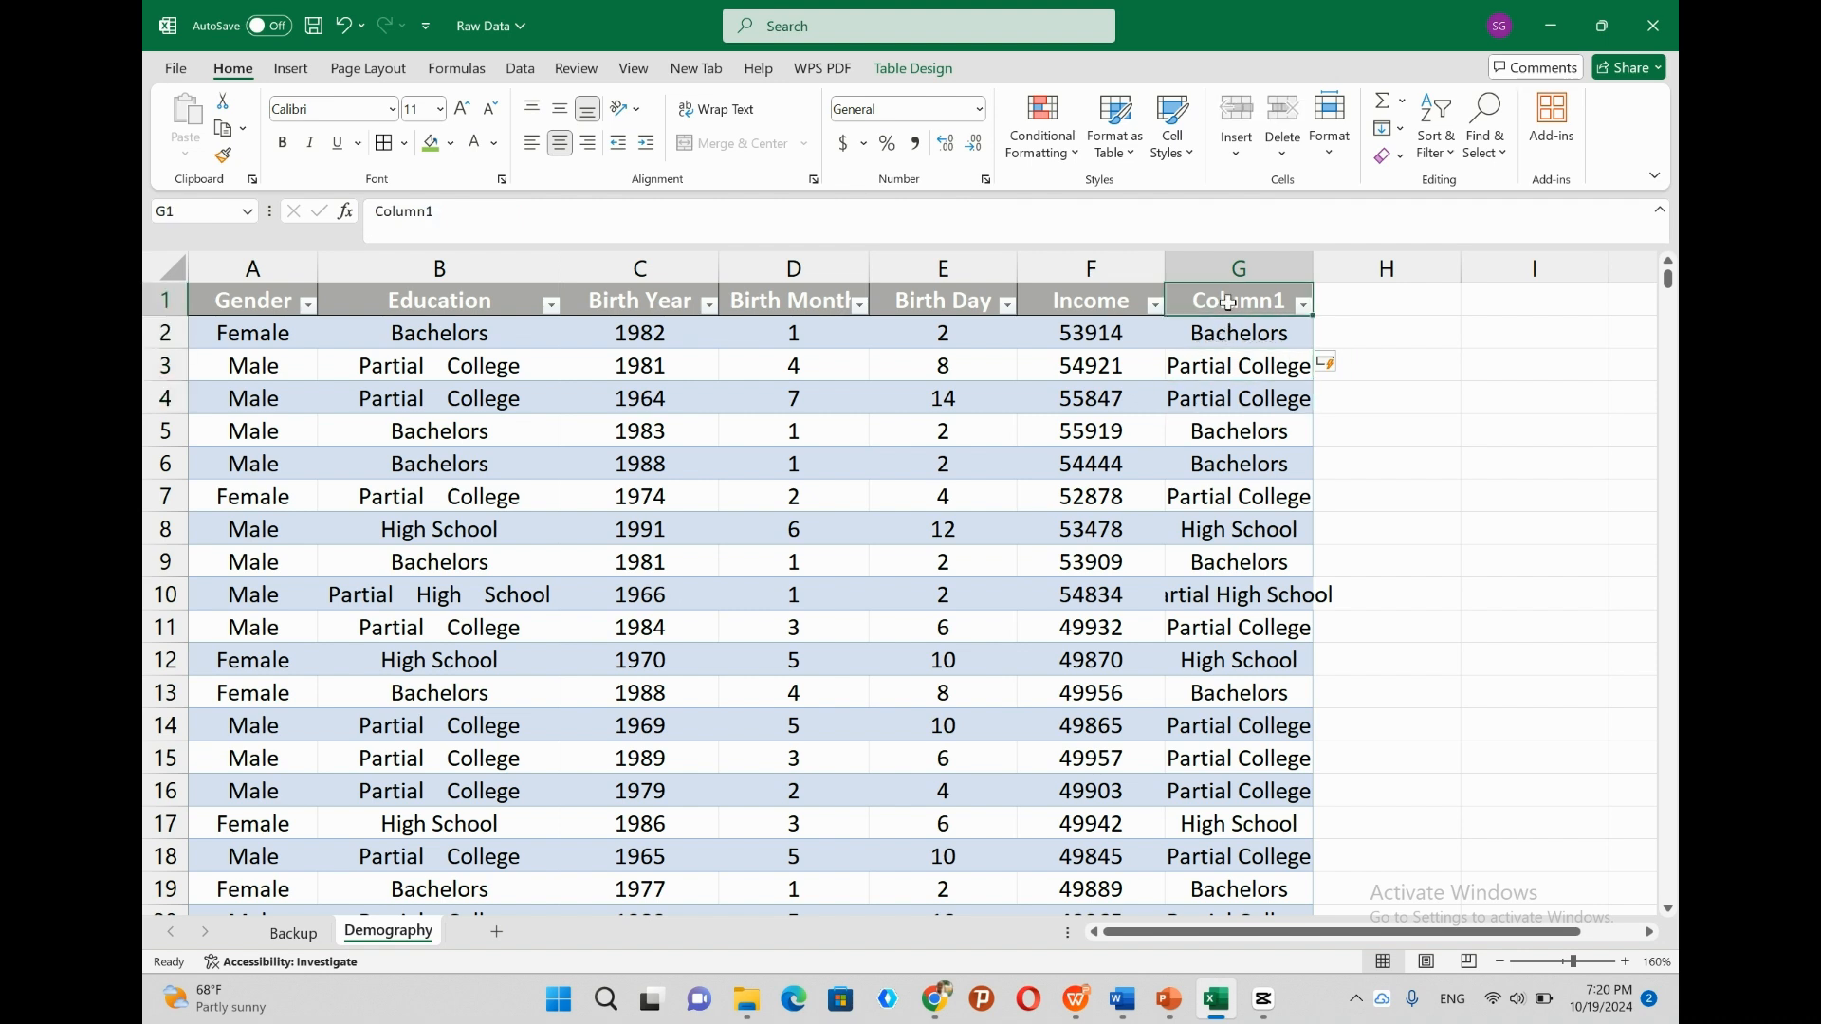
right_click(488, 302)
left_click(531, 310)
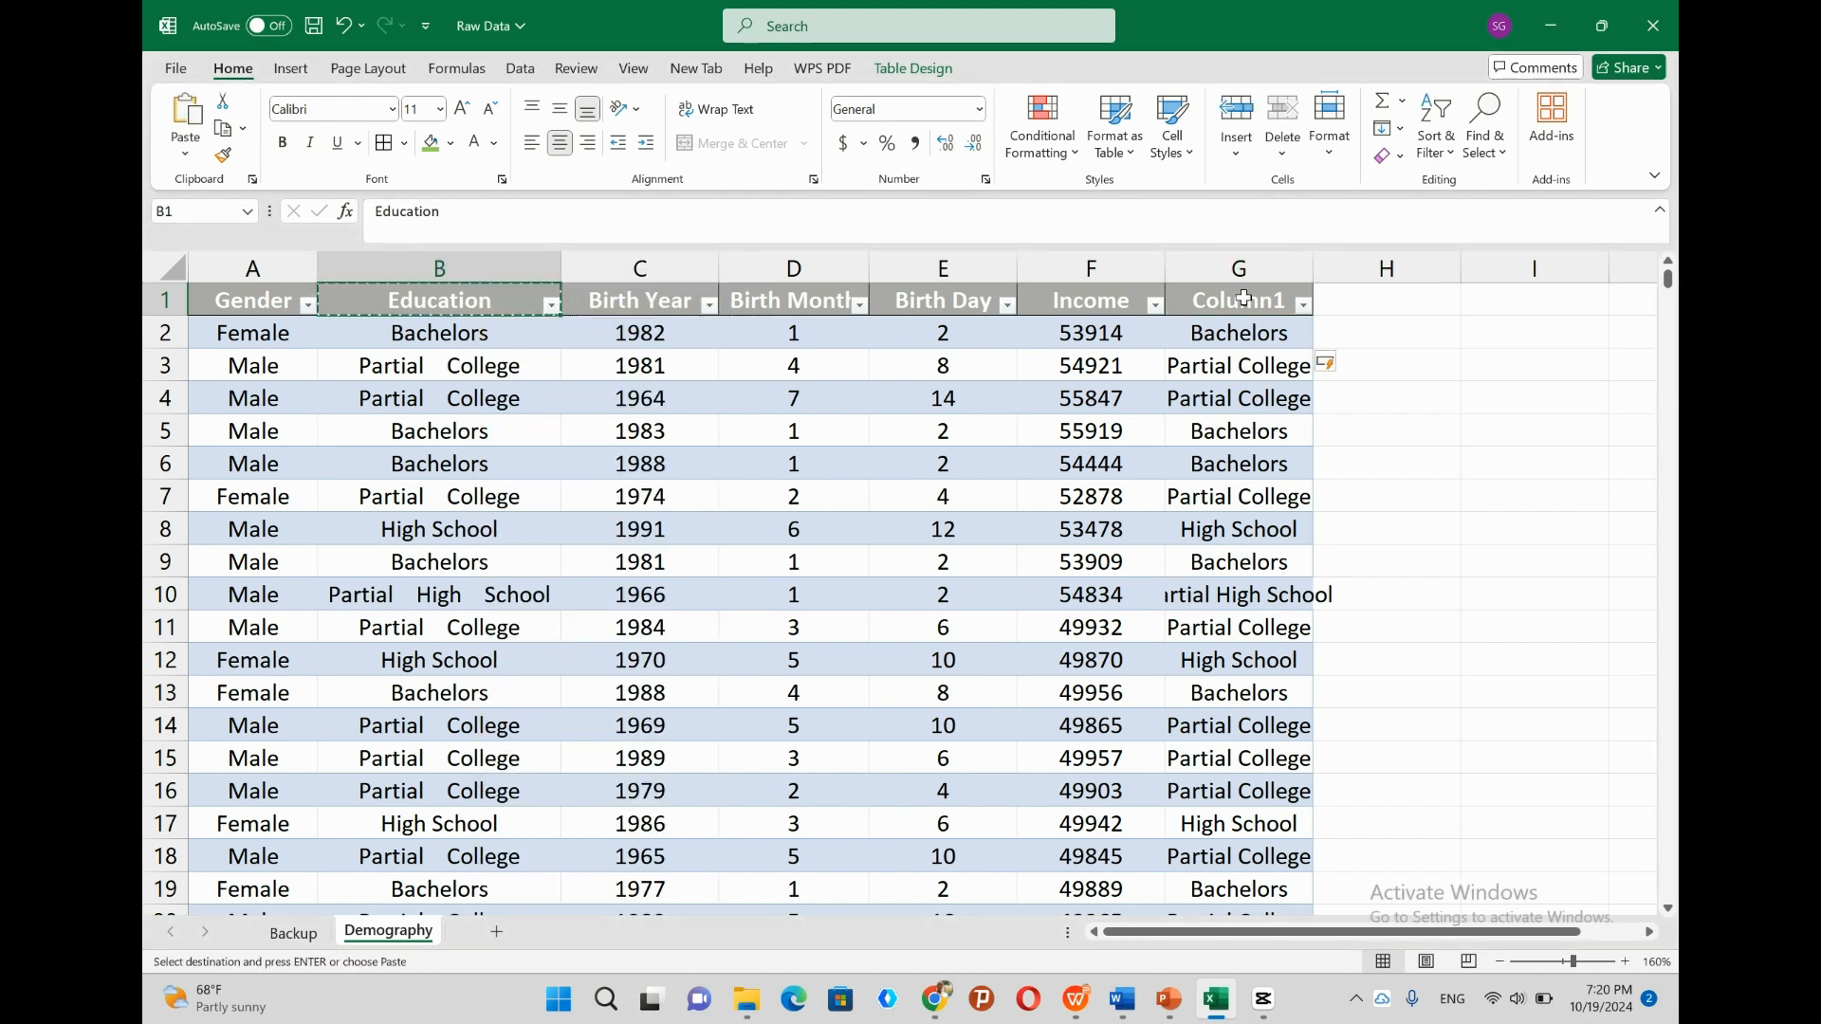
left_click(1243, 298)
key("ctrl+v")
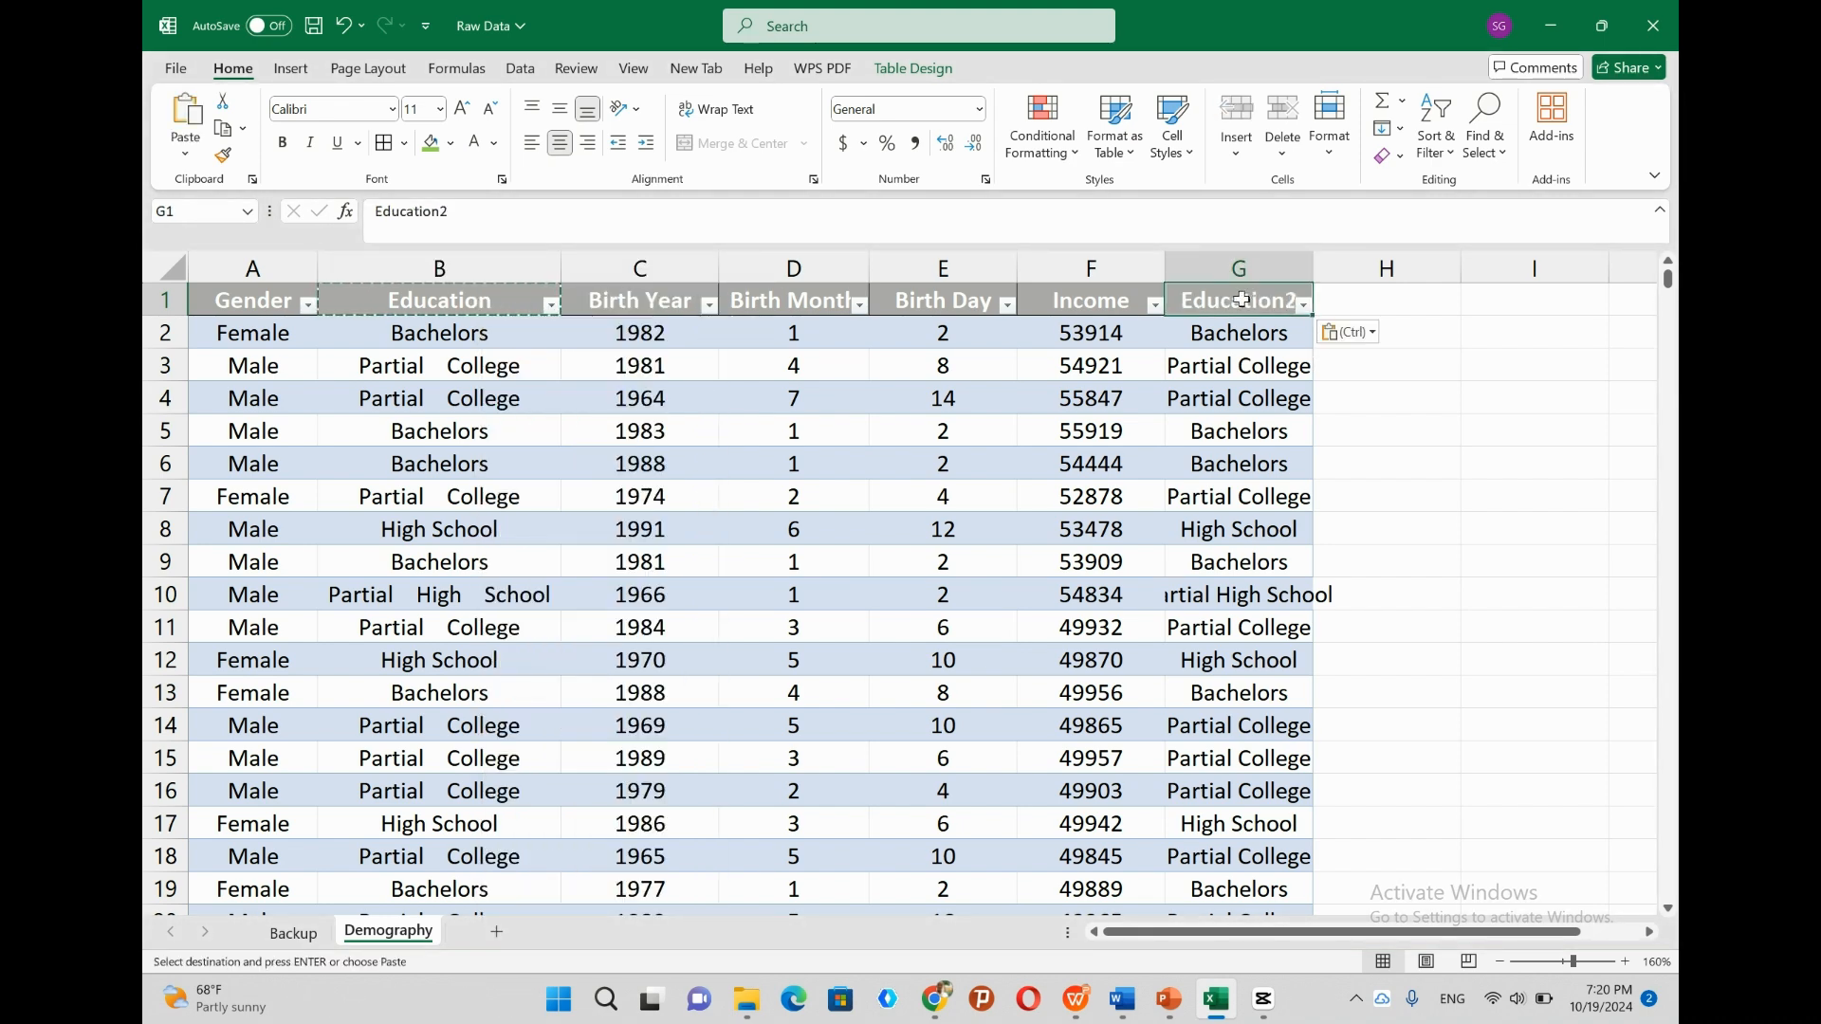
Copy all trimmed education entries from G2 down and paste them over themselves as values using Paste Special.
left_click_drag(1243, 334, 1272, 694)
left_click(1185, 334)
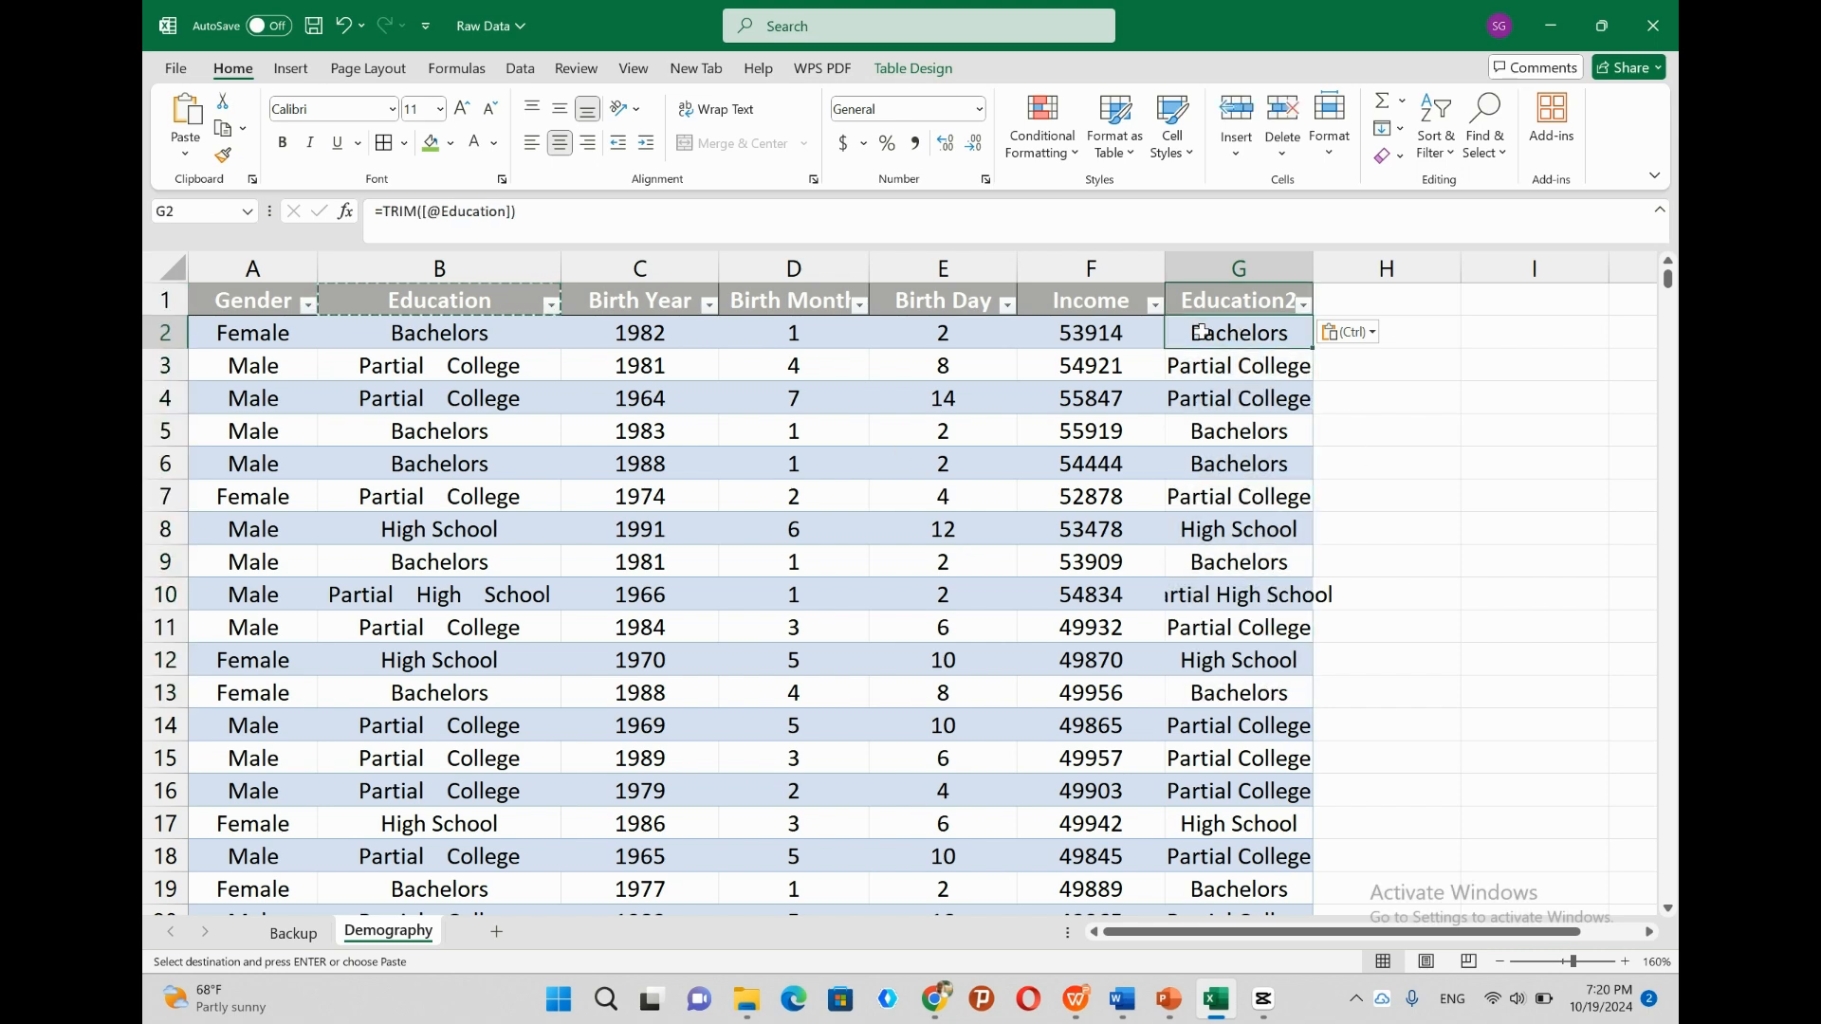
key("ctrl+shift+Down")
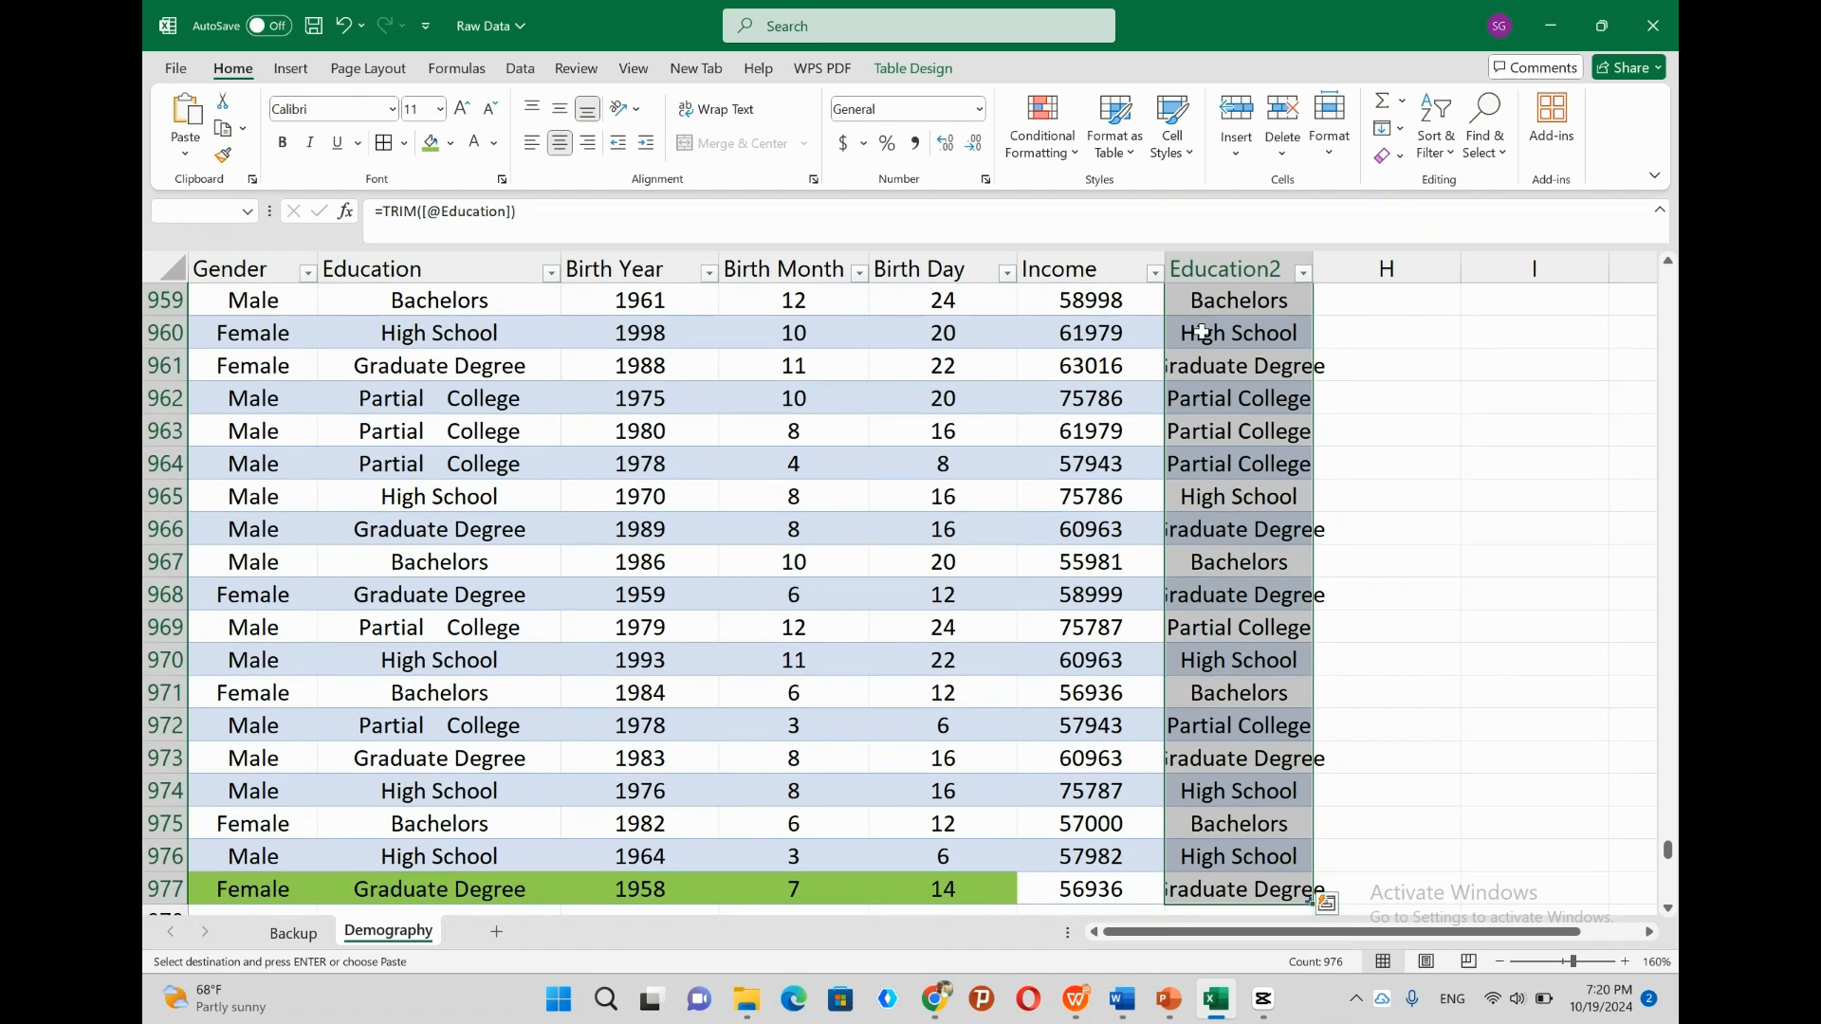
right_click(1203, 331)
left_click(1266, 405)
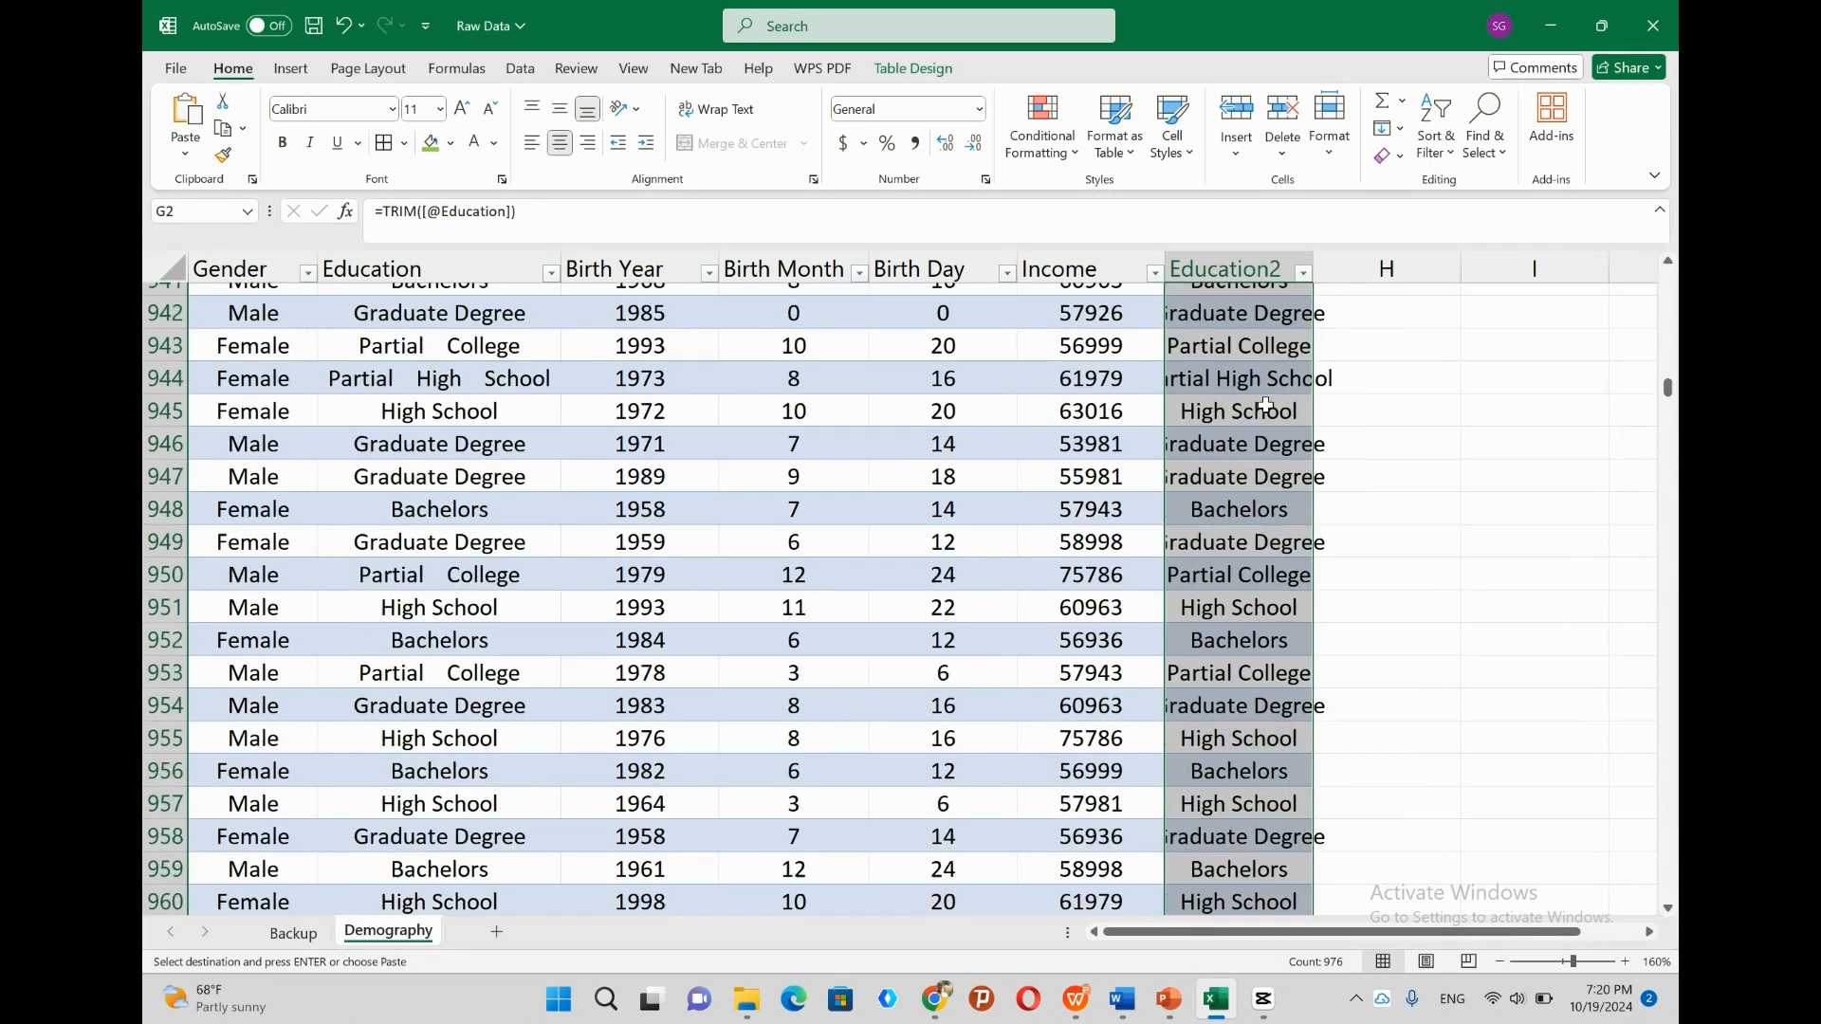
key("ctrl+BackSpace")
right_click(1247, 330)
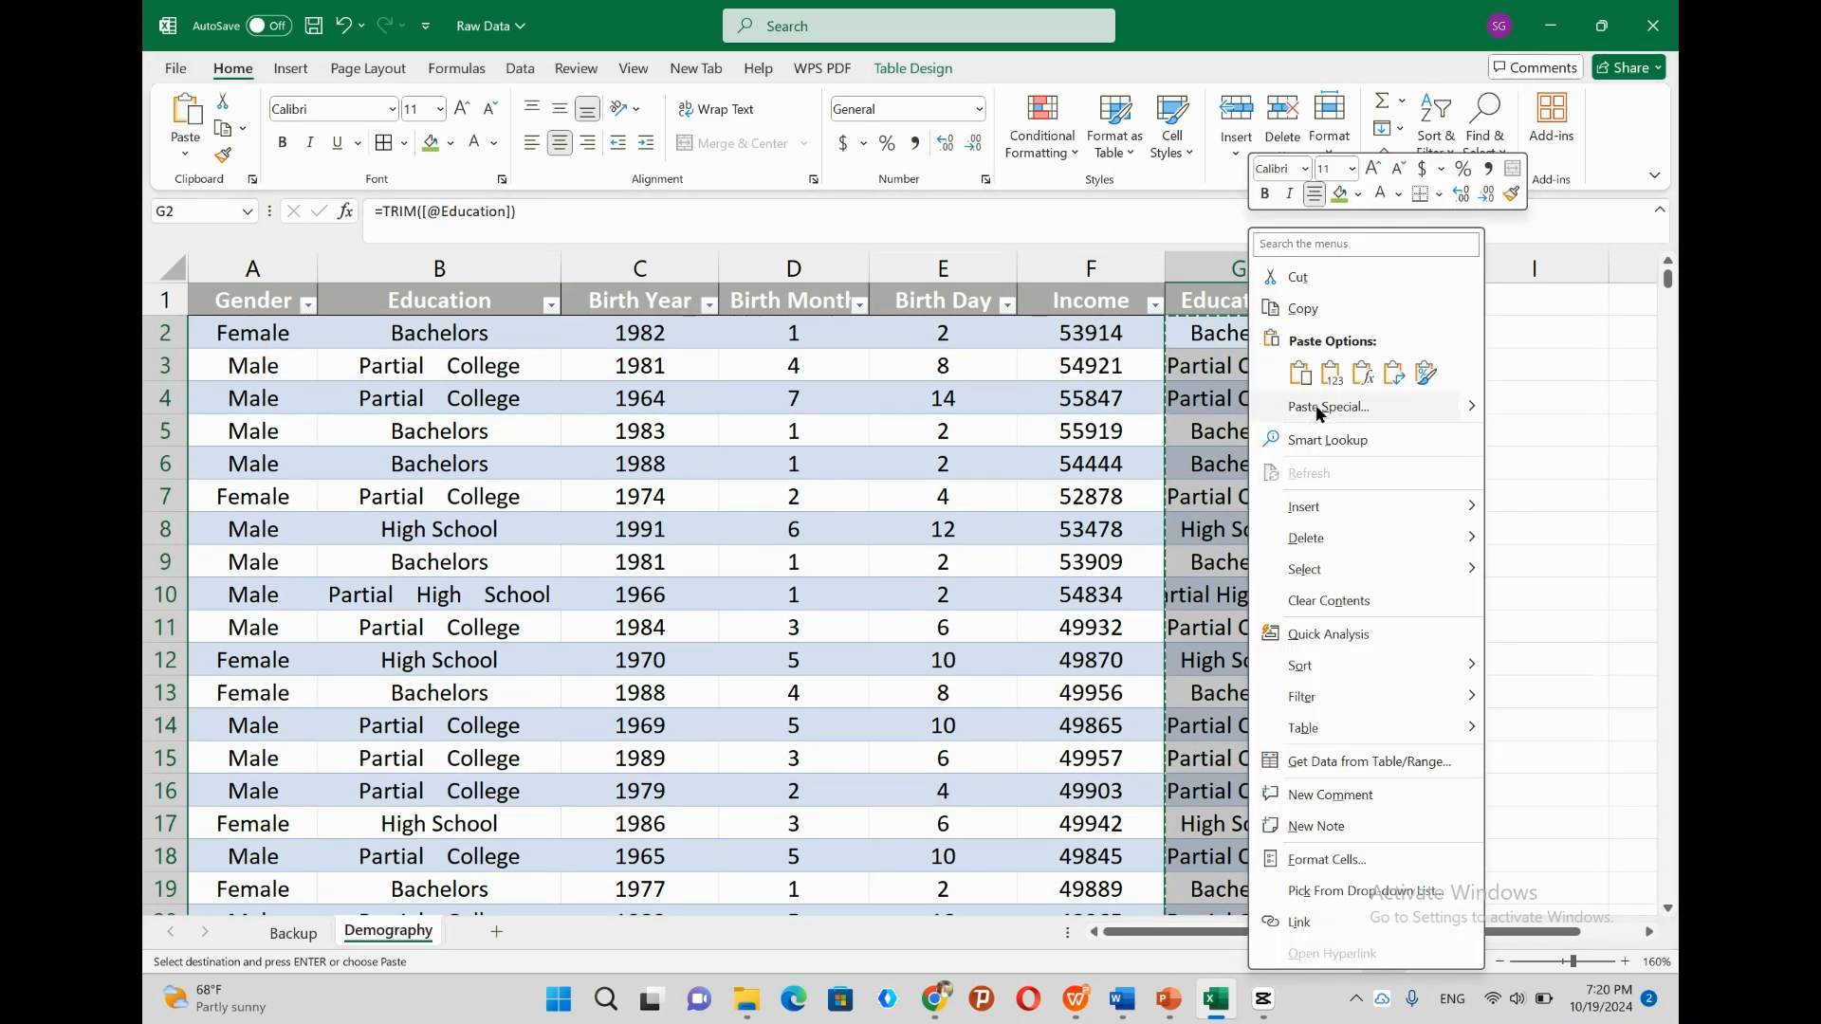
left_click(1316, 406)
left_click(1132, 361)
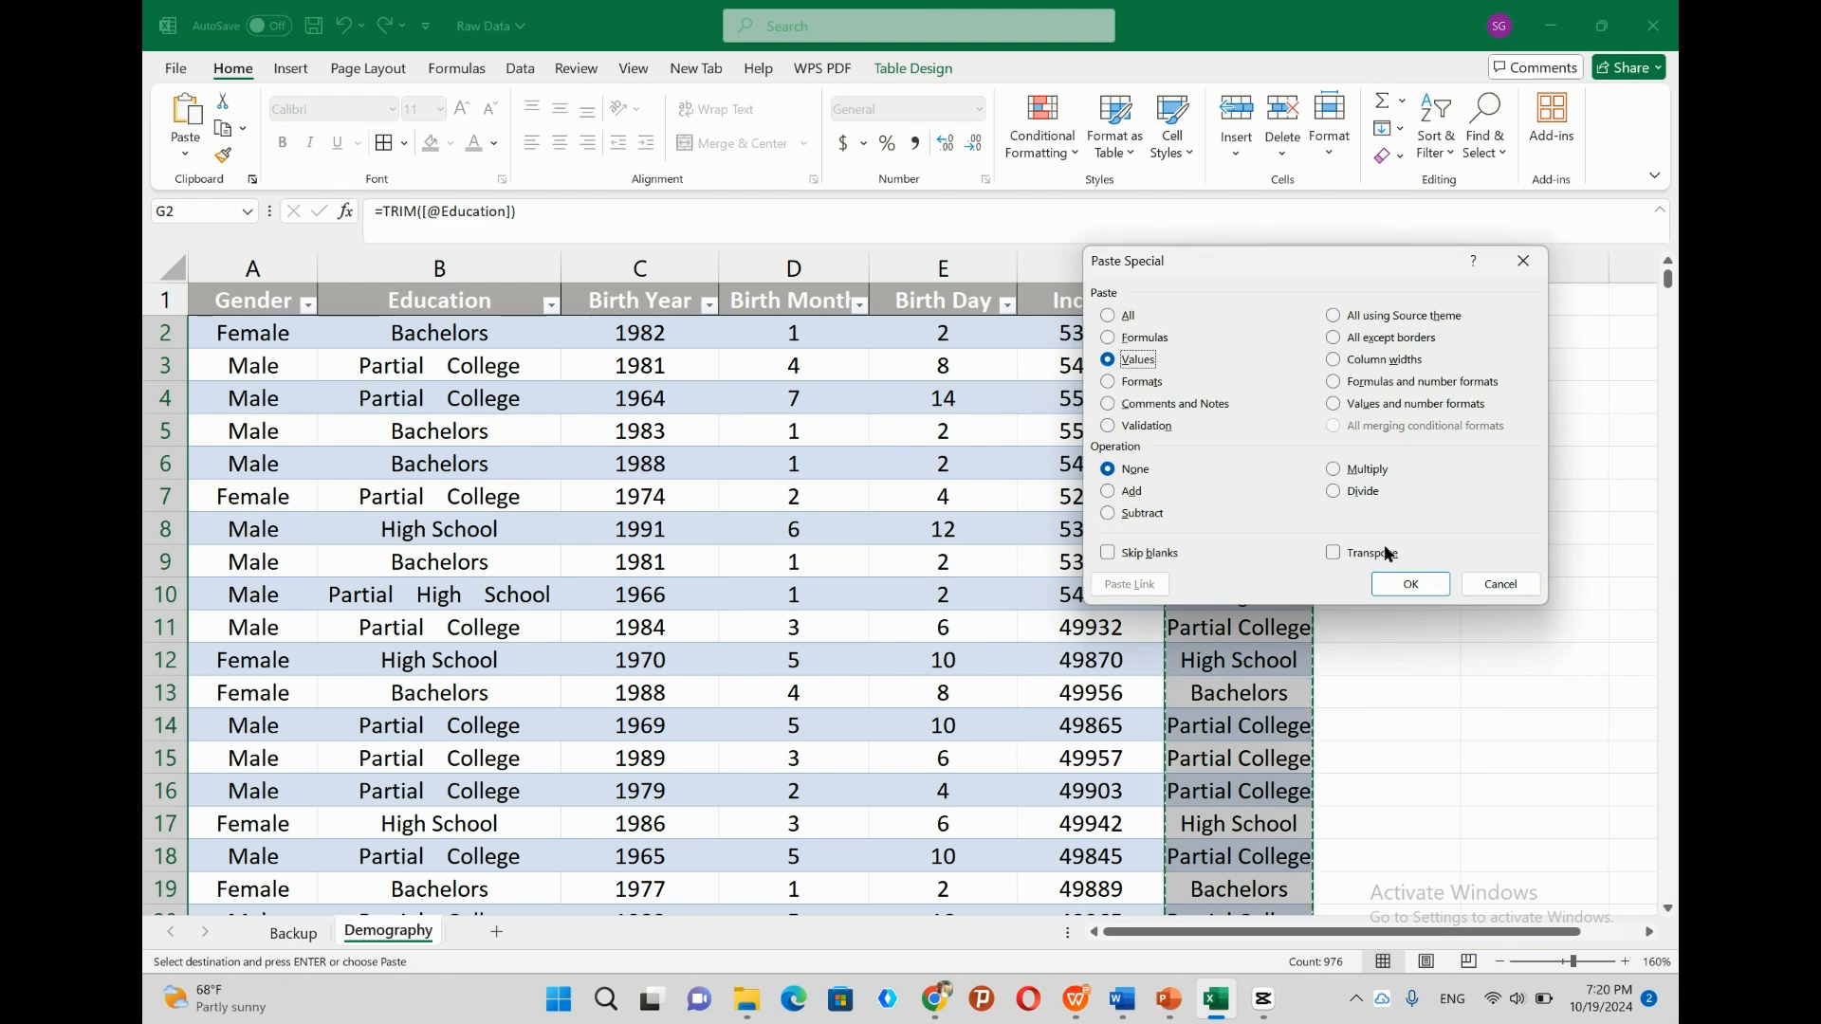
left_click(1409, 583)
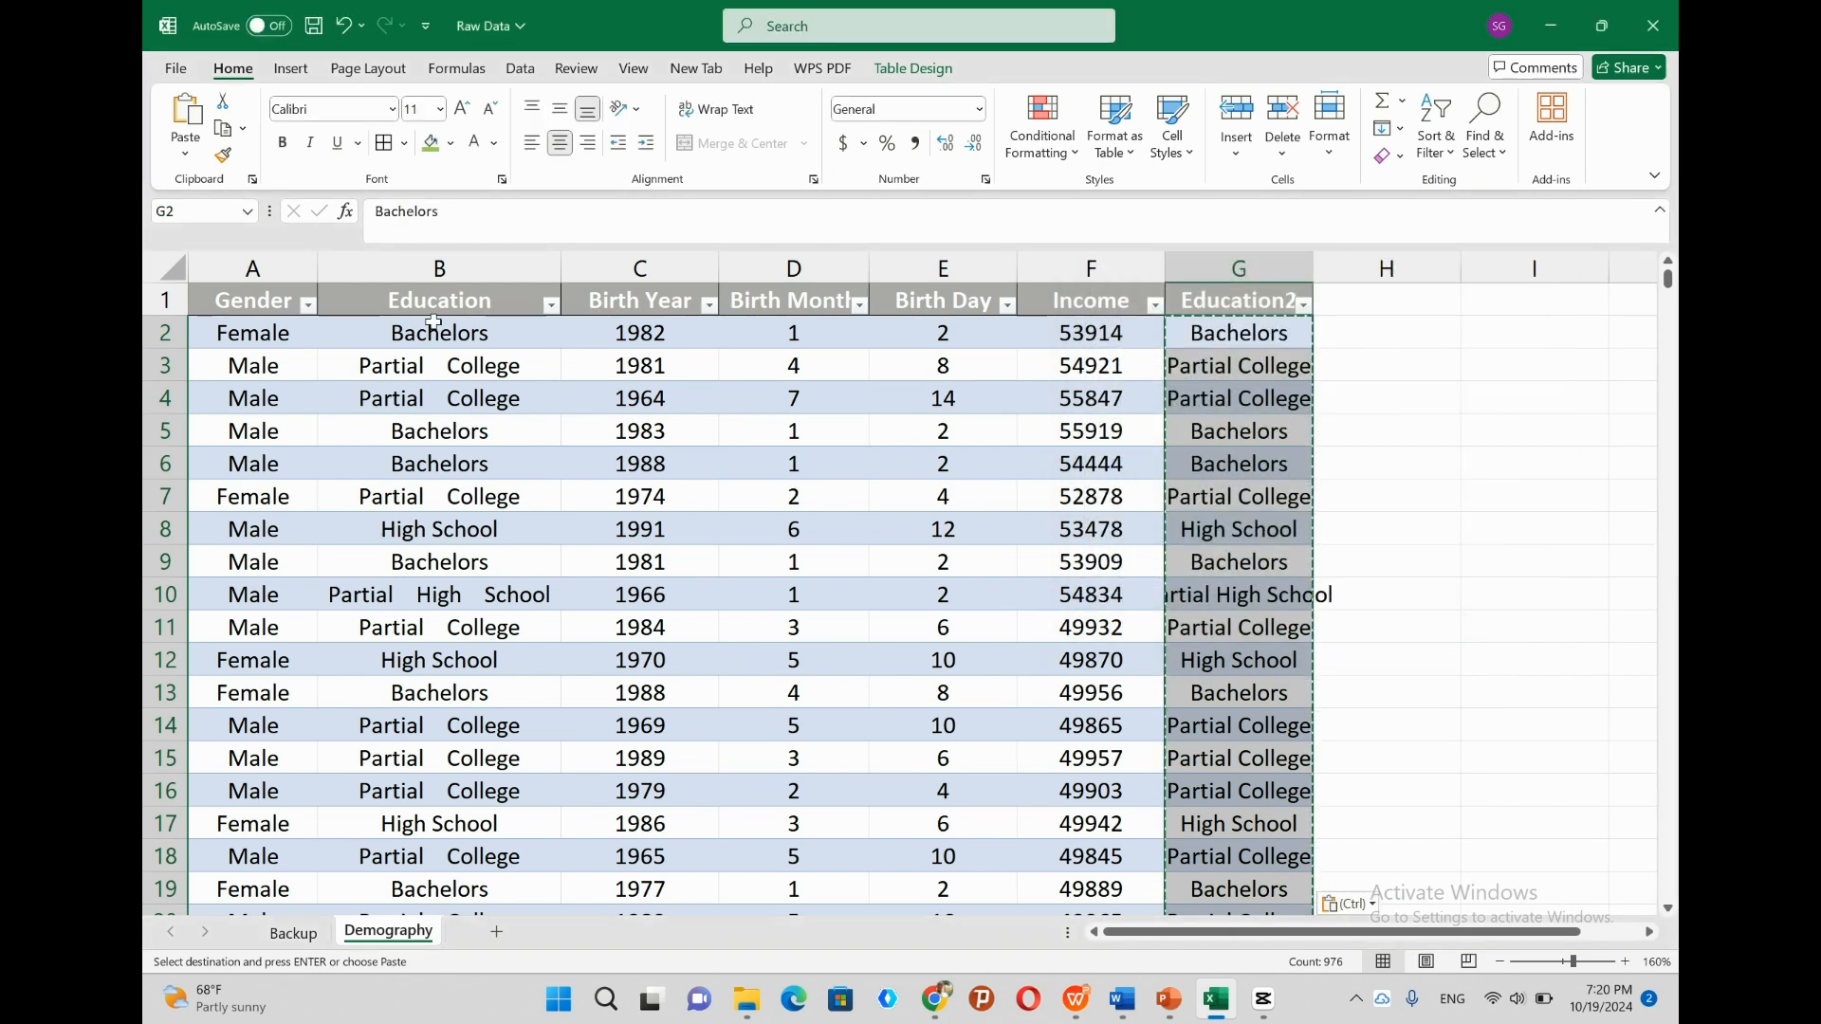
Delete the original Education column B containing the irregular spacing.
left_click(445, 266)
right_click(445, 266)
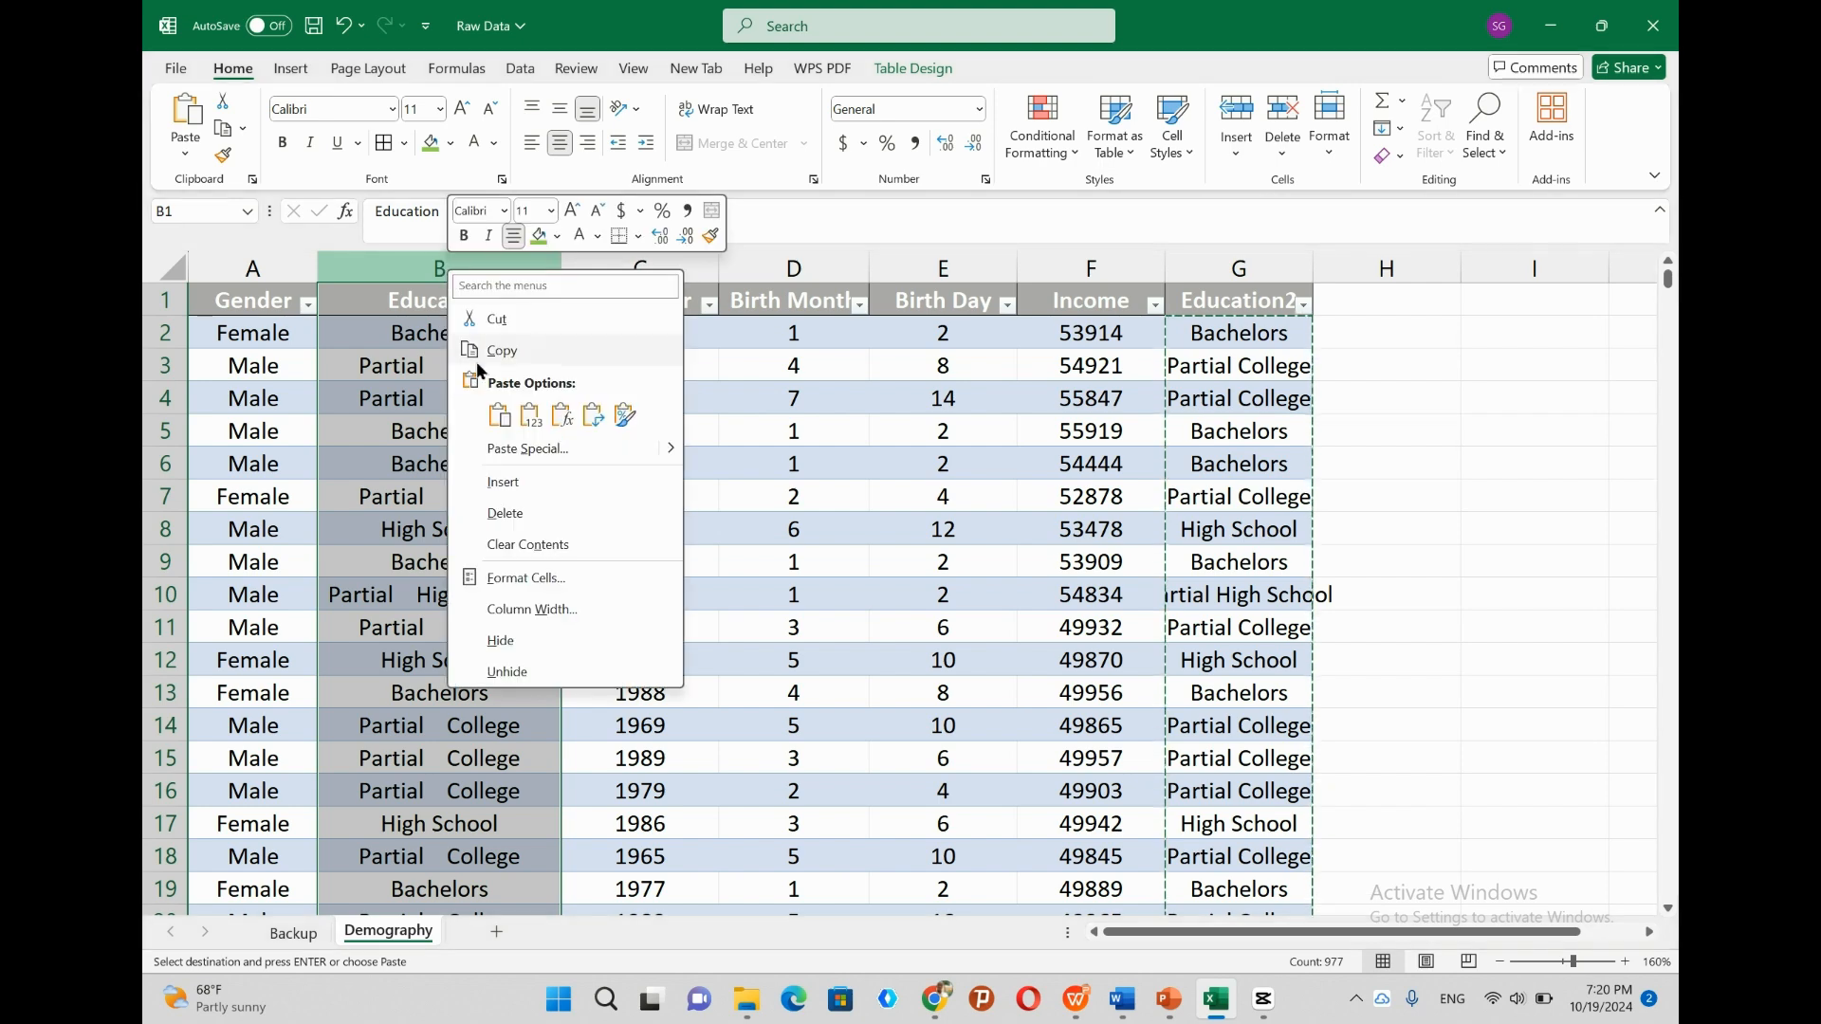
left_click(498, 512)
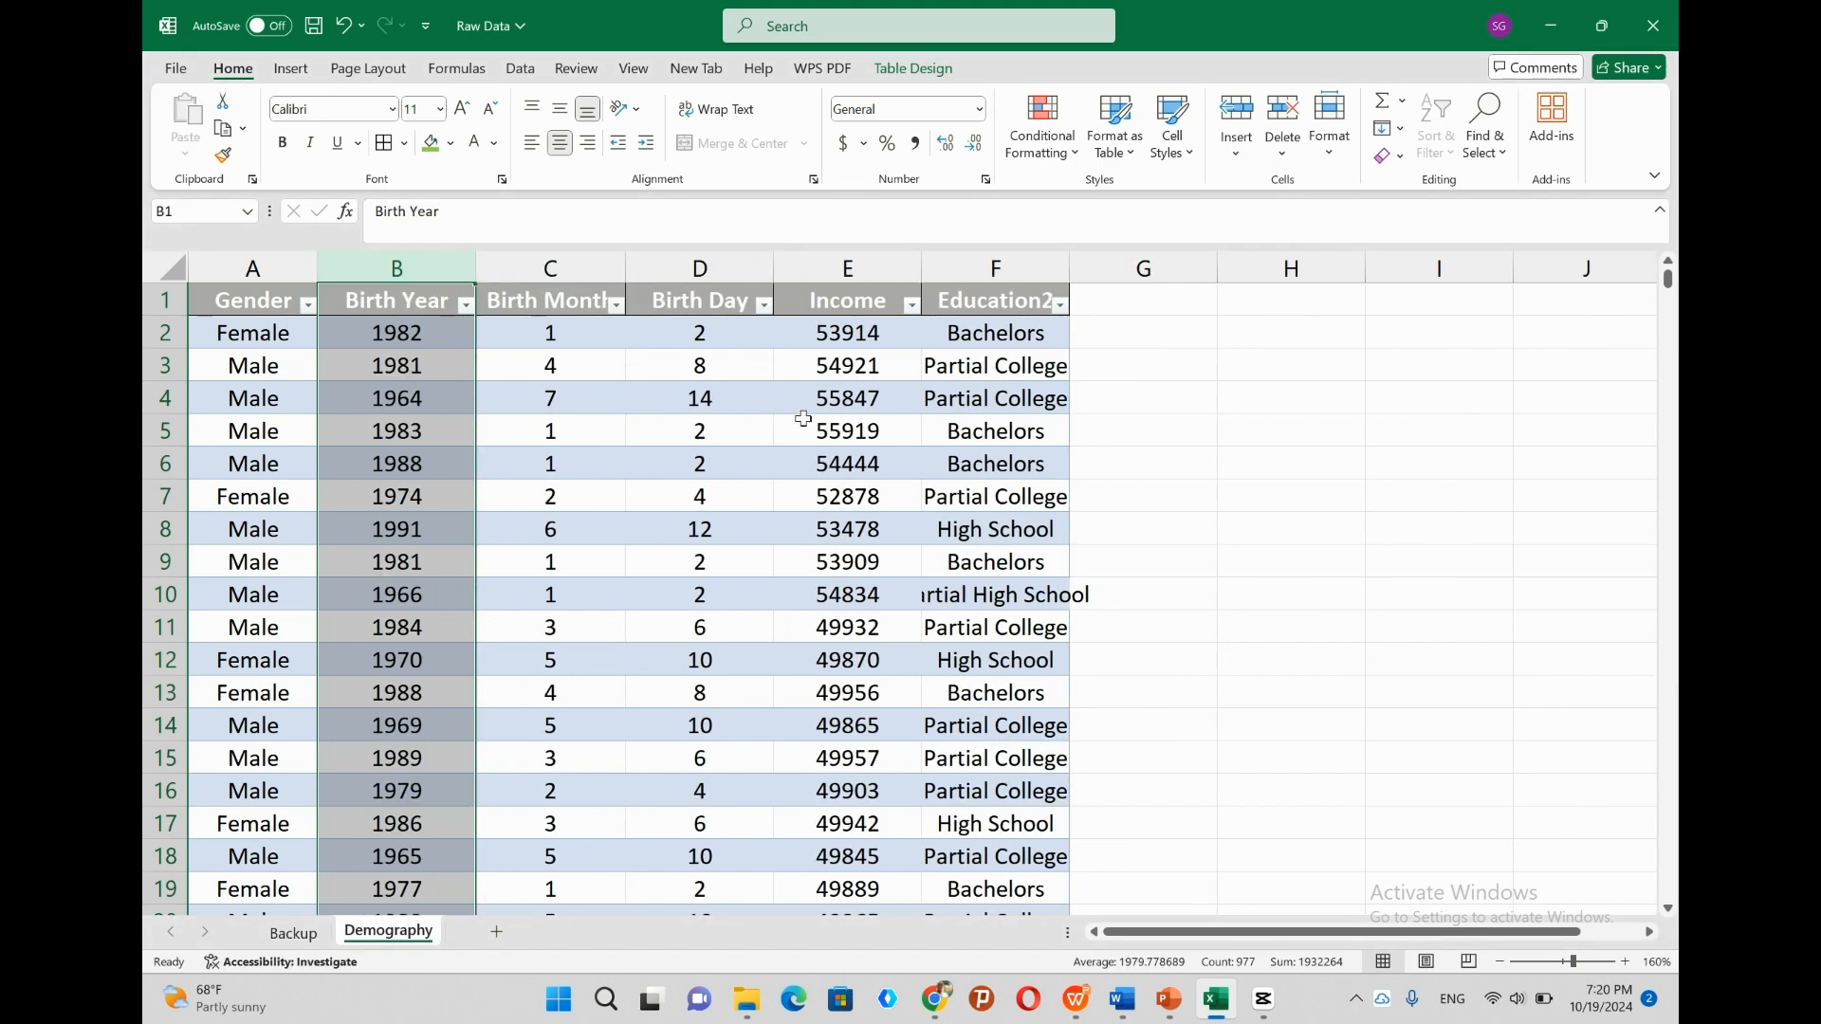
Rename the header in F1 to Education and widen column F to fit the longest entry.
left_click(990, 301)
left_click(493, 221)
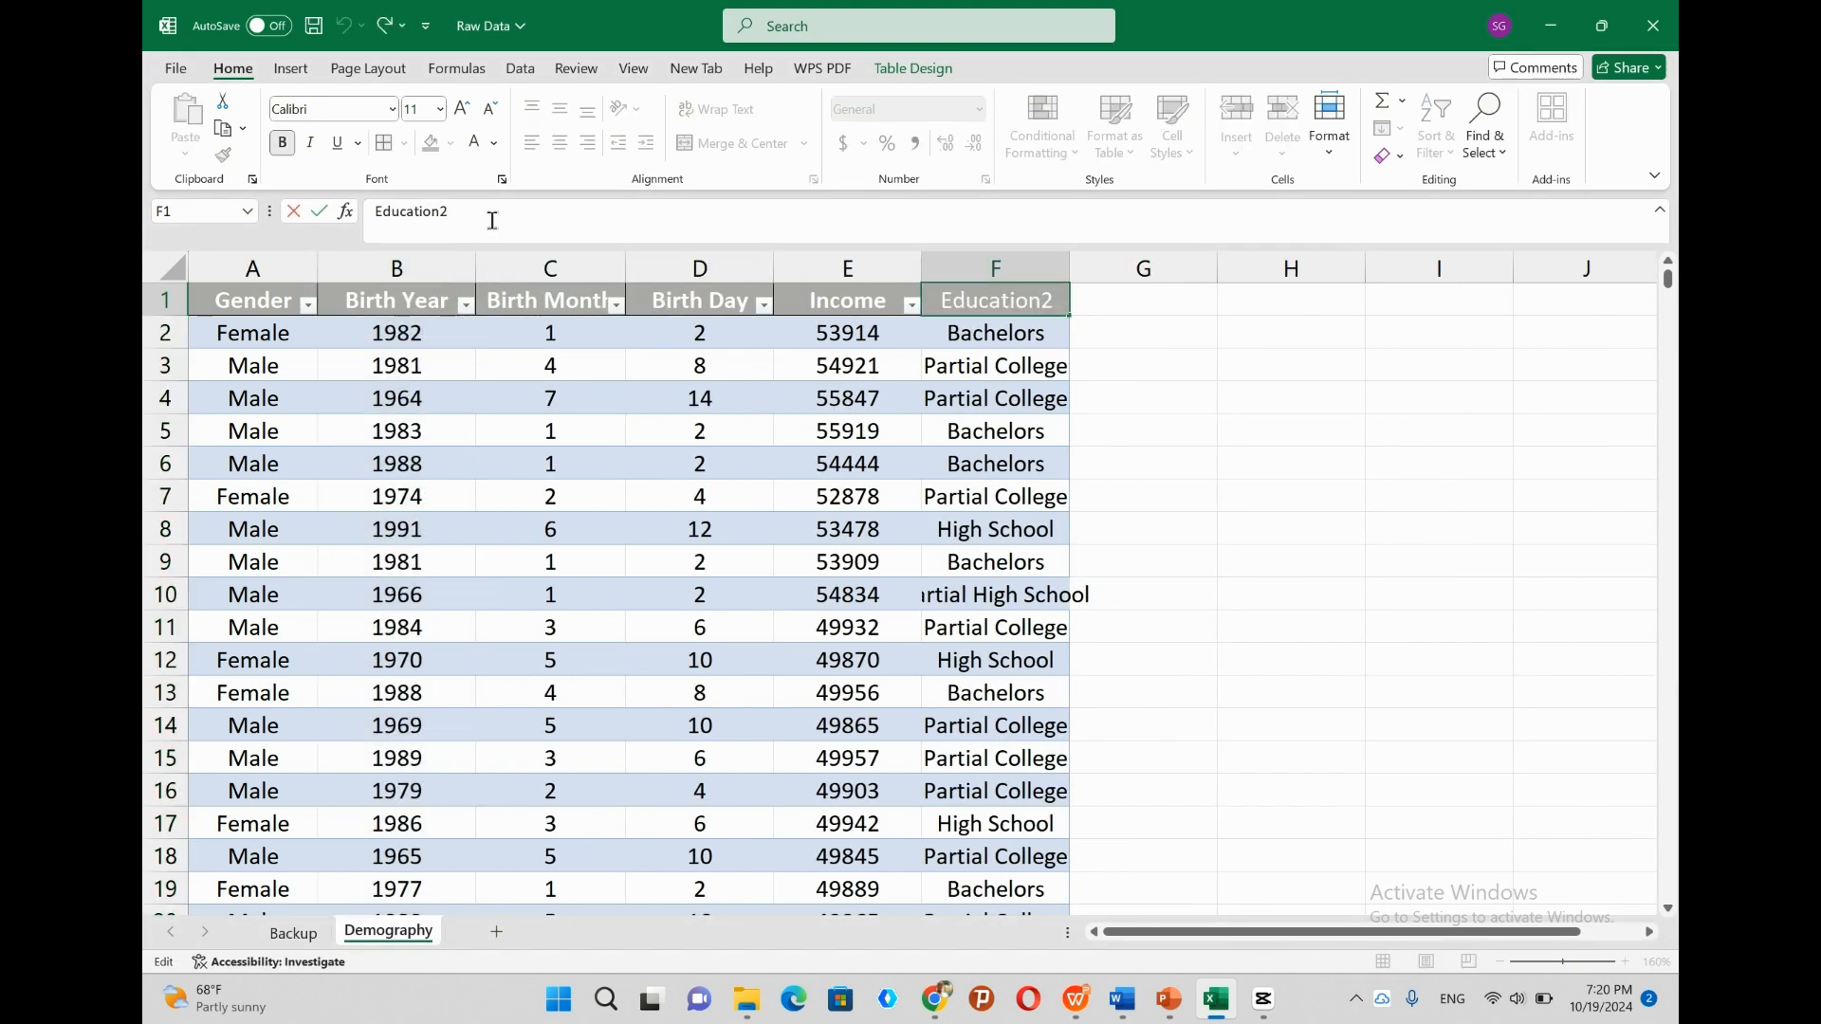
key("BackSpace")
left_click(1051, 432)
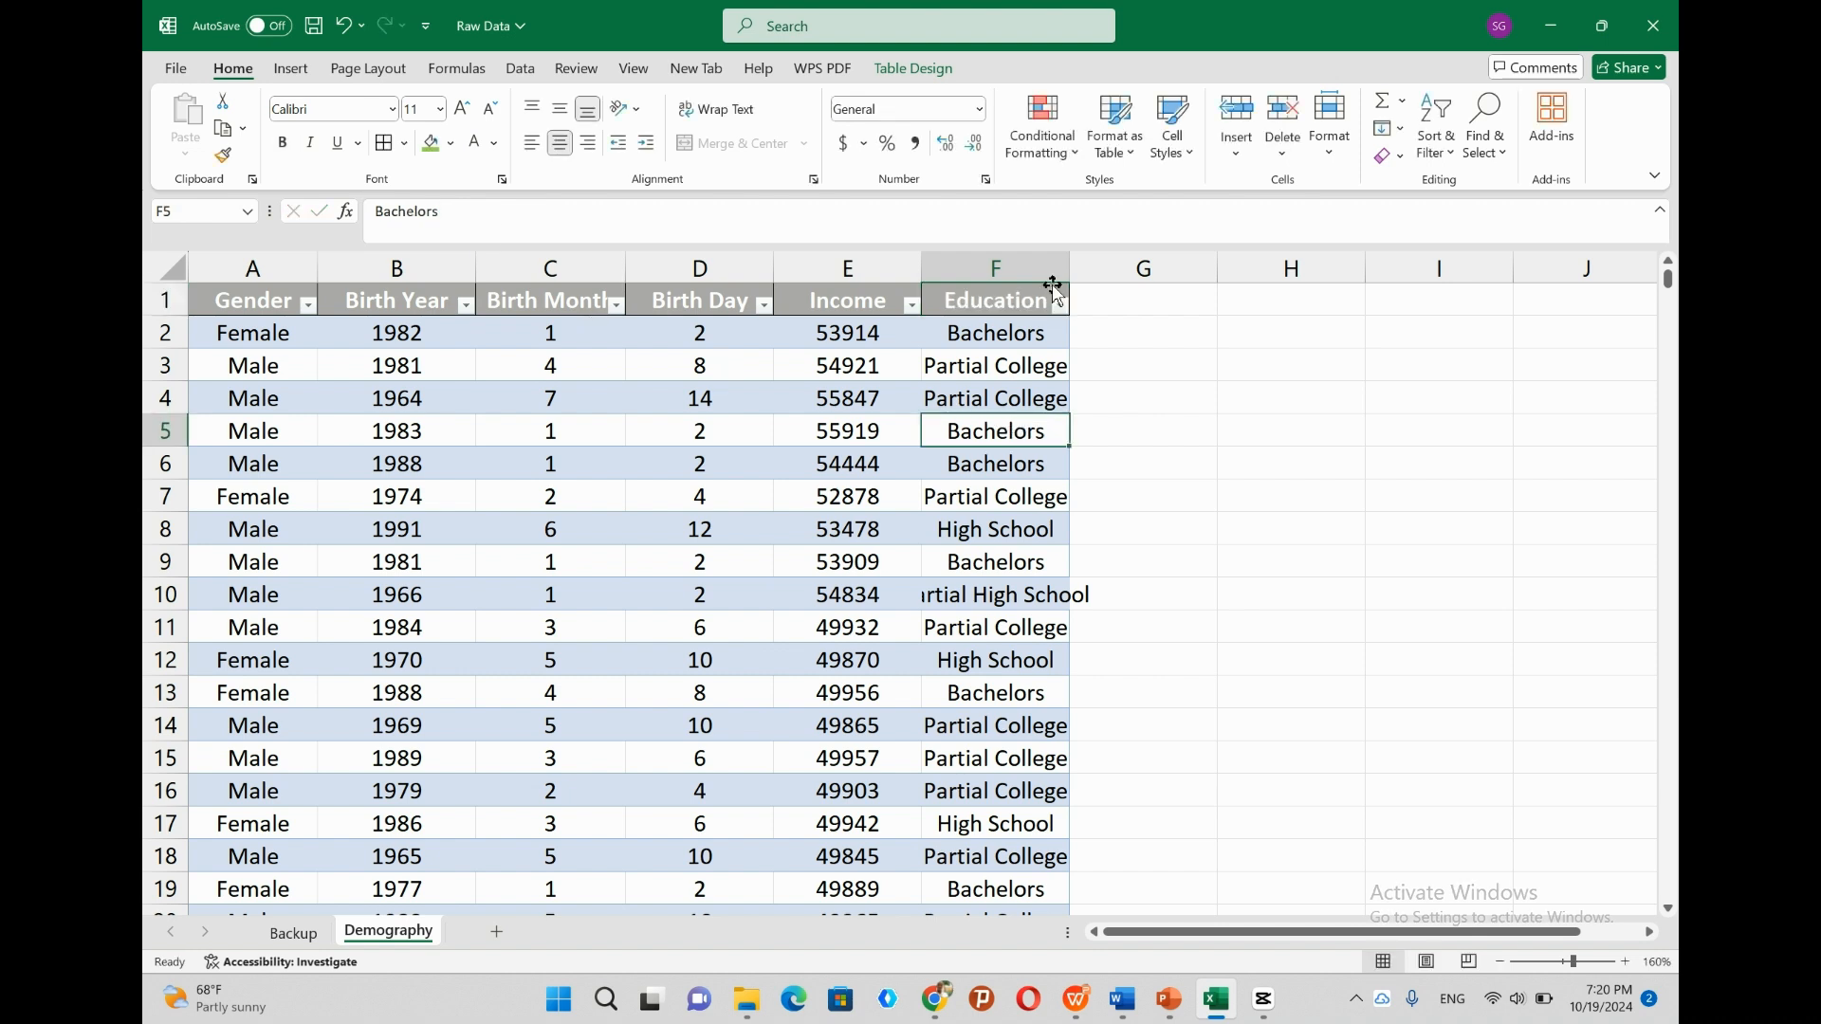
left_click_drag(1069, 269, 1122, 266)
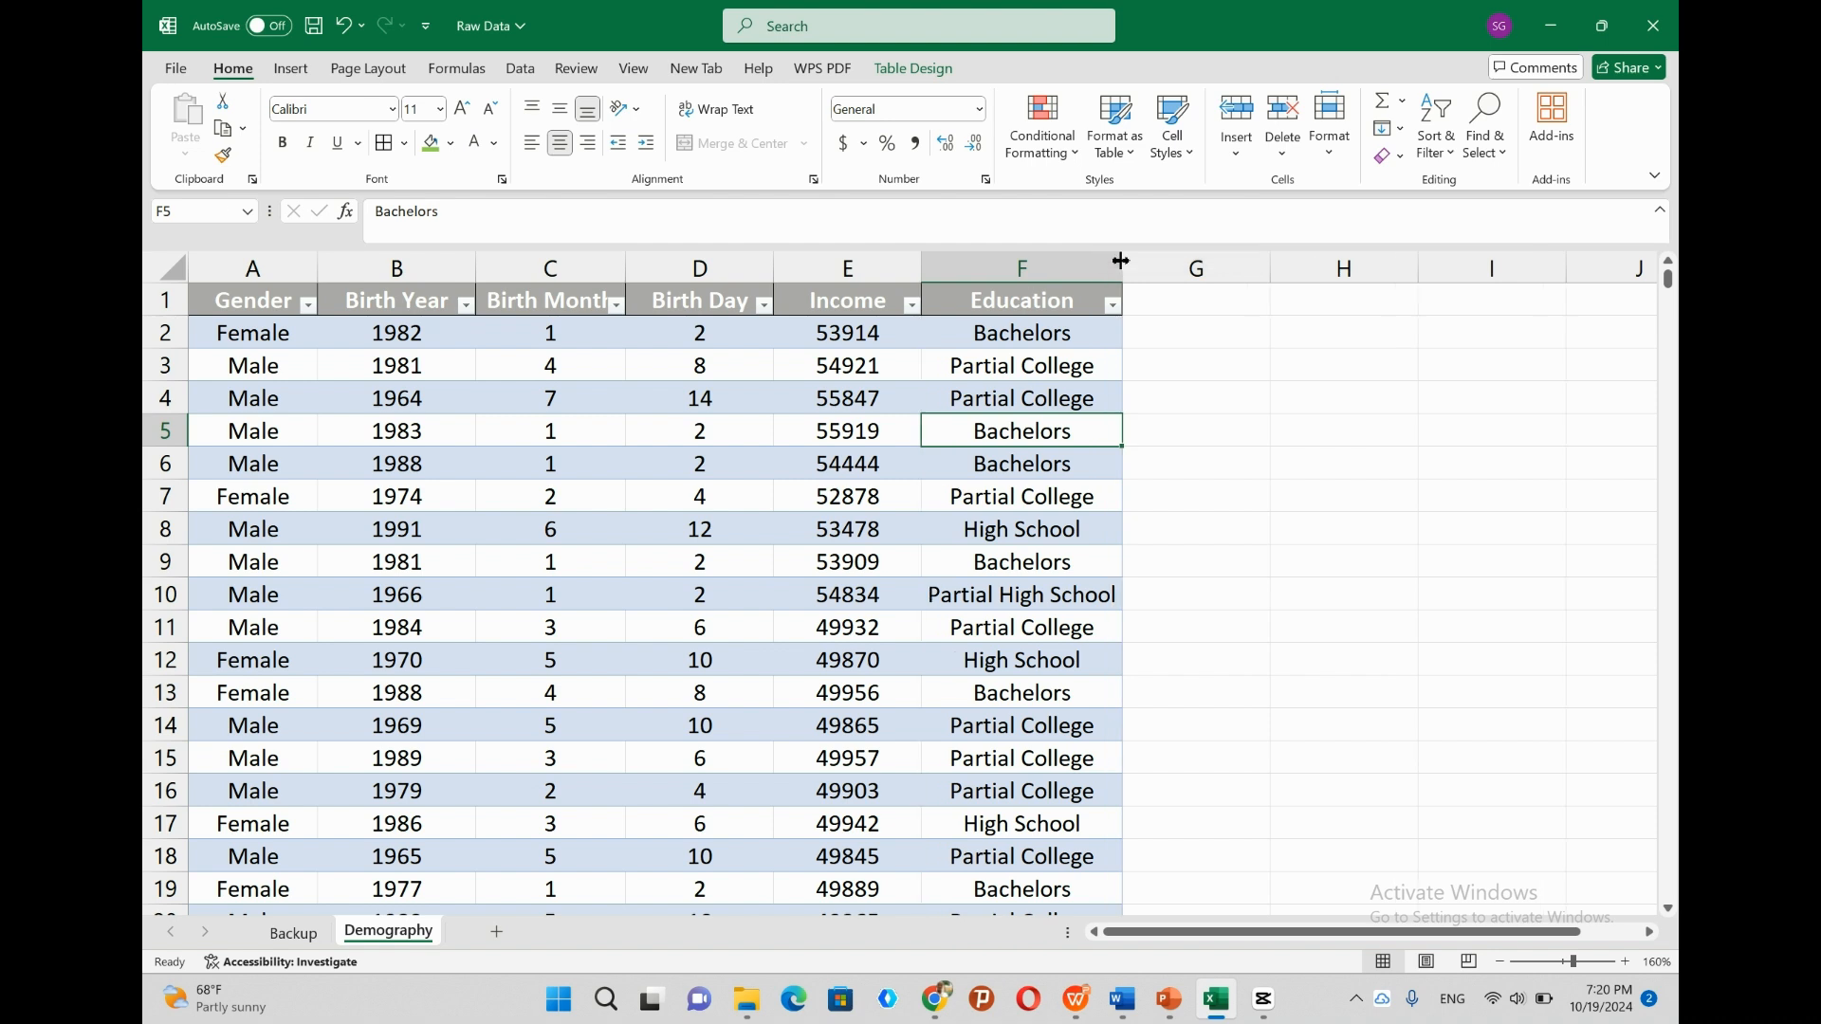
Examine how the birth dates are split across the Birth Year, Birth Month and Birth Day columns.
left_click(695, 289)
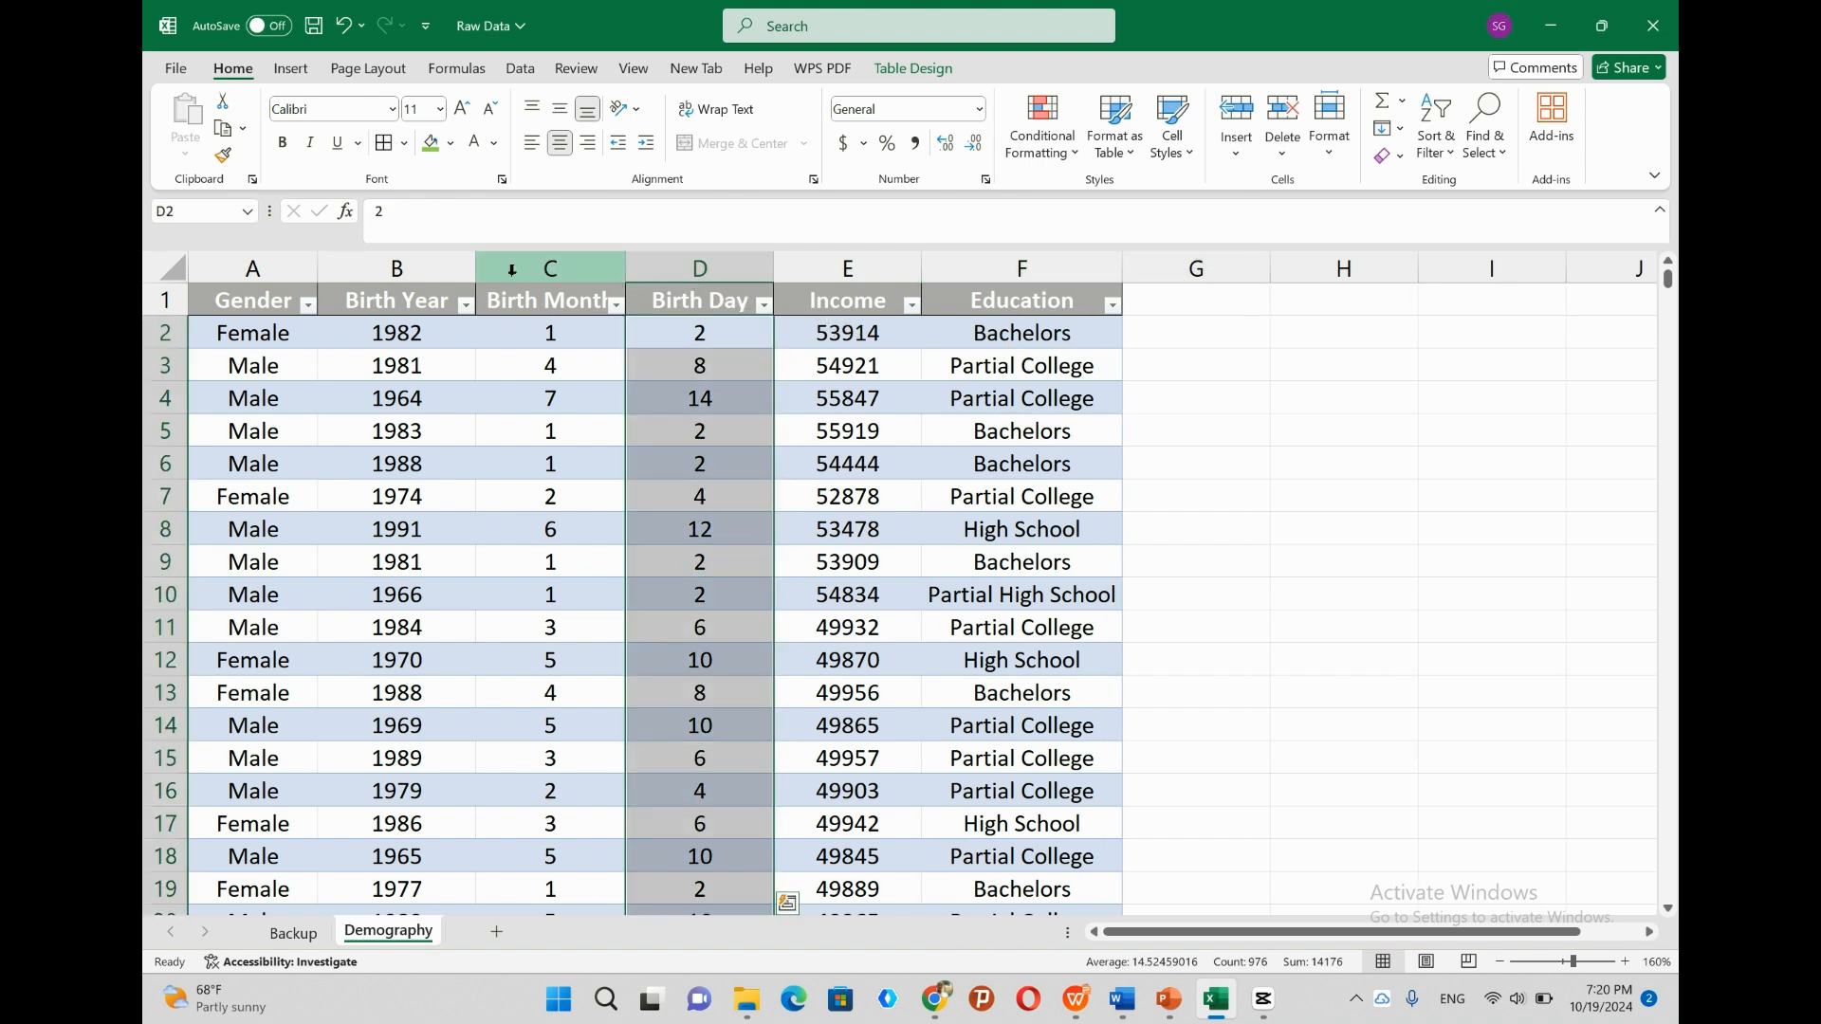
left_click(396, 265)
left_click(521, 256)
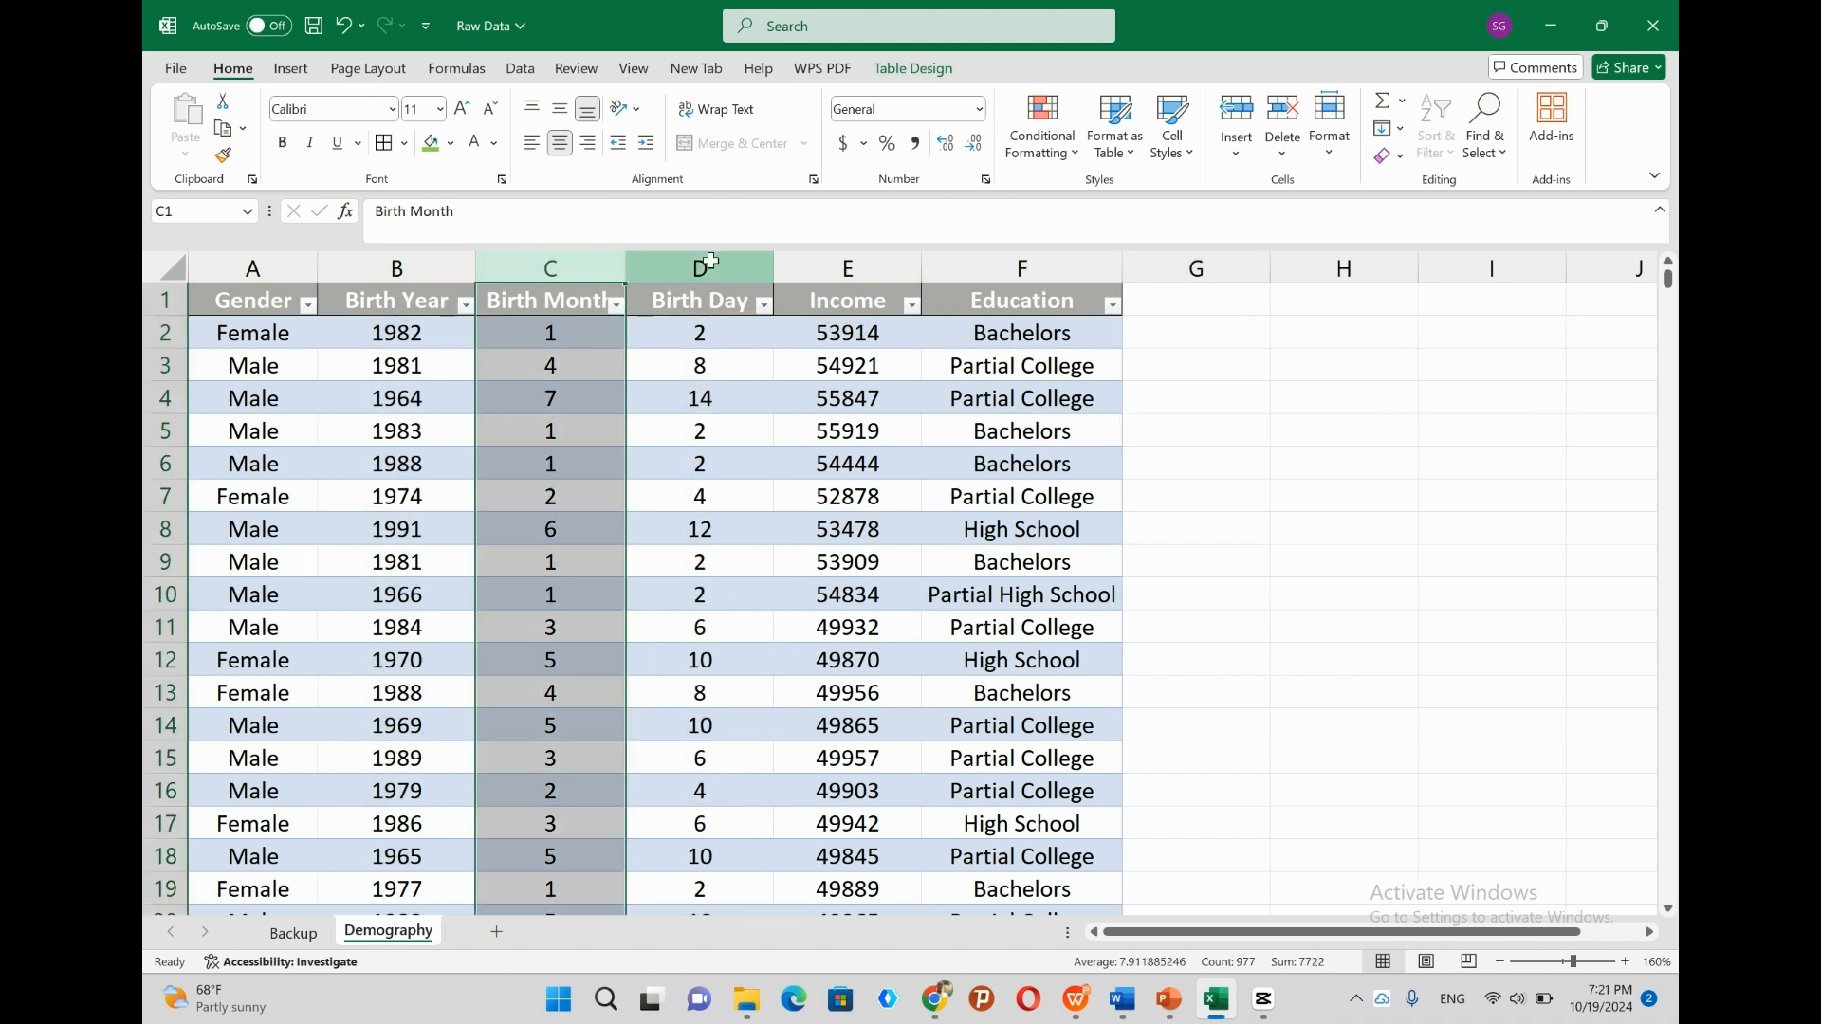
left_click(711, 261)
left_click(370, 269)
left_click(539, 268)
left_click(700, 268)
left_click(404, 266)
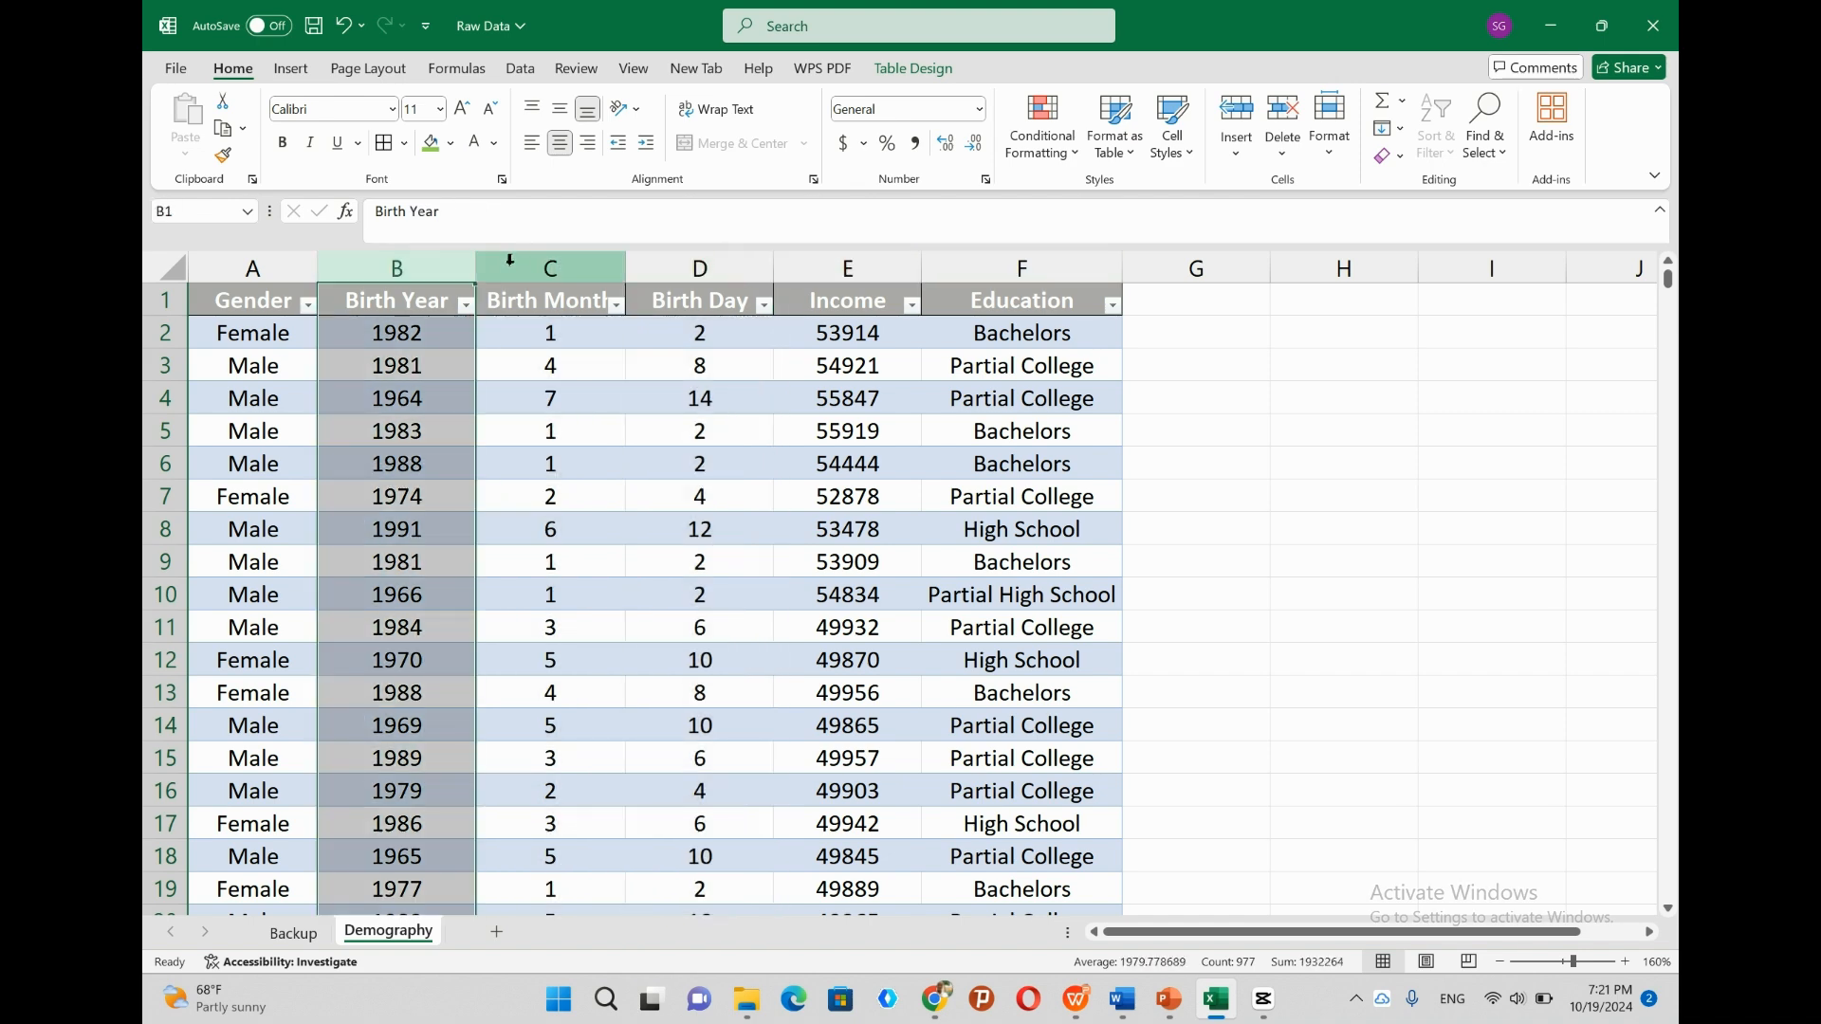
left_click(569, 258)
left_click(705, 261)
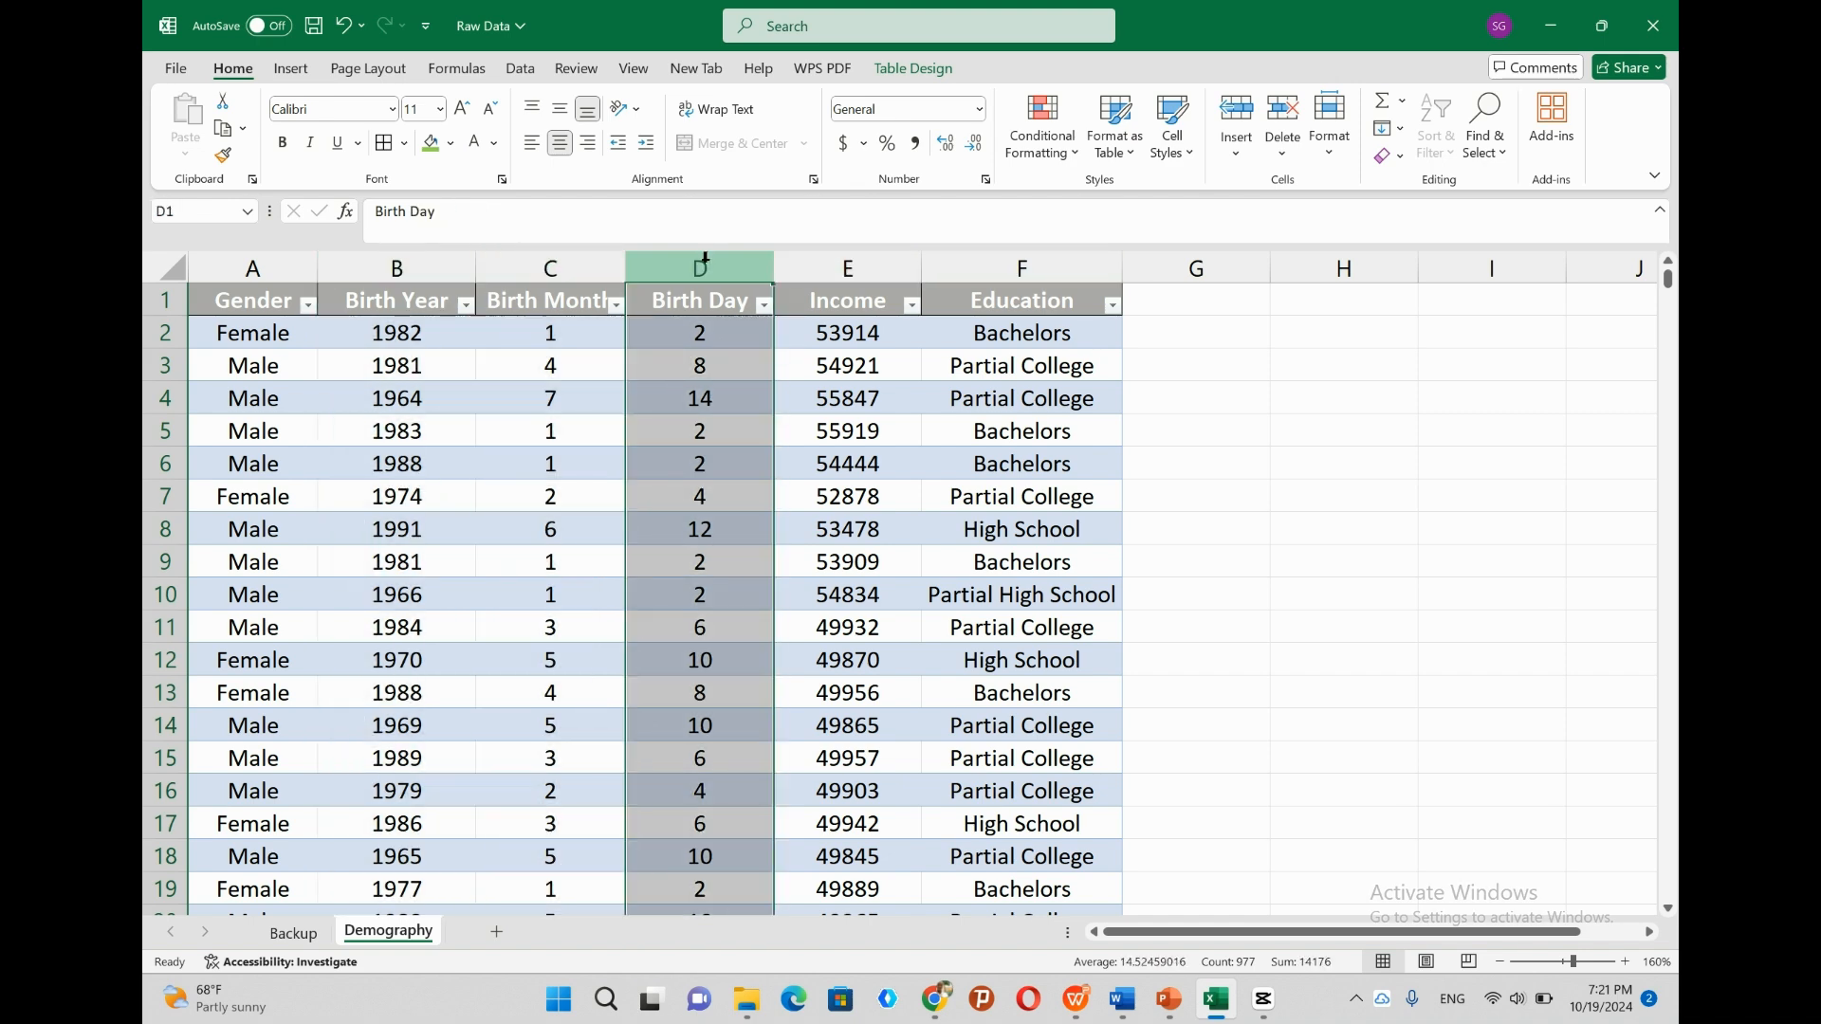
Combine the birth year, month and day into one date in G2 using =DATE([@[Birth Year]],[@[Birth Month]],[@[Birth Day]]).
left_click(1174, 326)
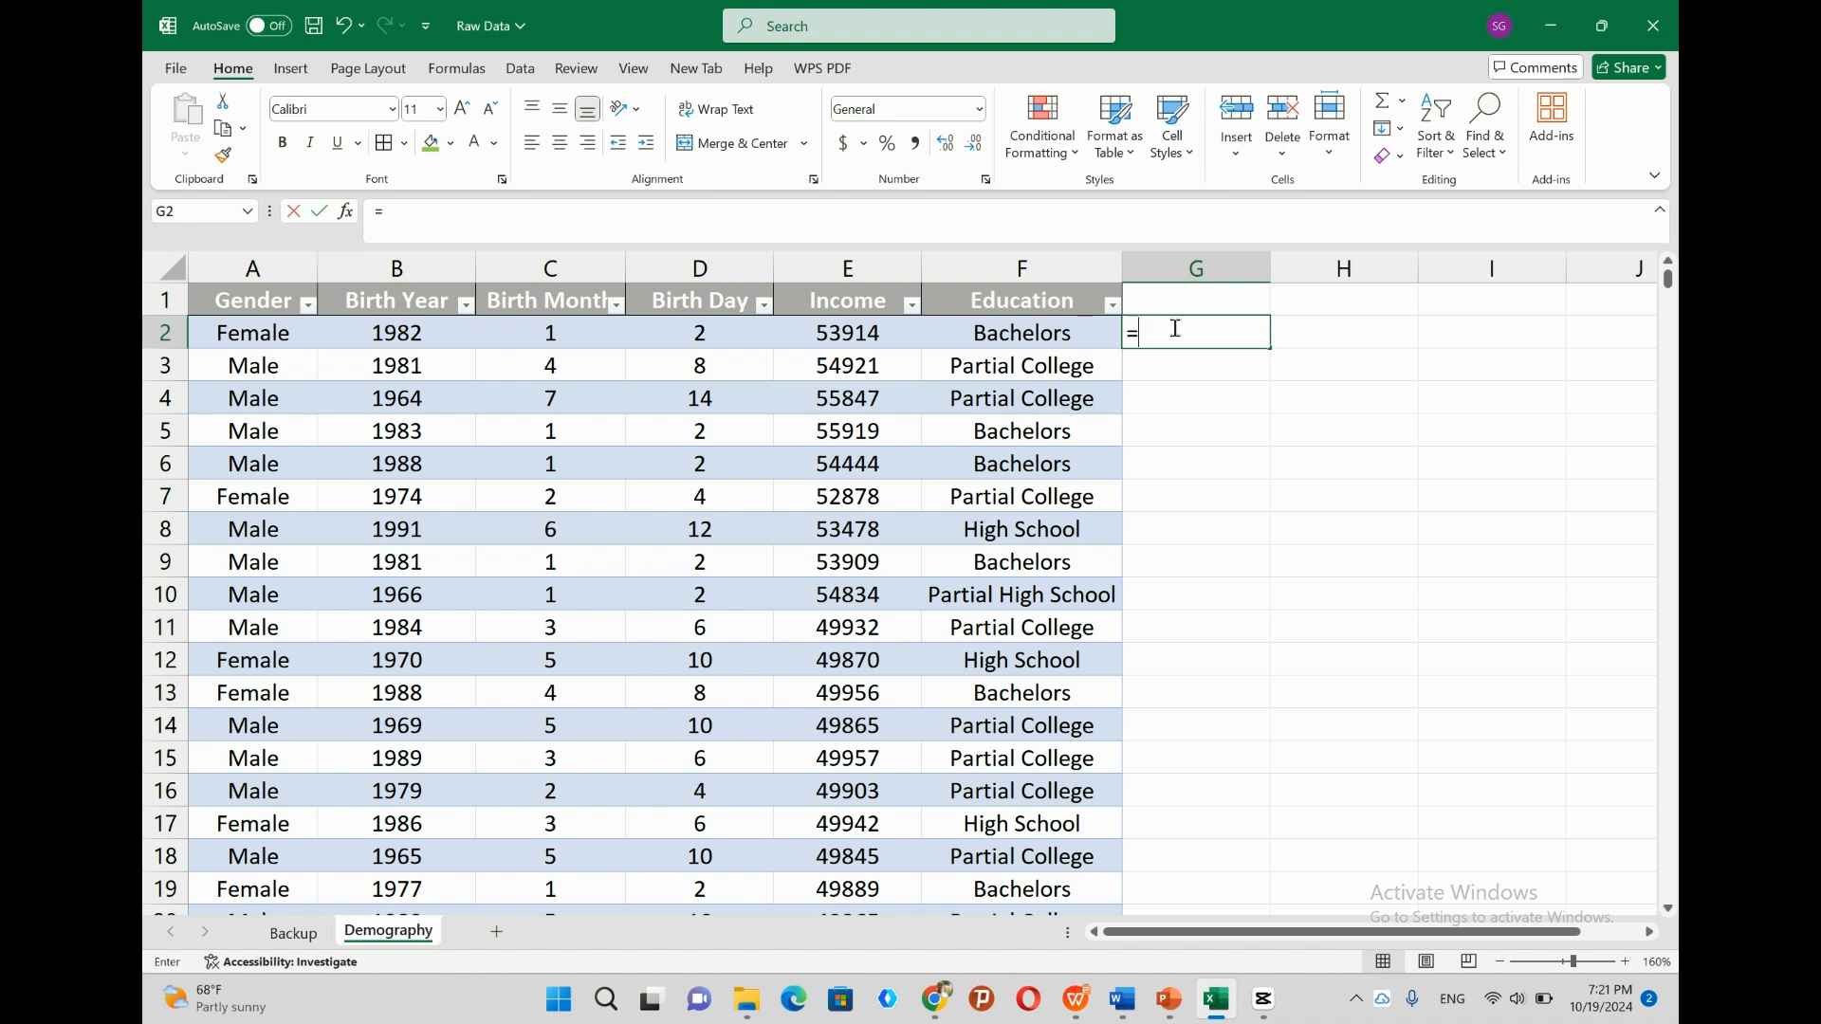
type("=")
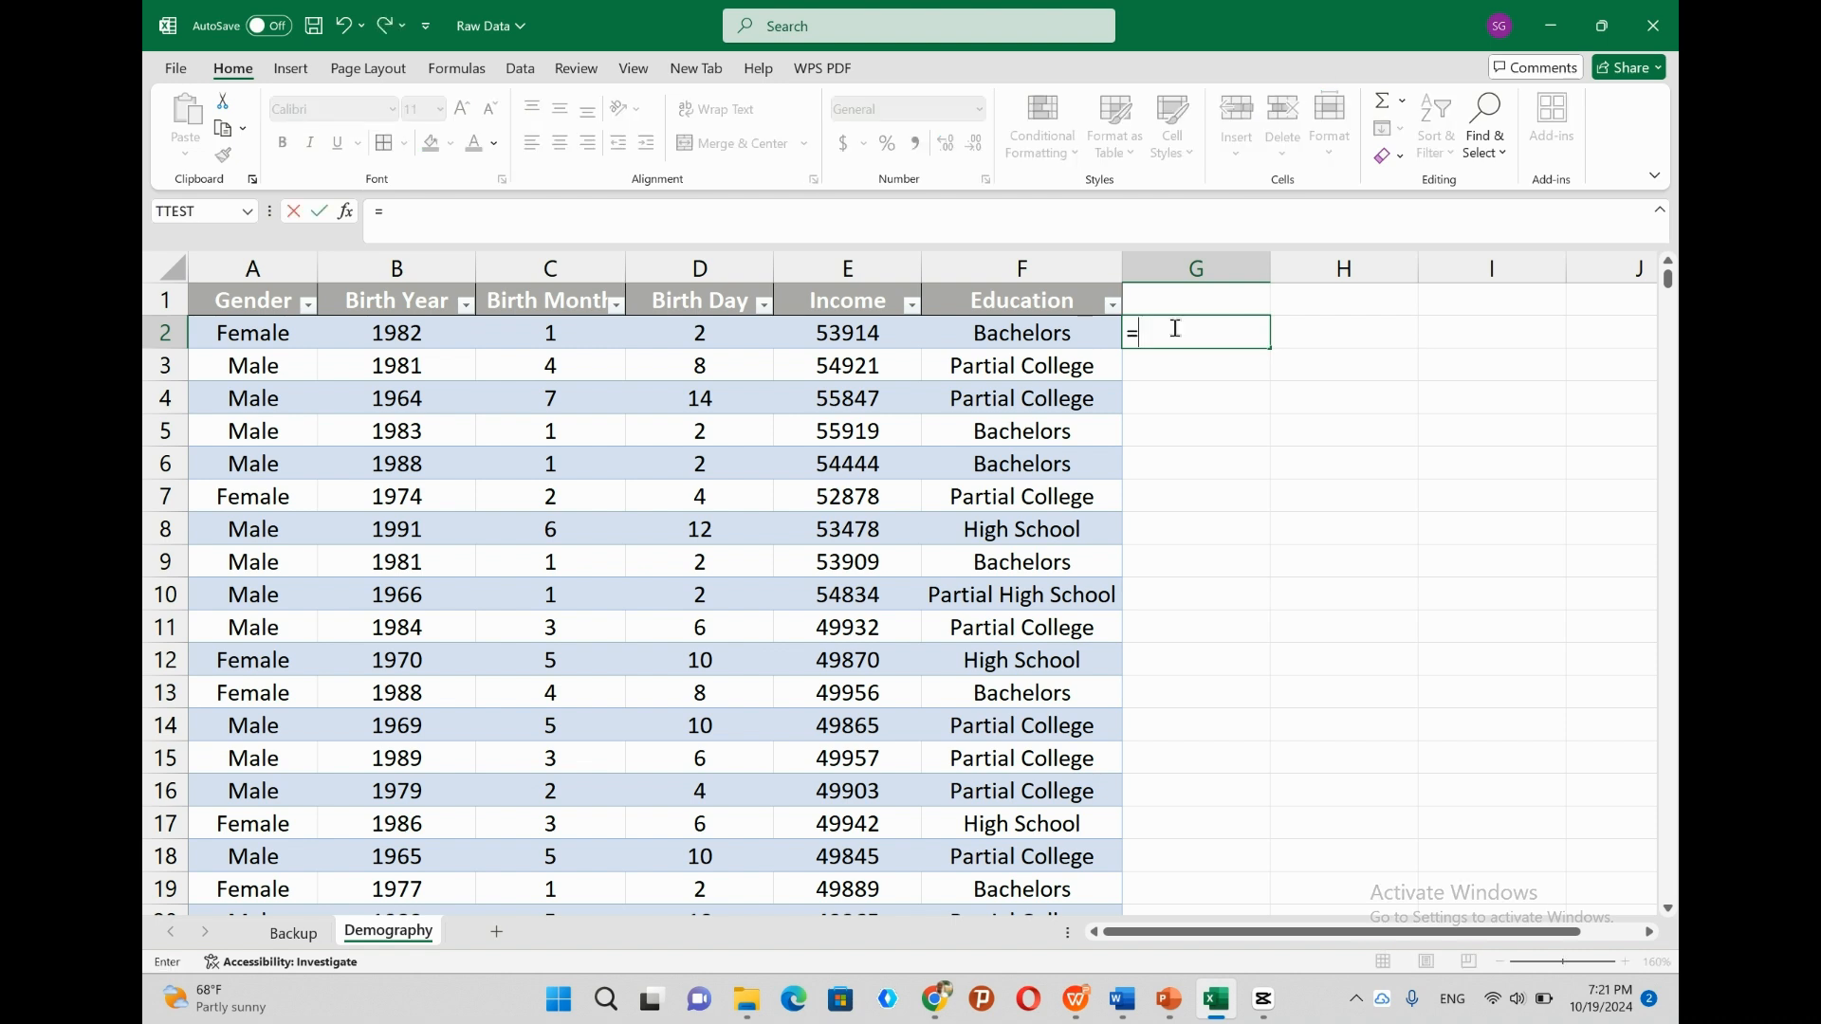
type("da")
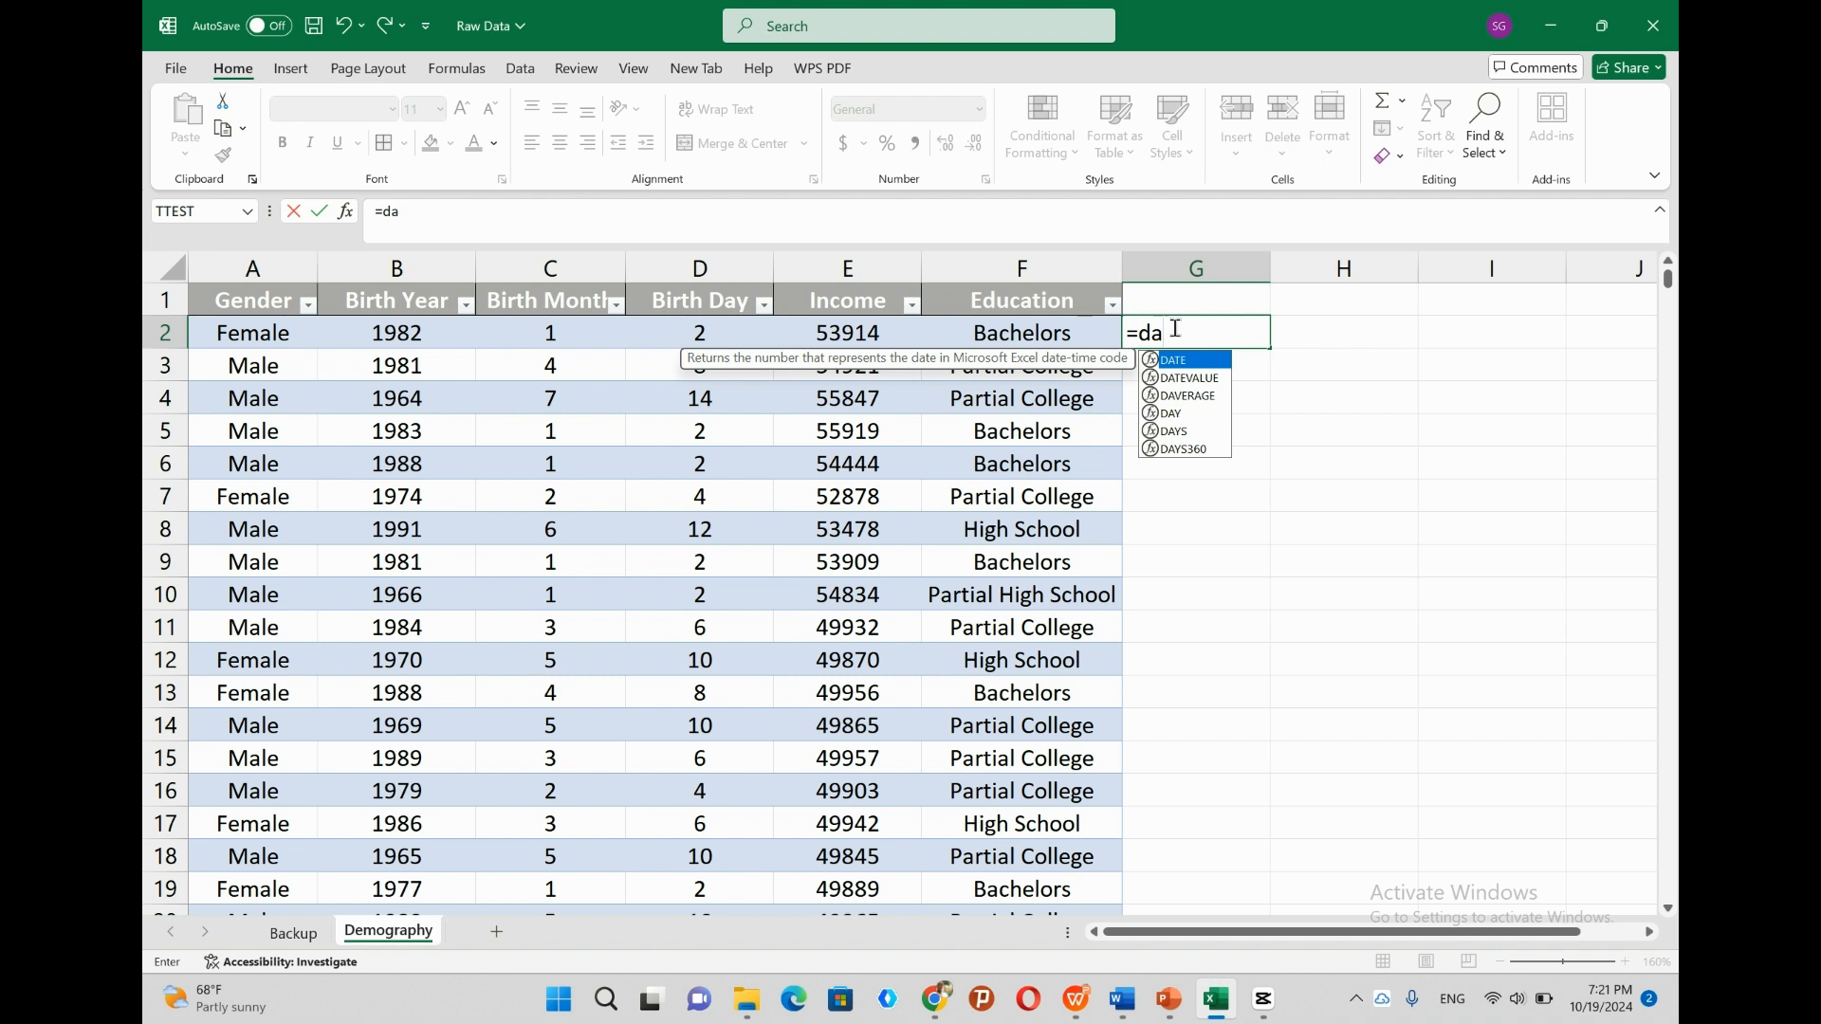
type("t")
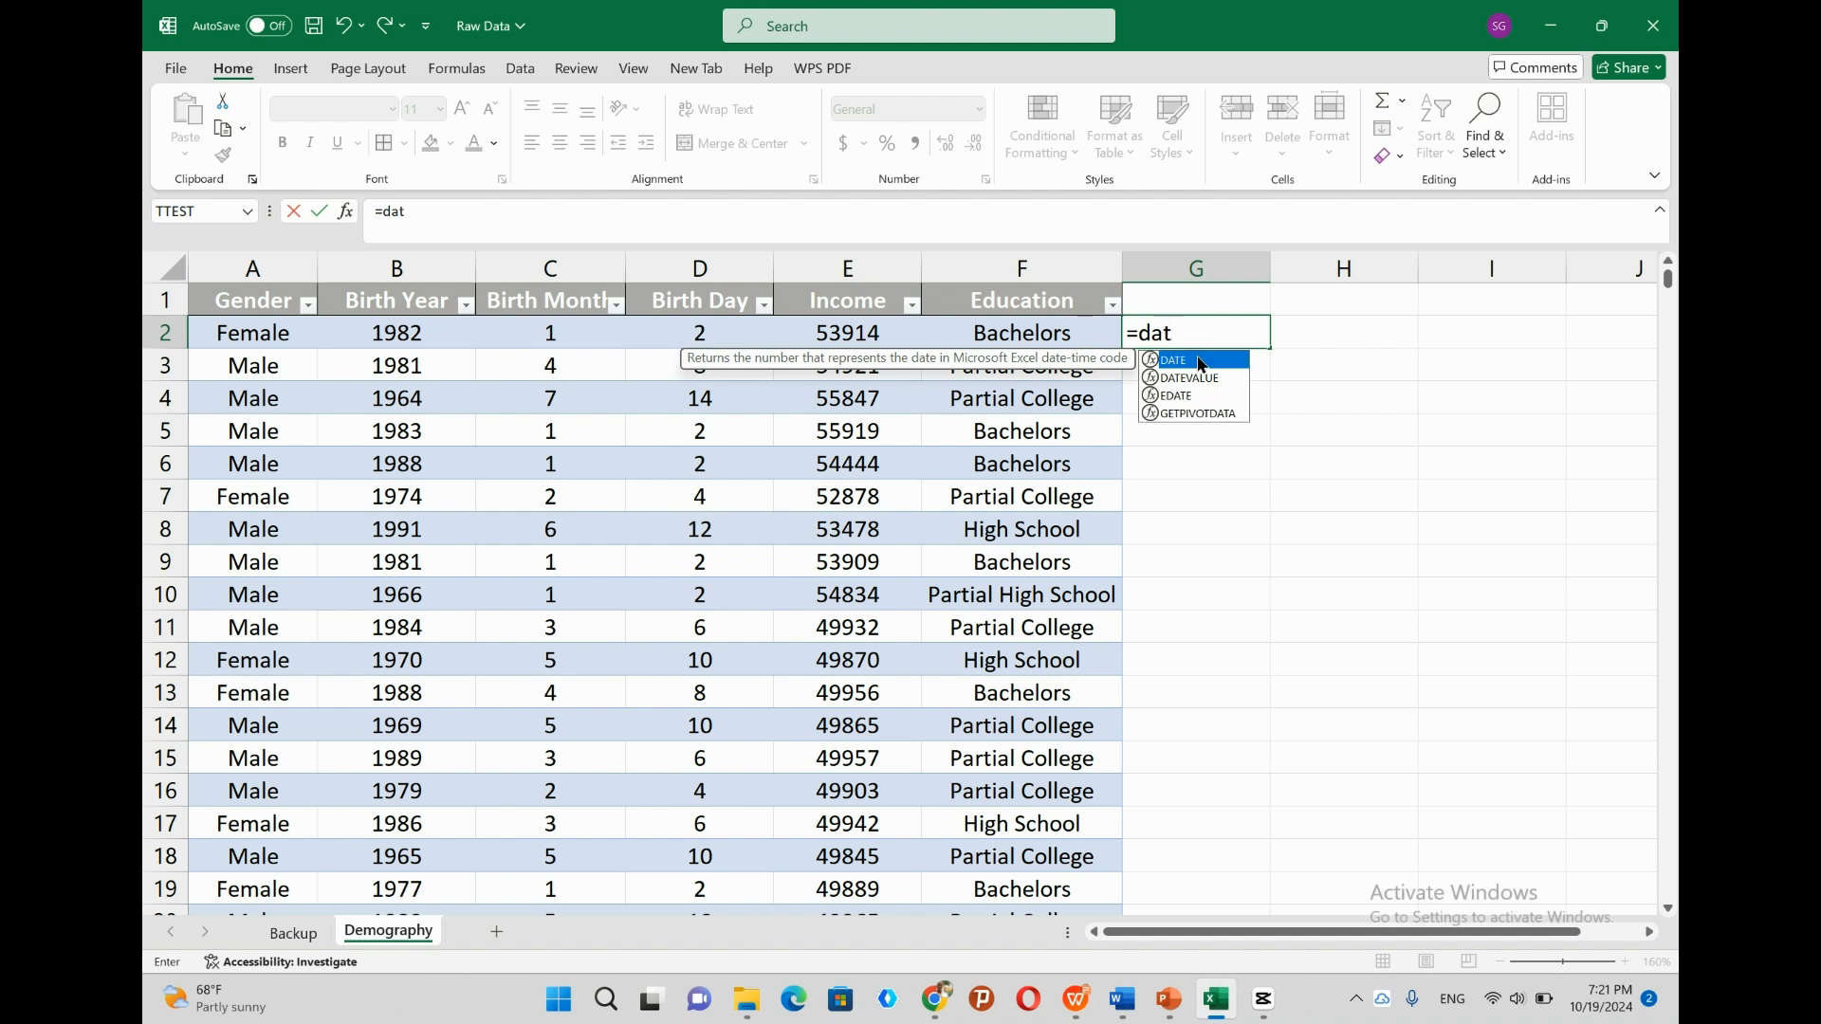
double_click(1195, 361)
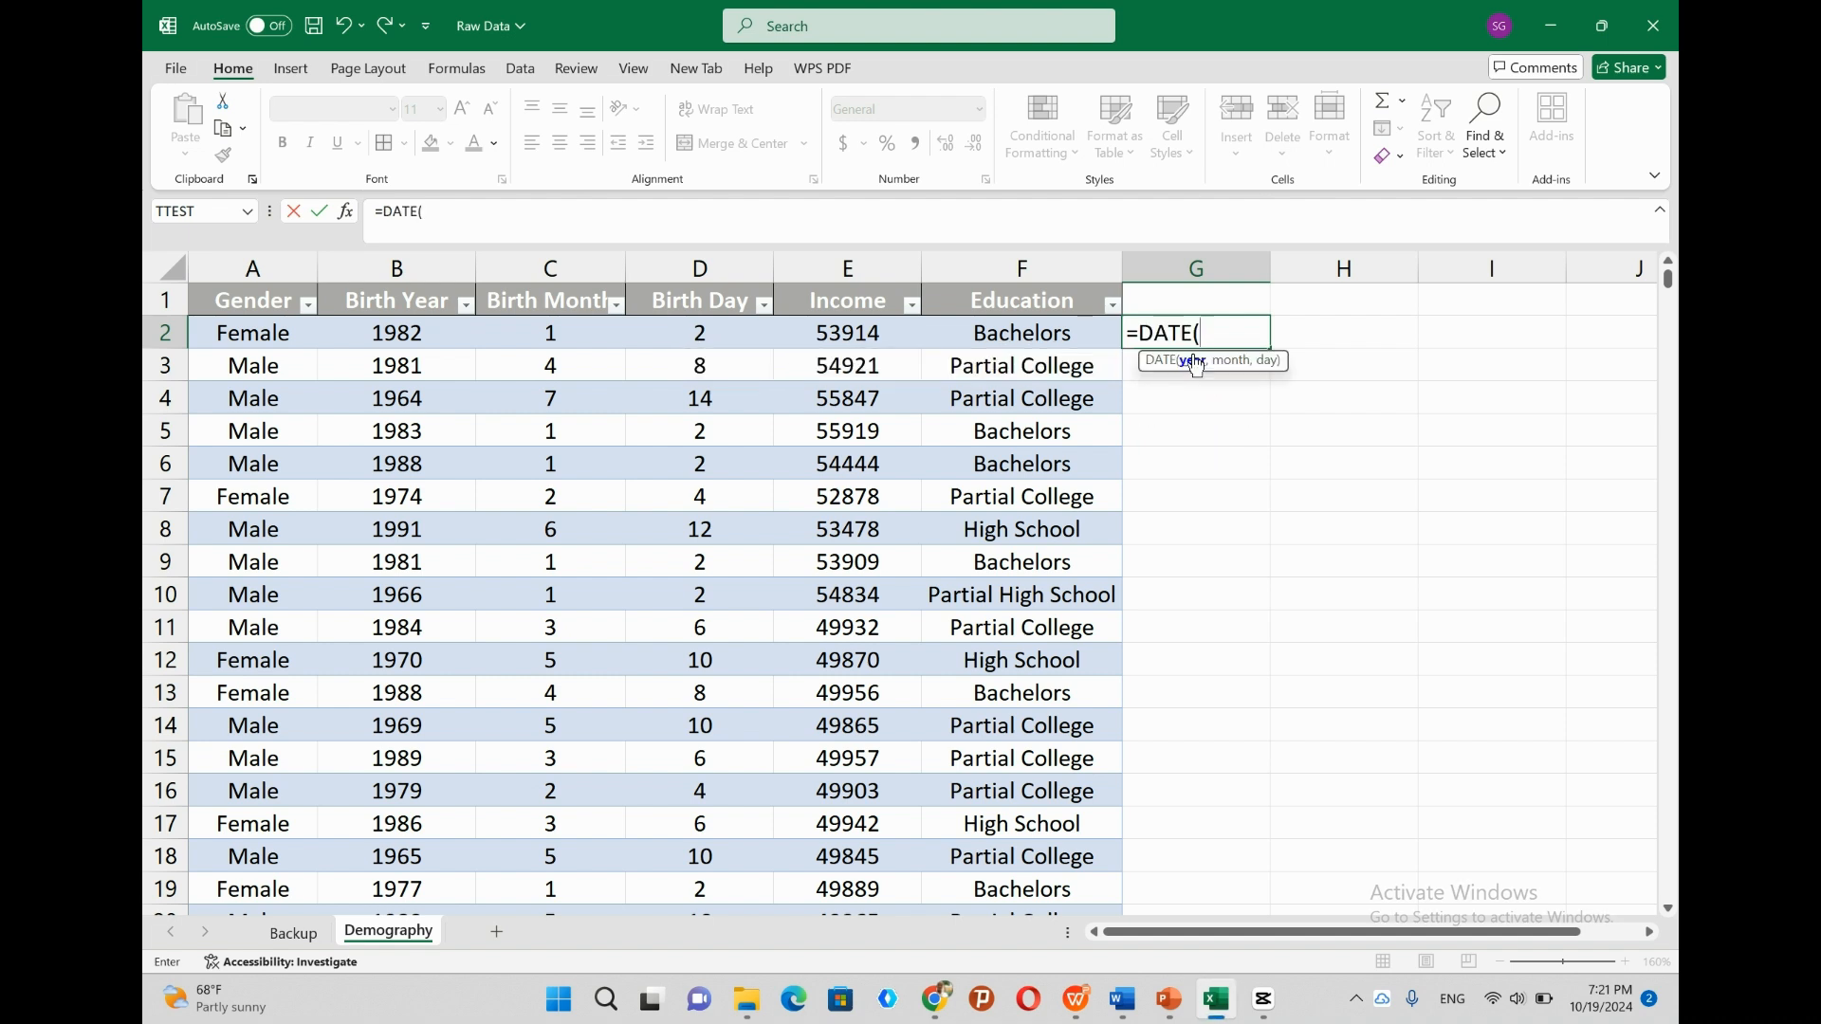
left_click(418, 330)
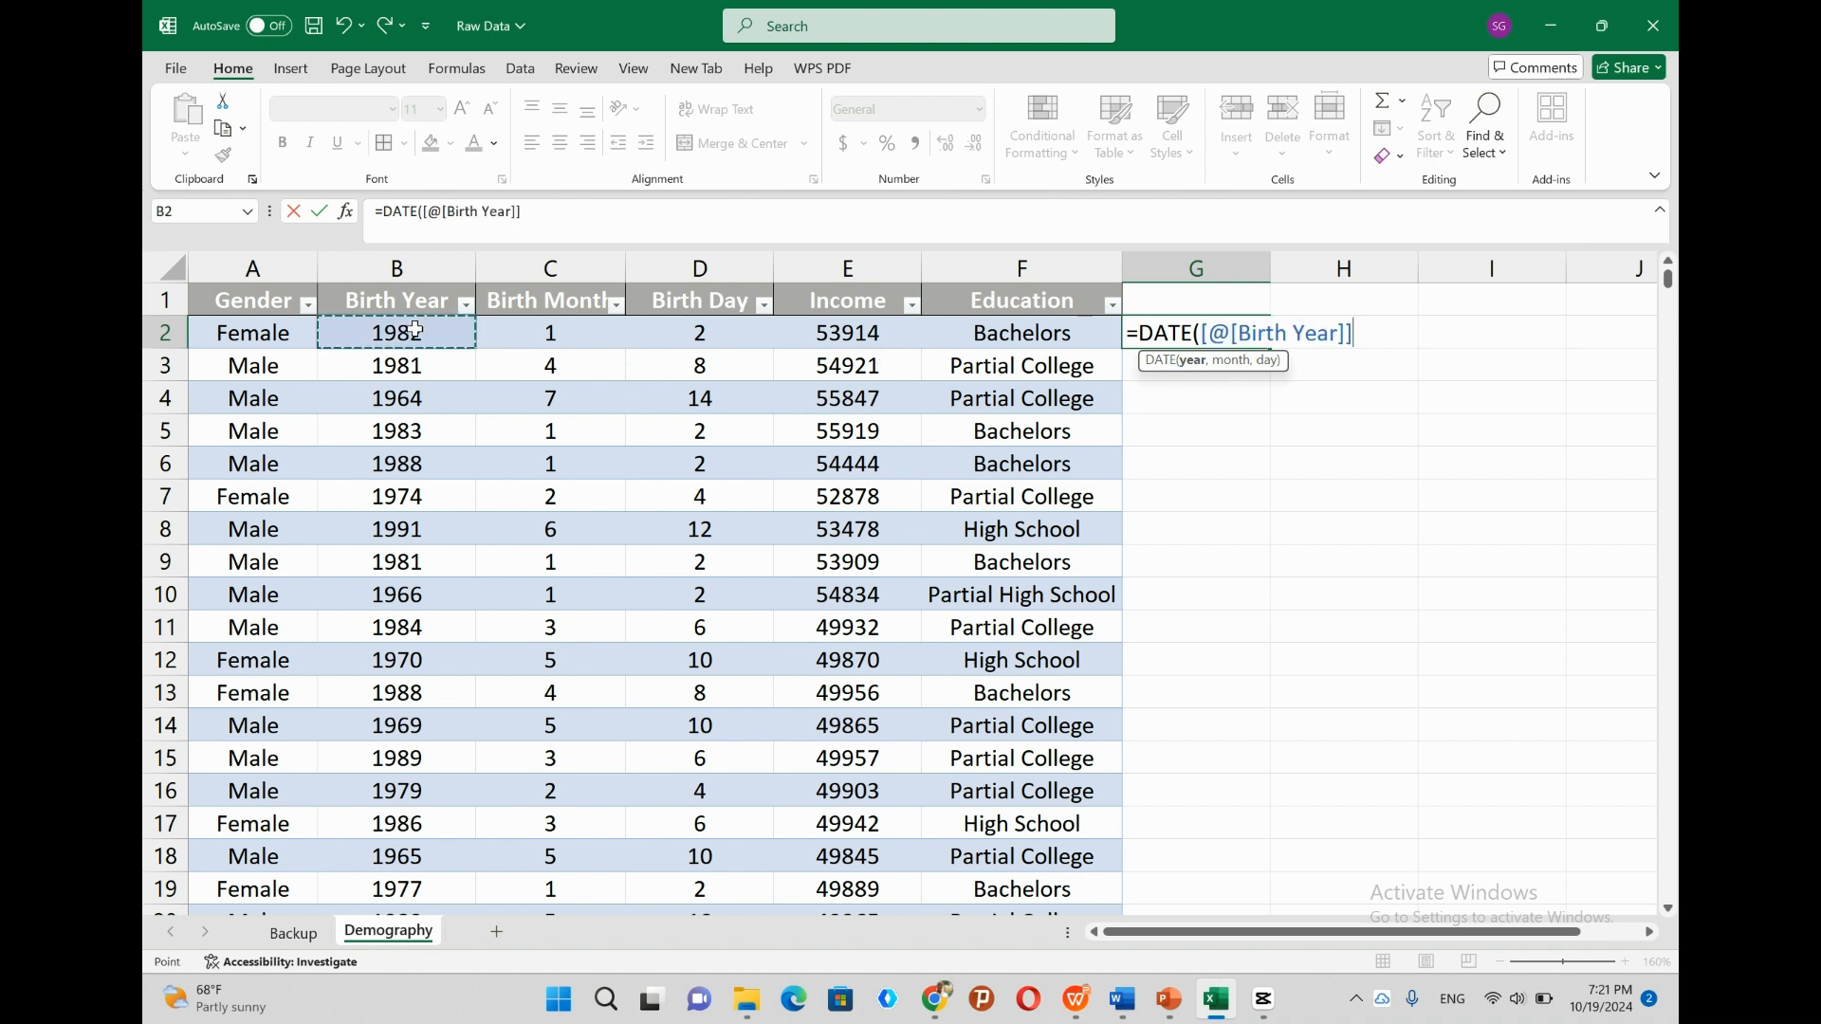
type(",")
left_click(553, 330)
type(",")
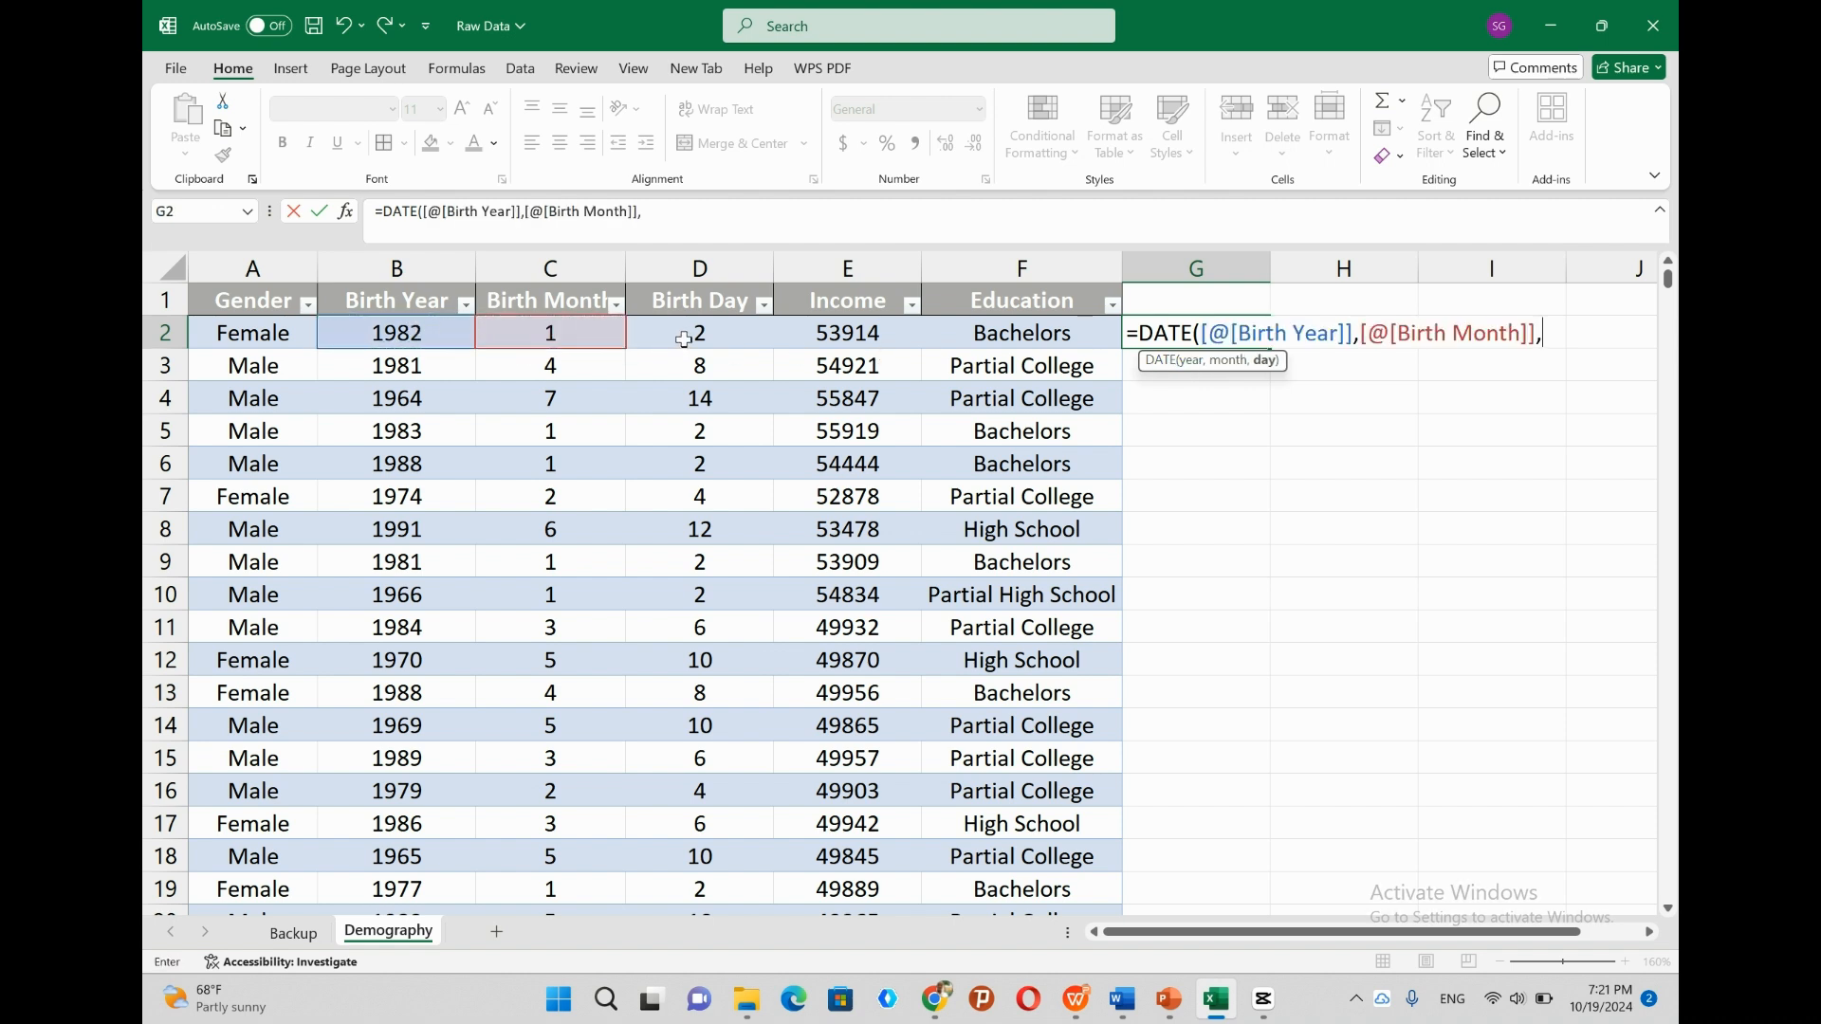
left_click(721, 336)
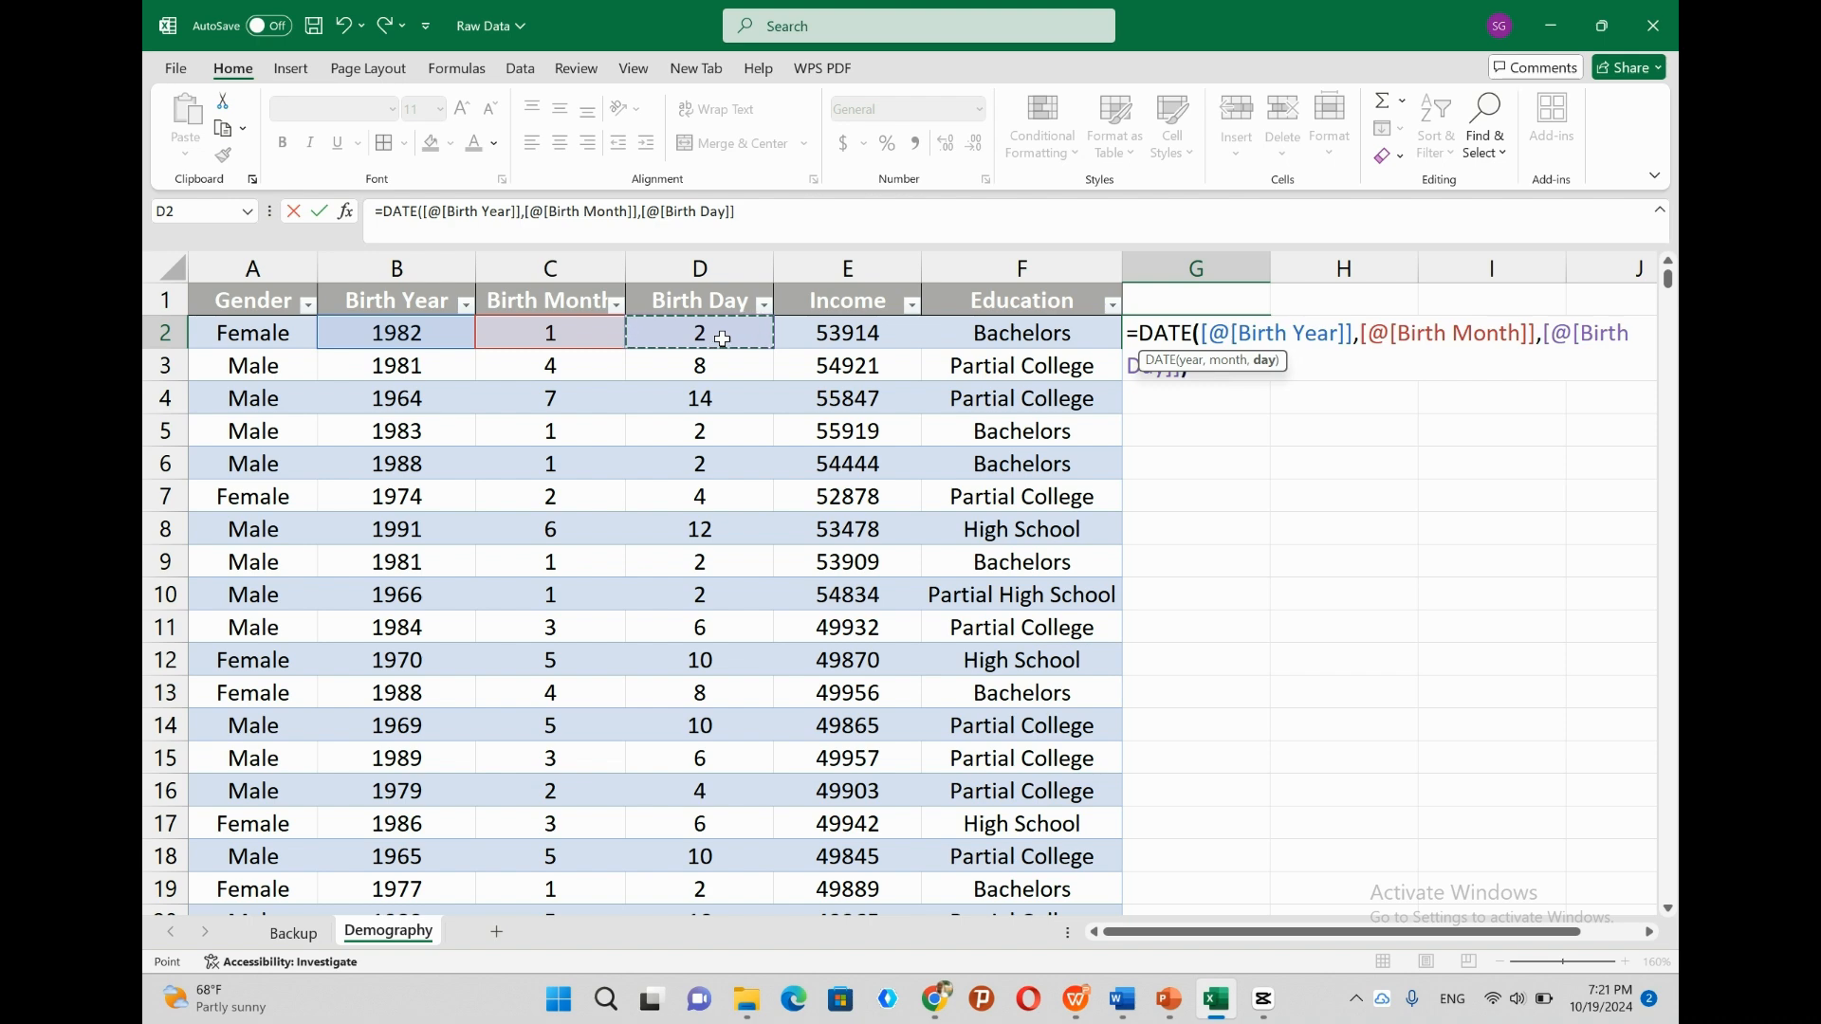
key("Return")
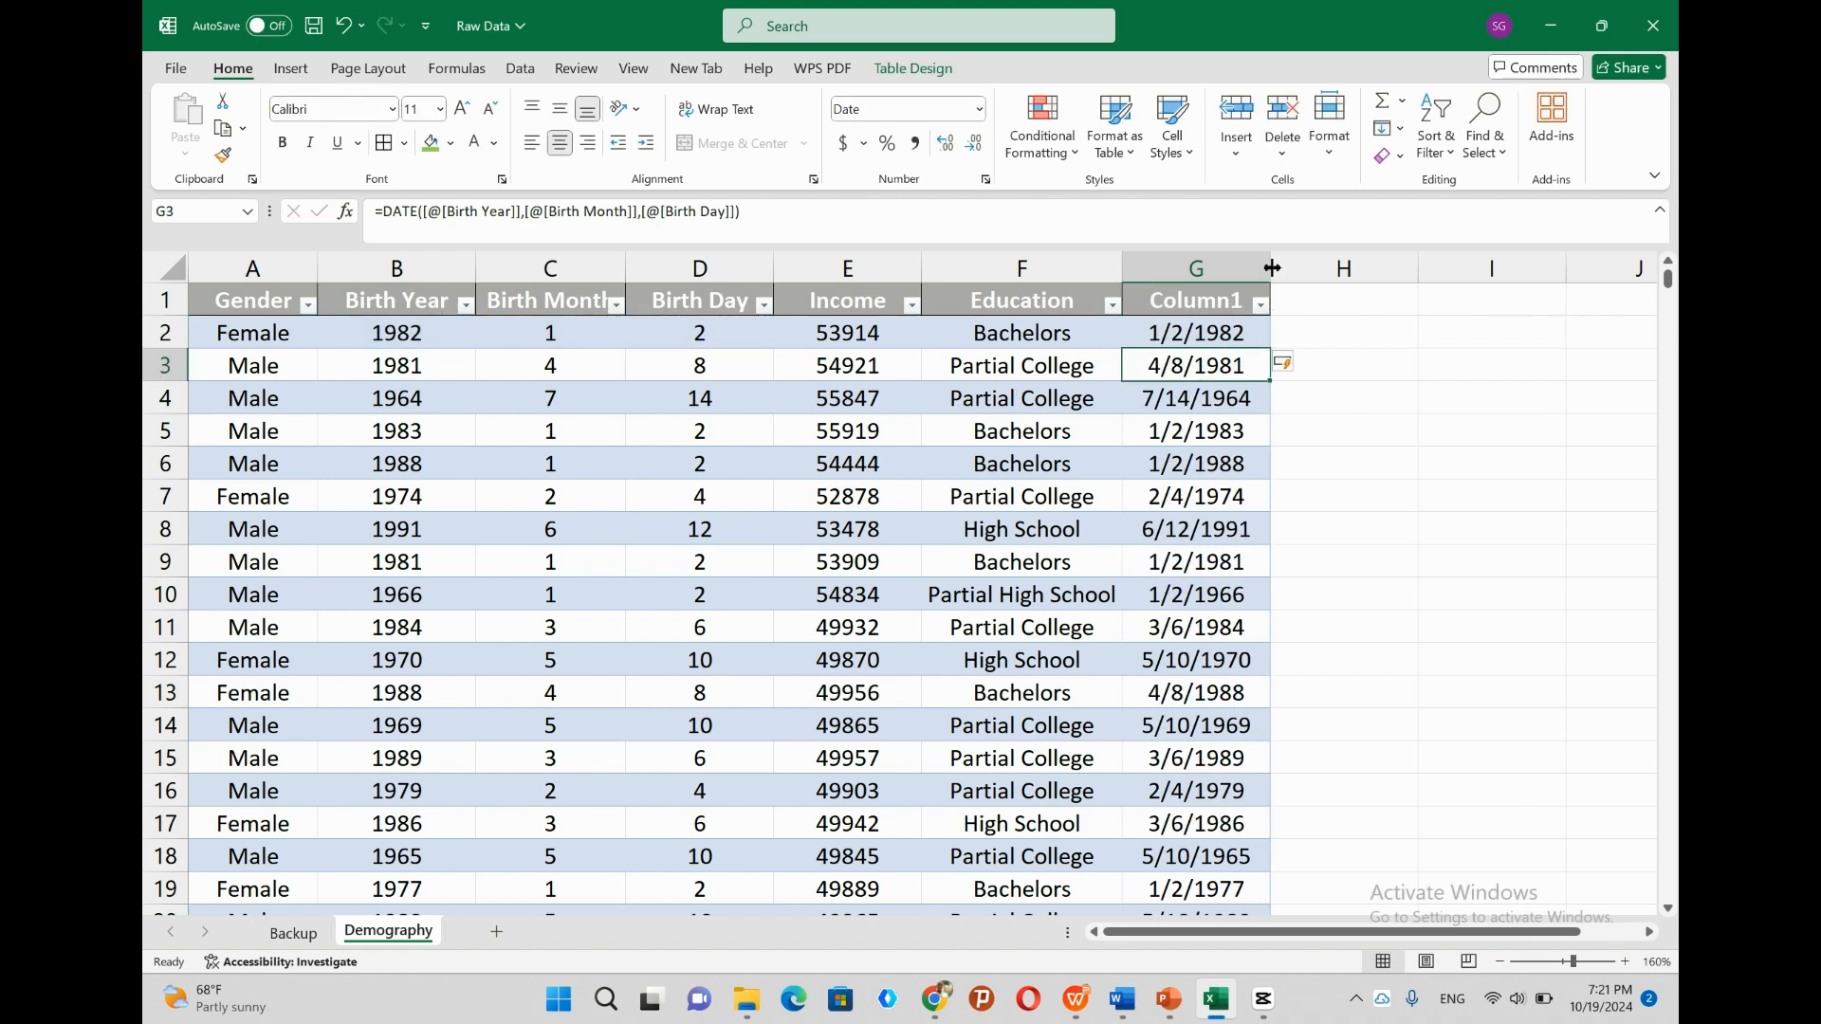
Rename the header of the combined dates in G1 to Date of Birth.
left_click(1197, 331)
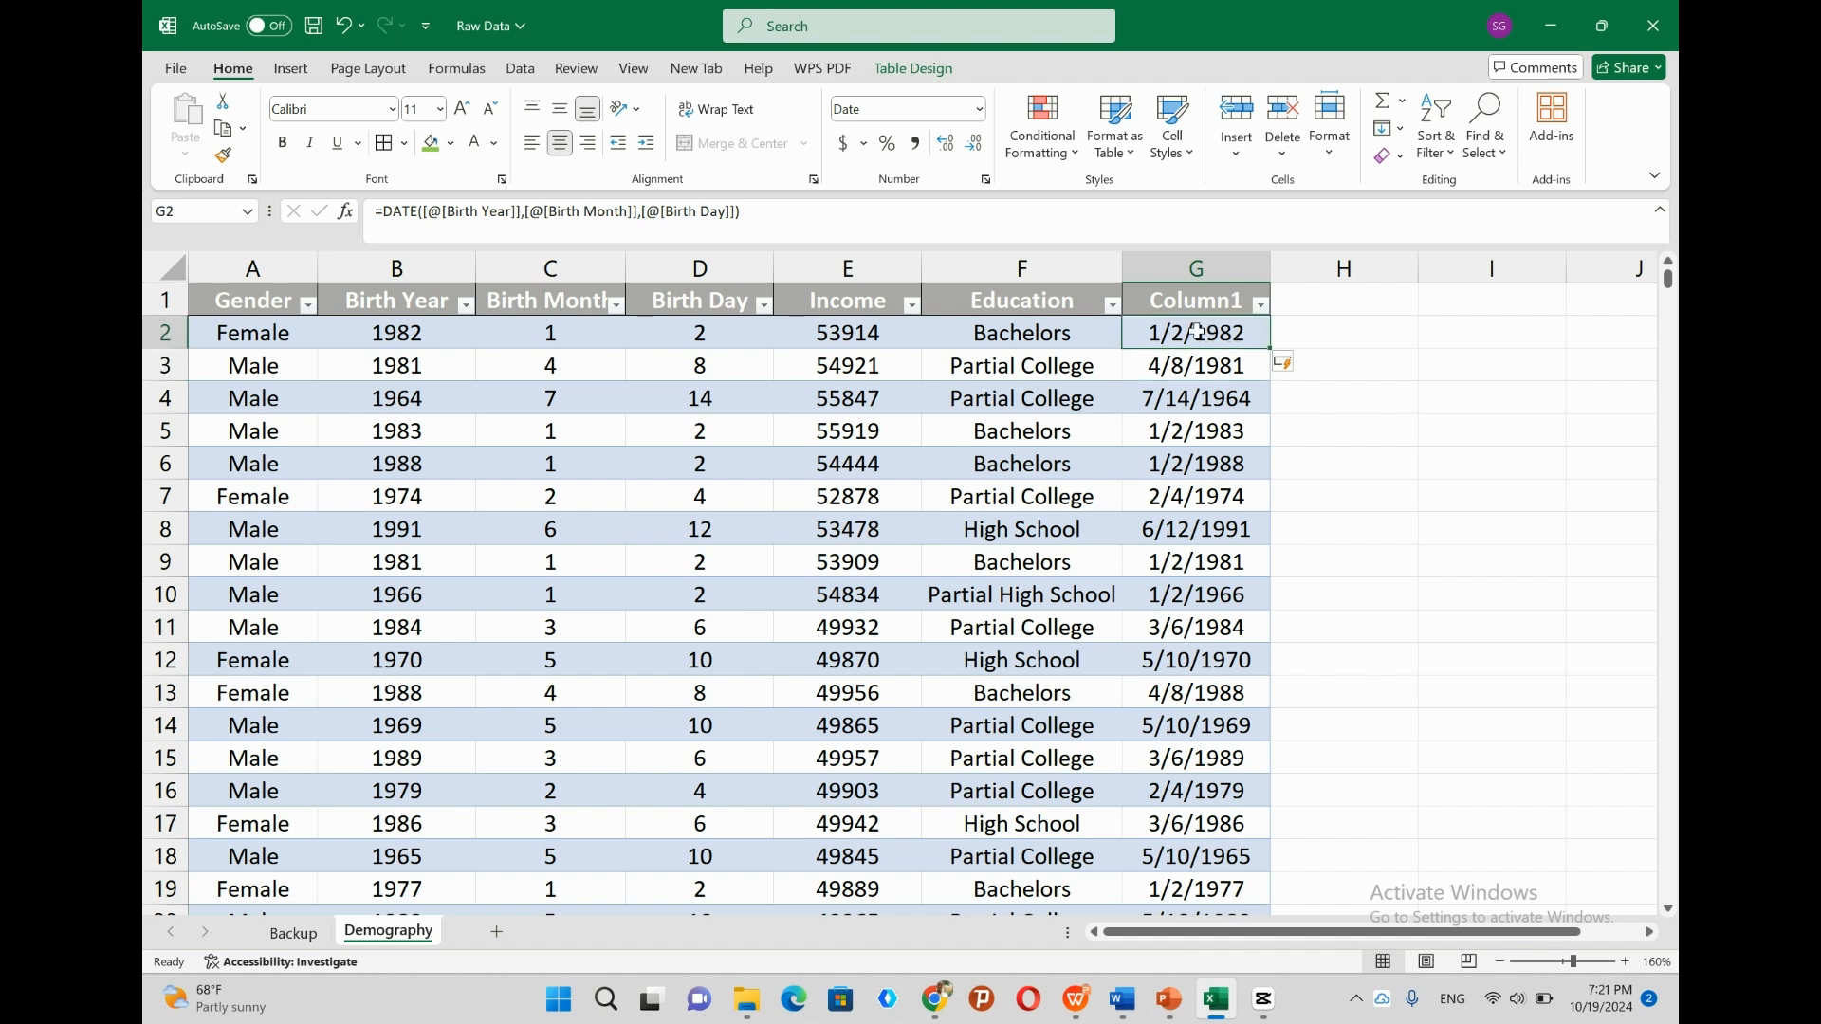
left_click_drag(1174, 334, 1223, 730)
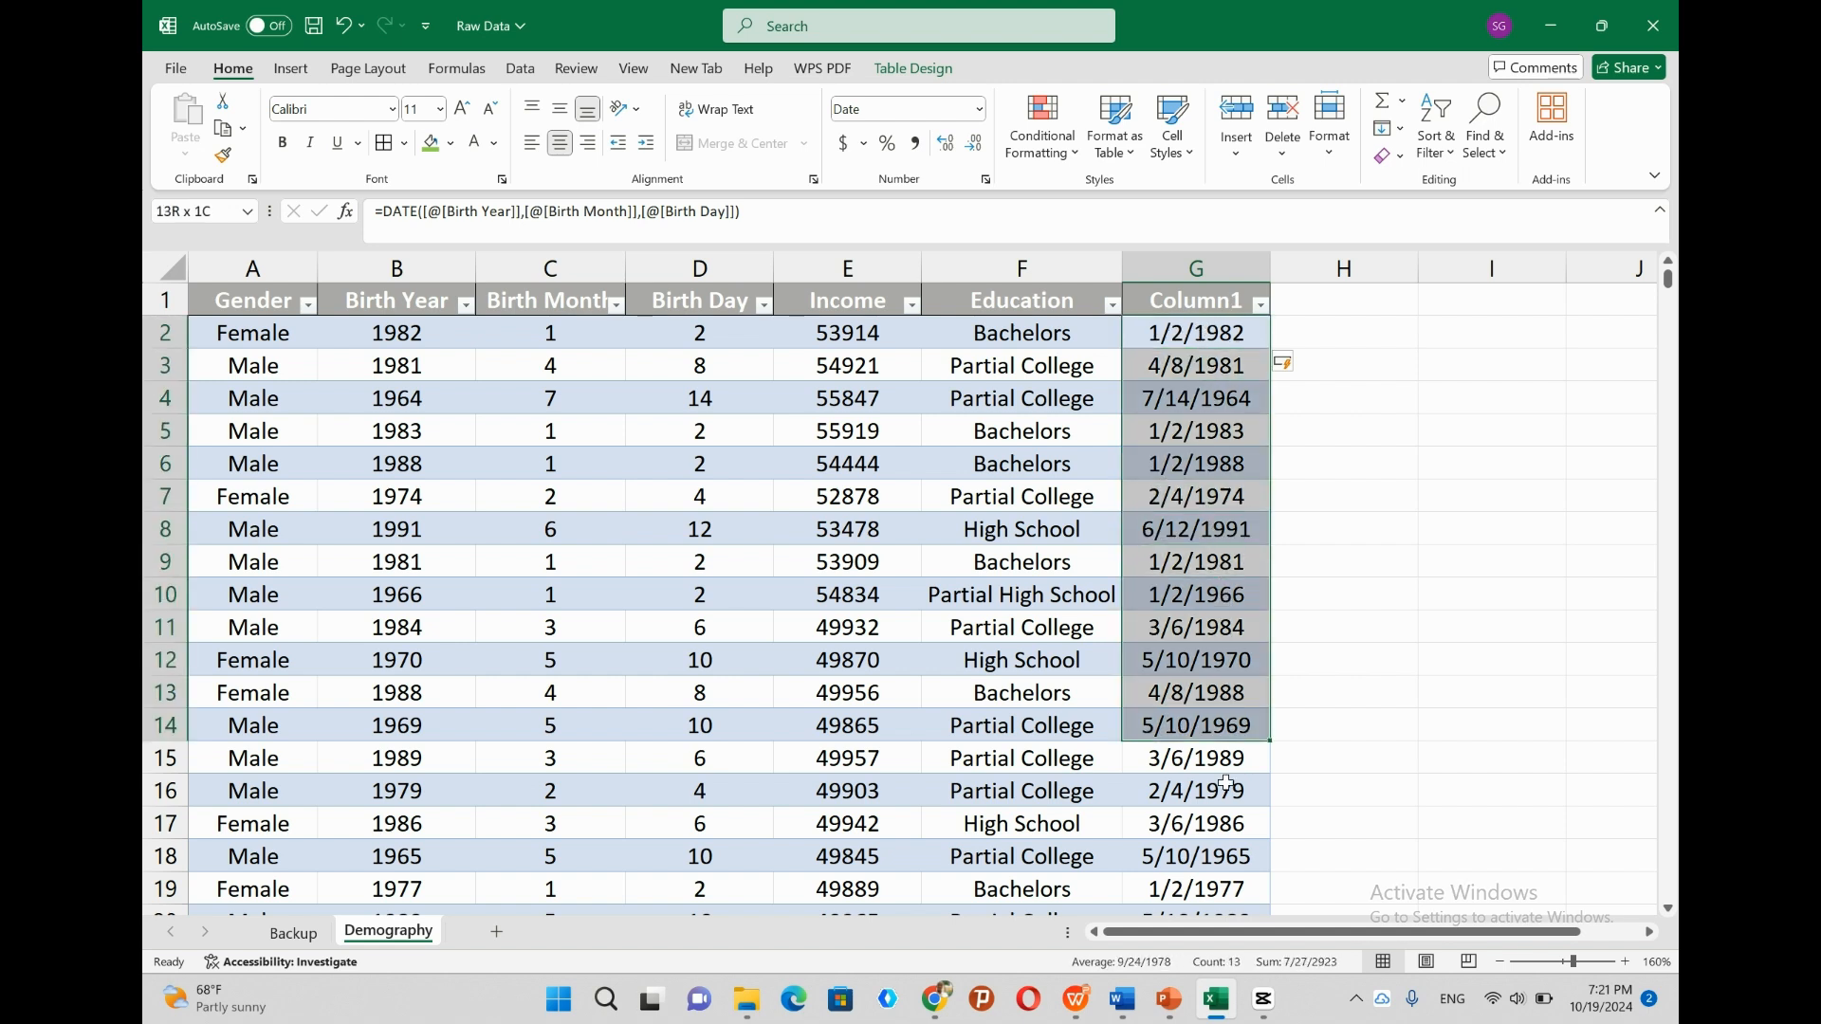
left_click(1199, 300)
type("Date")
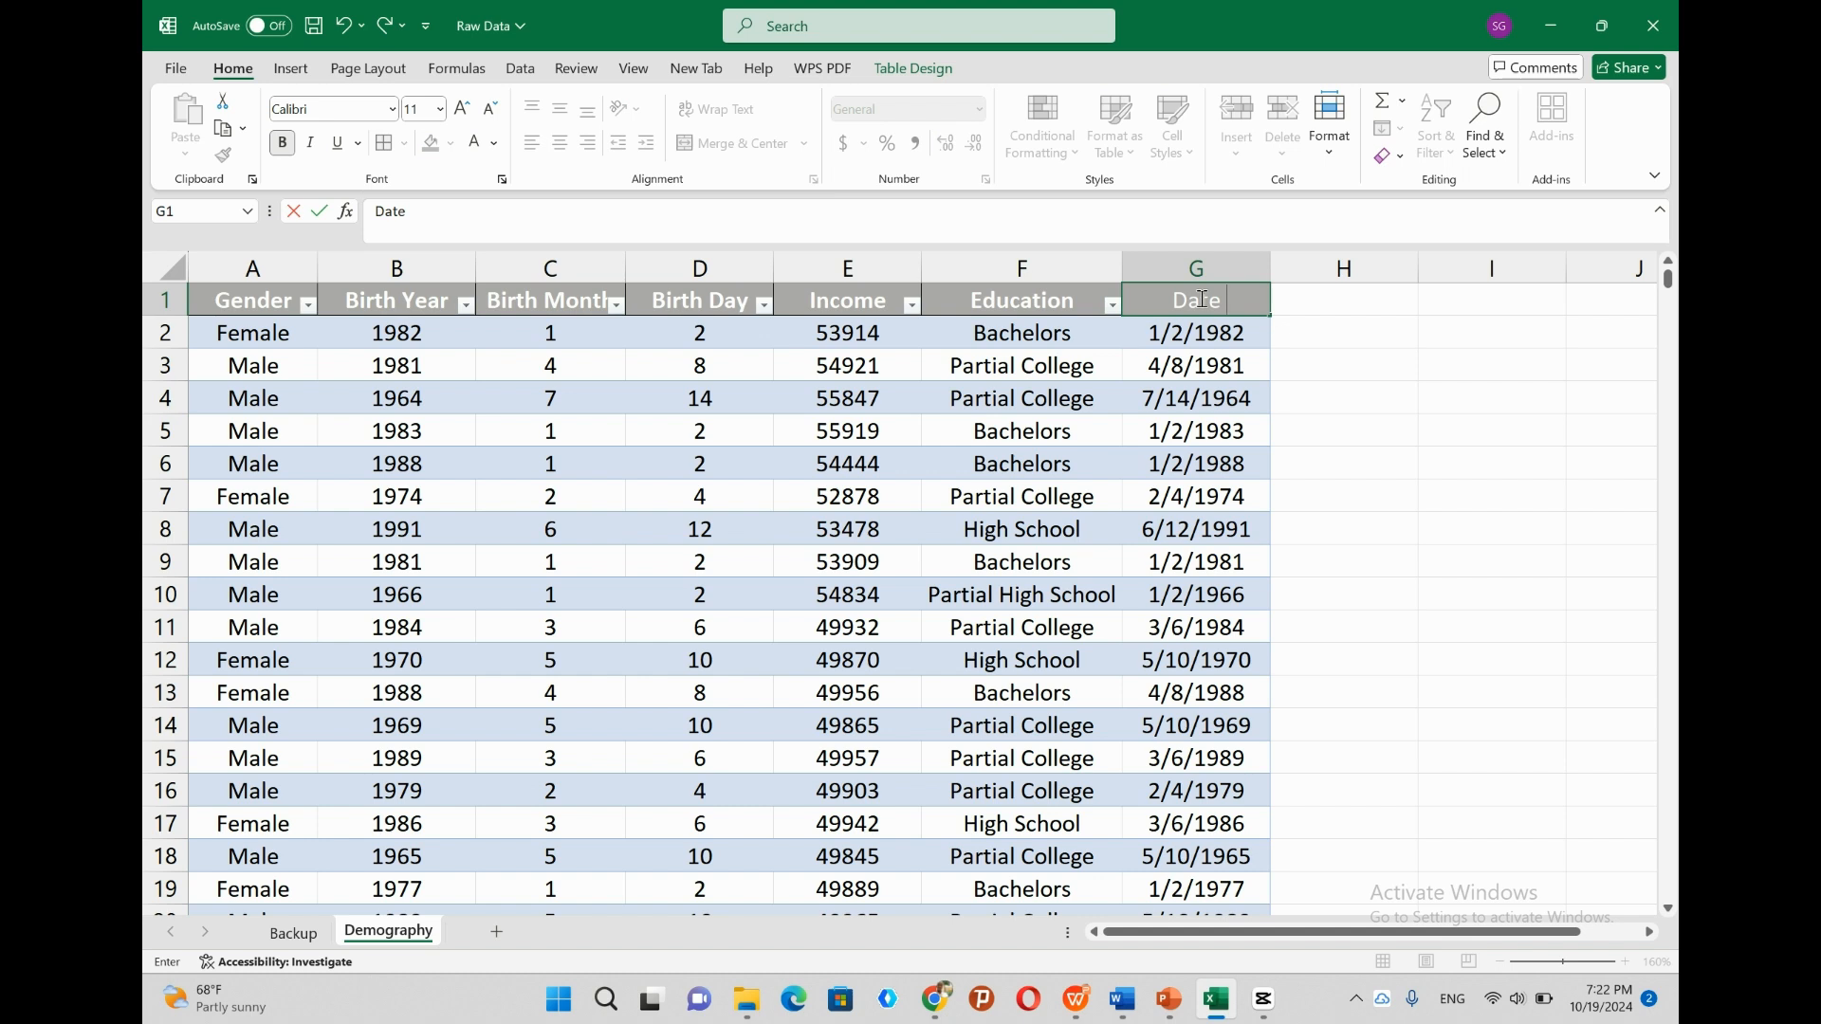
type(" of Birth")
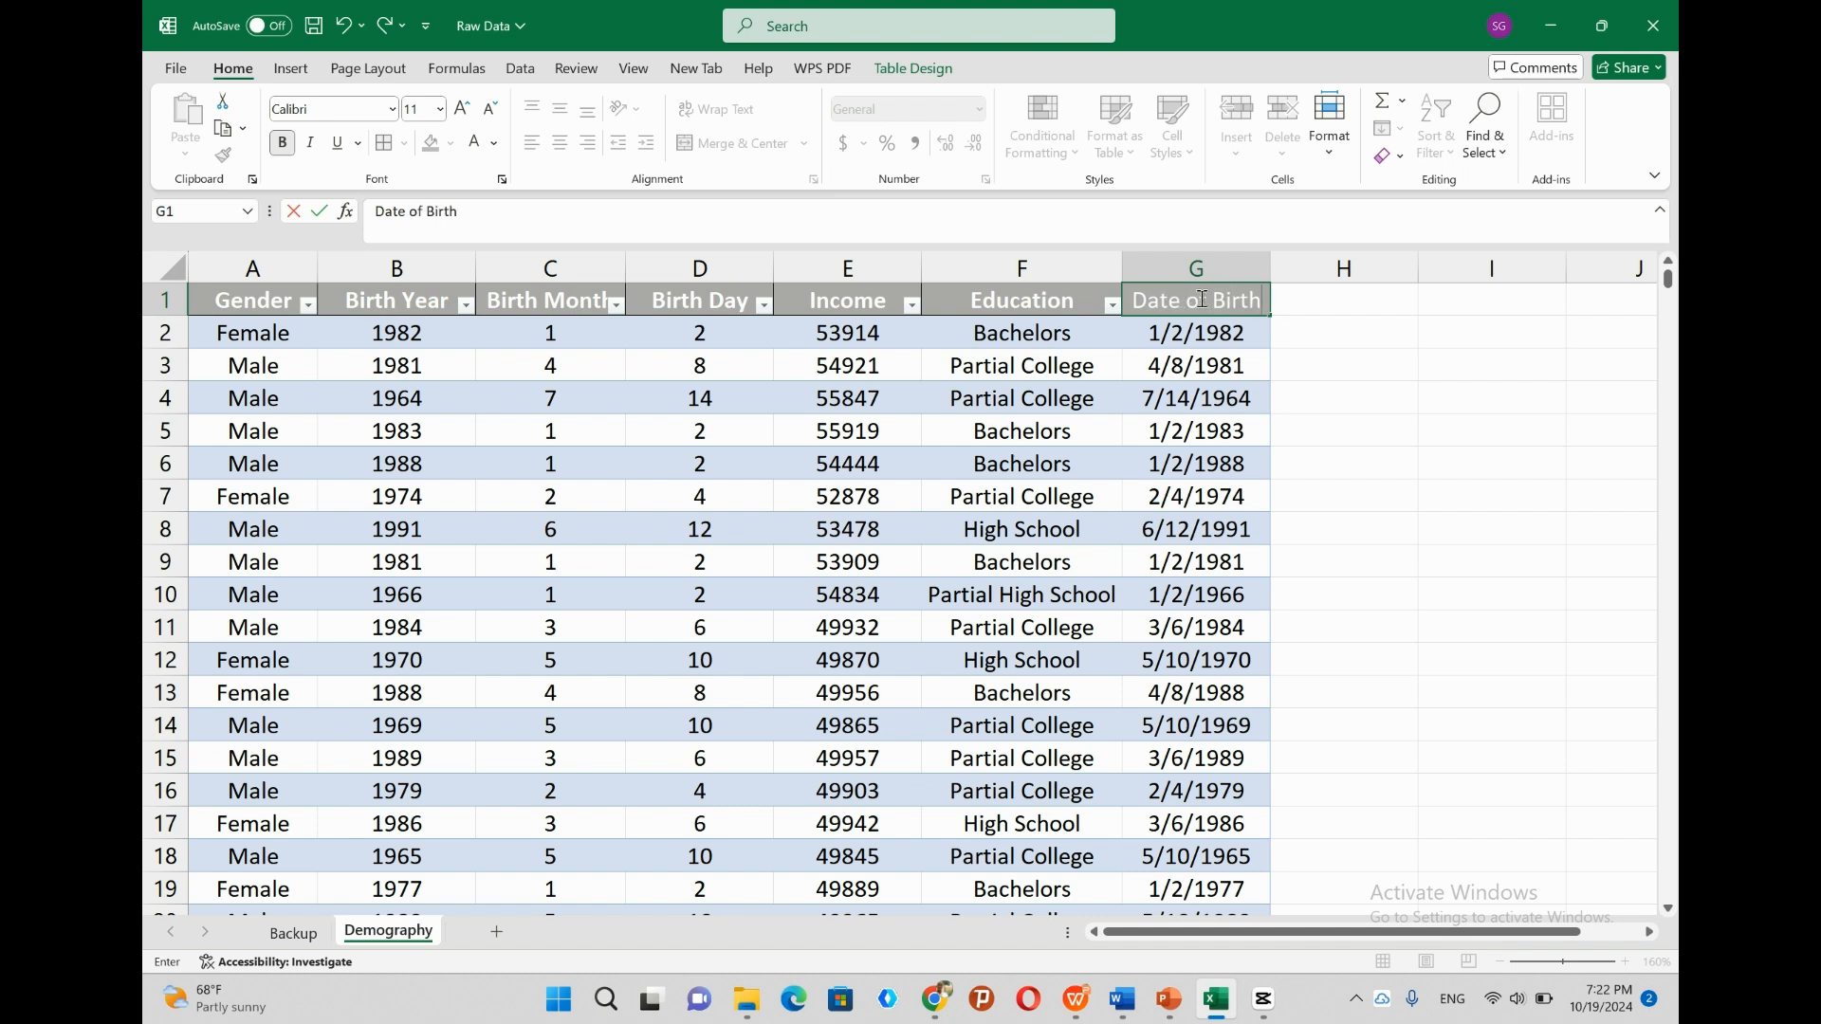
left_click(1295, 296)
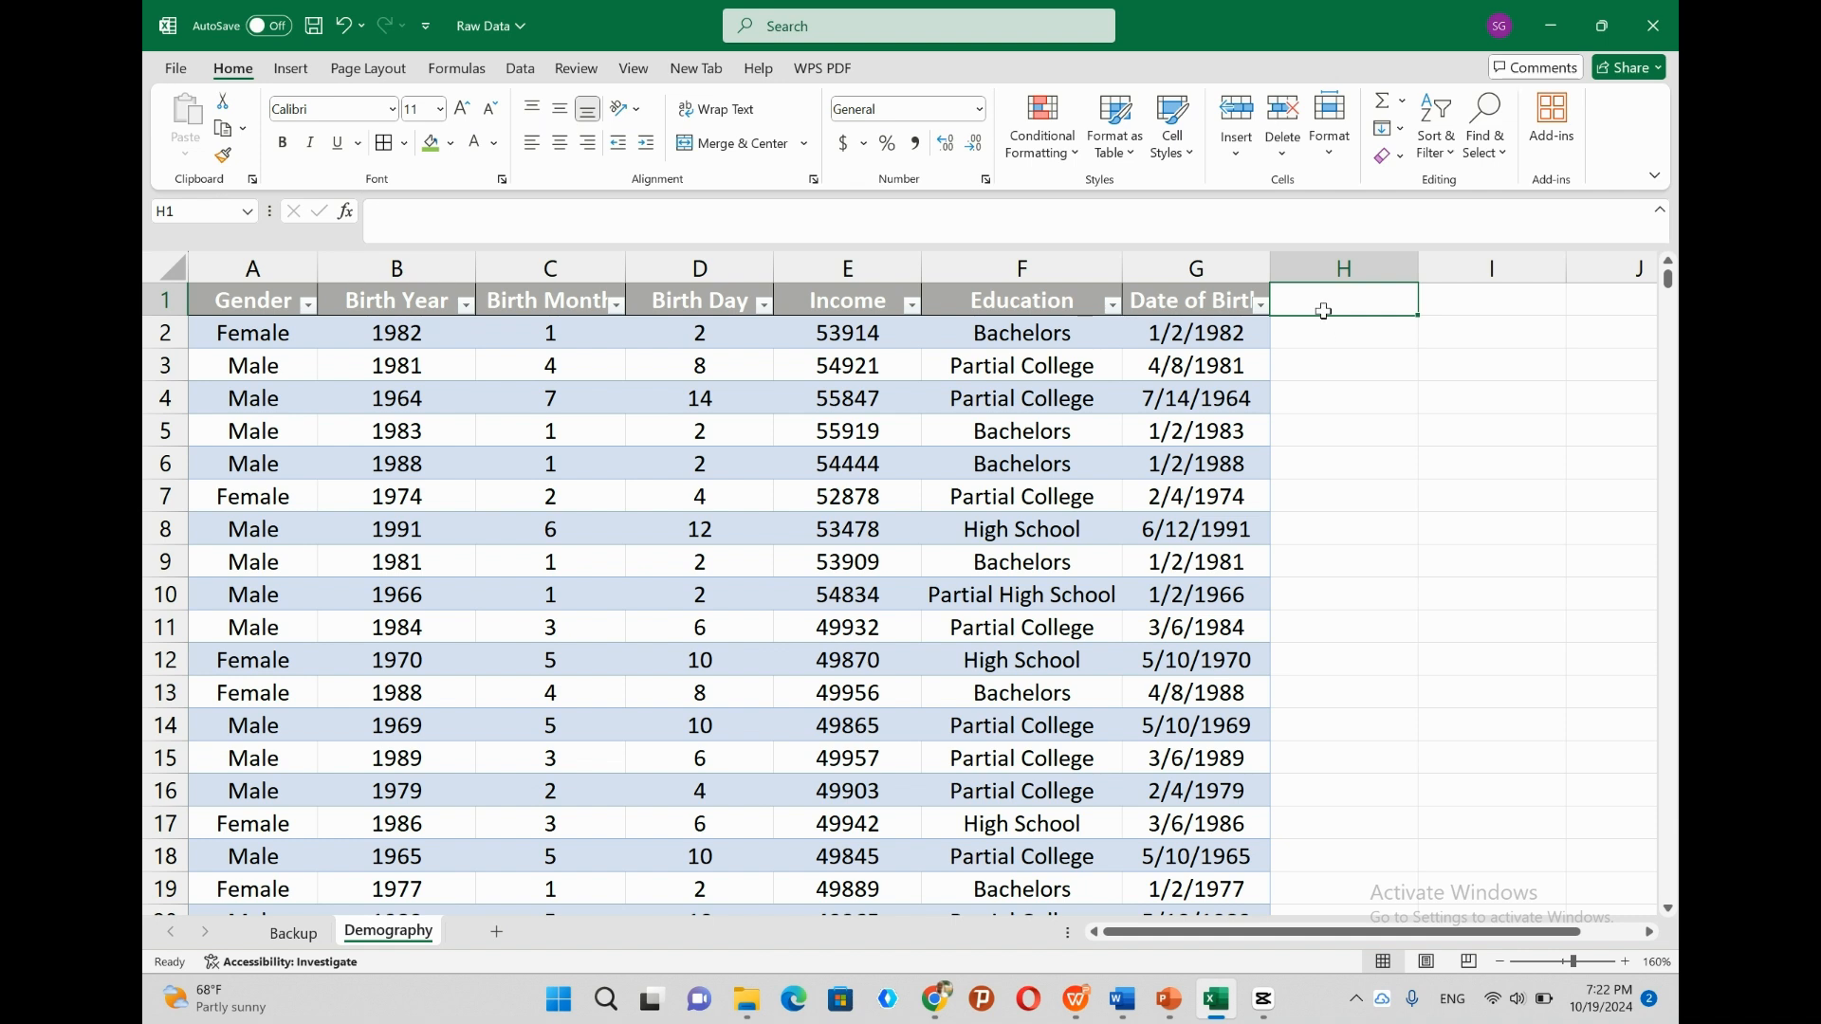
Enter =TODAY() in H2 to add a column holding the current date for every record.
left_click(1323, 332)
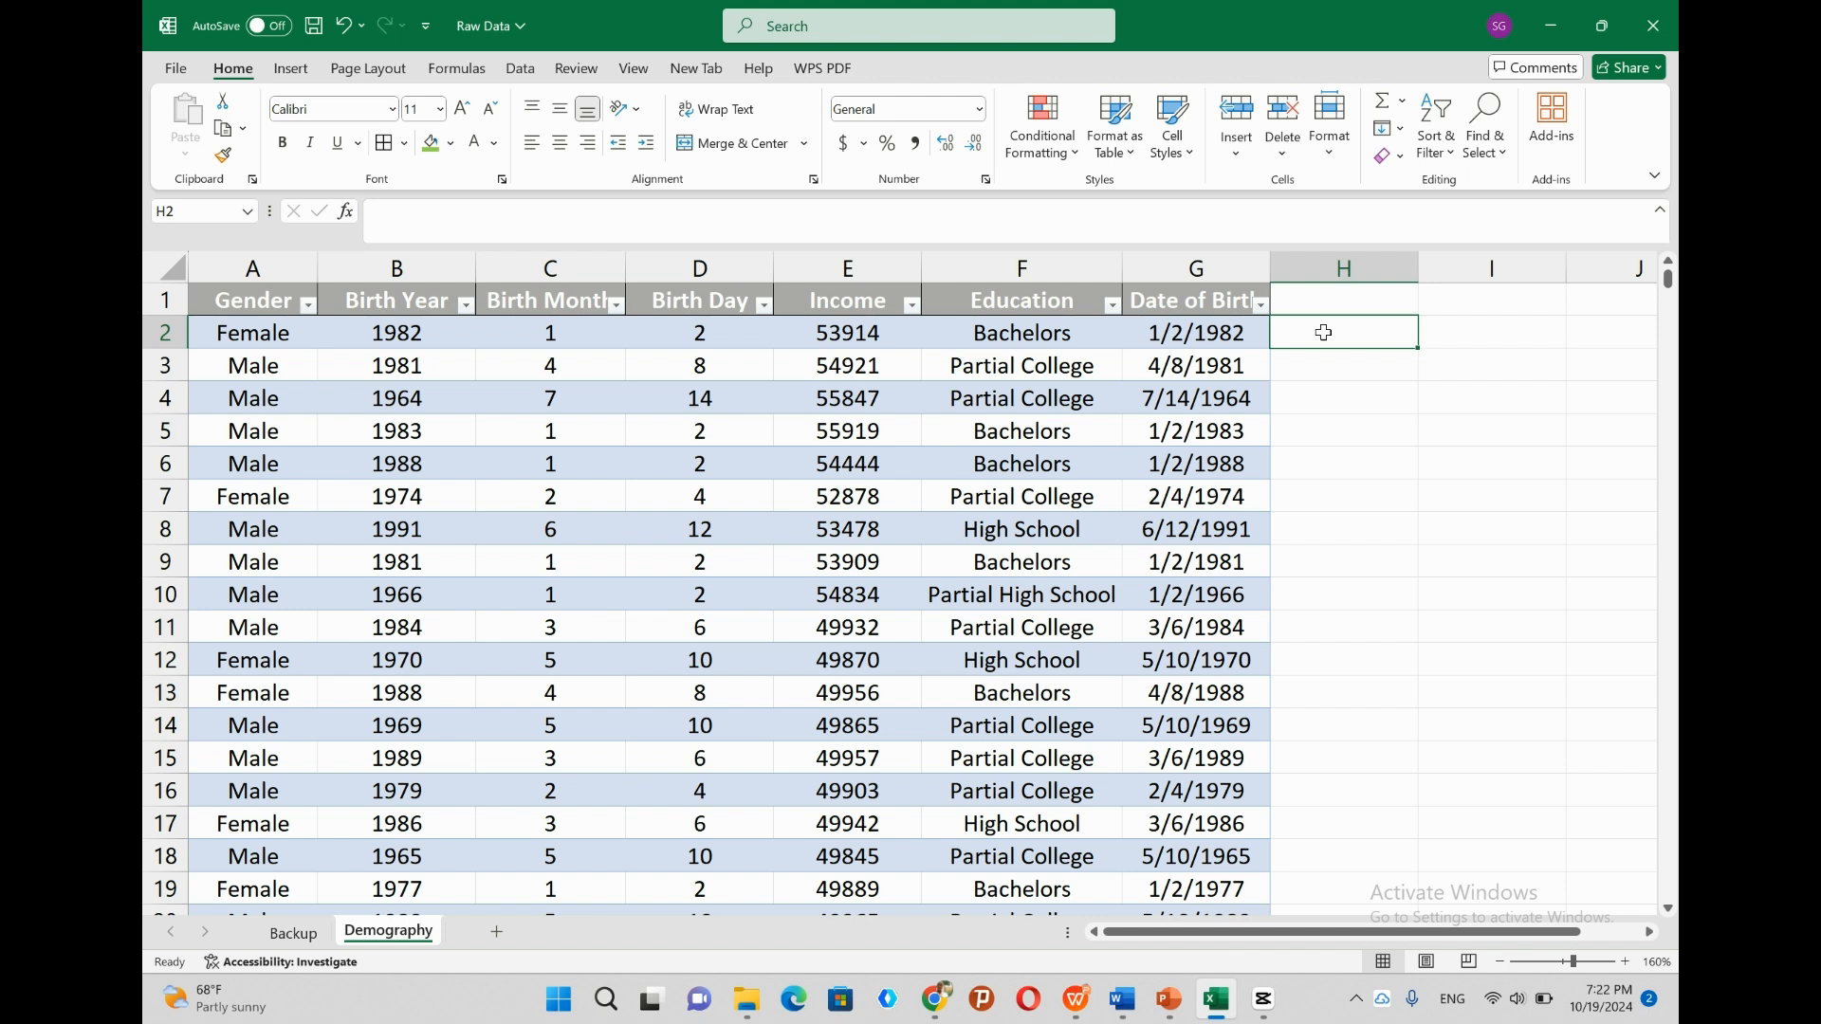
type("=")
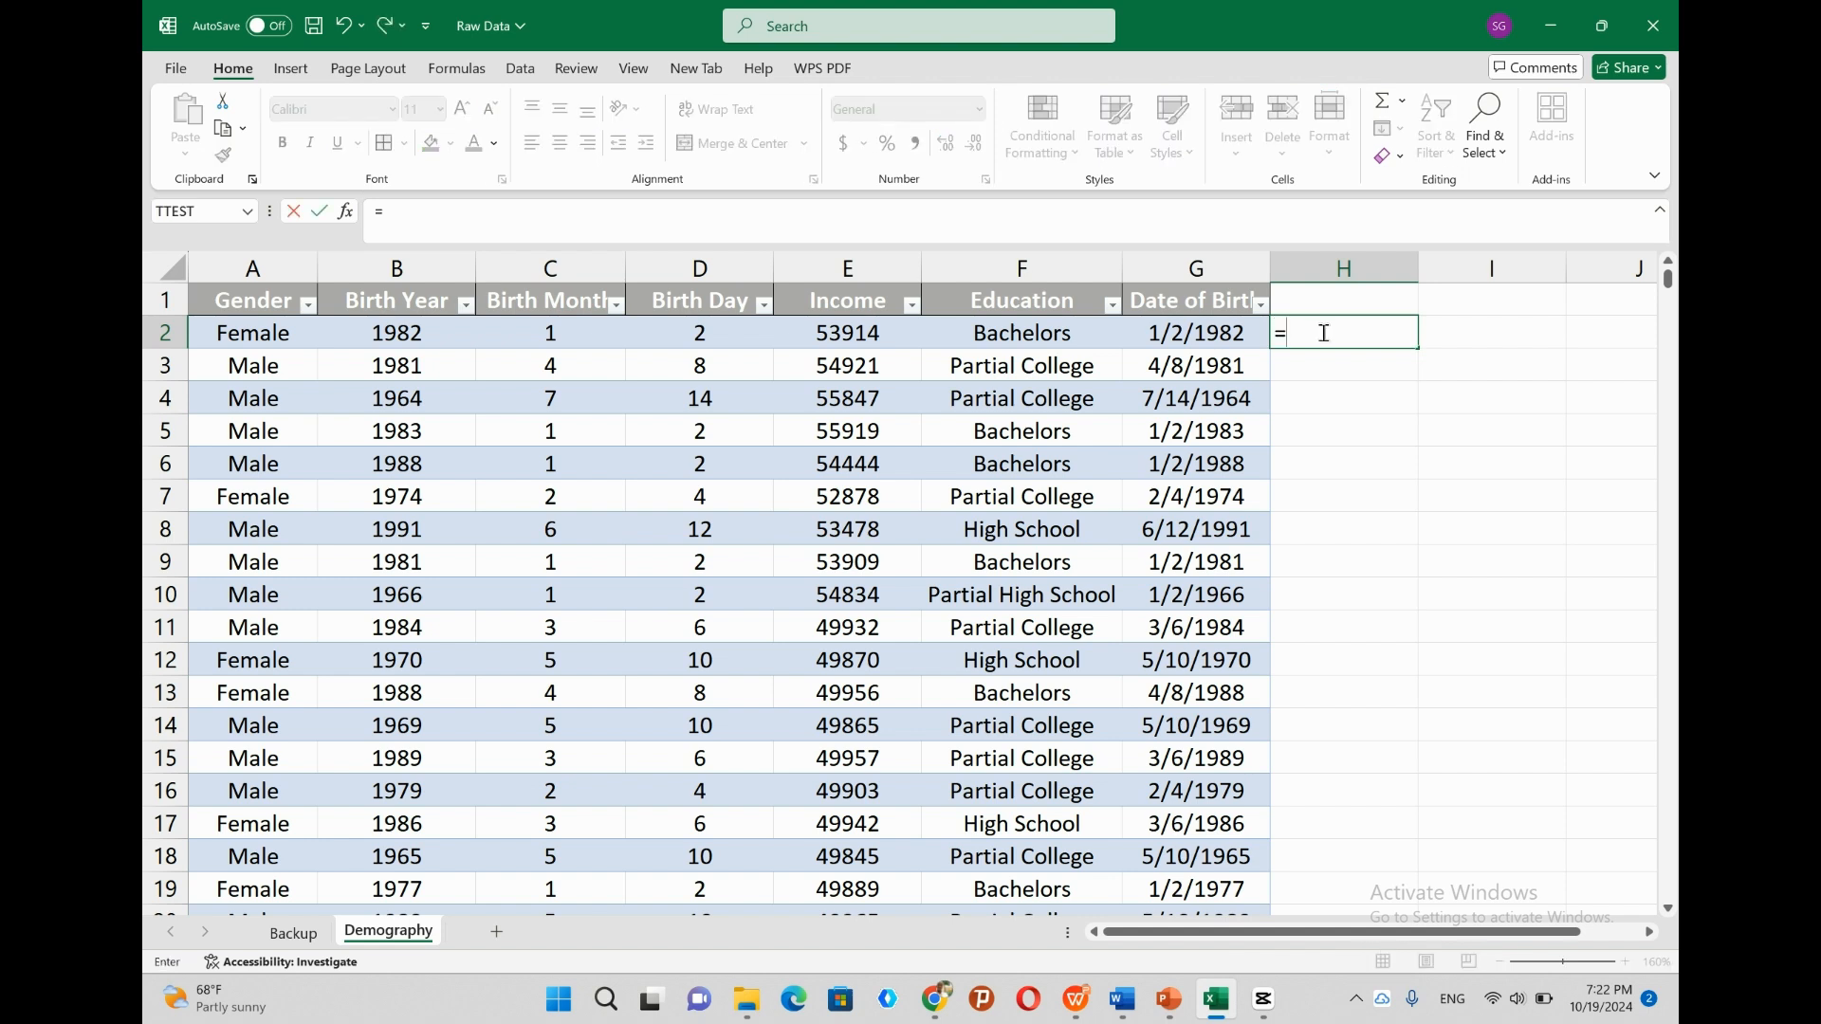
type("t")
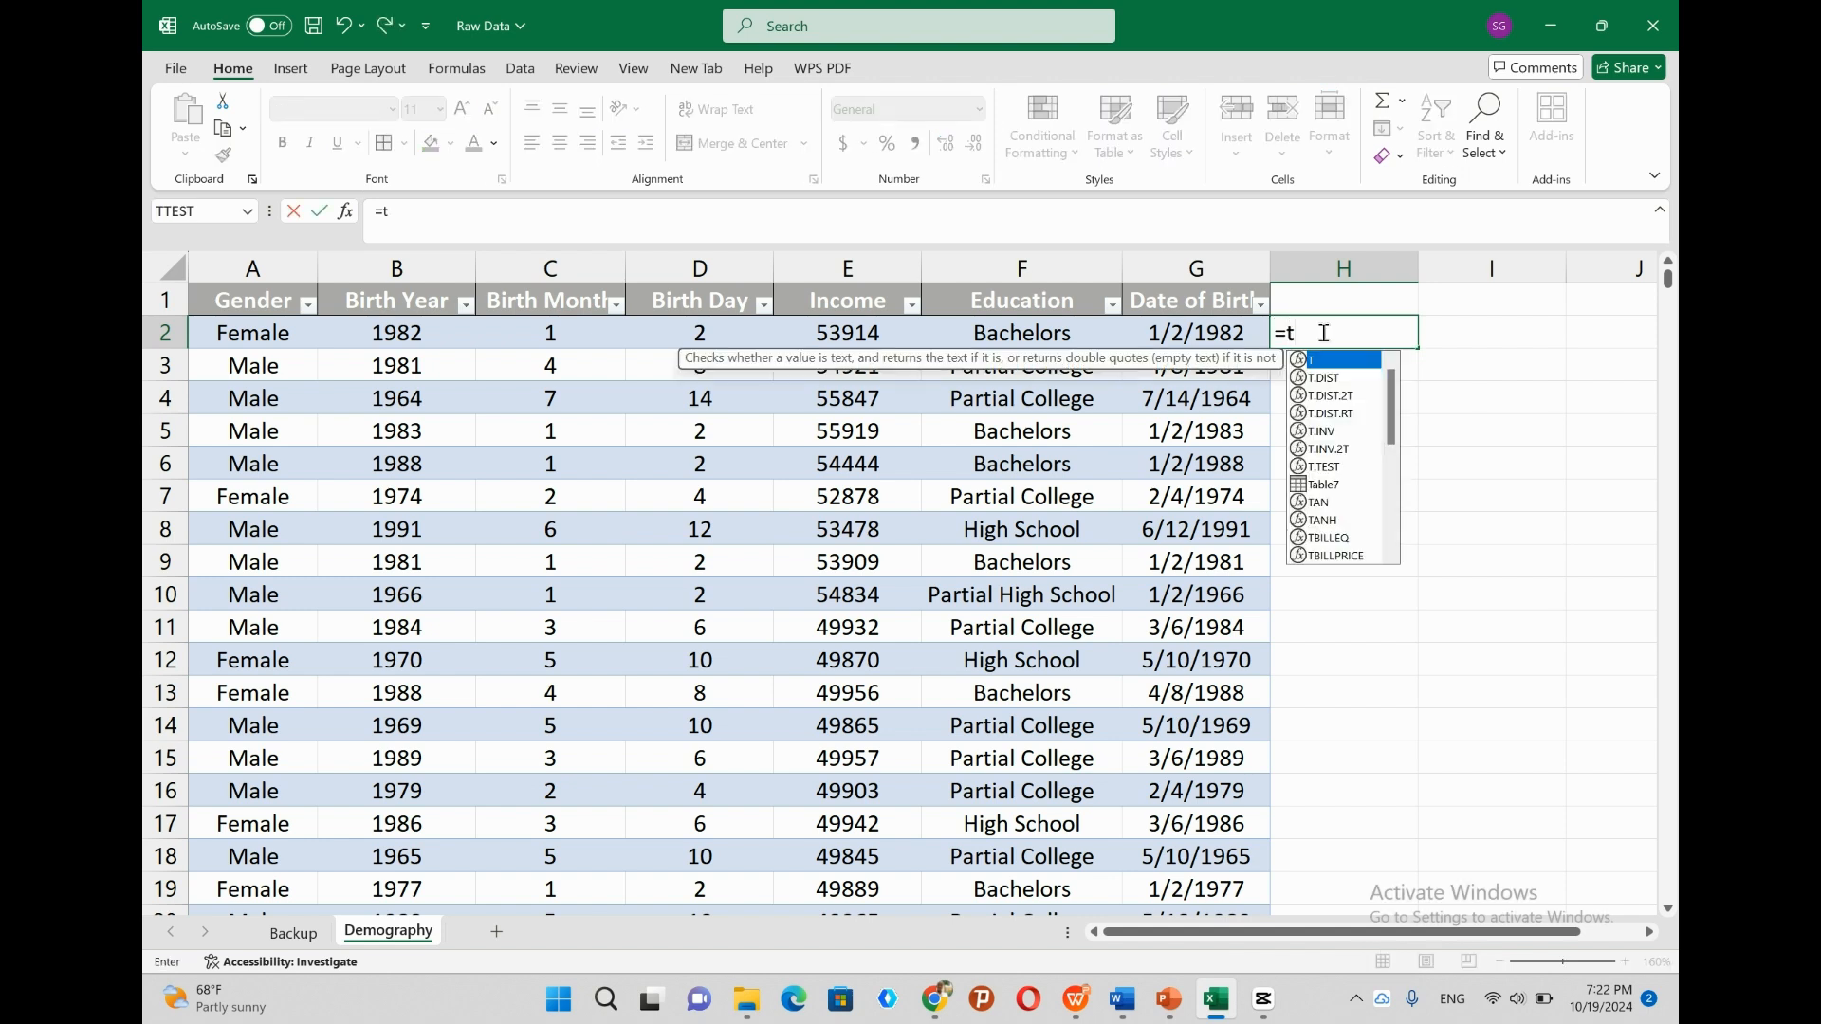
type("o")
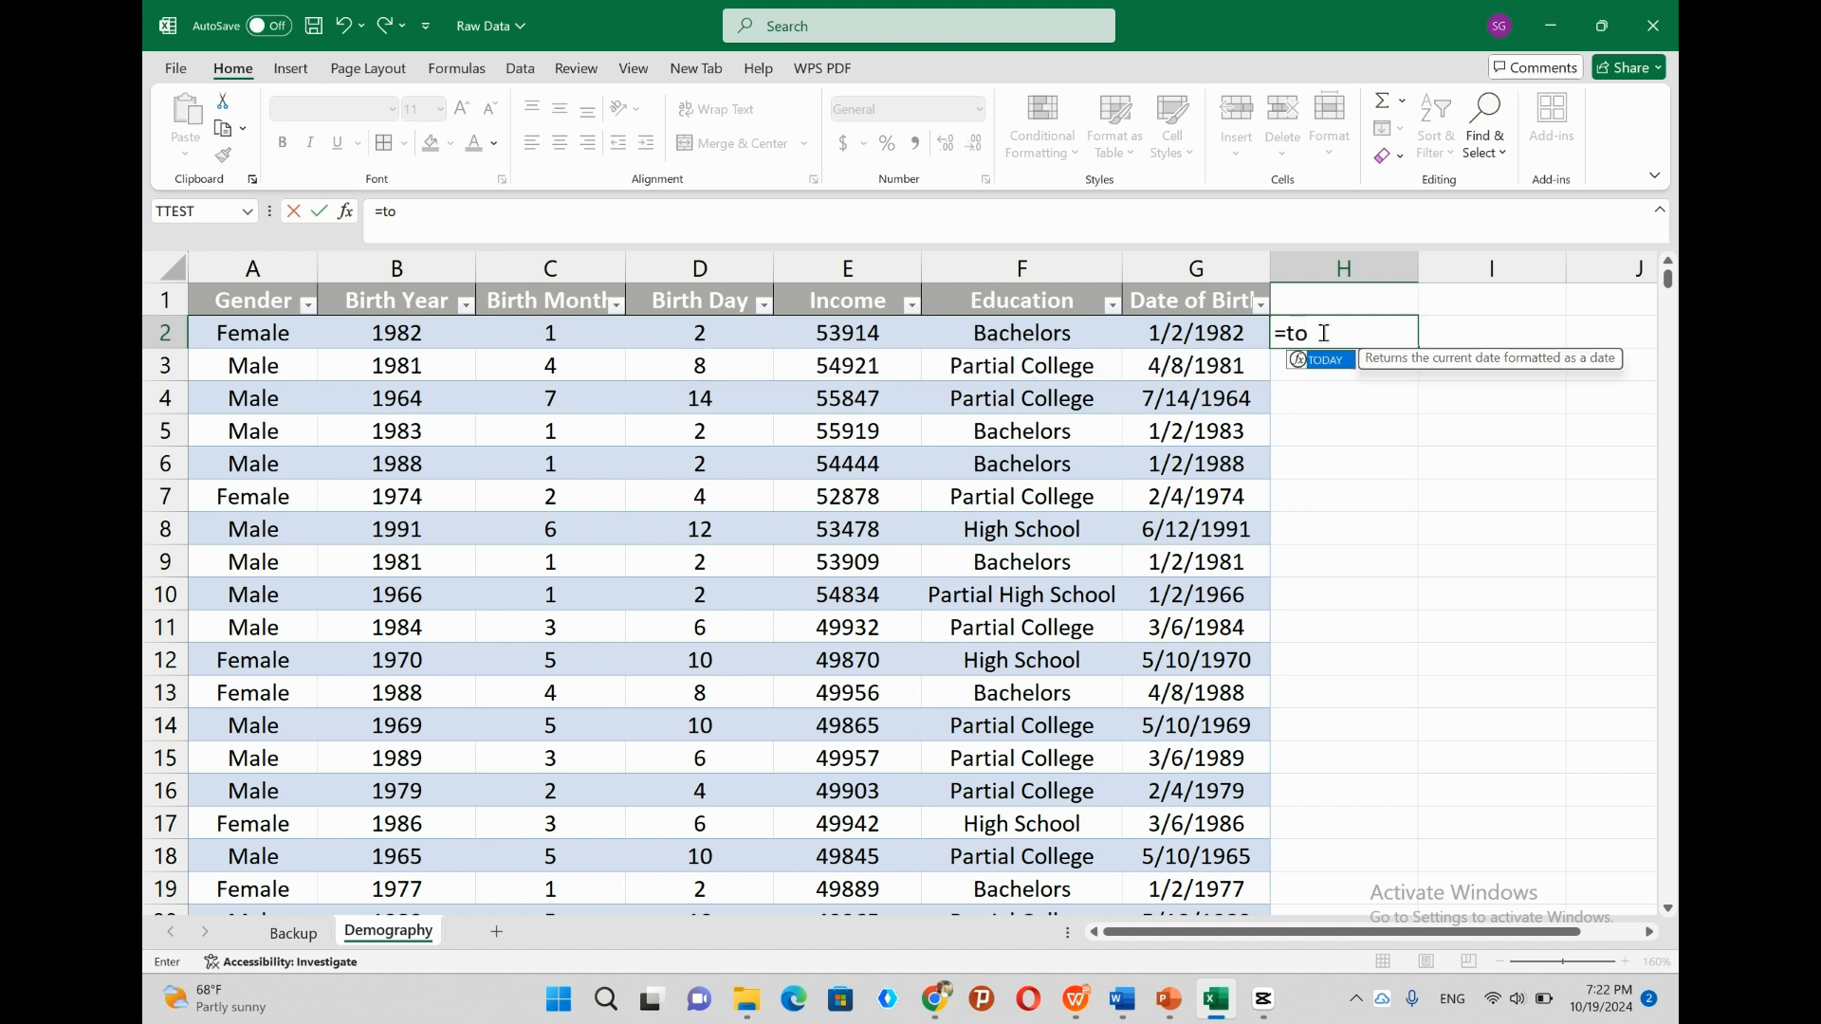
double_click(1333, 365)
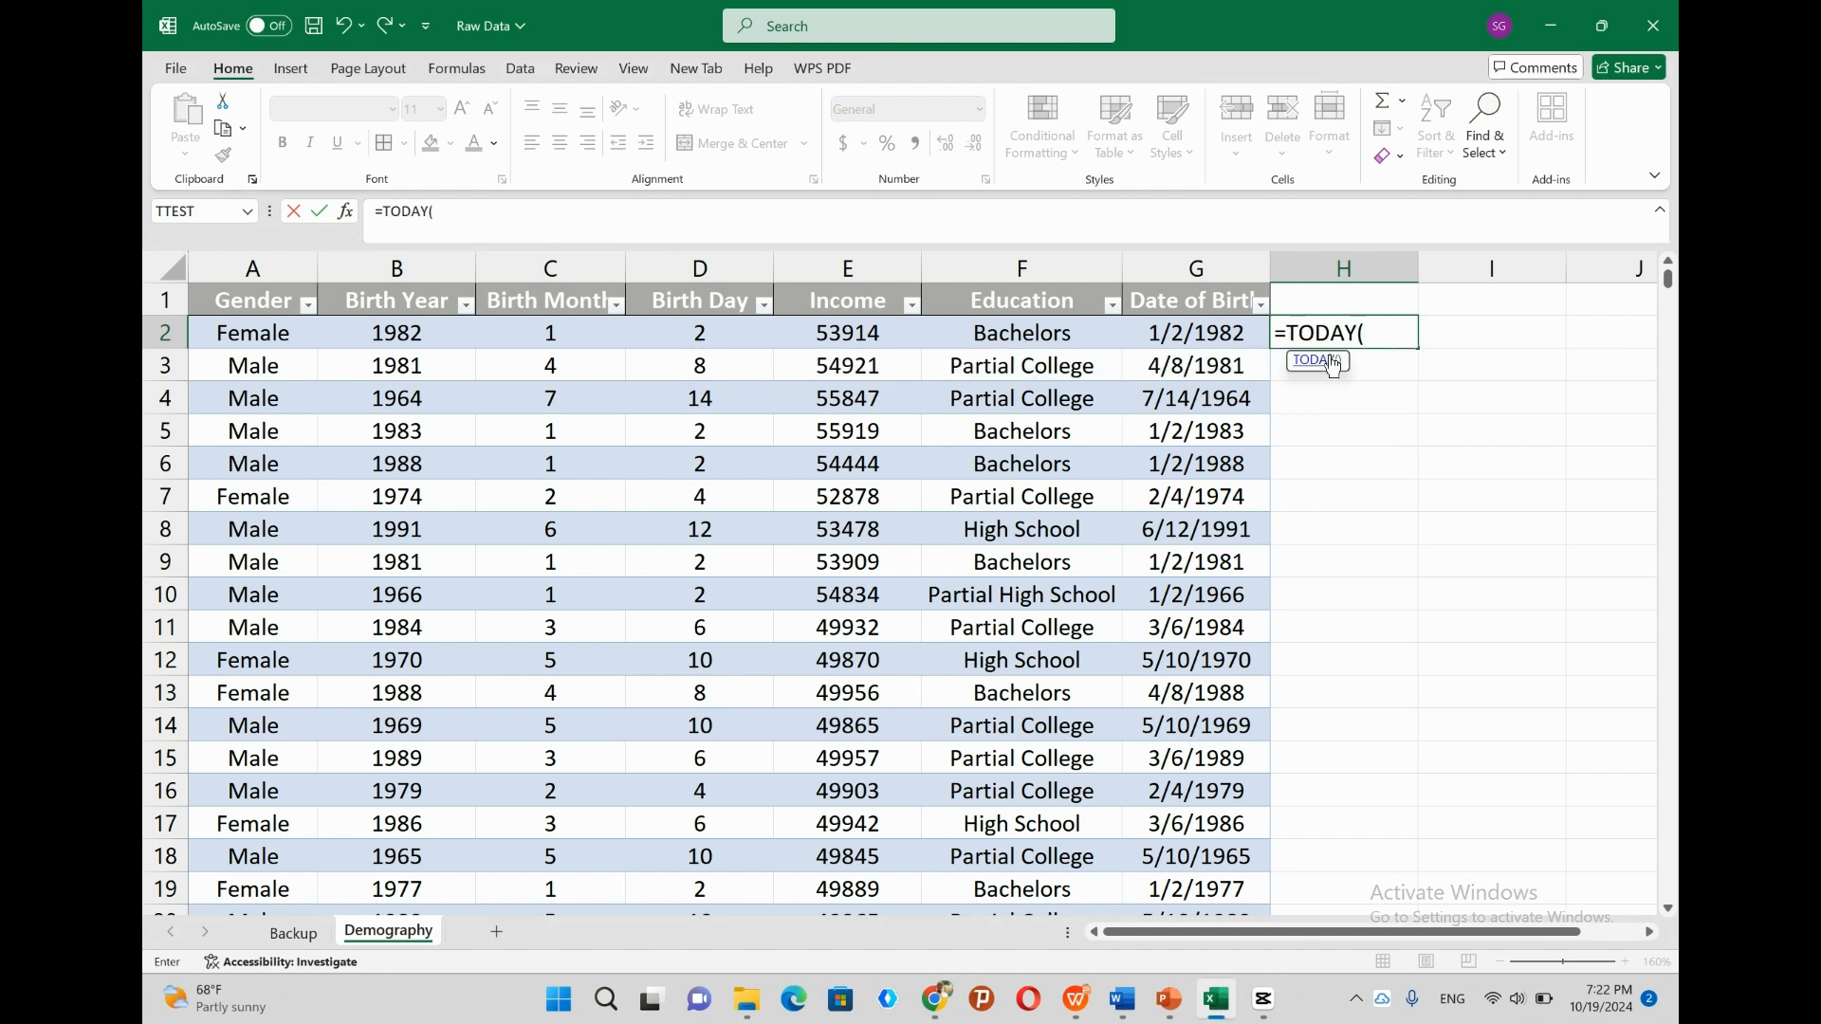
type(")")
key("Return")
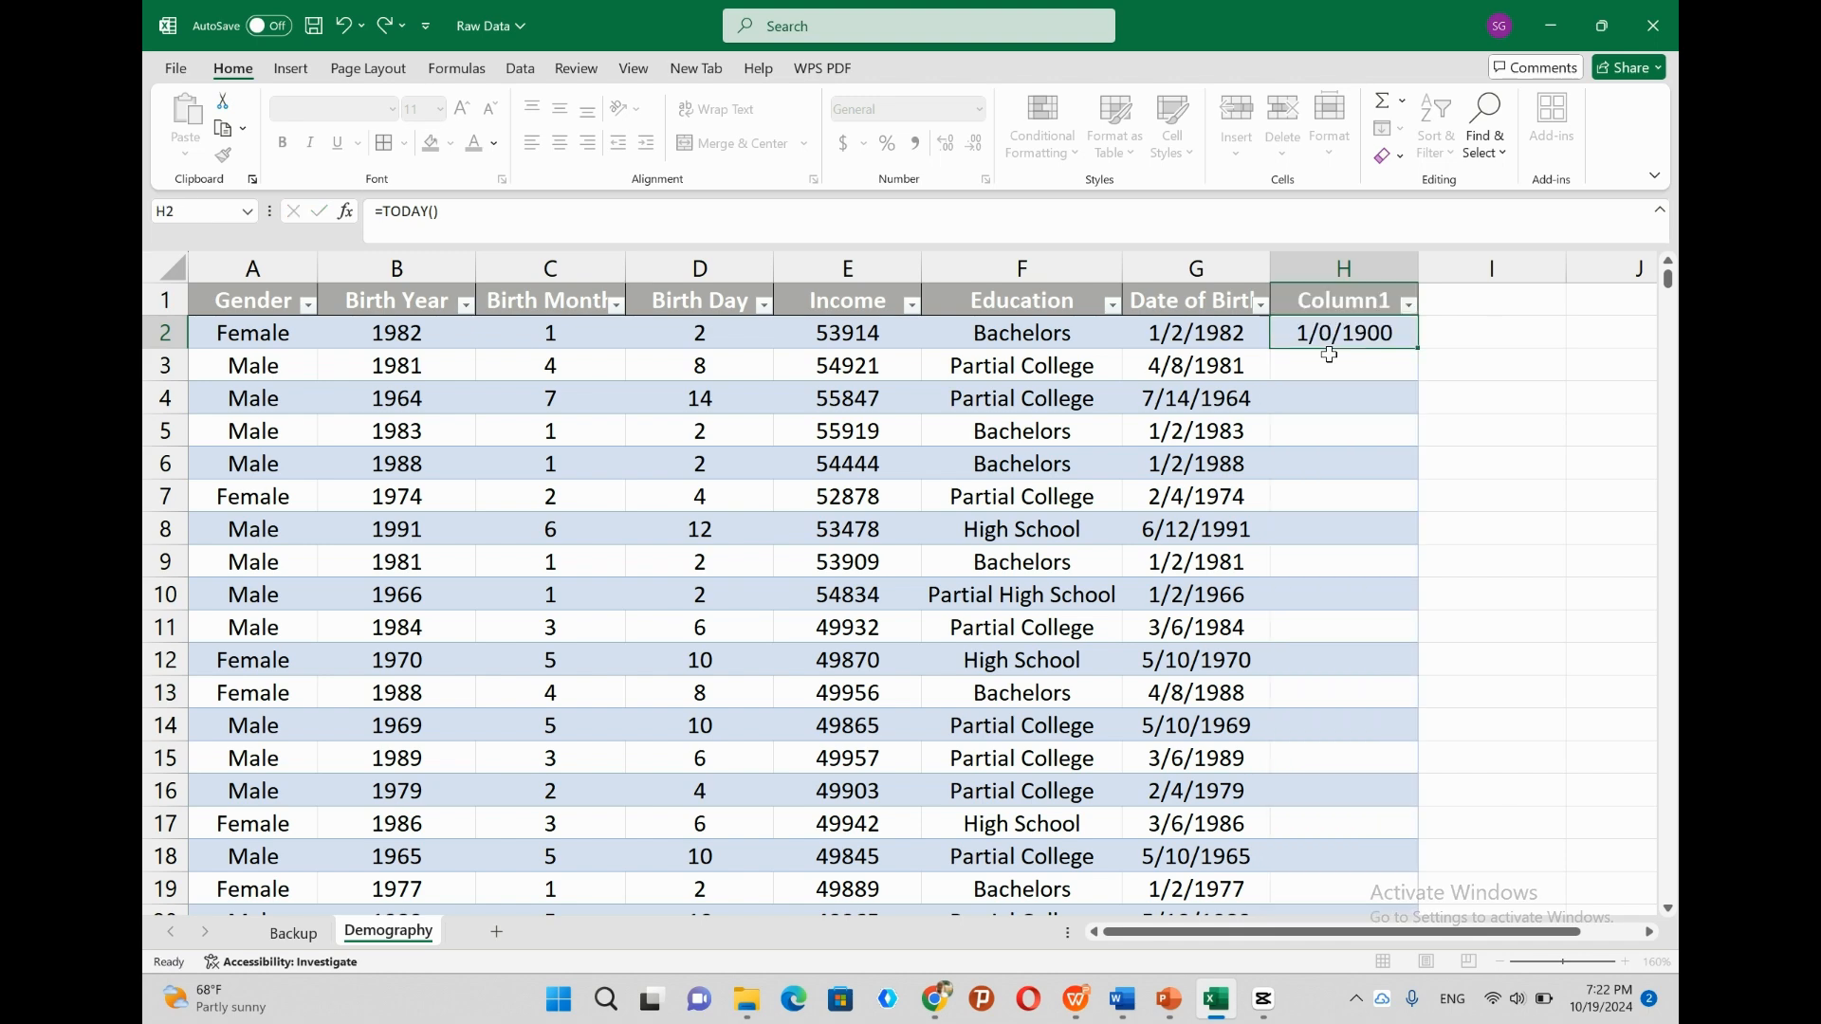
left_click(1349, 331)
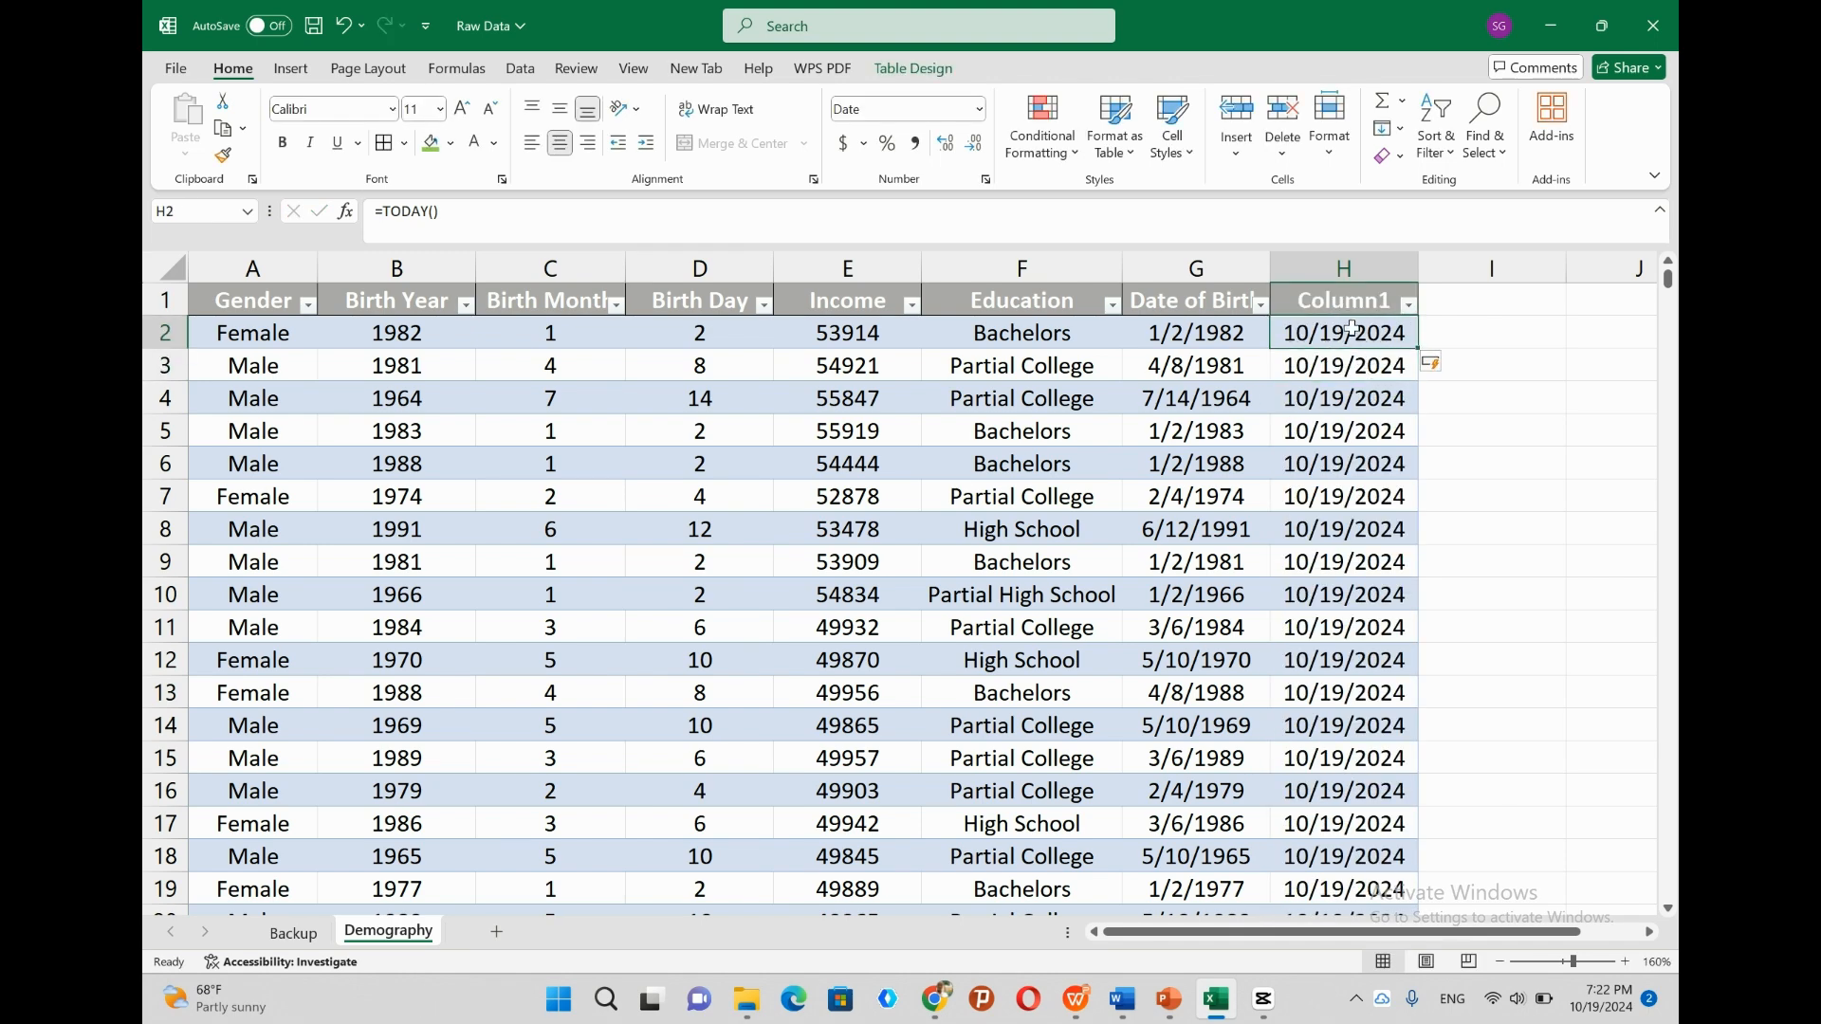
Rename the header of the current-date column in H1 to Date of Today.
left_click(1338, 300)
type("D")
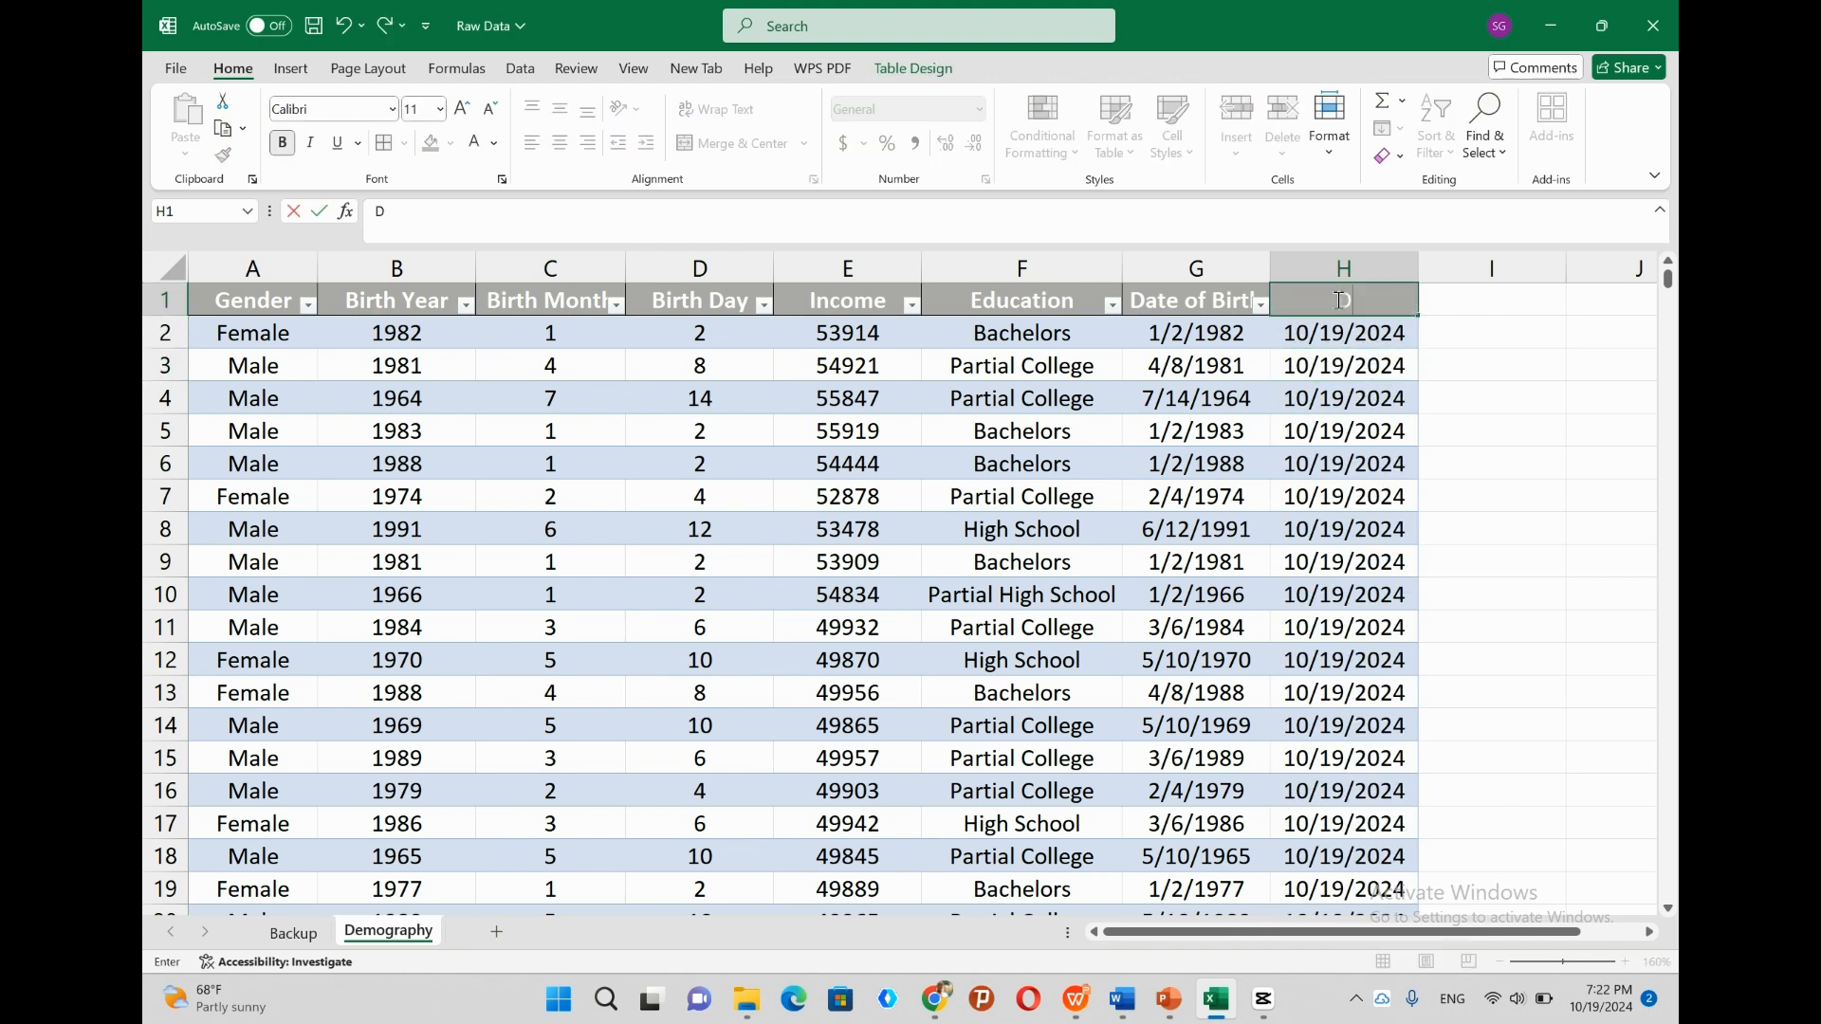
type("ate of Today")
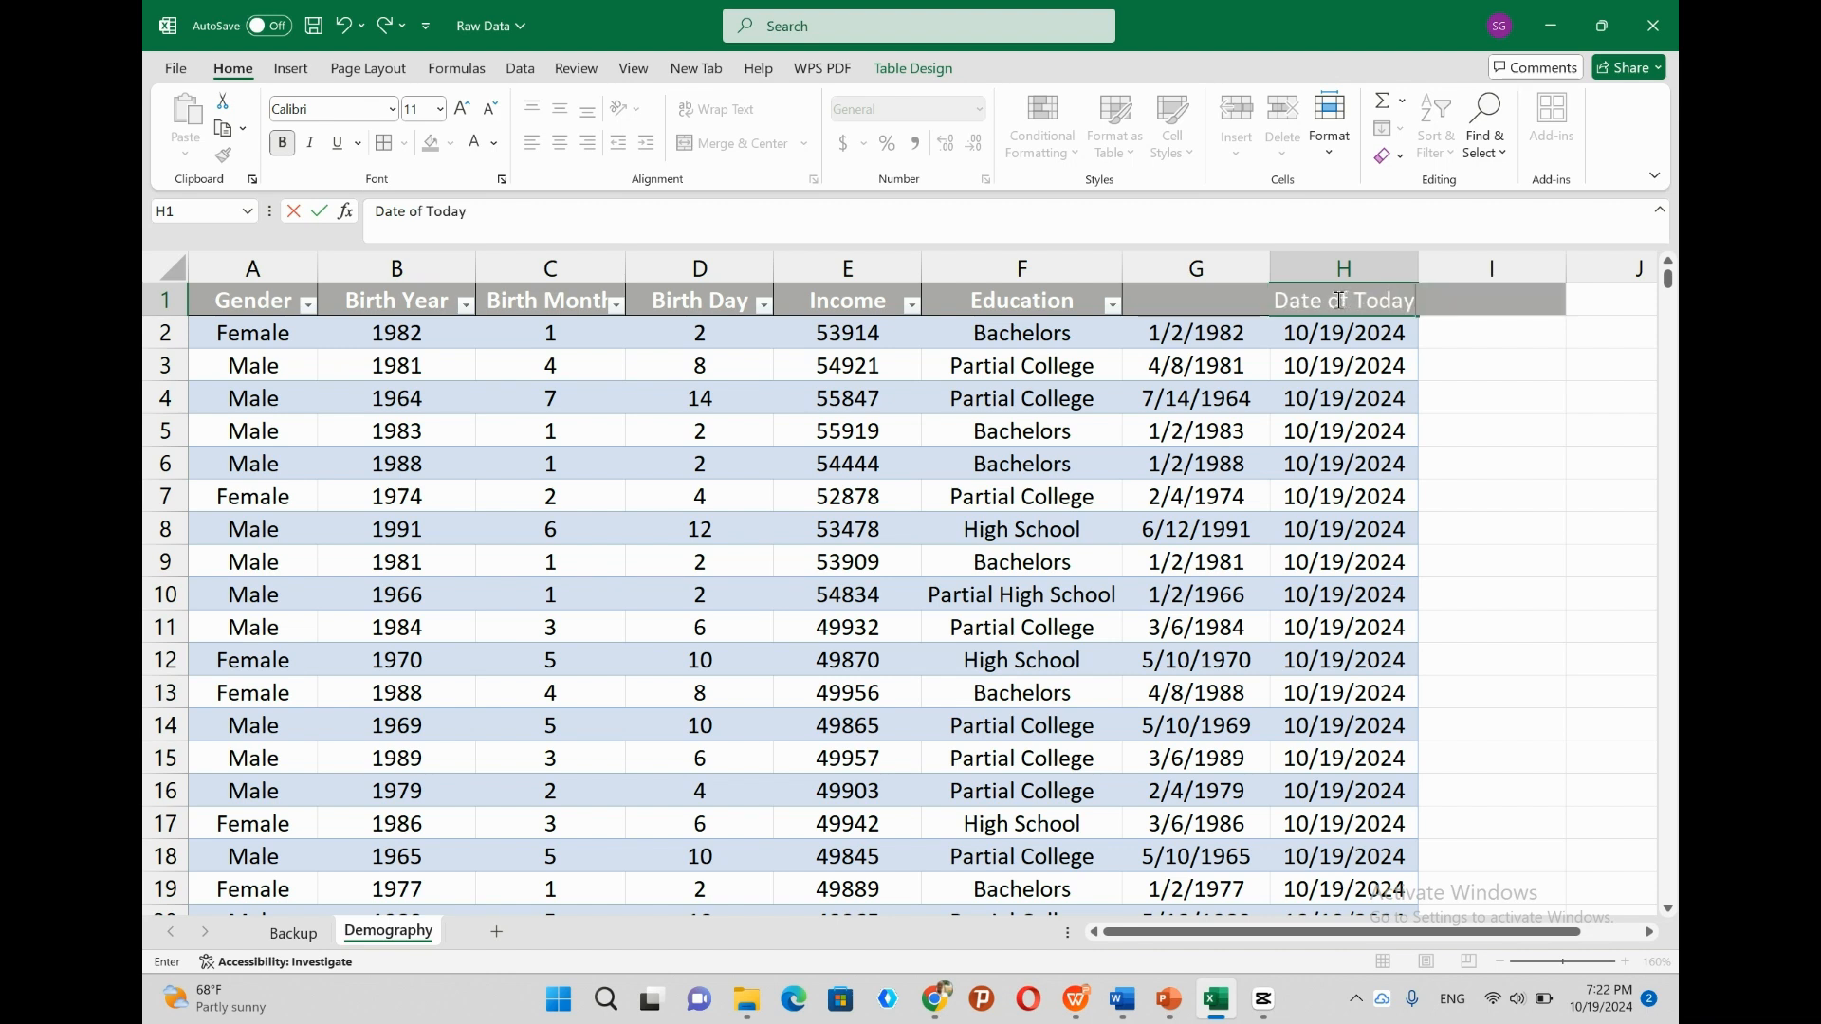
key("Return")
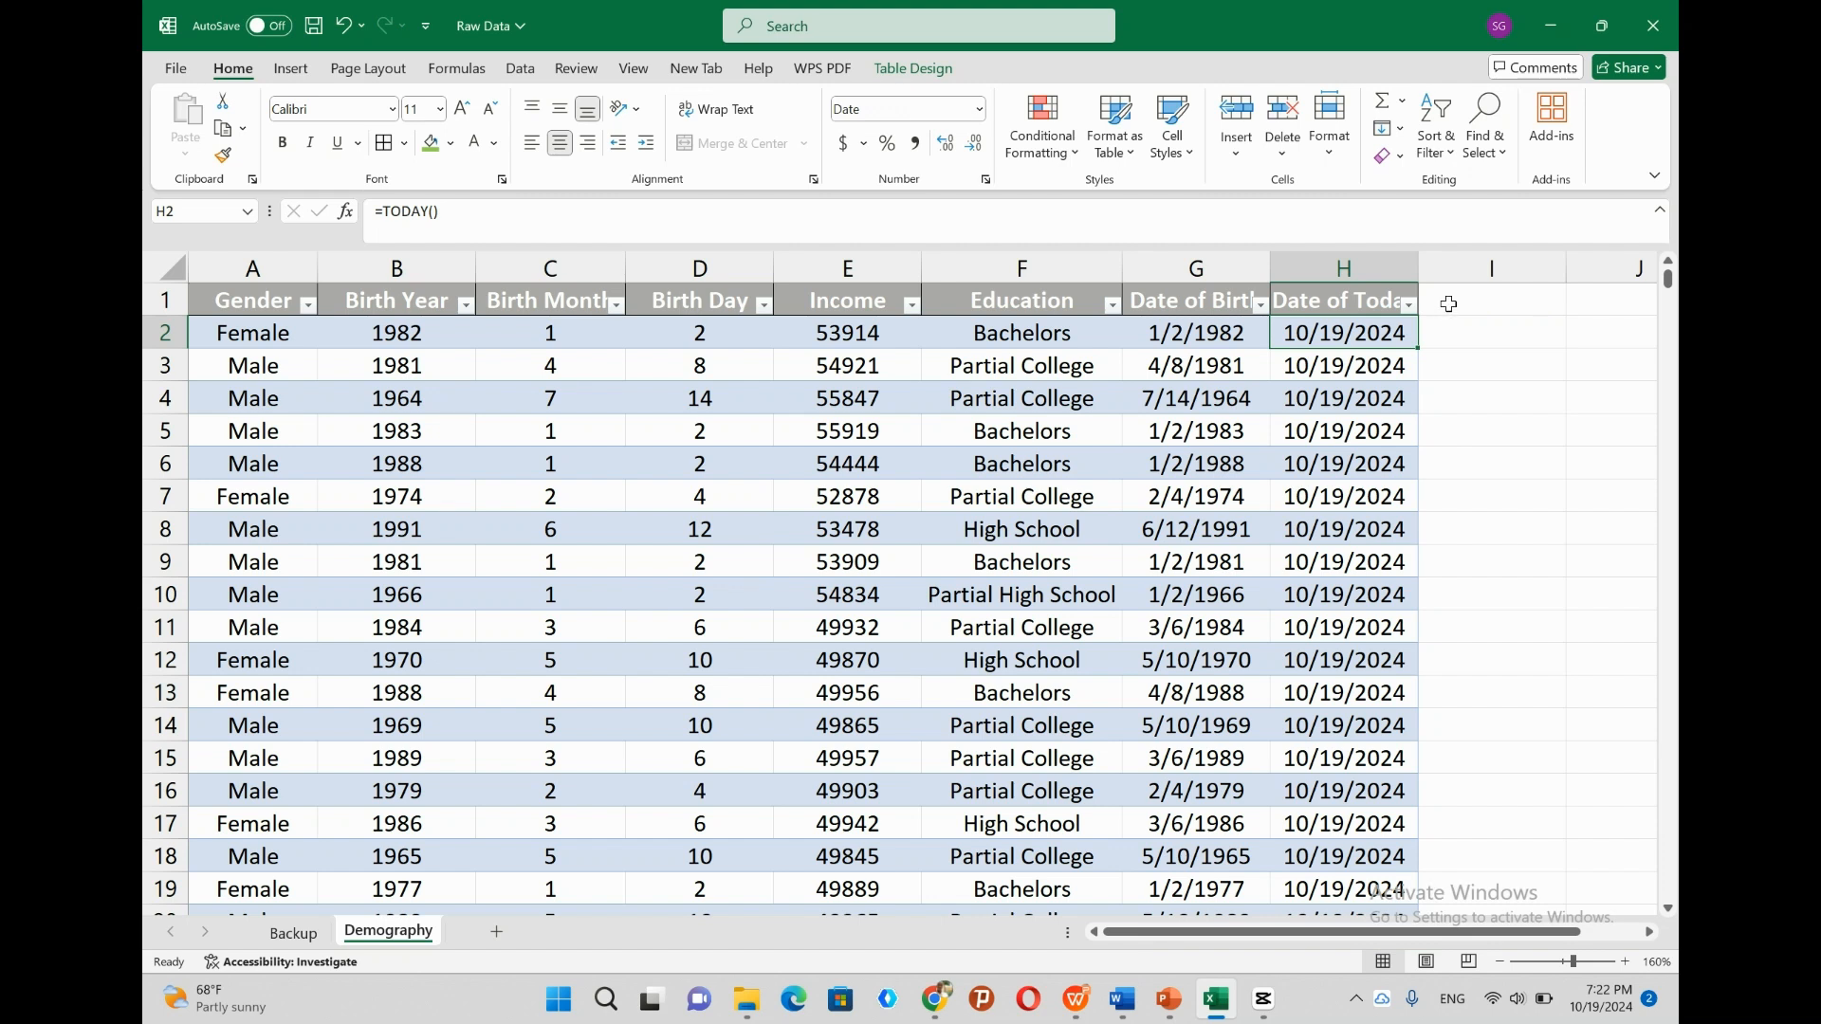
Calculate each person's age from I2 using =YEARFRAC([@[Date of Birth]],[@[Date of Today]]).
left_click(1446, 305)
left_click(1448, 336)
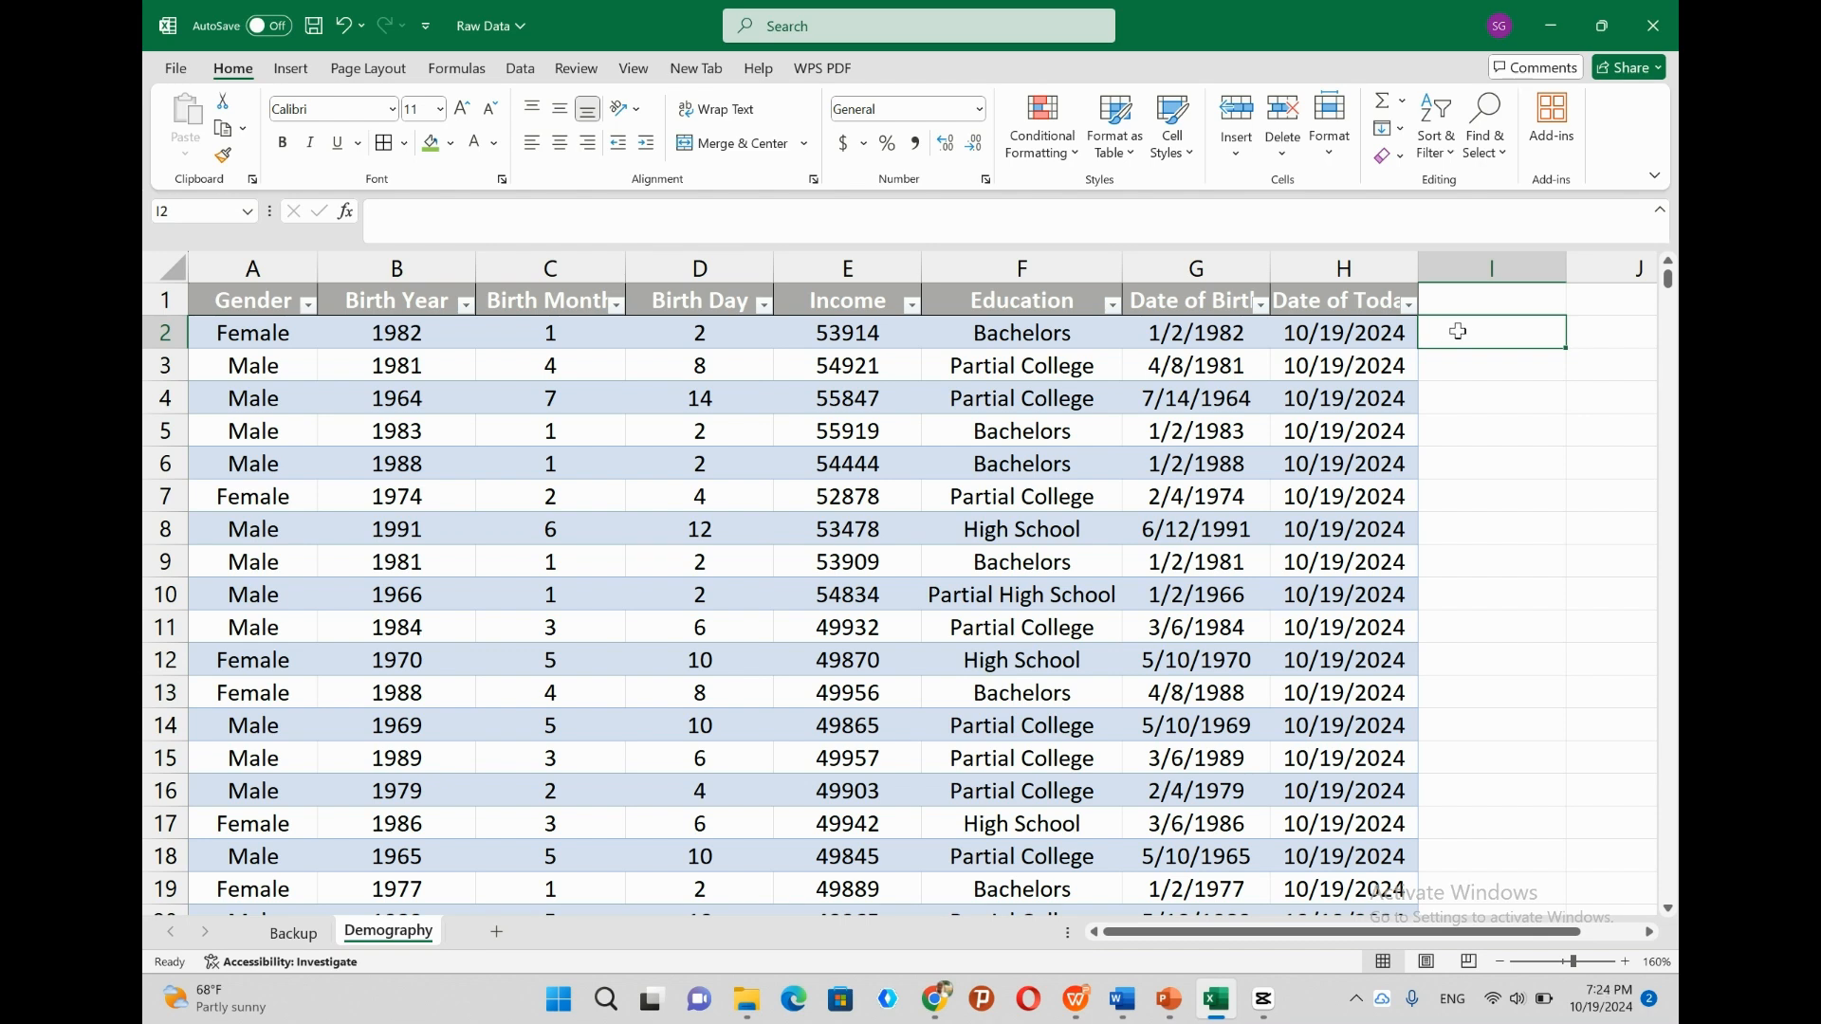
type("=")
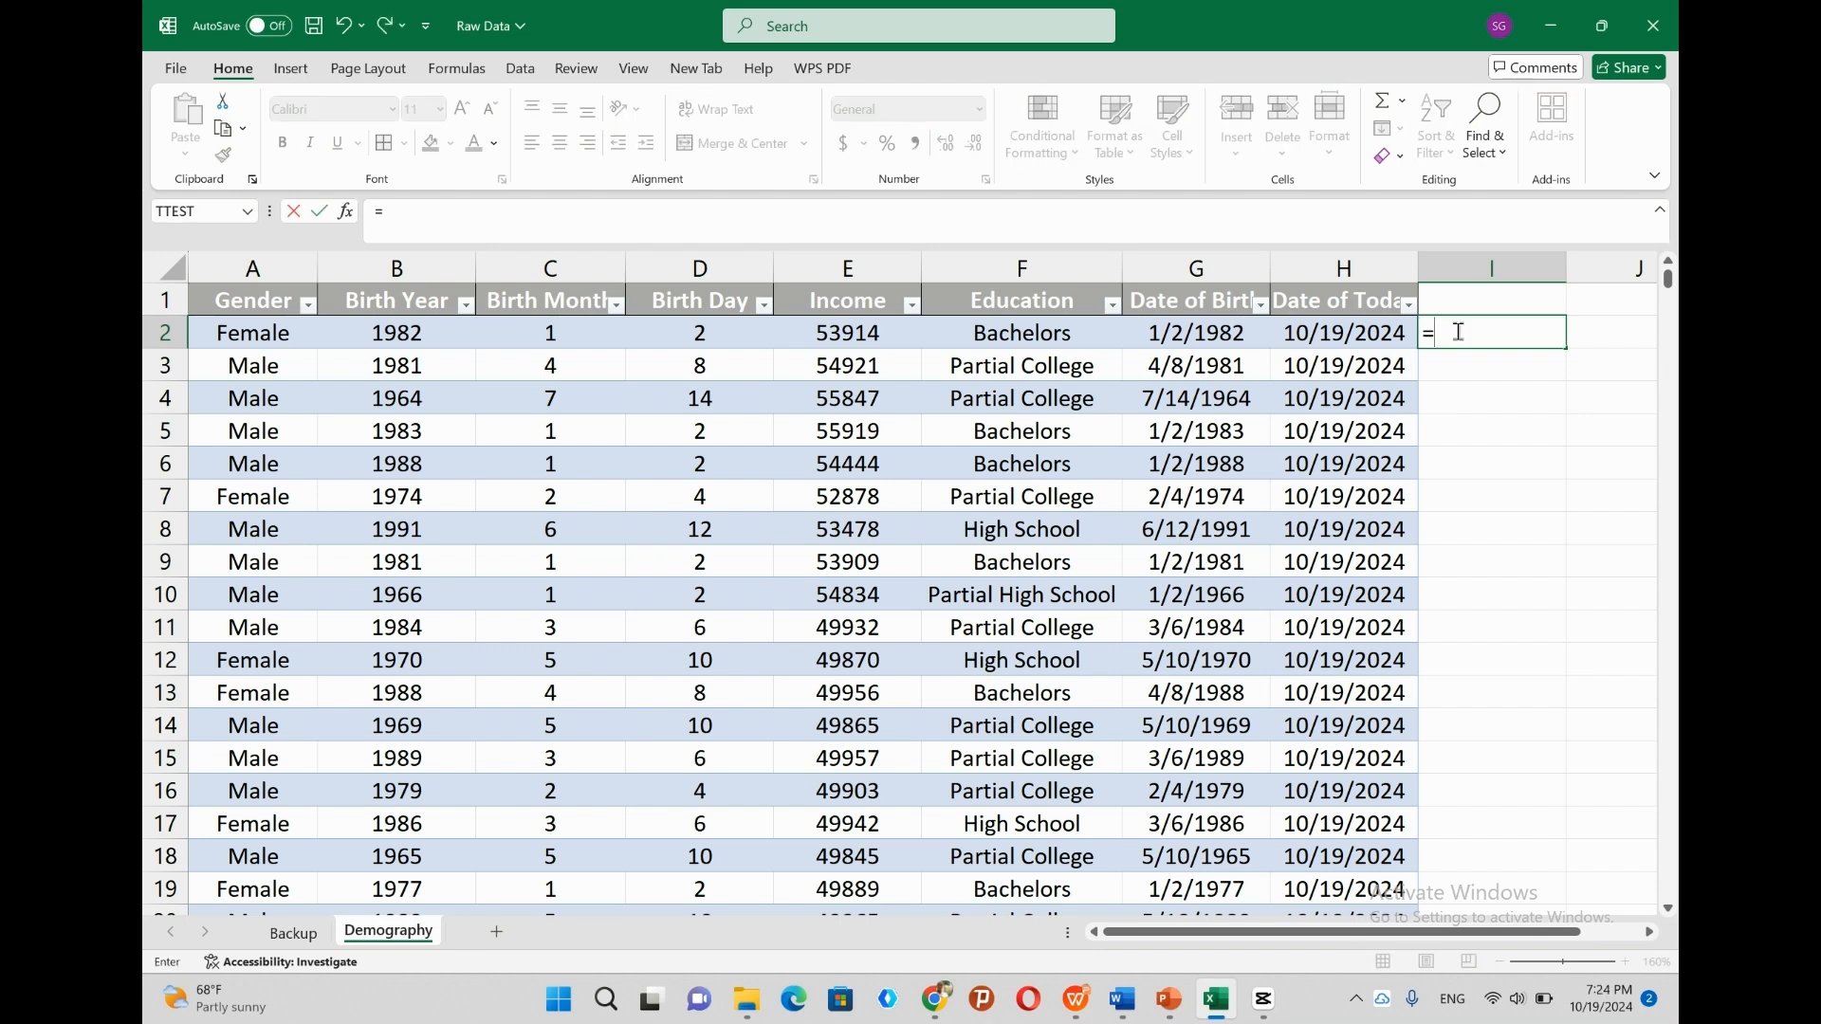
type("yea")
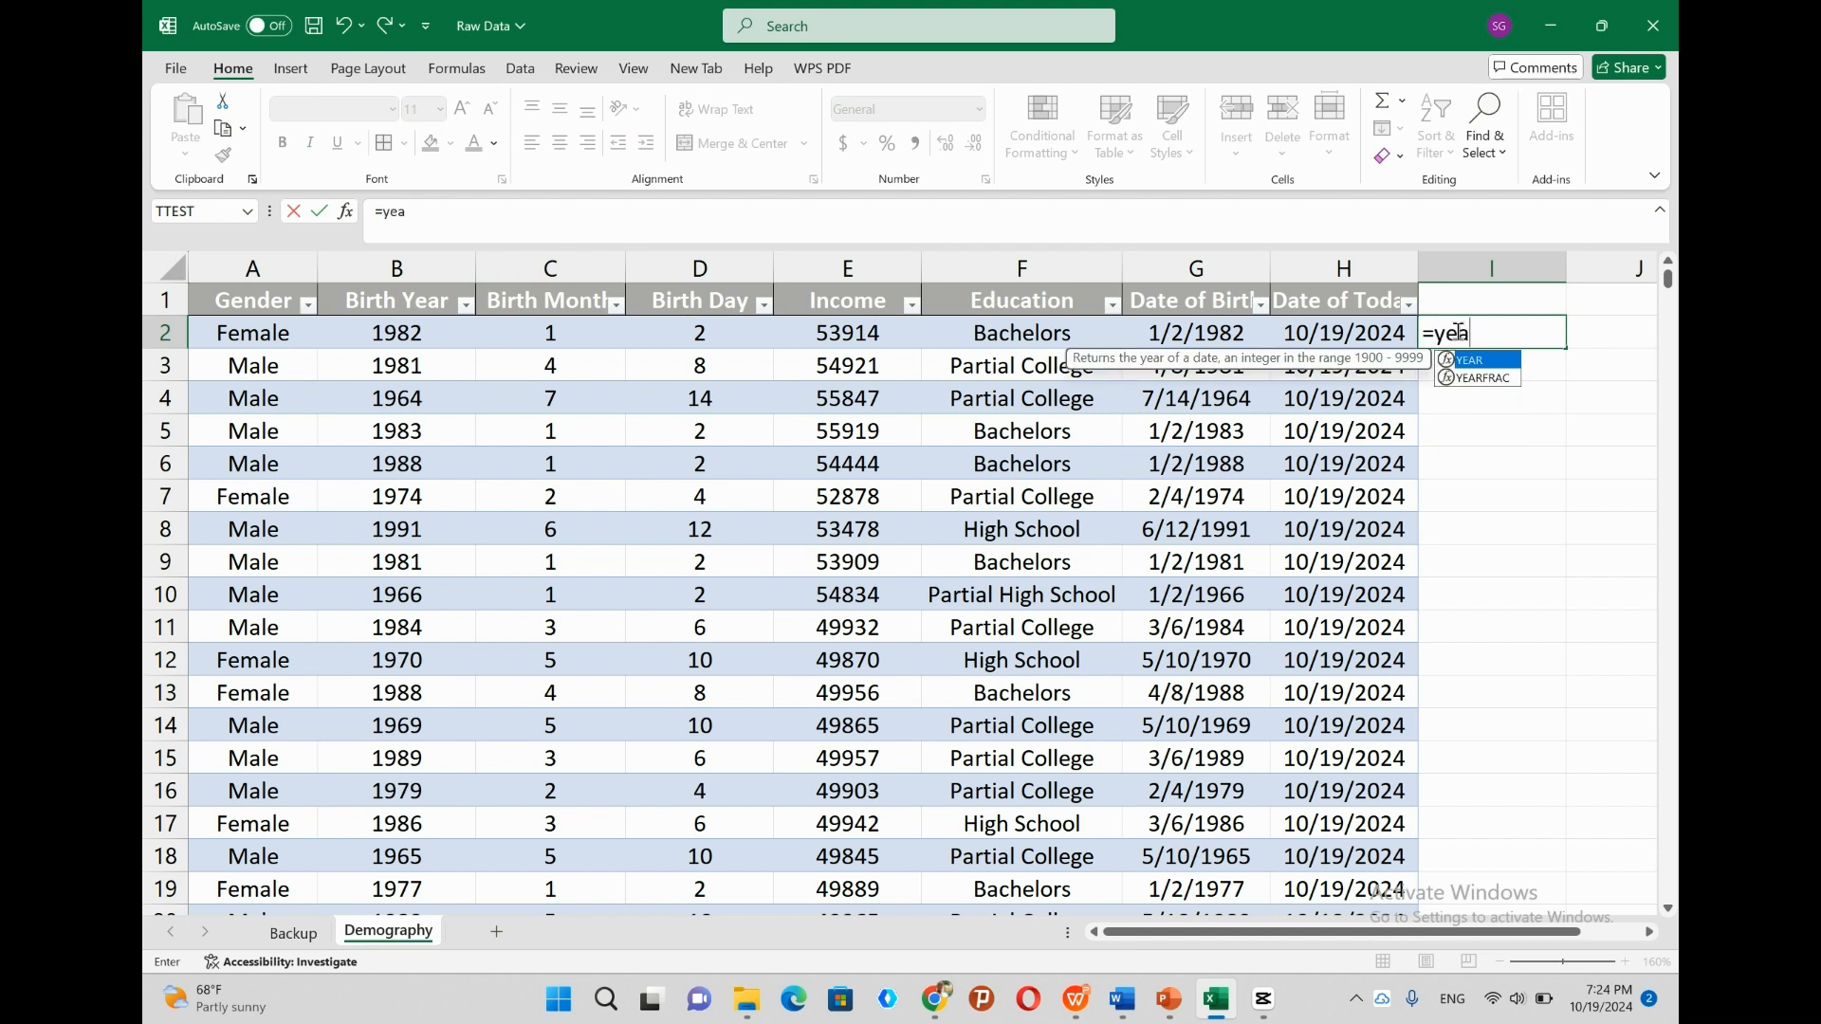
double_click(1479, 378)
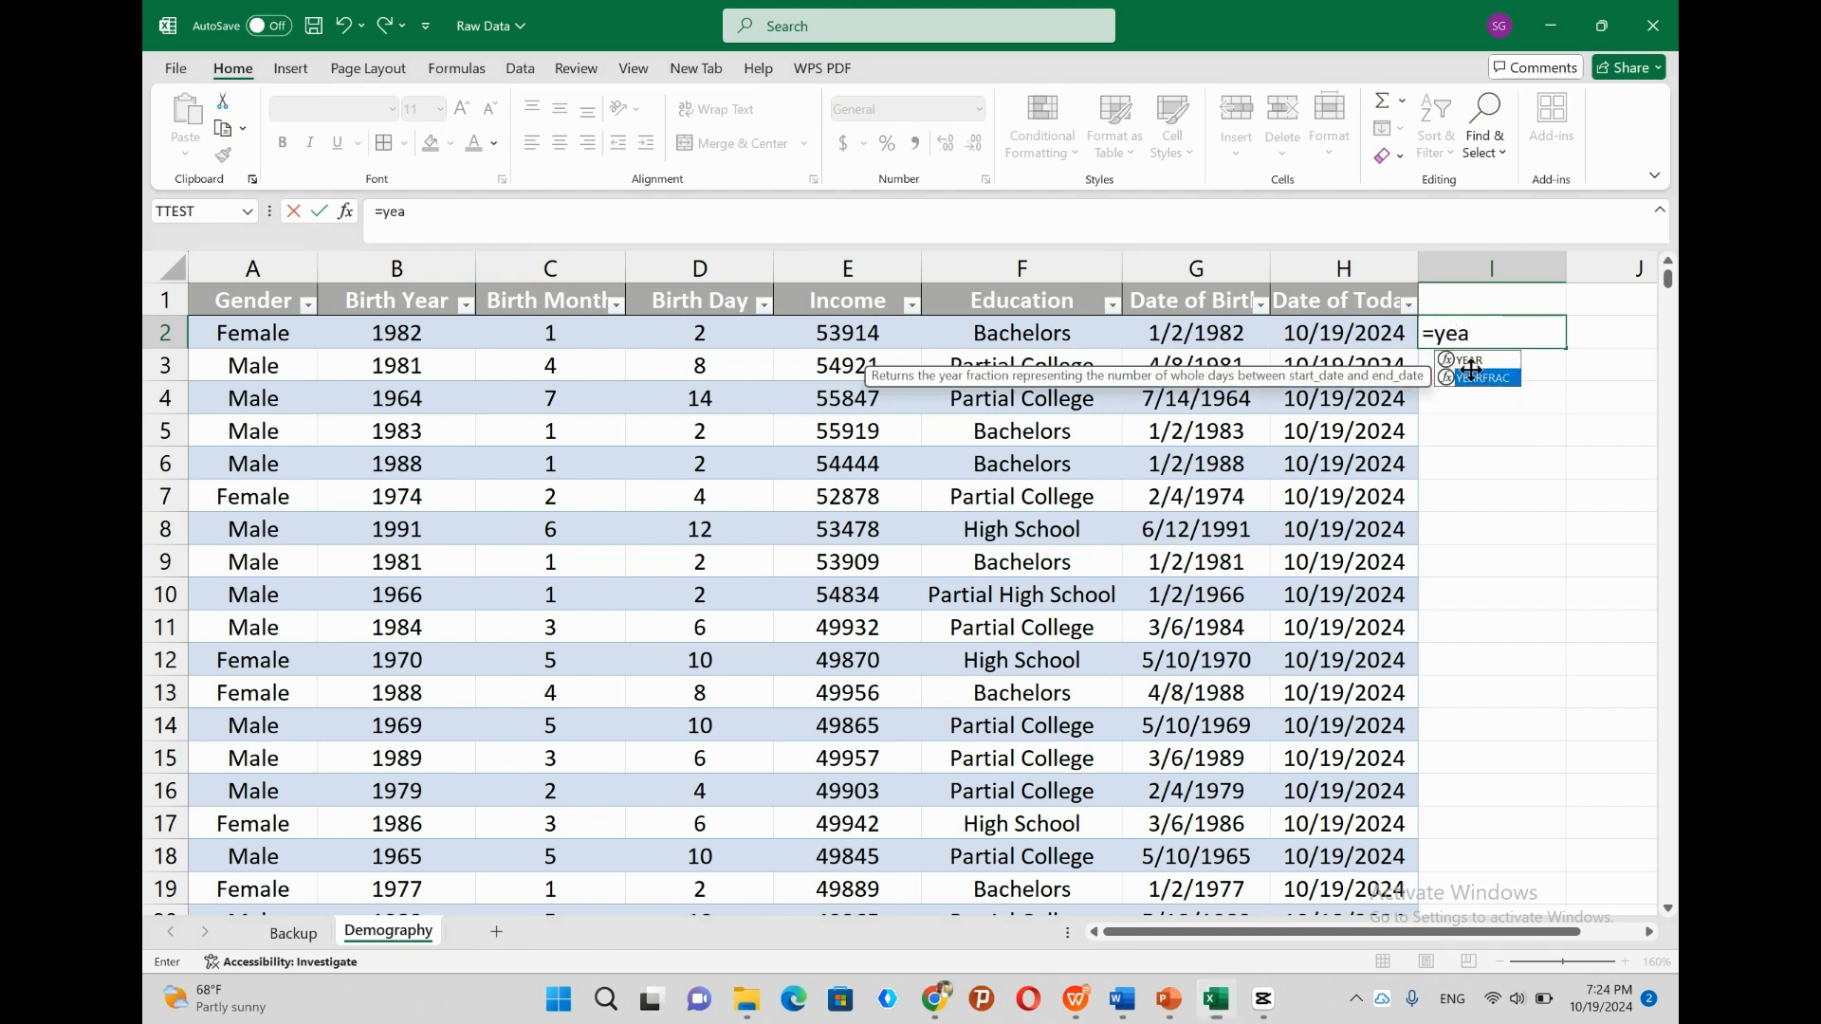
left_click(1204, 333)
type(",")
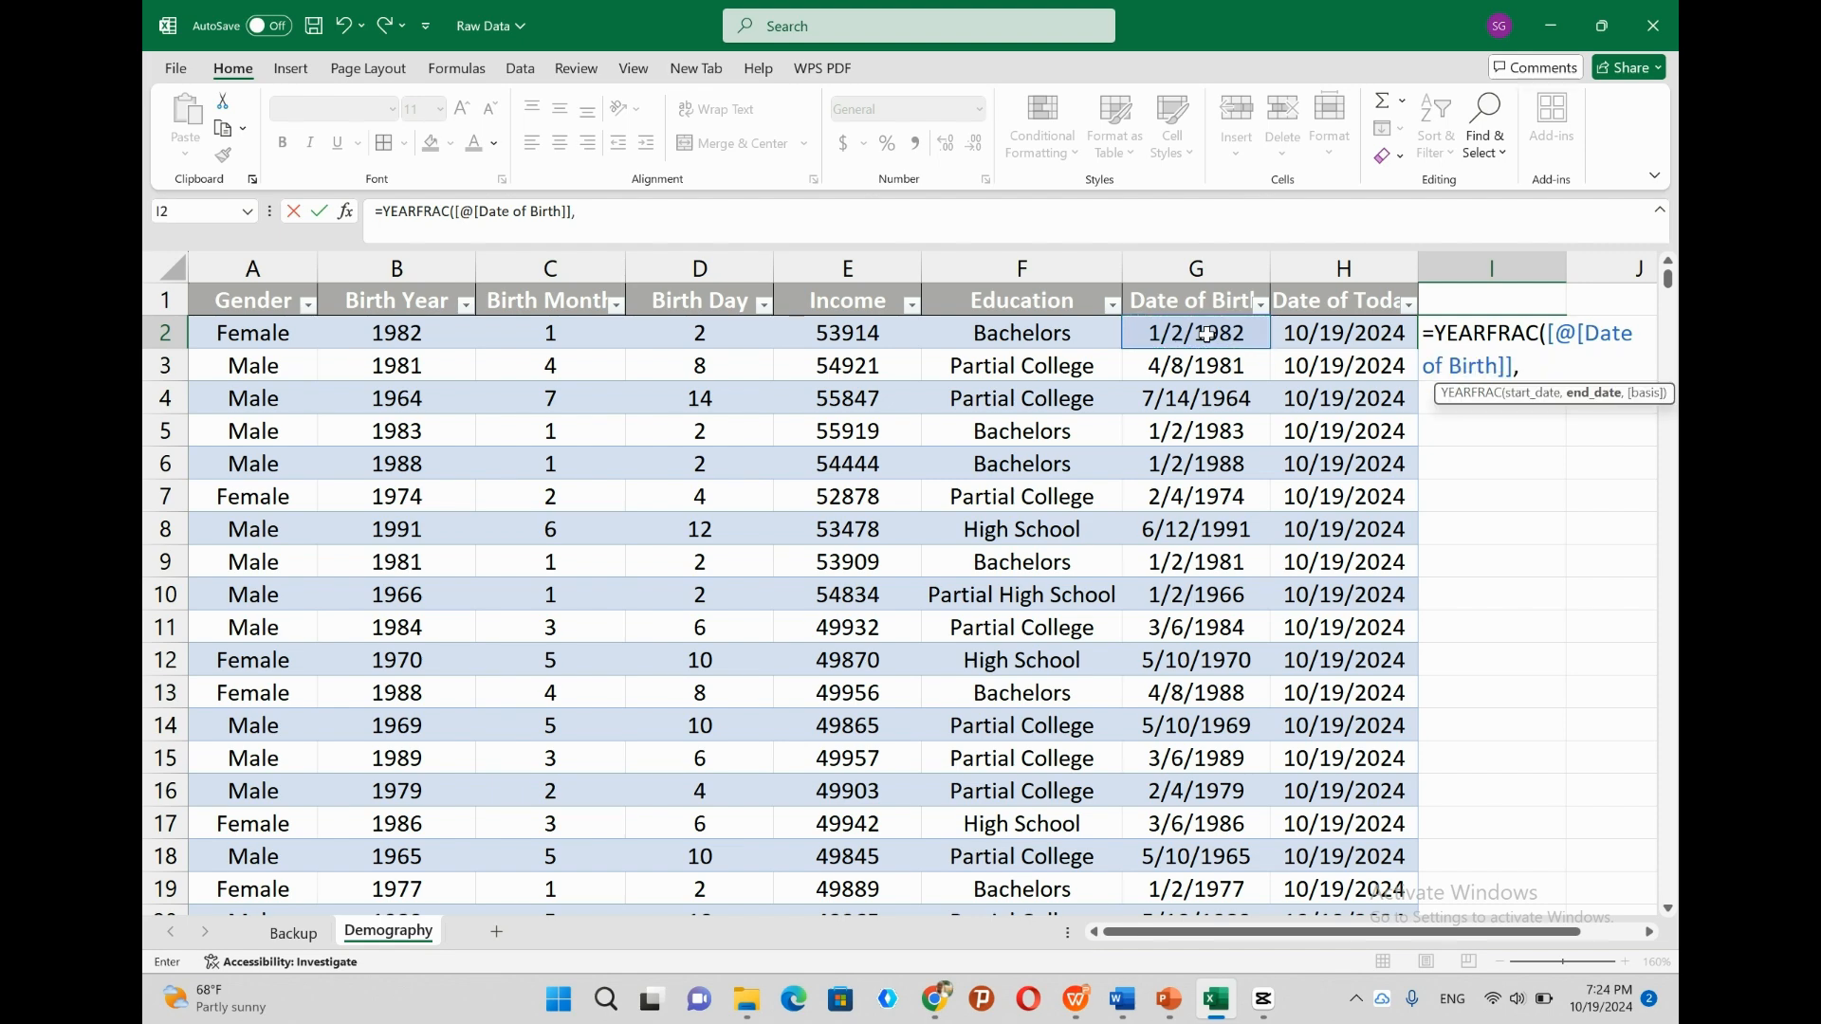
left_click(1301, 333)
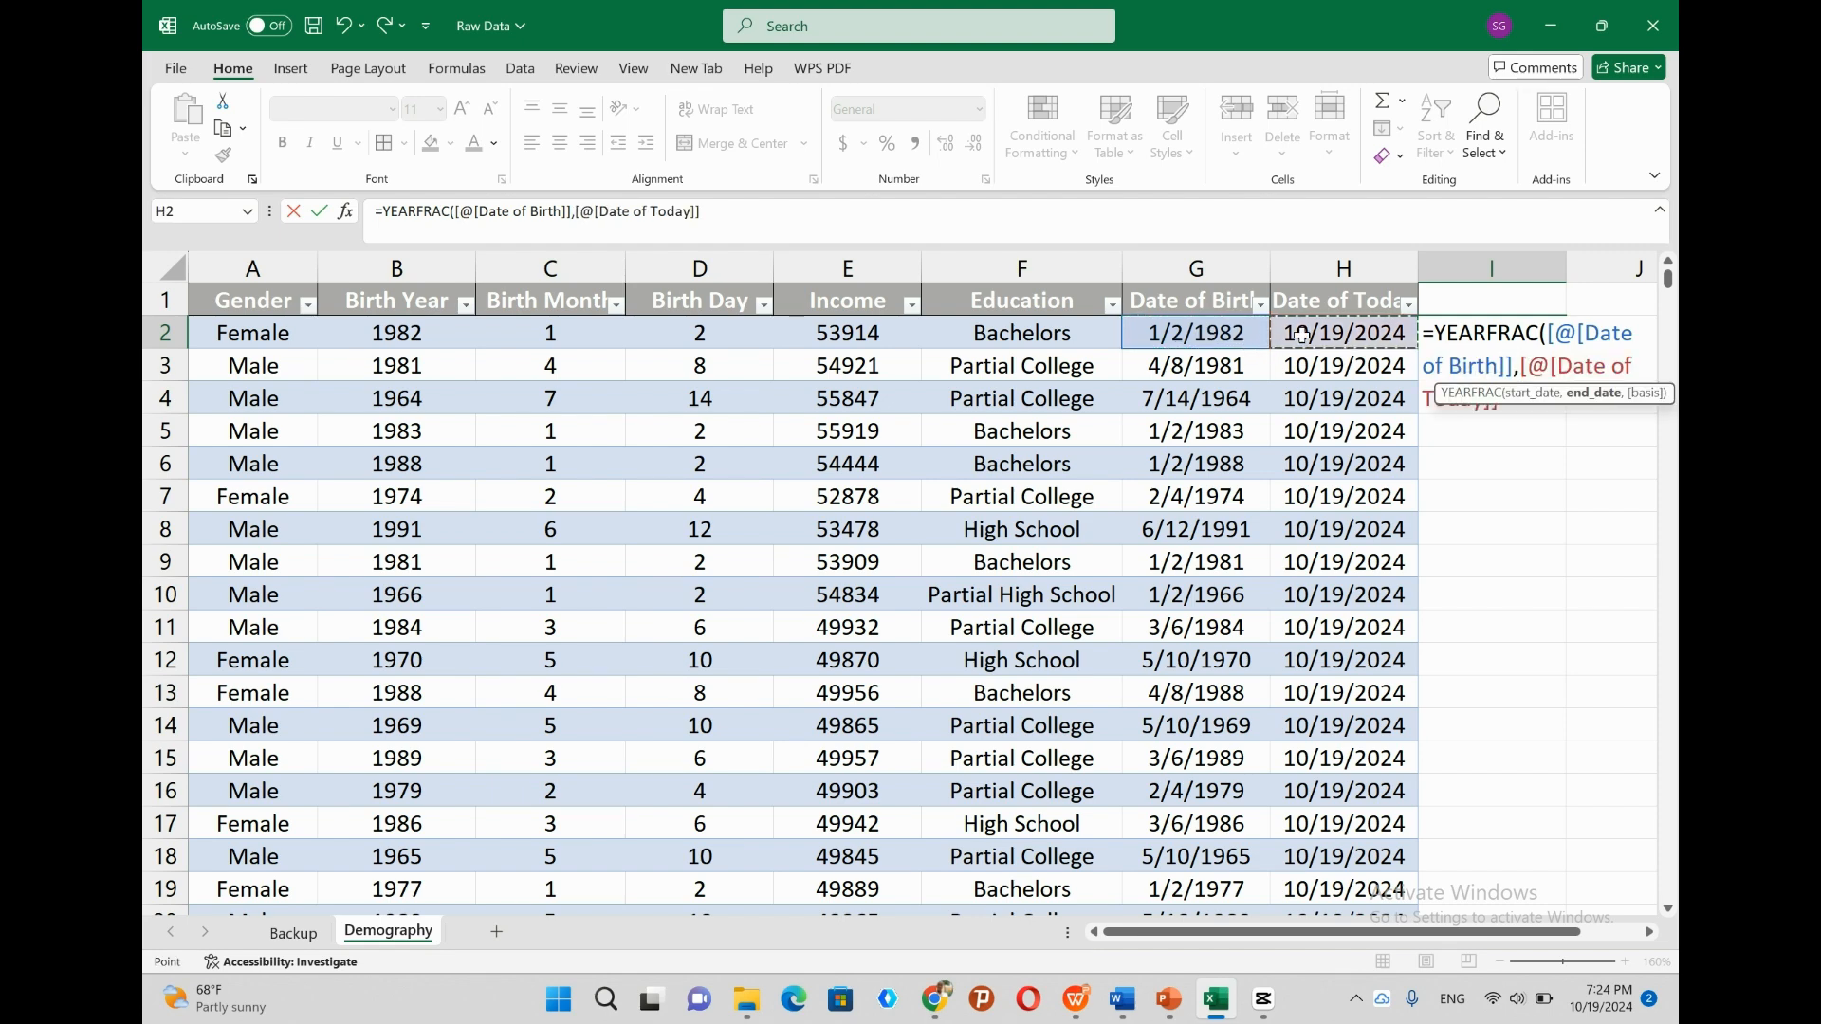
type(")")
key("Return")
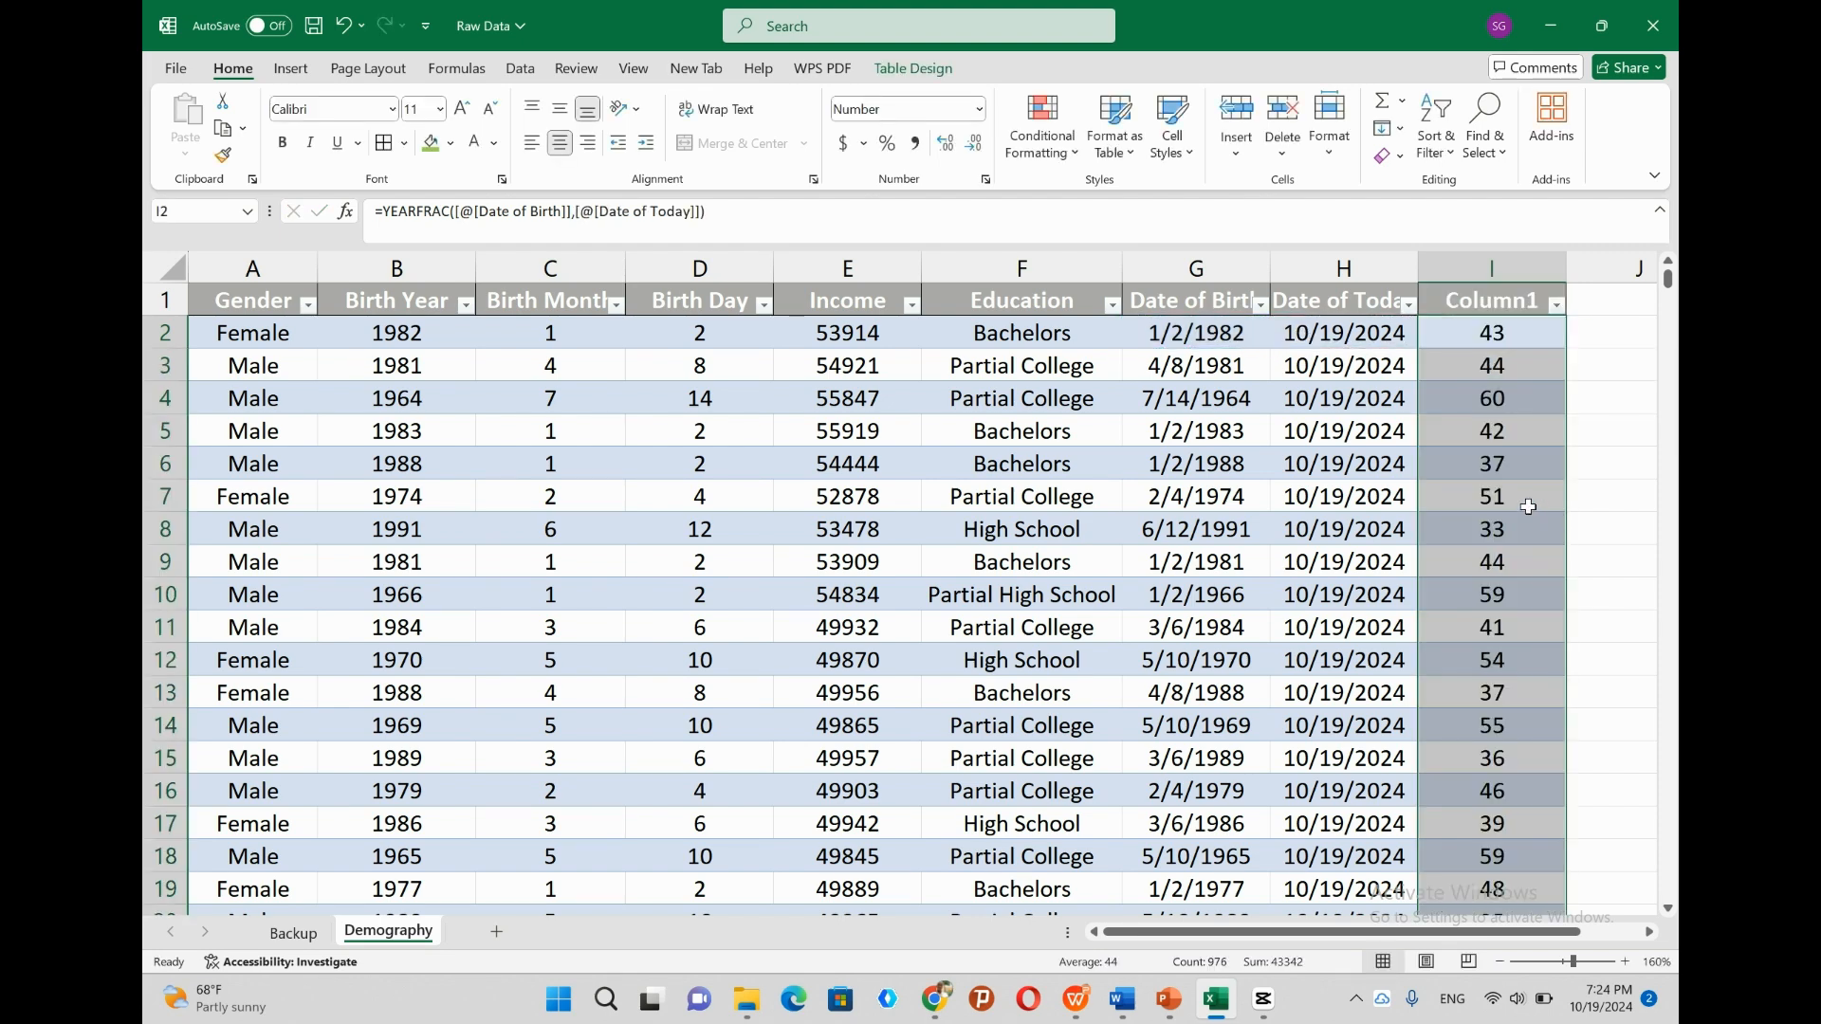
Rename the header of the calculated years in I1 to Age and review the values down the table.
left_click(1478, 300)
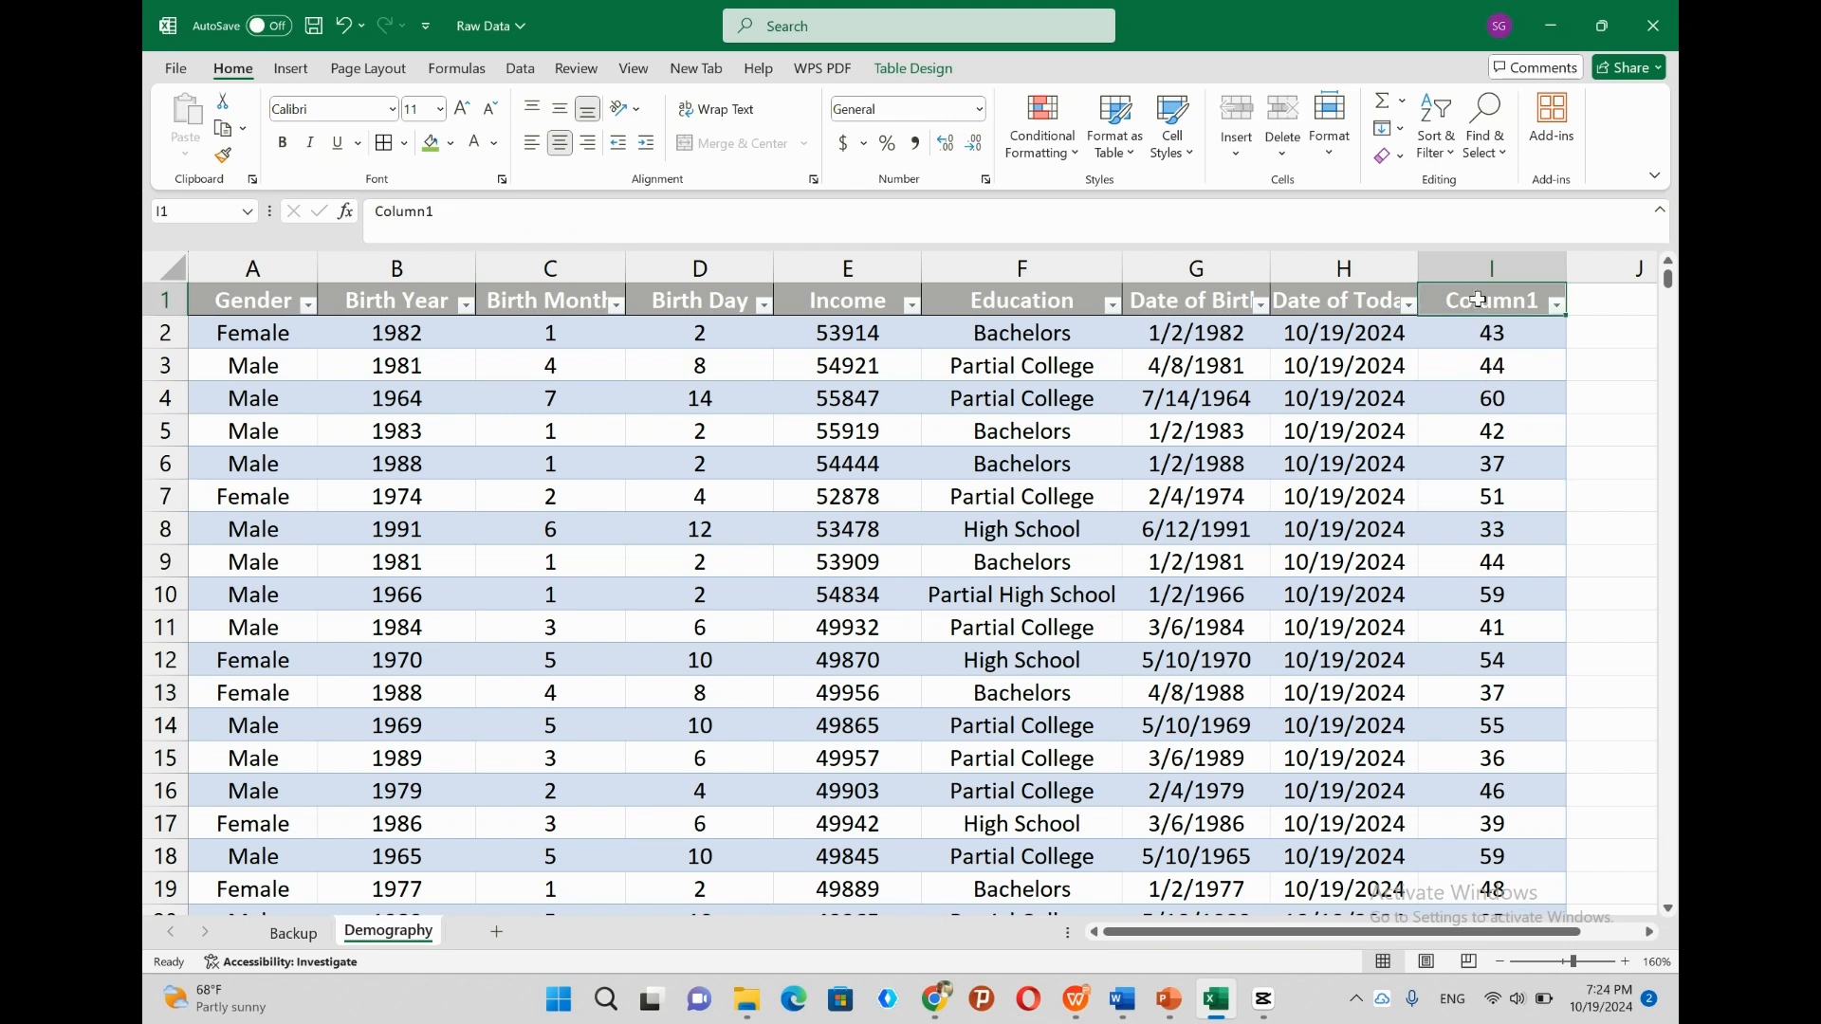
type("Age")
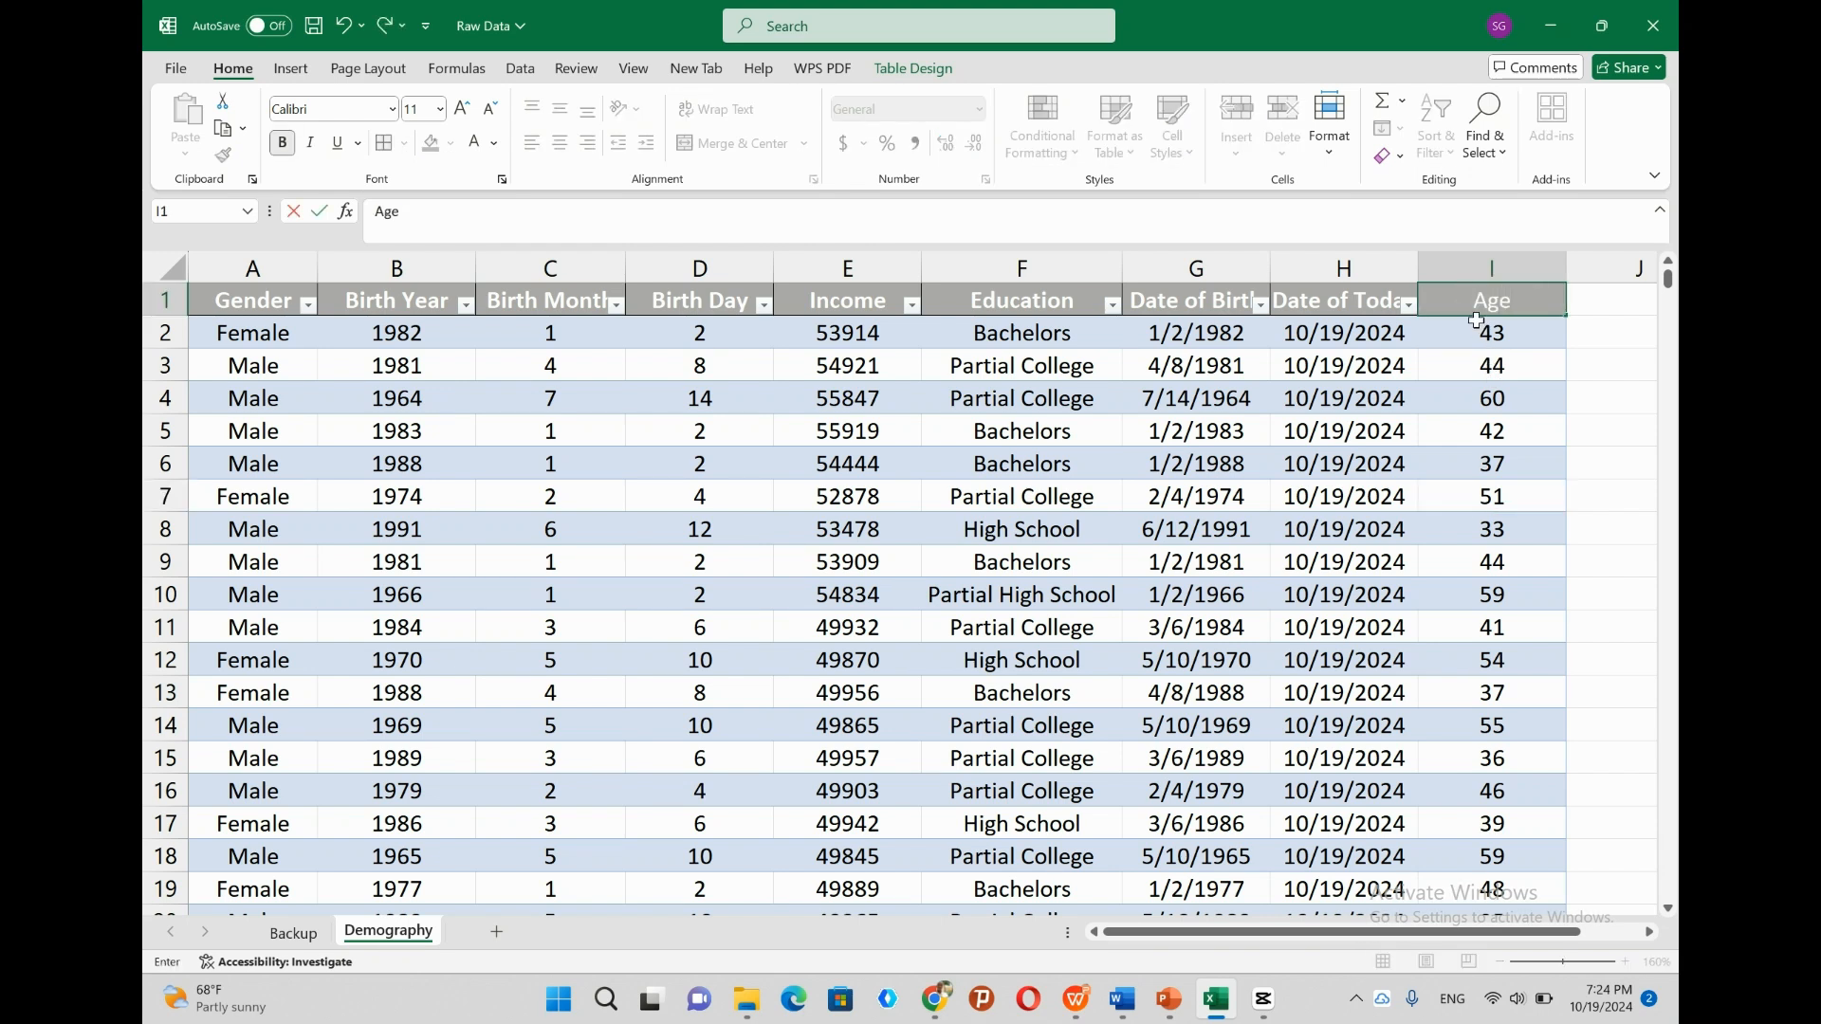
key("Return")
scroll(1491, 824, "down", 18)
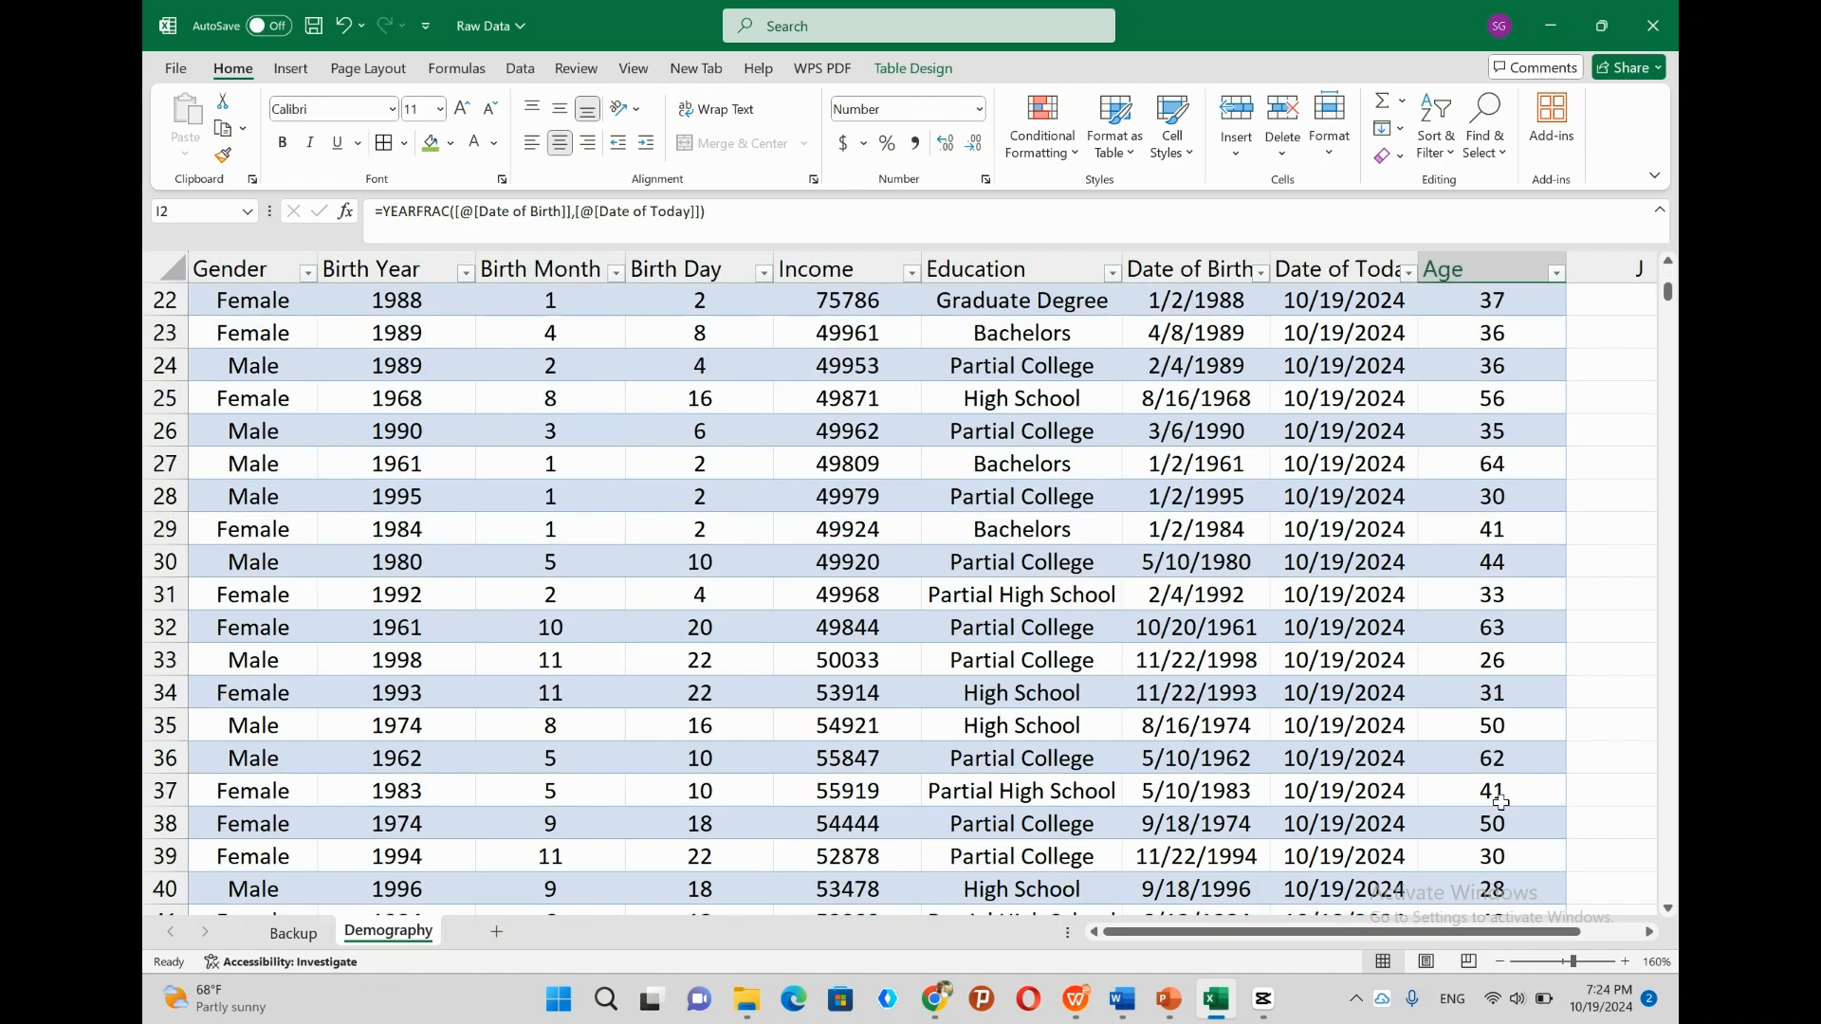
scroll(1491, 775, "up", 12)
scroll(1492, 775, "up", 6)
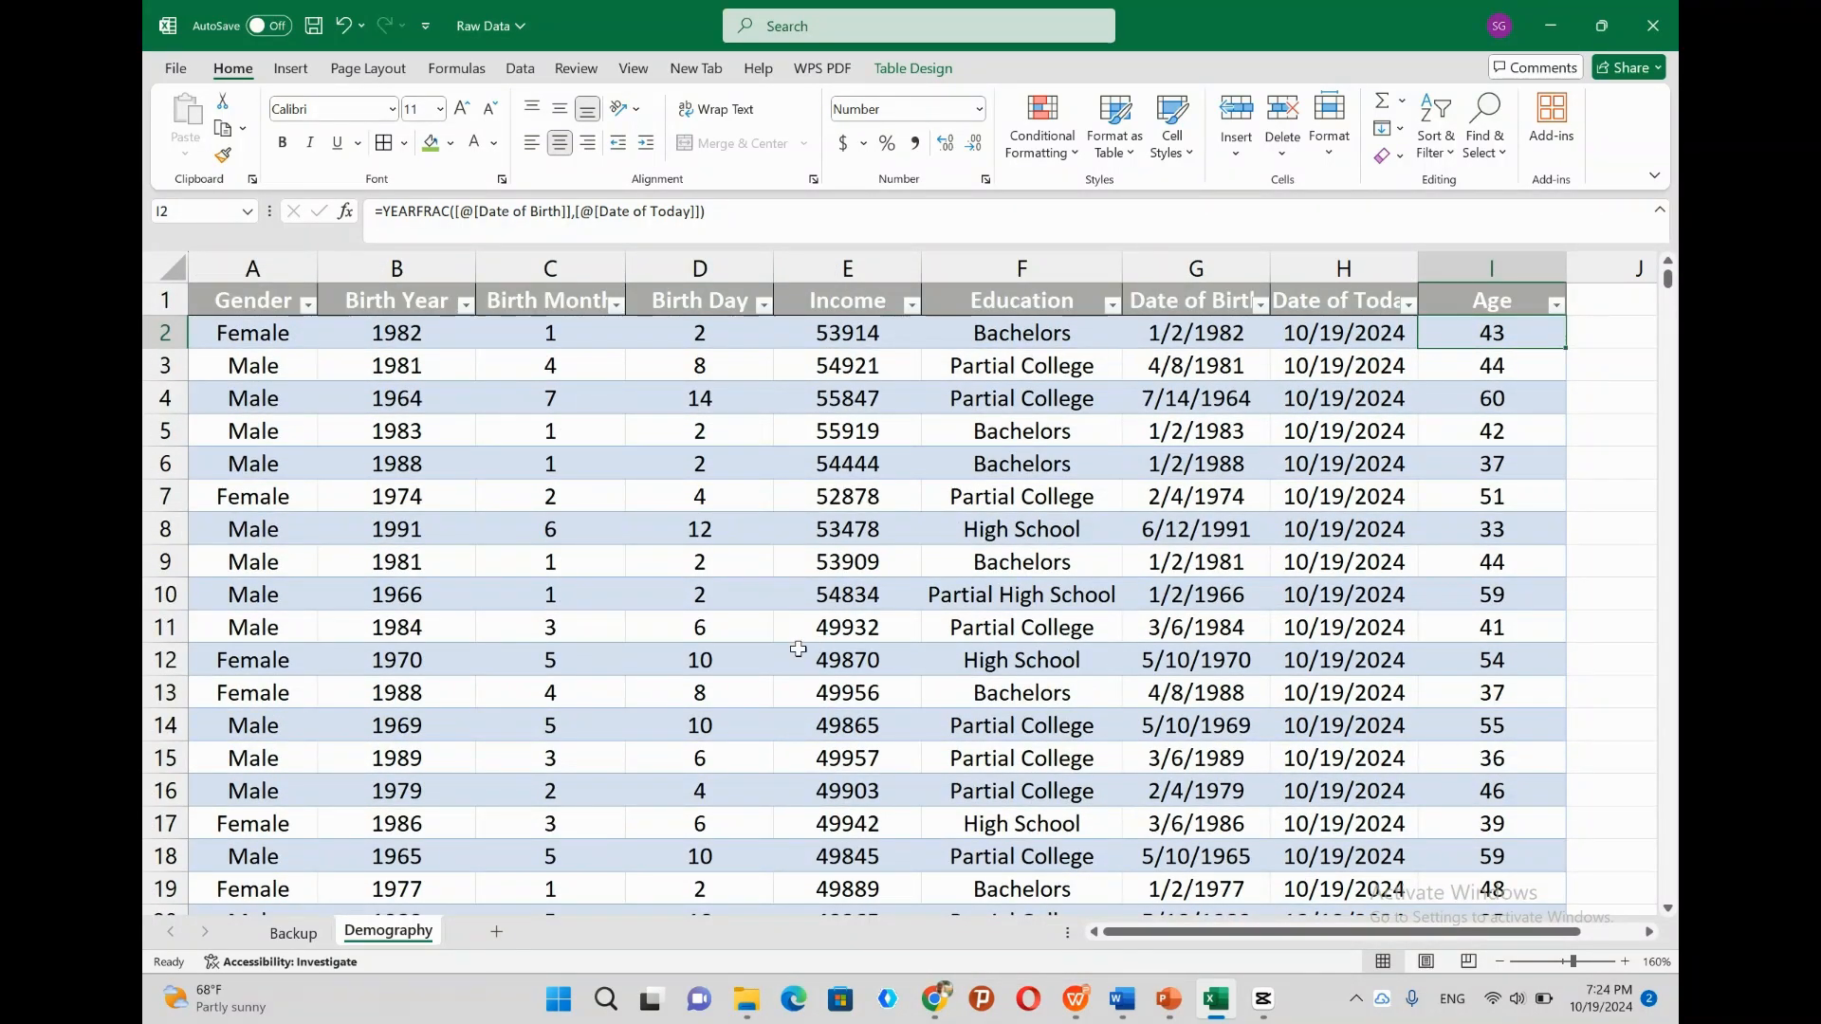
scroll(797, 649, "down", 15)
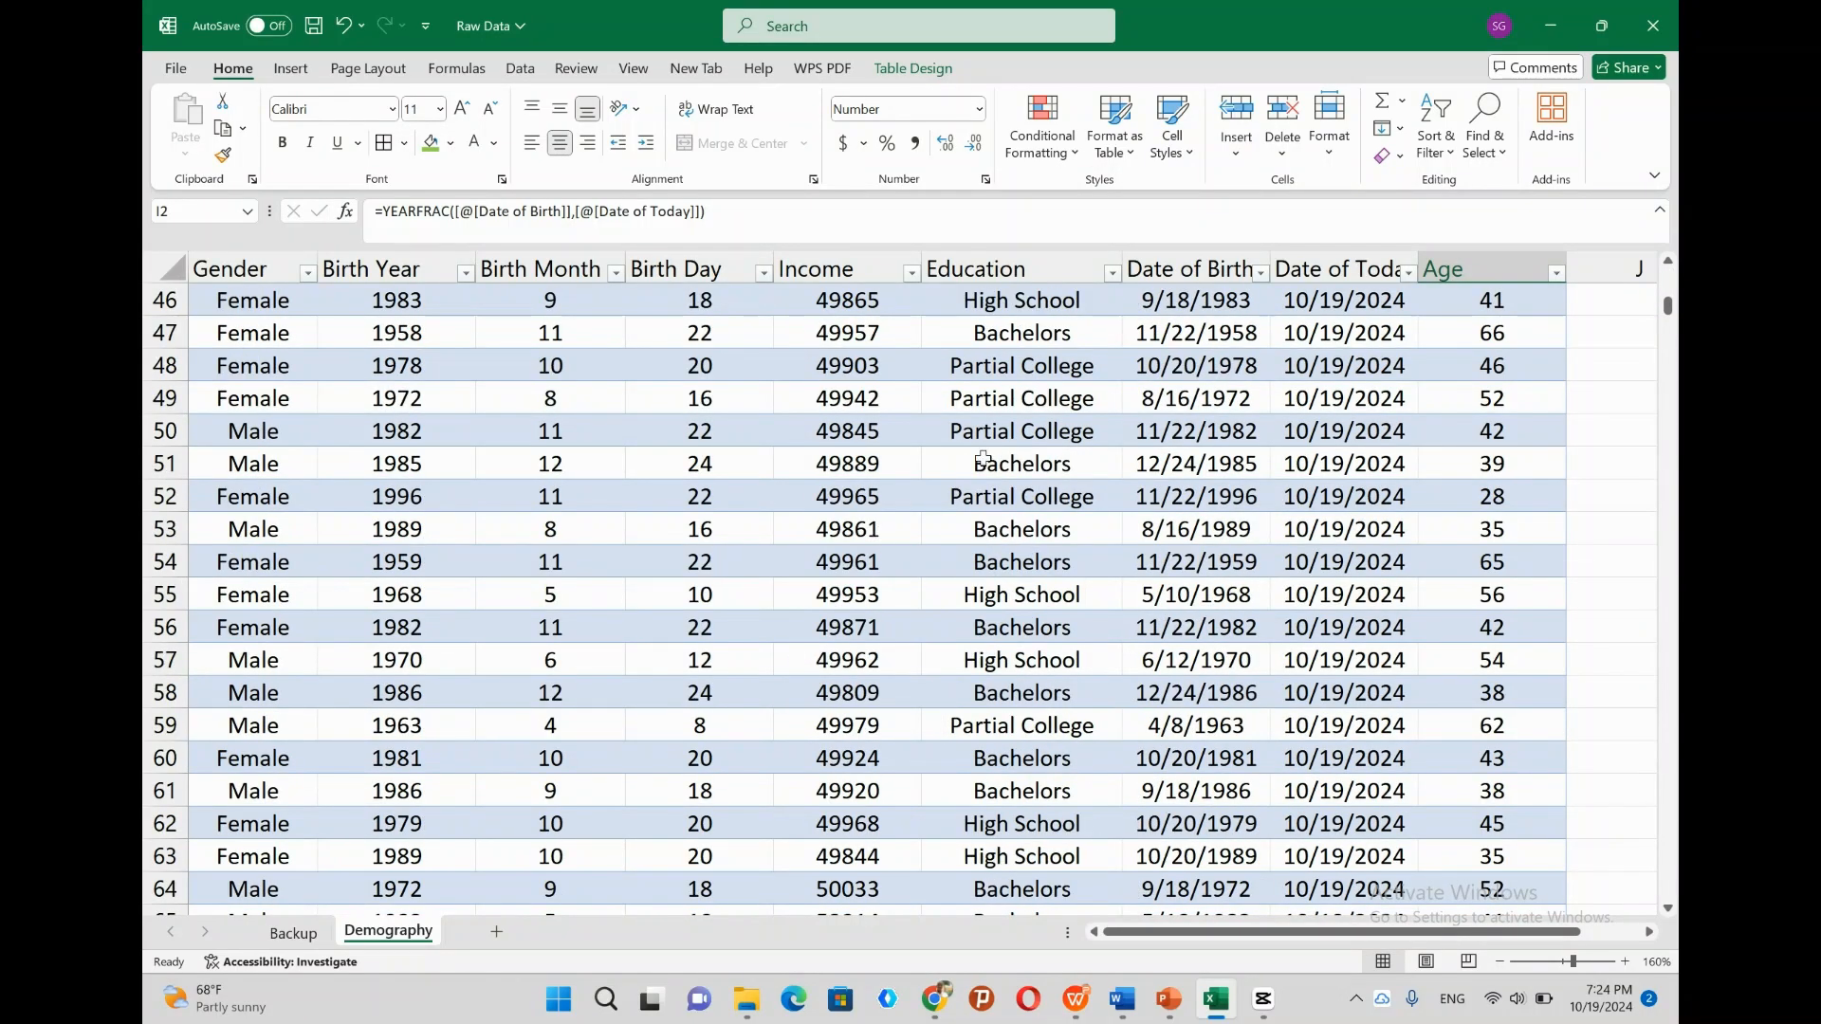